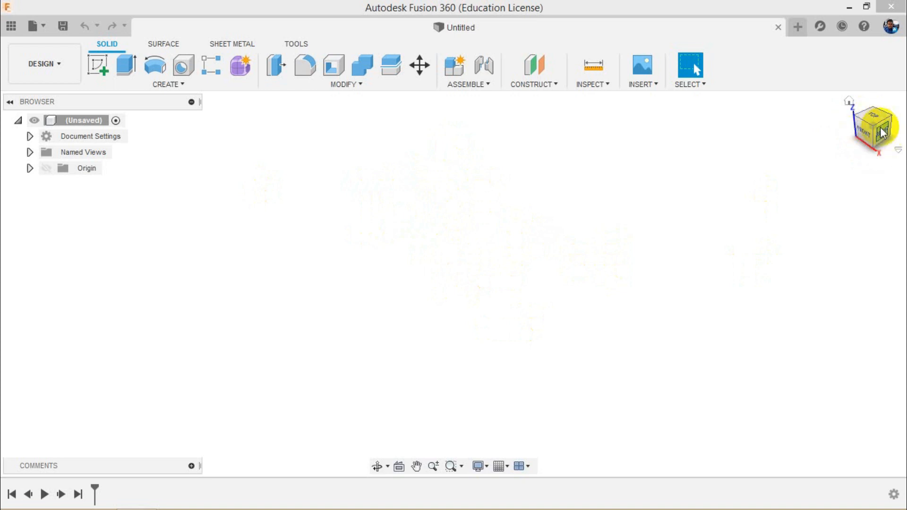
left_click(862, 134)
mouse_move(862, 134)
left_mouse_down()
mouse_move(800, 113)
mouse_move(836, 113)
mouse_move(845, 133)
left_mouse_up()
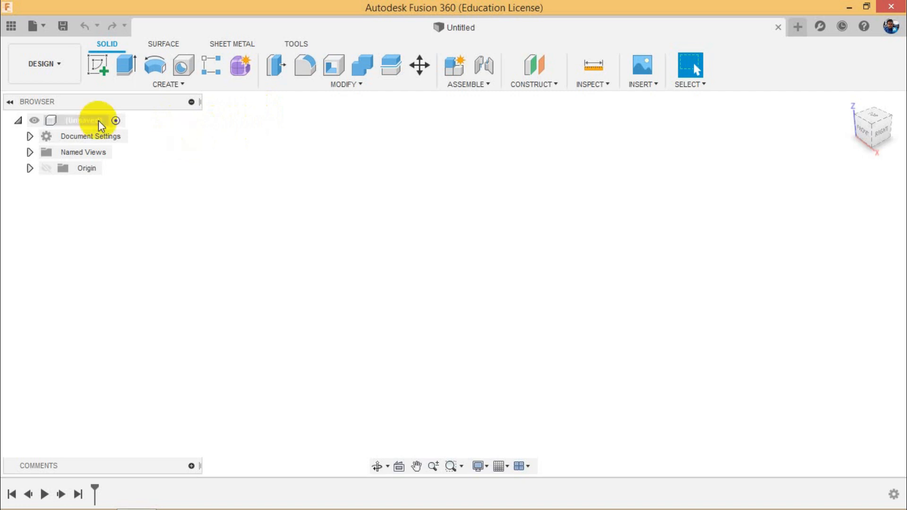
Step: Review the available workspaces and the Surface, Sheet Metal, Tools and Solid tool sets of the Design workspace
left_click(51, 67)
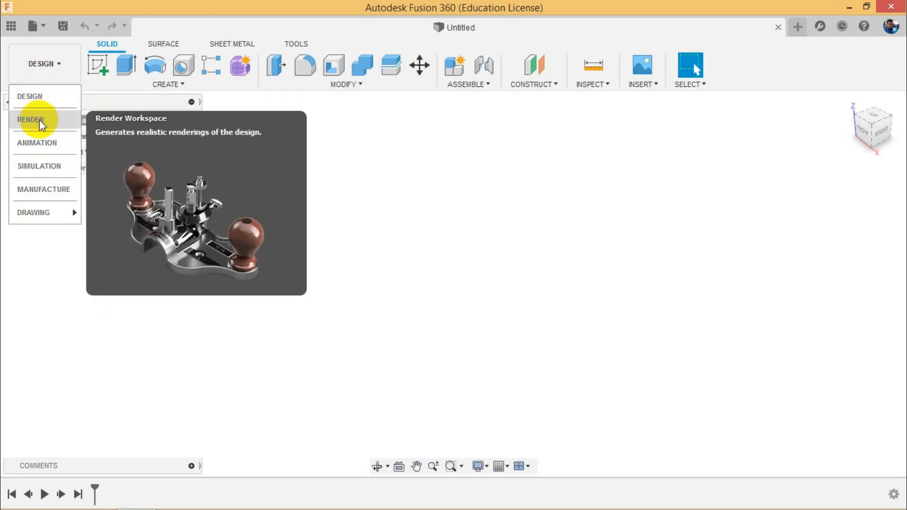
mouse_move(49, 222)
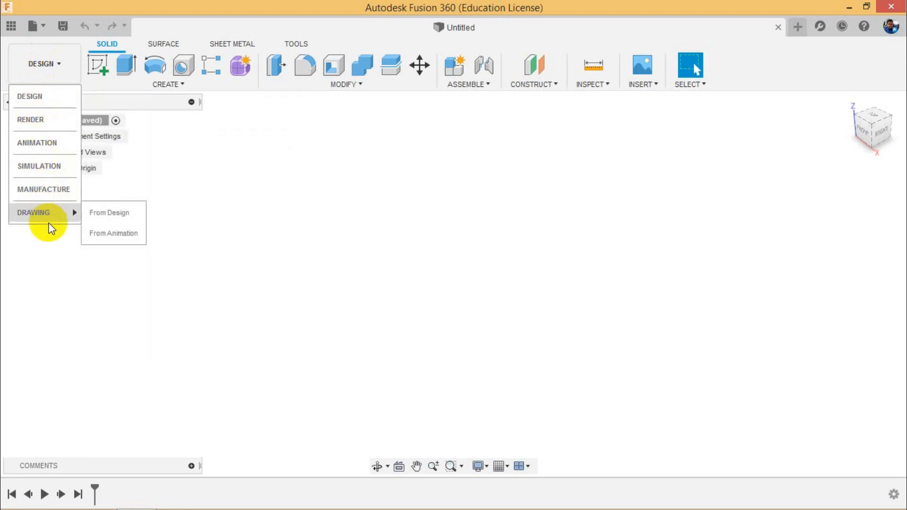
left_click(326, 307)
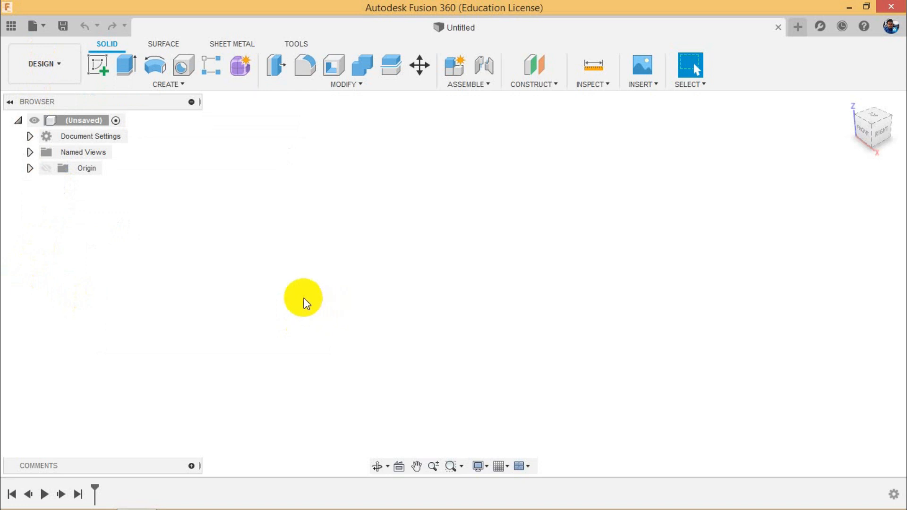
left_click(164, 44)
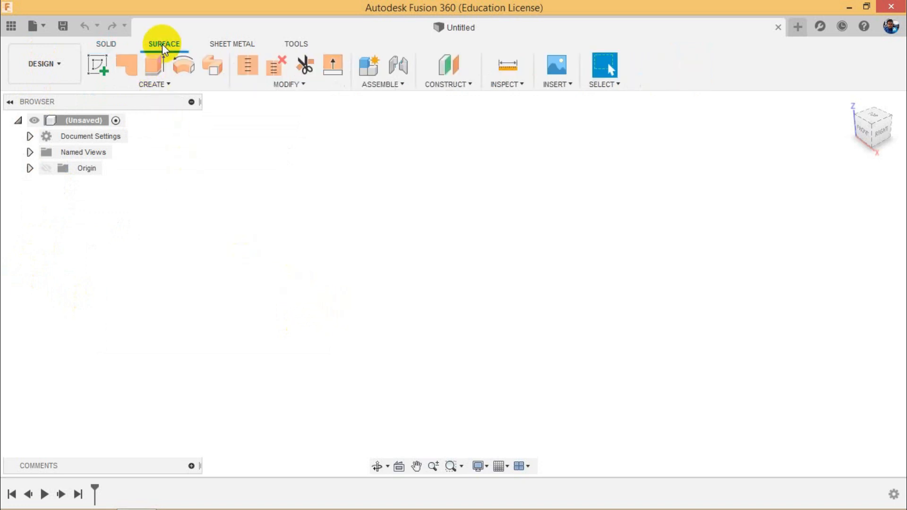
left_click(222, 44)
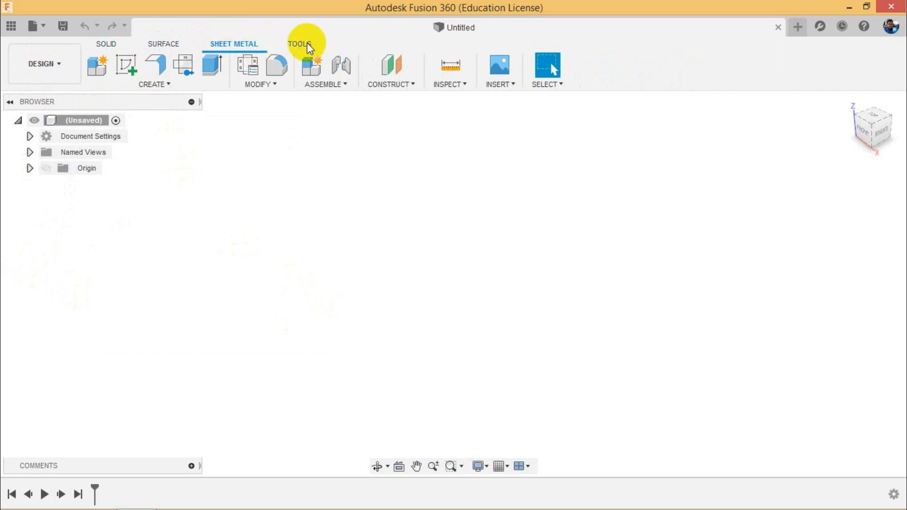
left_click(306, 45)
left_click(162, 43)
left_click(225, 46)
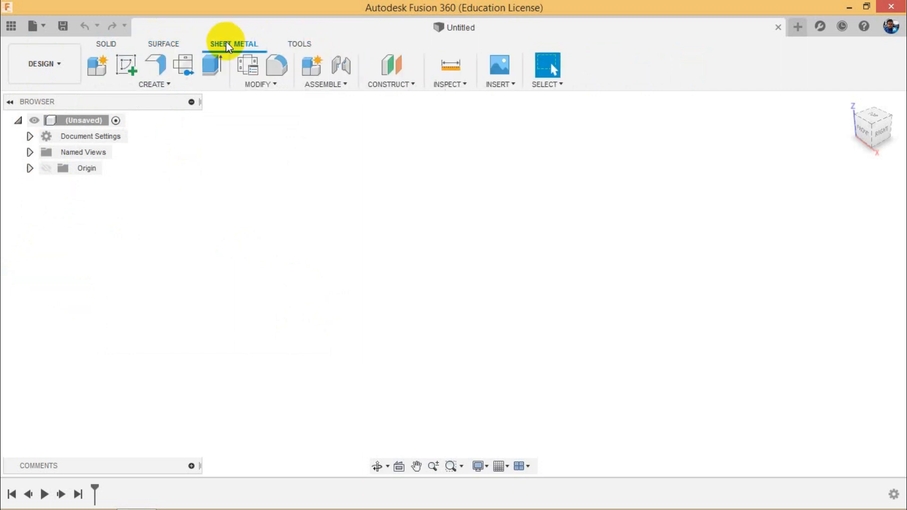
left_click(119, 45)
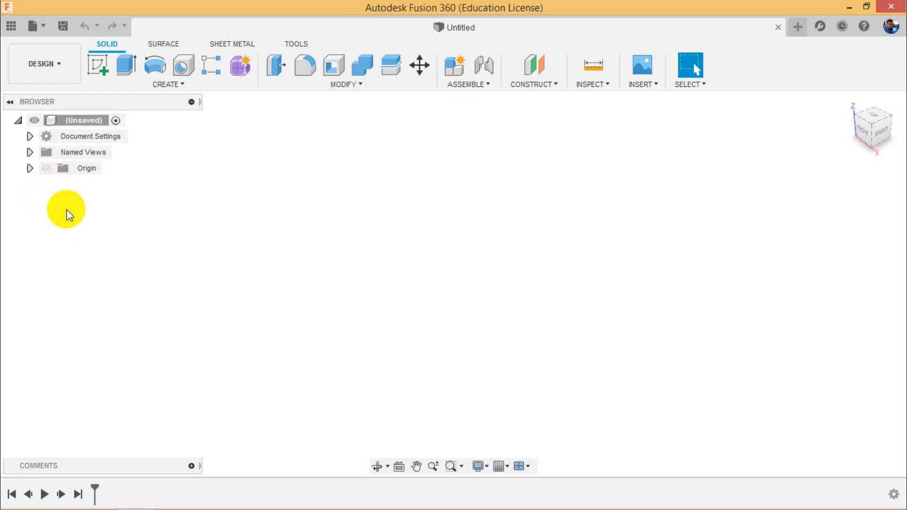
mouse_move(169, 491)
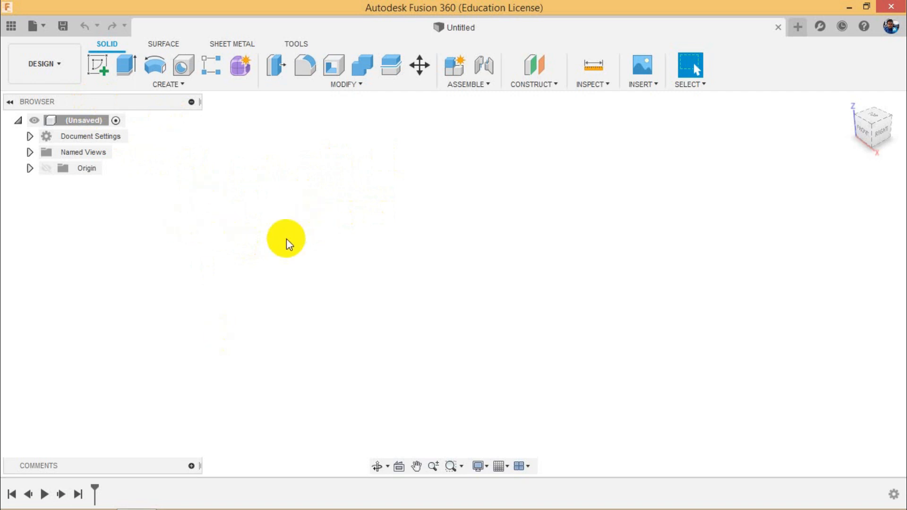
Step: Create a sketch on the horizontal XY origin plane and finish it without drawing any geometry
left_click(98, 70)
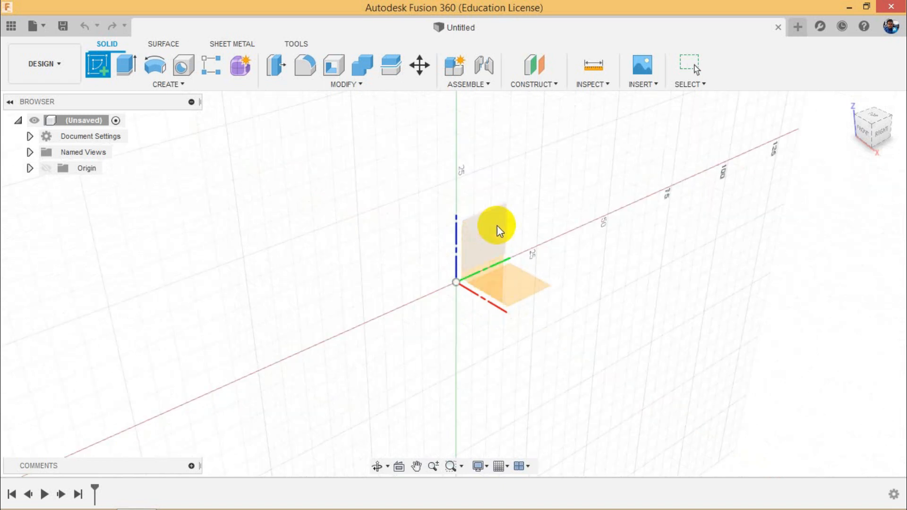
left_click(532, 286)
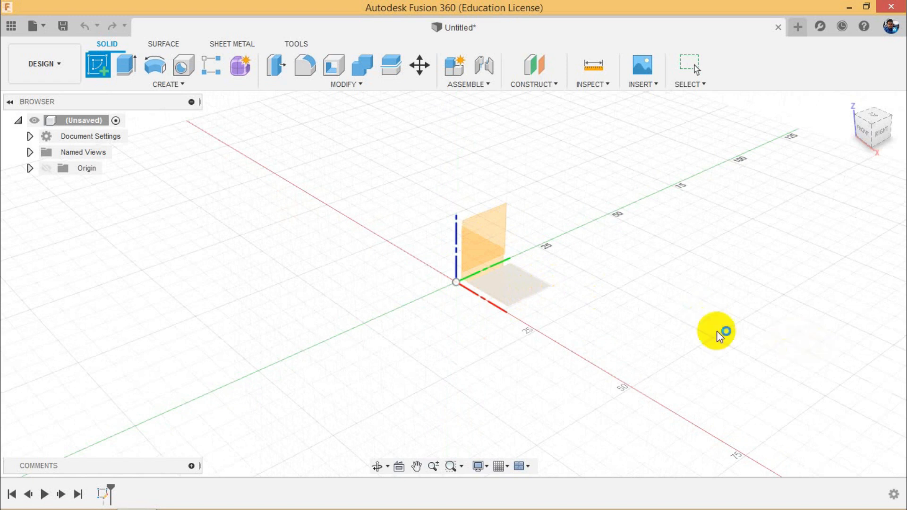
scroll(530, 334, "down", 3)
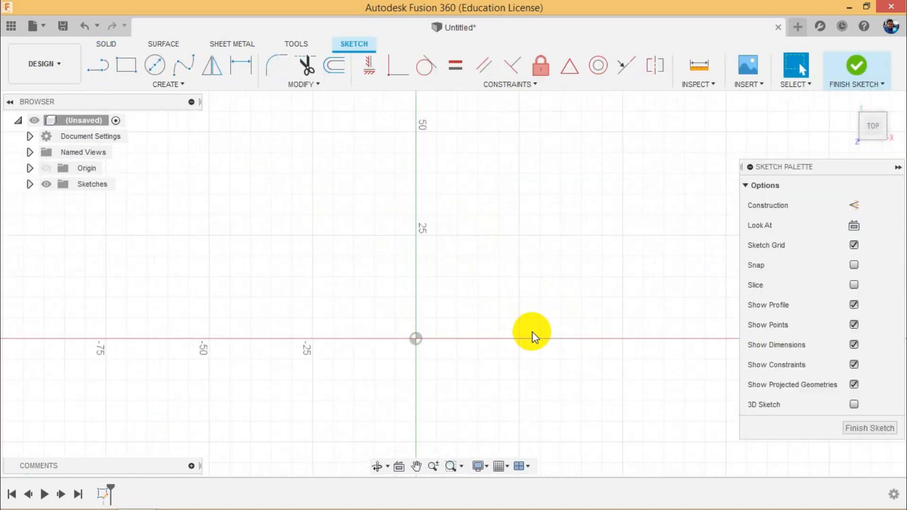
scroll(431, 374, "up", 5)
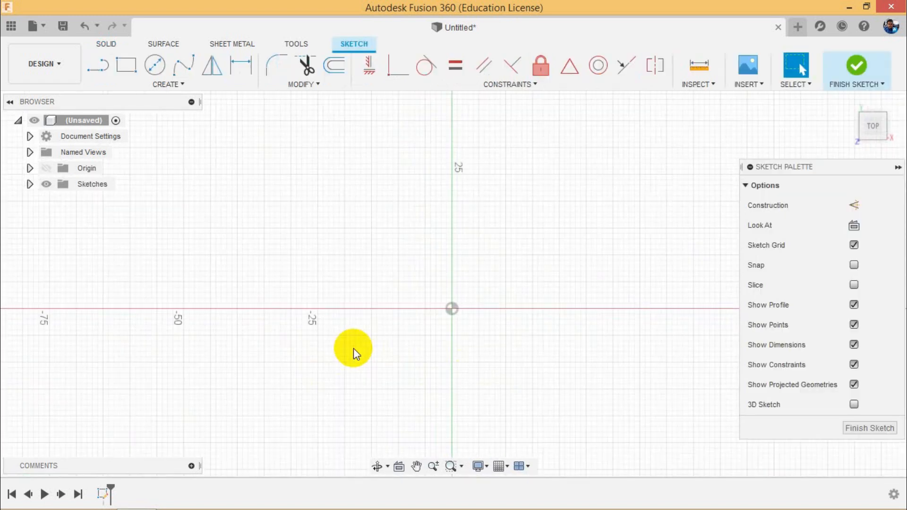
scroll(415, 331, "up", 1)
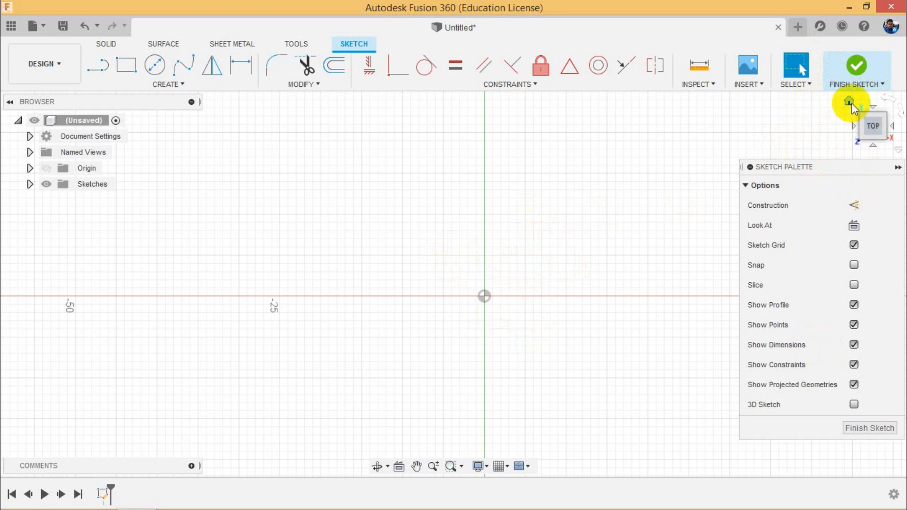
left_click(852, 103)
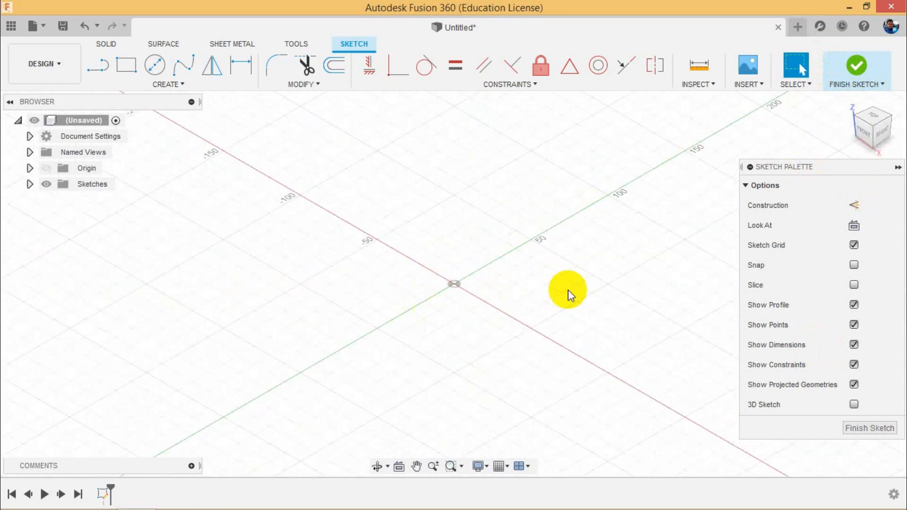
left_click(872, 120)
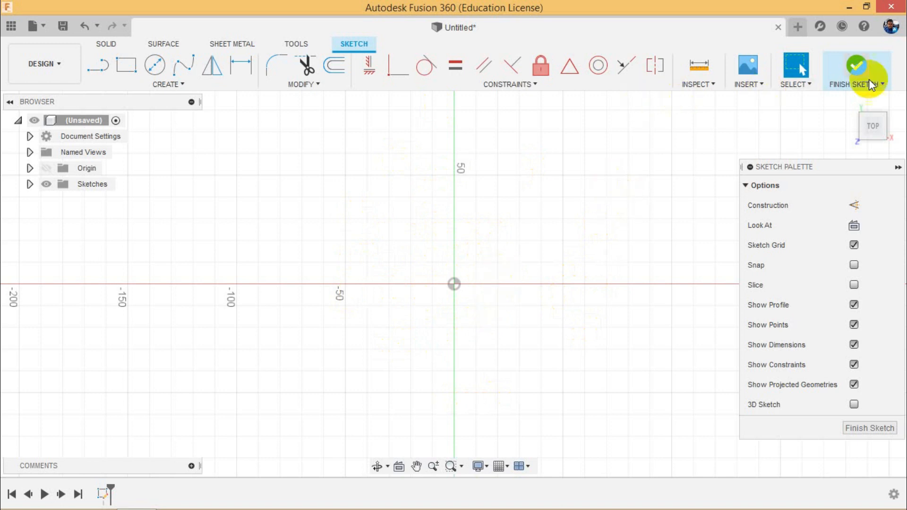
left_click(860, 69)
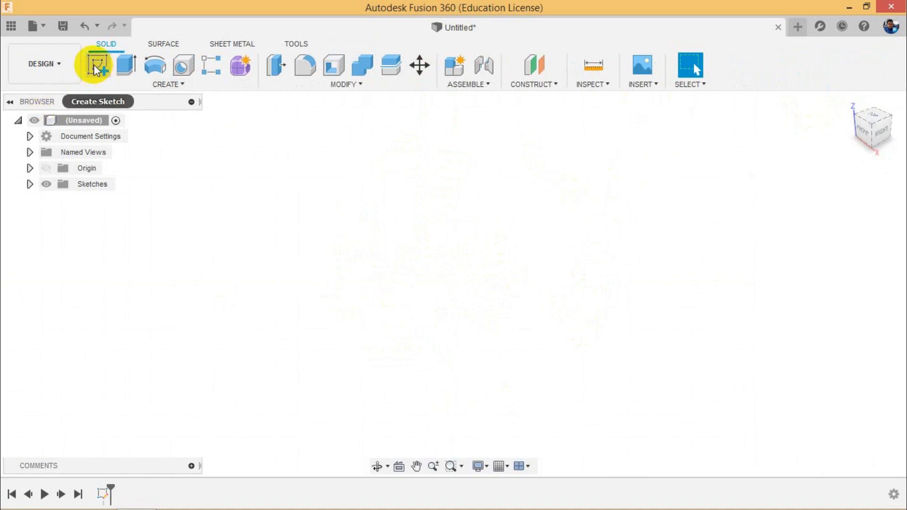
Step: Examine the general Design preferences, including the Auto look at sketch option, and close them without changes
left_click(891, 26)
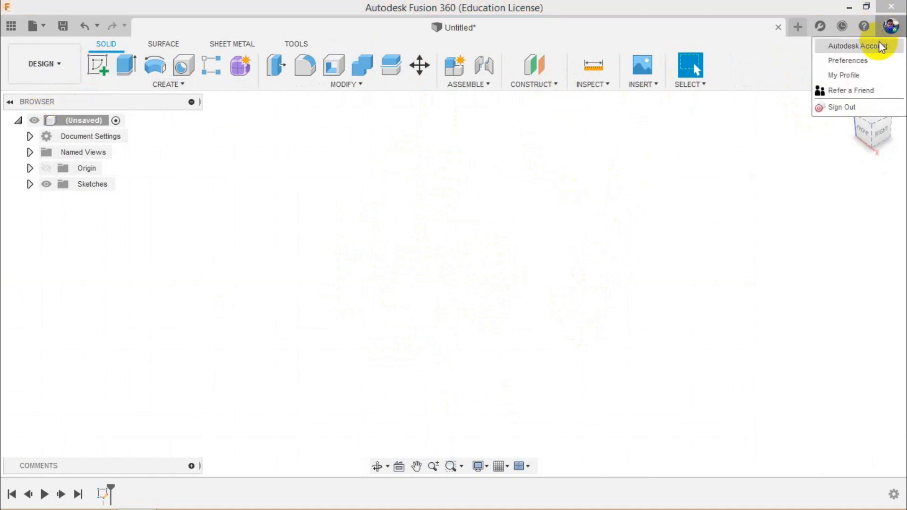
left_click(864, 59)
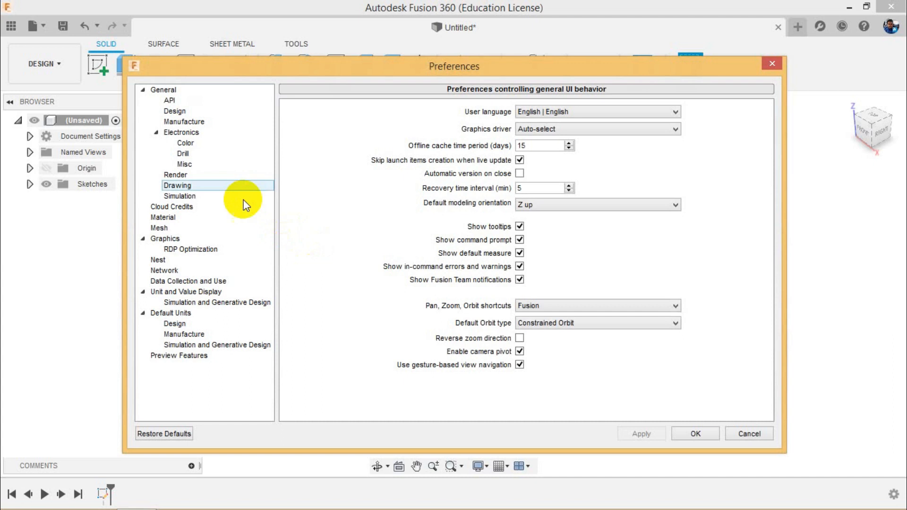
left_click(204, 115)
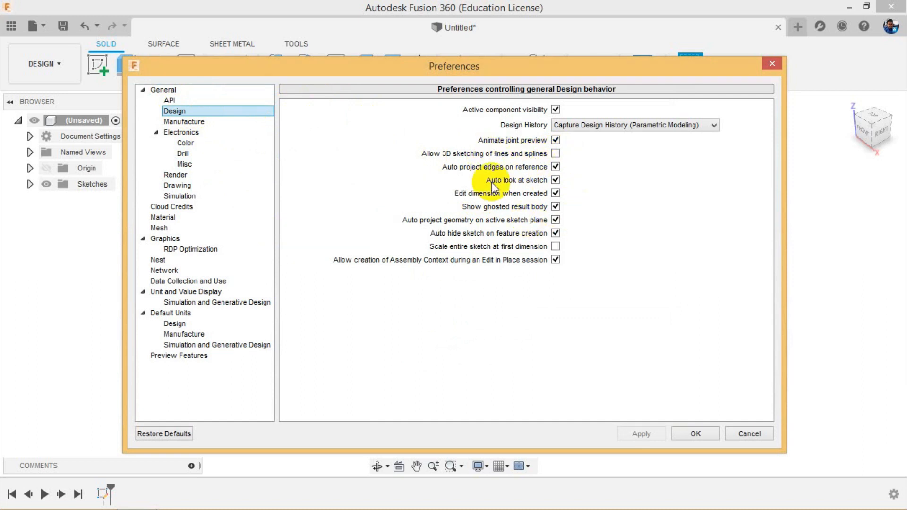
left_click(746, 433)
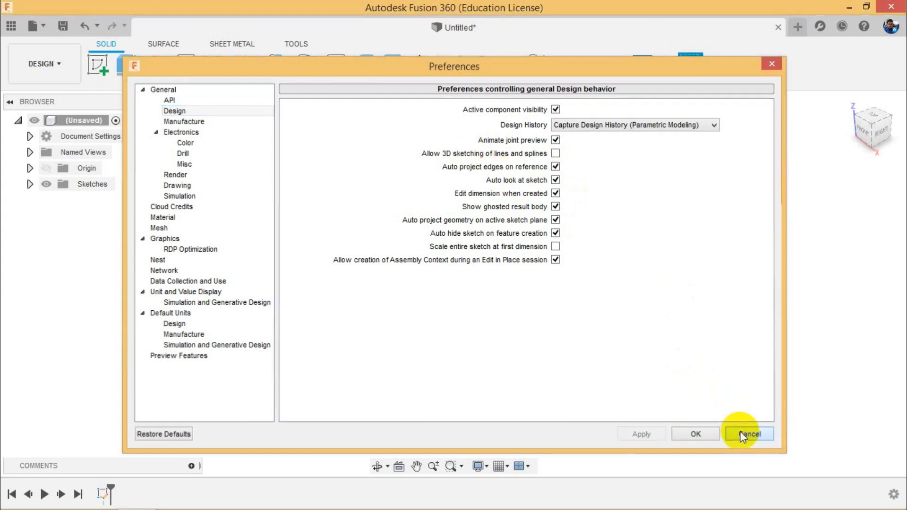
Step: Start a second sketch on the horizontal XY origin plane and face it from the top
left_click(96, 57)
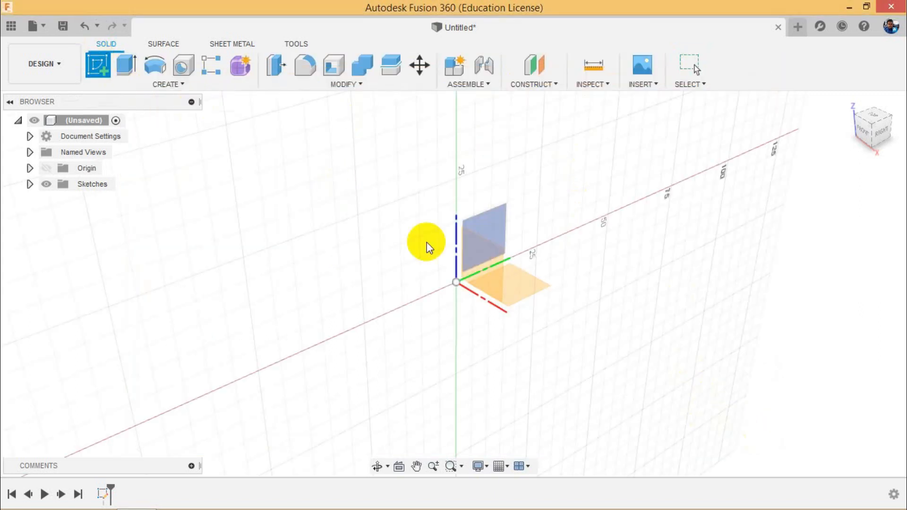
left_click(528, 279)
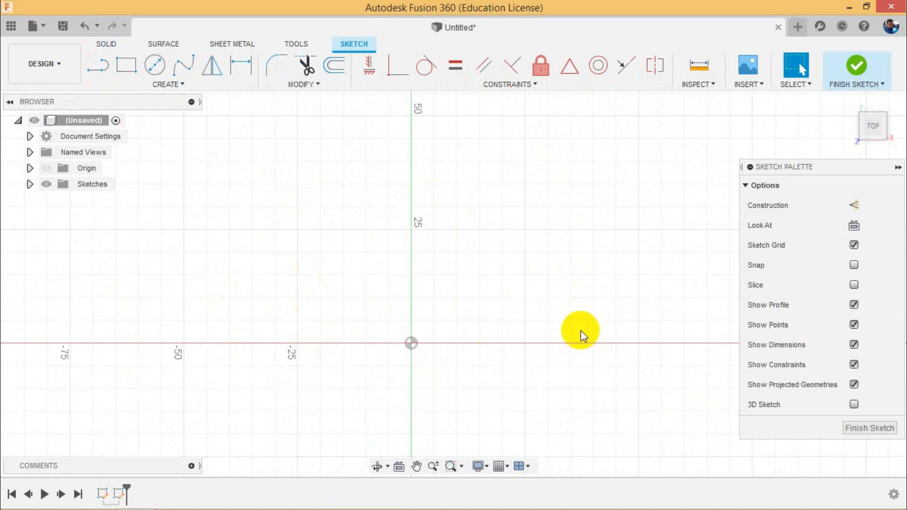
scroll(643, 196, "down", 3)
scroll(489, 336, "up", 3)
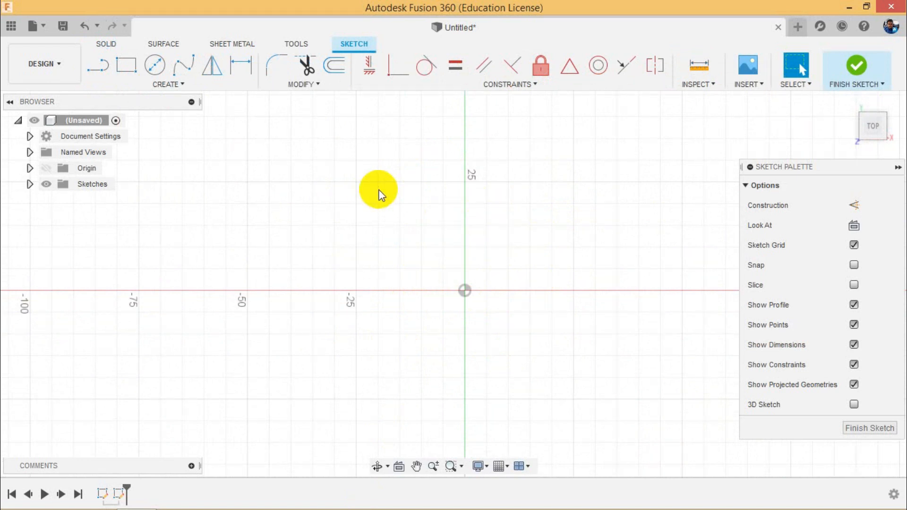
scroll(454, 266, "down", 1)
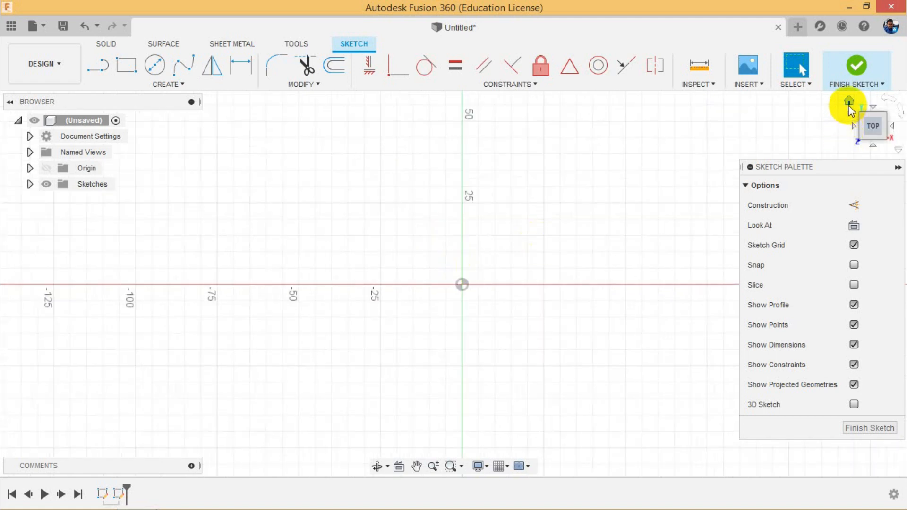
left_click(848, 105)
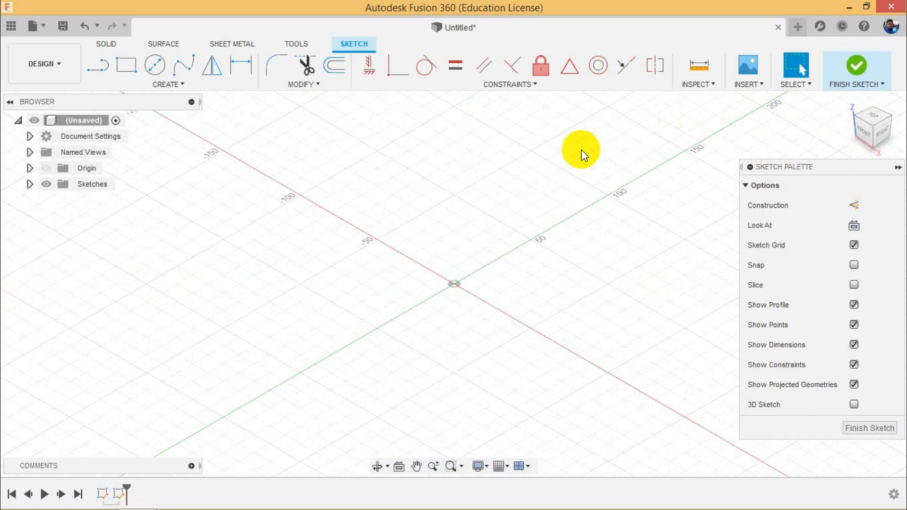
left_click(871, 117)
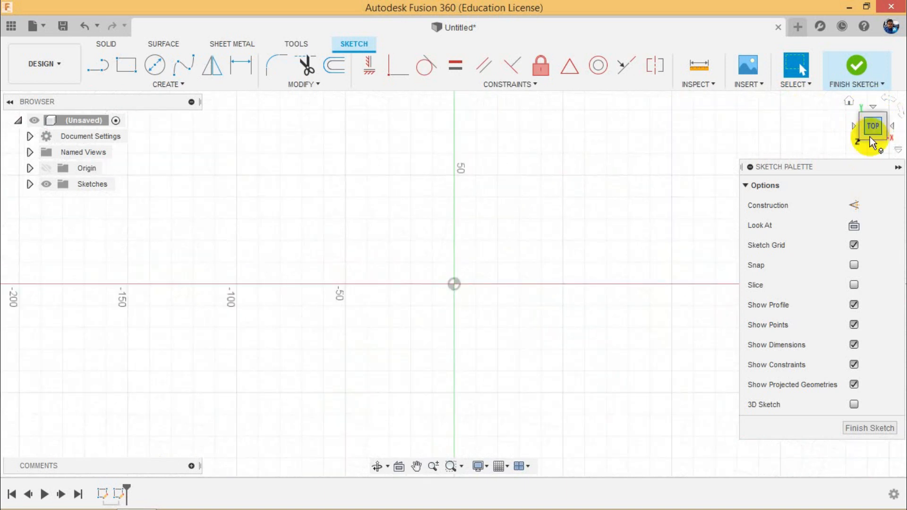
scroll(424, 325, "down", 2)
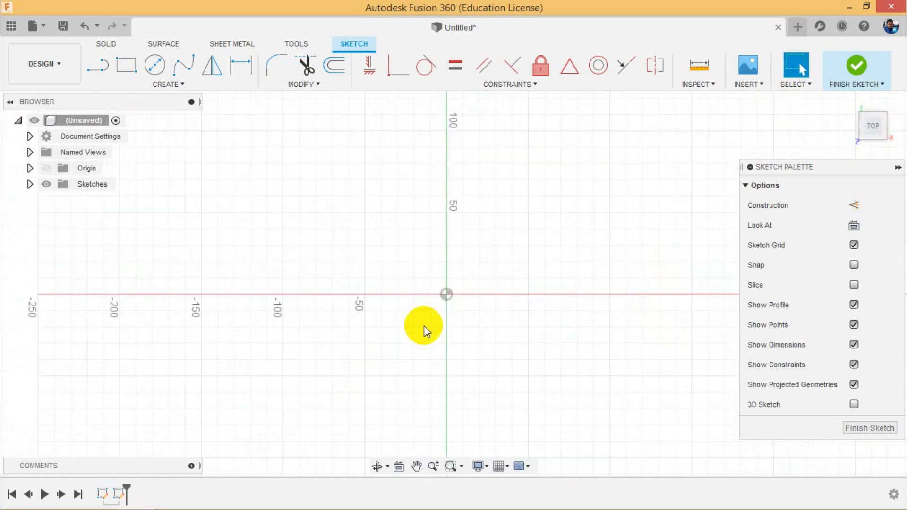
scroll(473, 325, "down", 1)
scroll(534, 326, "up", 2)
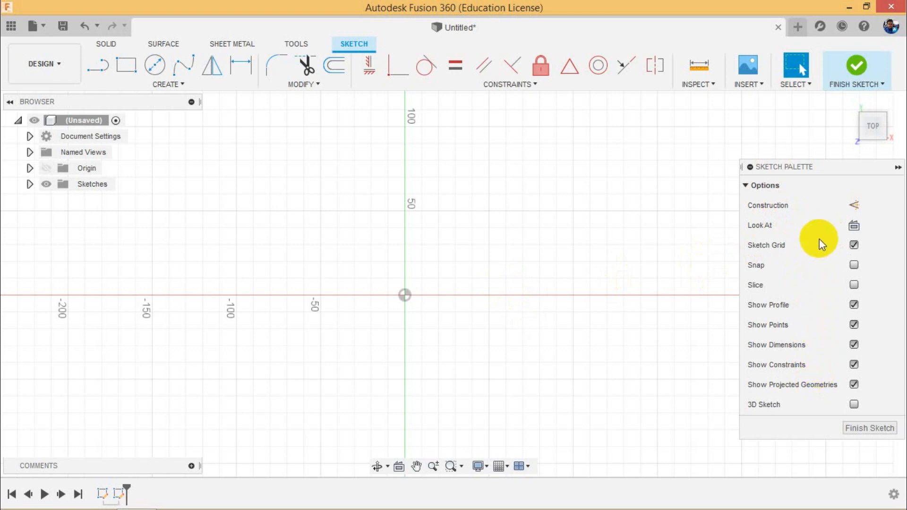
Step: Collapse the sketch palette to free up the drawing area
left_click(897, 167)
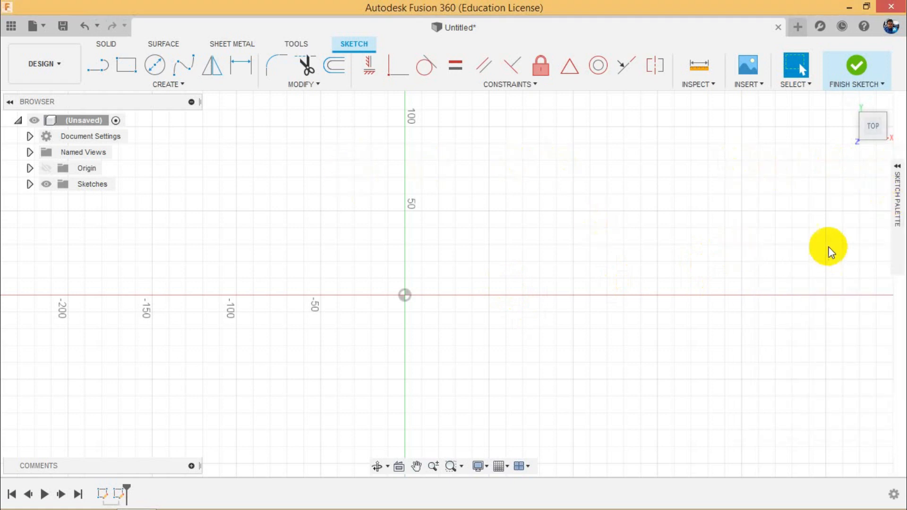
scroll(425, 288, "down", 2)
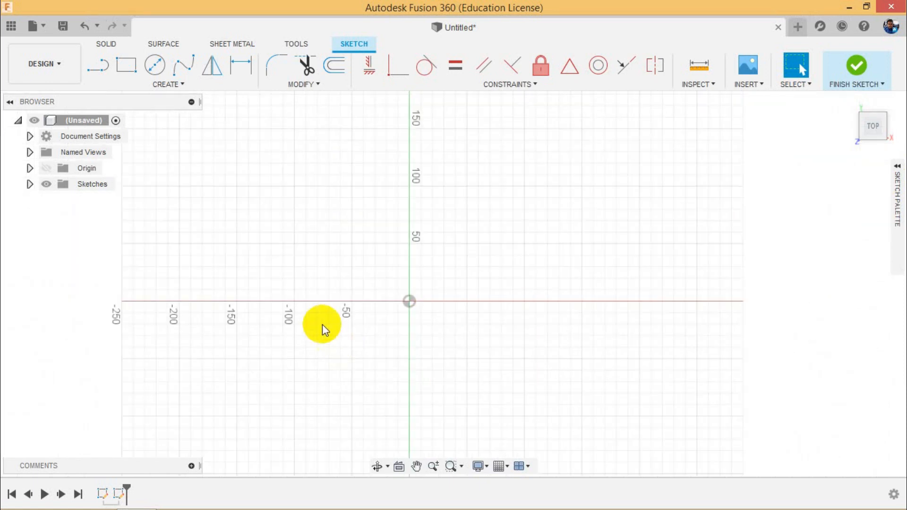
scroll(340, 319, "up", 2)
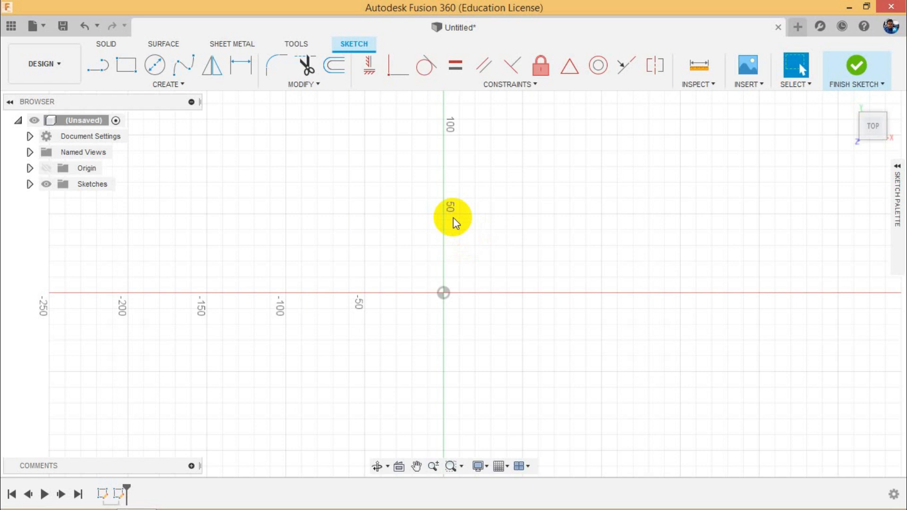
mouse_move(894, 99)
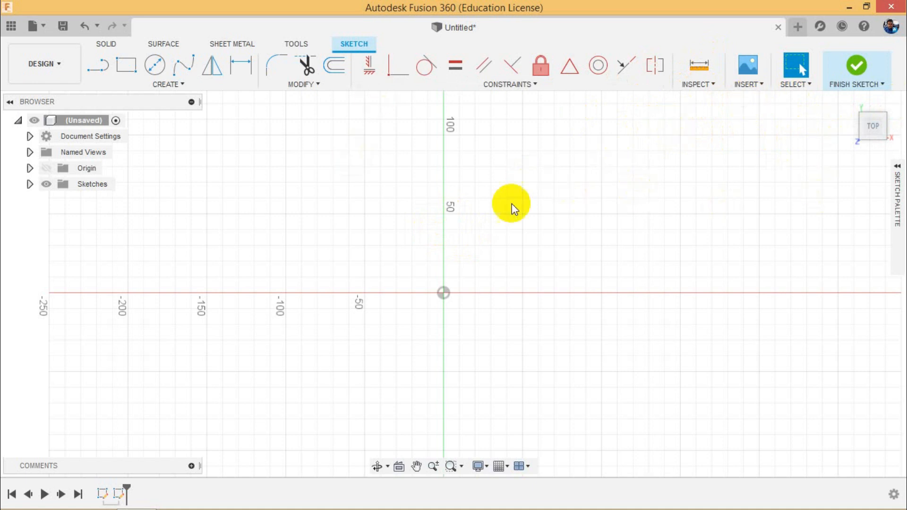
scroll(355, 335, "down", 2)
scroll(412, 286, "up", 2)
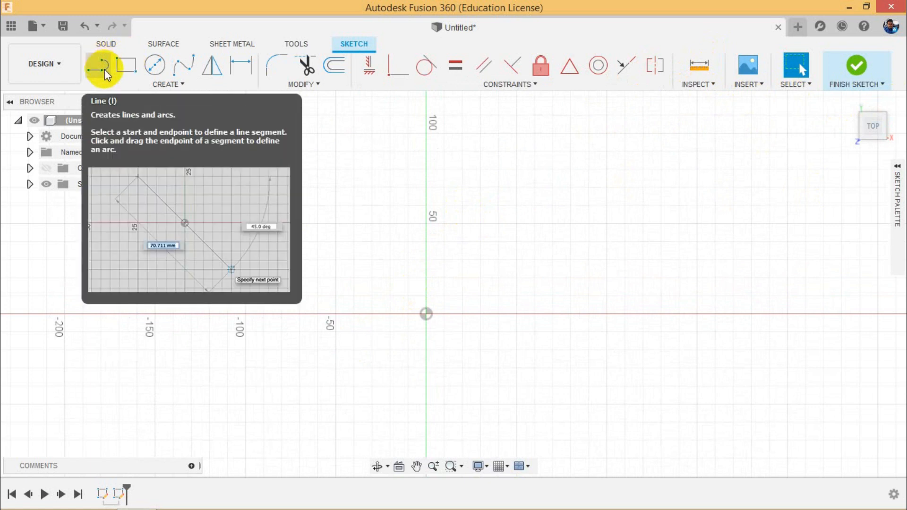
left_click(181, 85)
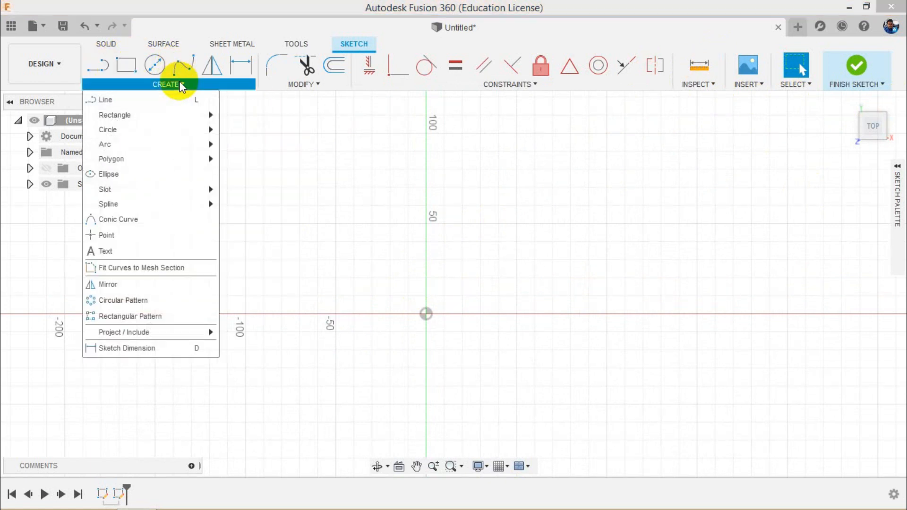
left_click(181, 85)
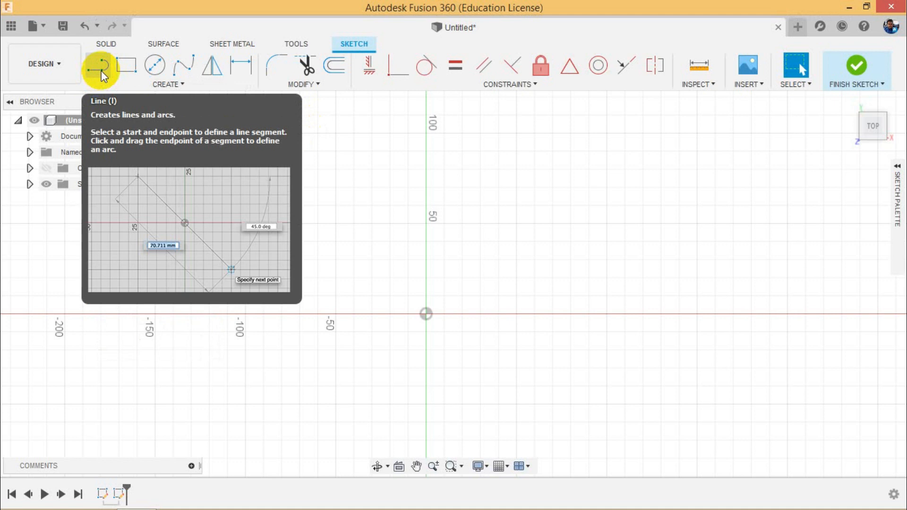
Step: Sketch a horizontal line starting at the origin and running along the positive X axis to just under 250 mm
left_click(101, 64)
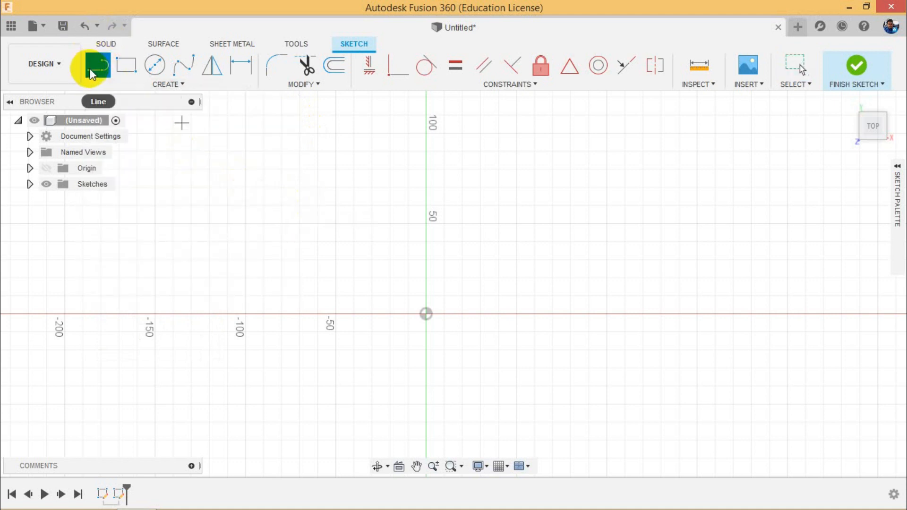
left_click(428, 314)
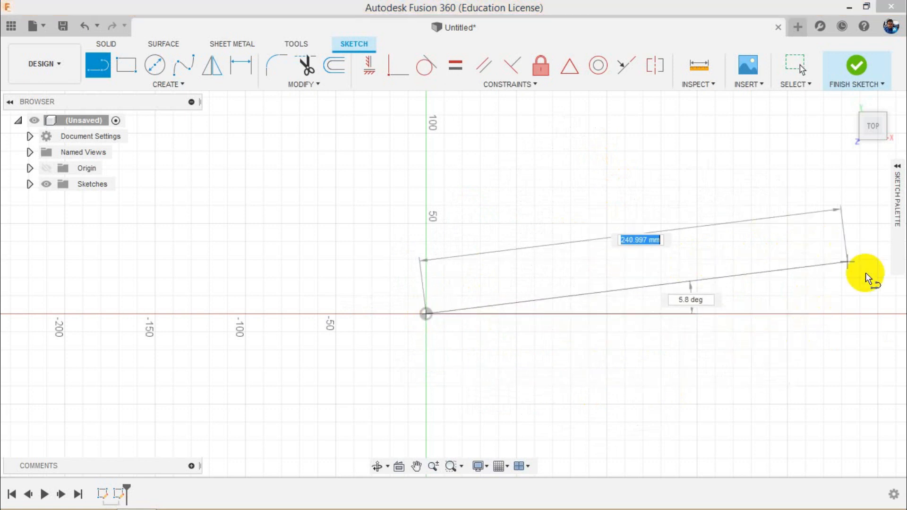
left_click(872, 313)
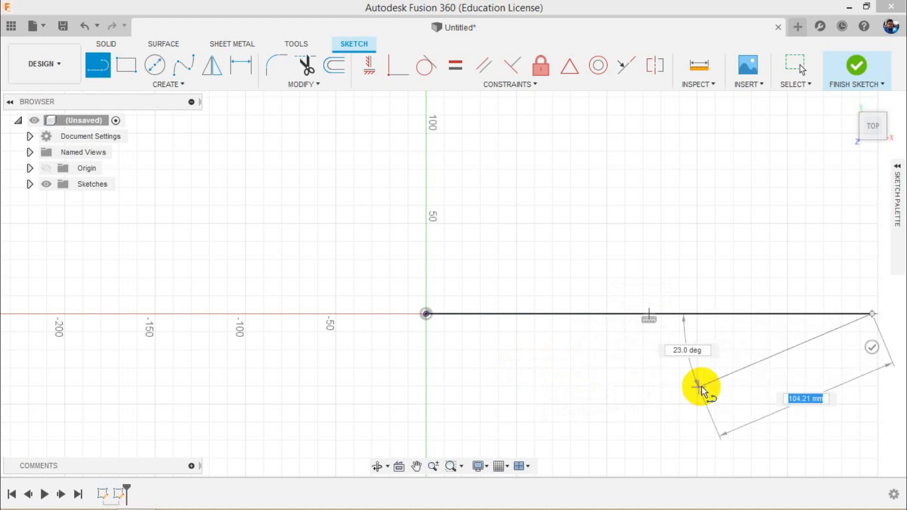
Step: Continue the line chain with six segments above the base line, close the stepped profile at the origin, and end the Line command
mouse_move(512, 320)
middle_mouse_down()
mouse_move(420, 283)
mouse_move(291, 288)
middle_mouse_up()
left_click_drag(627, 296, 620, 191)
left_click(617, 142)
left_click(486, 142)
left_click(373, 101)
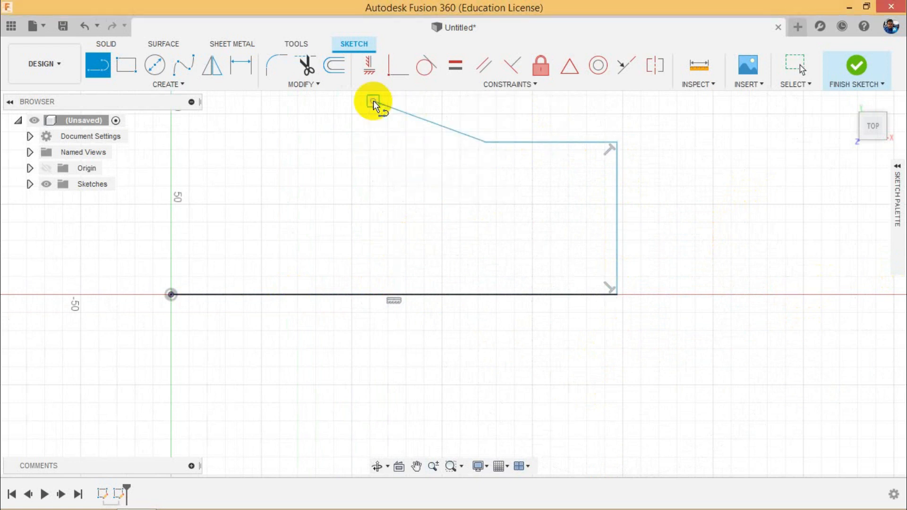
left_click(373, 182)
left_click(258, 184)
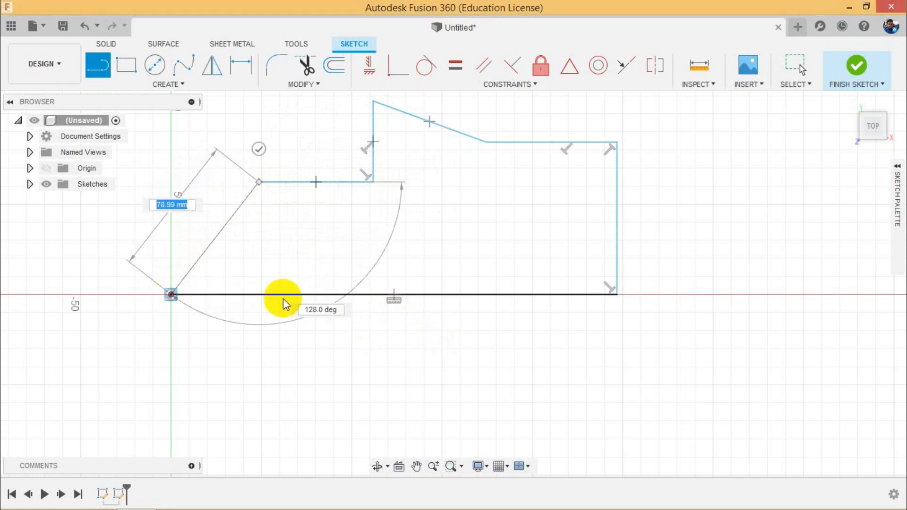
left_click(171, 294)
scroll(665, 379, "down", 2)
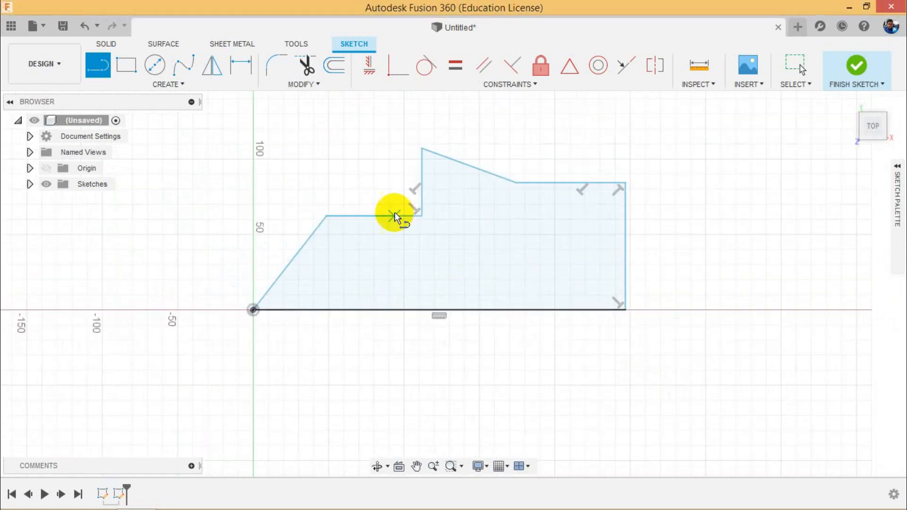
scroll(407, 201, "up", 4)
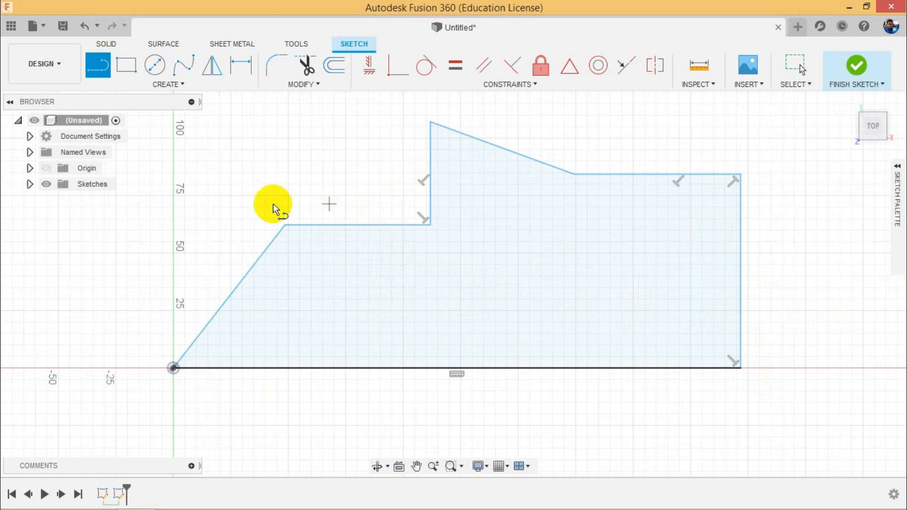
left_click(320, 185)
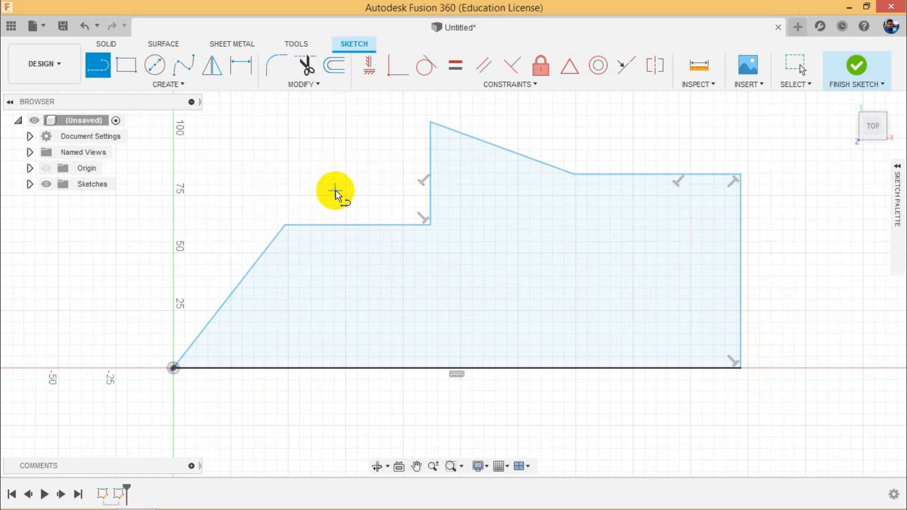
right_click(344, 183)
left_click(395, 191)
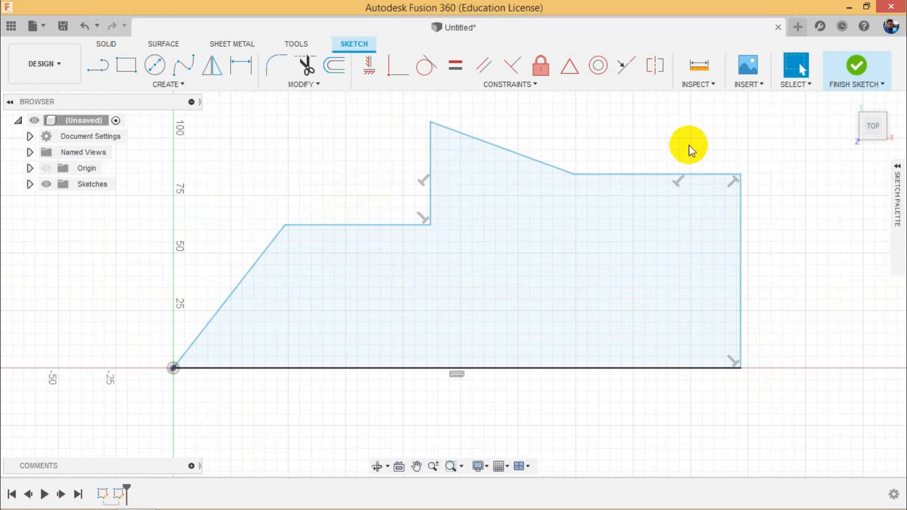
Step: Delete all profile segments above the horizontal base line
mouse_move(767, 114)
left_mouse_down()
mouse_move(526, 216)
mouse_move(216, 294)
left_mouse_up()
key("Delete")
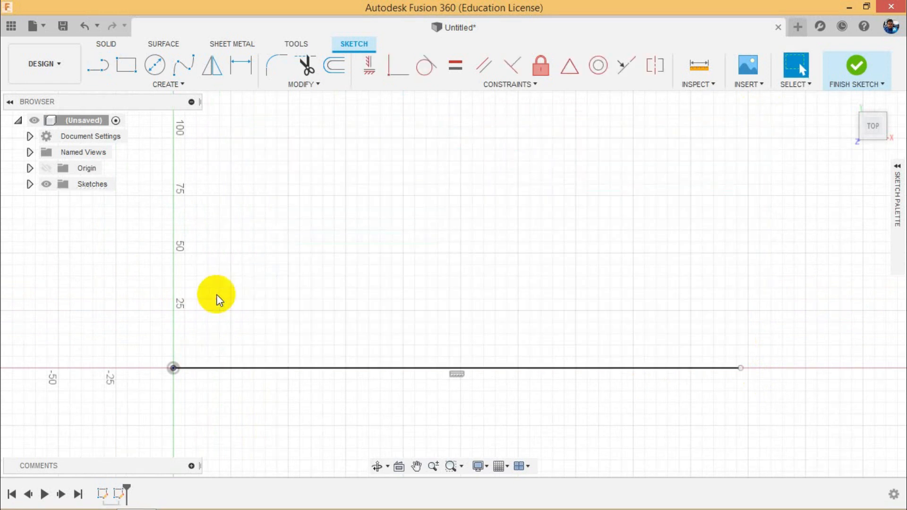
Step: Sketch a separate single line above the base line, starting near X 25, Y 61 mm and sloping down in the positive X direction
left_click(231, 228)
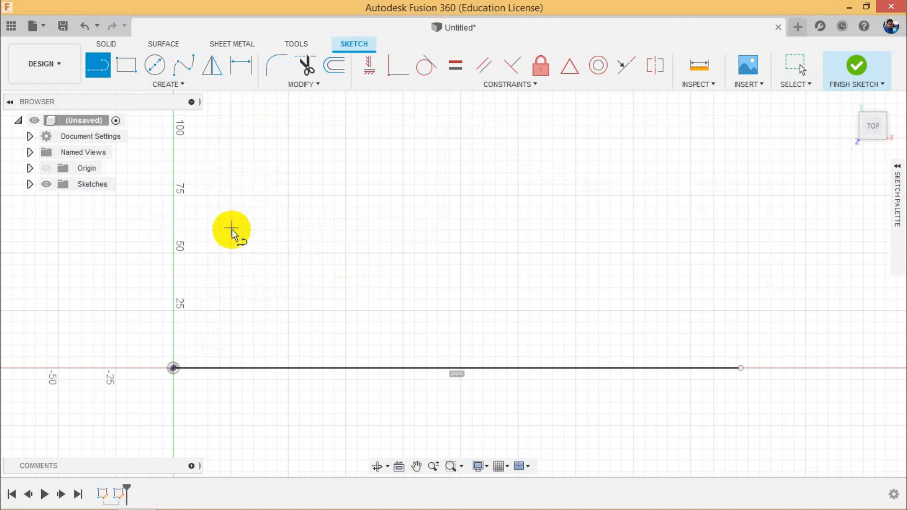
left_click(755, 273)
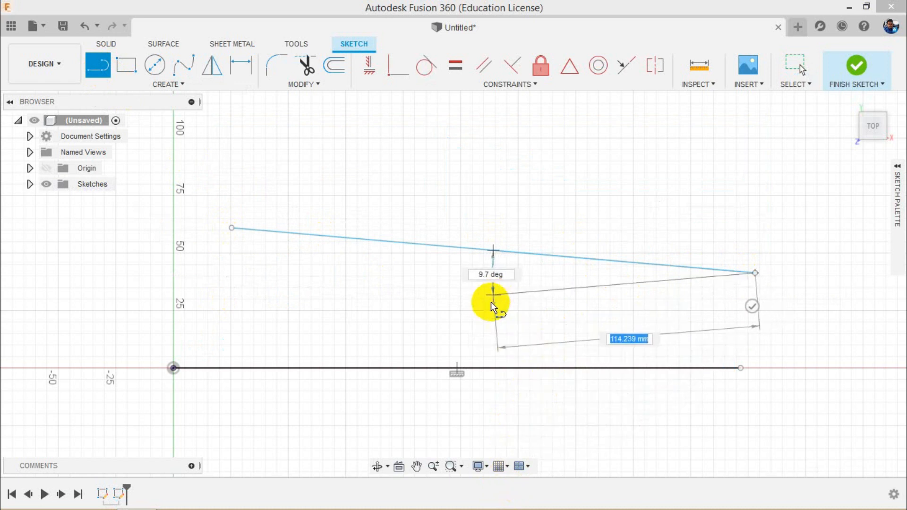
right_click(490, 311)
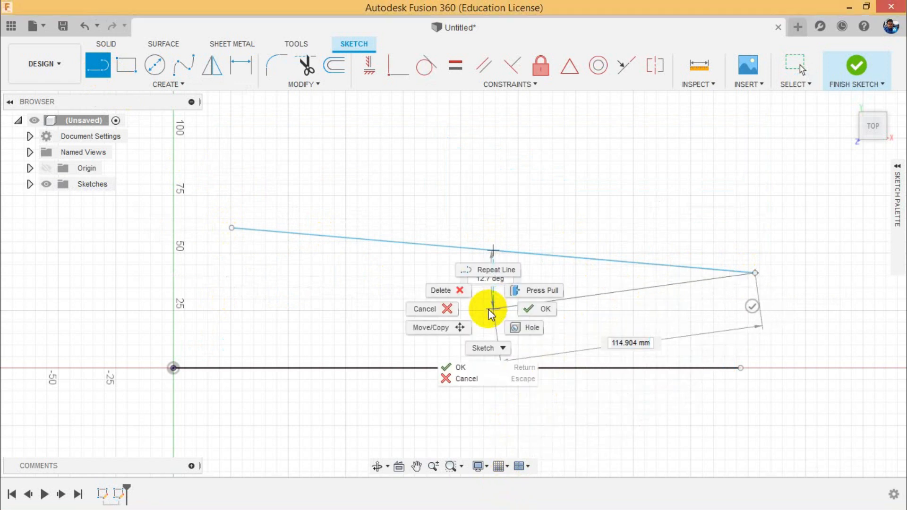
left_click(549, 315)
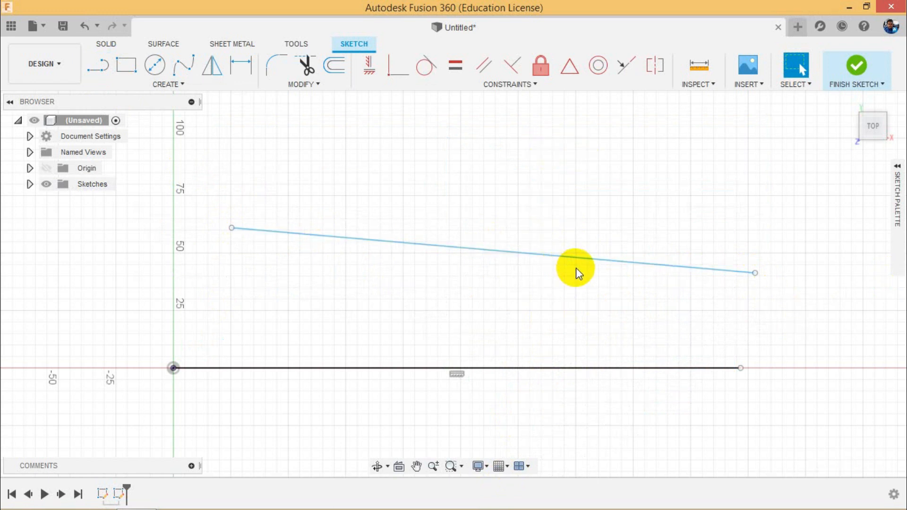
Step: Move the sloping line's far endpoint up to about Y 100 mm and check both of its endpoints
left_click_drag(755, 271, 705, 137)
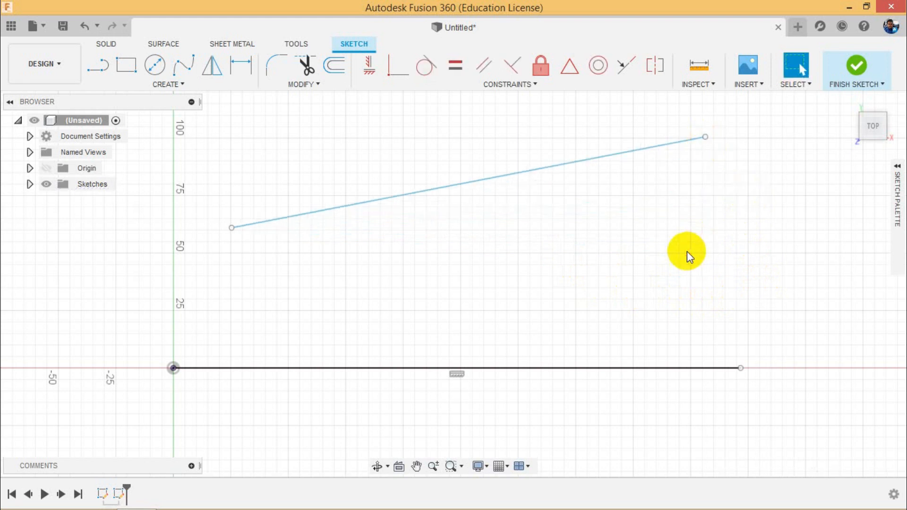
left_click(232, 228)
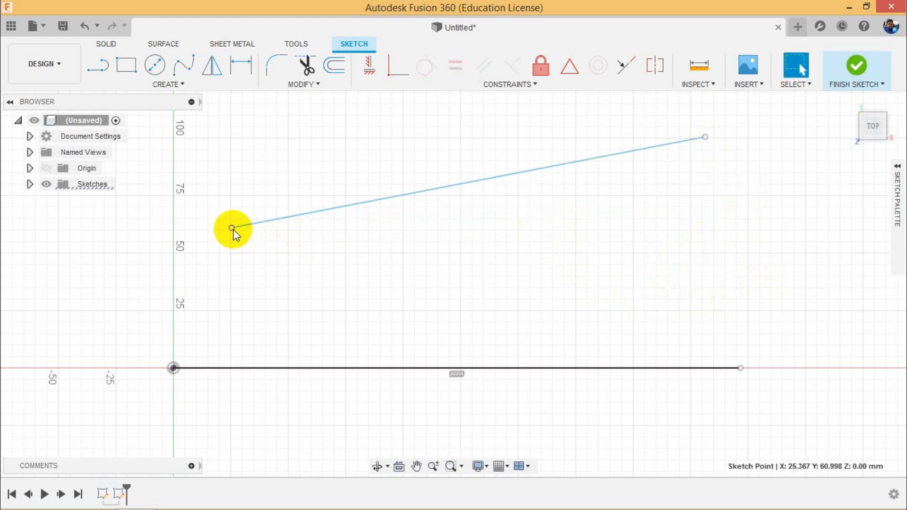
left_click(664, 225)
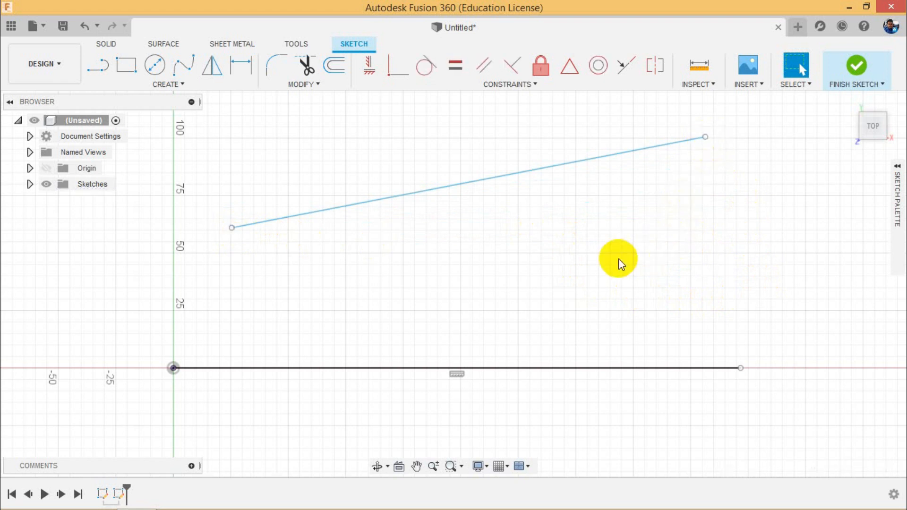
left_click(705, 136)
left_click(646, 220)
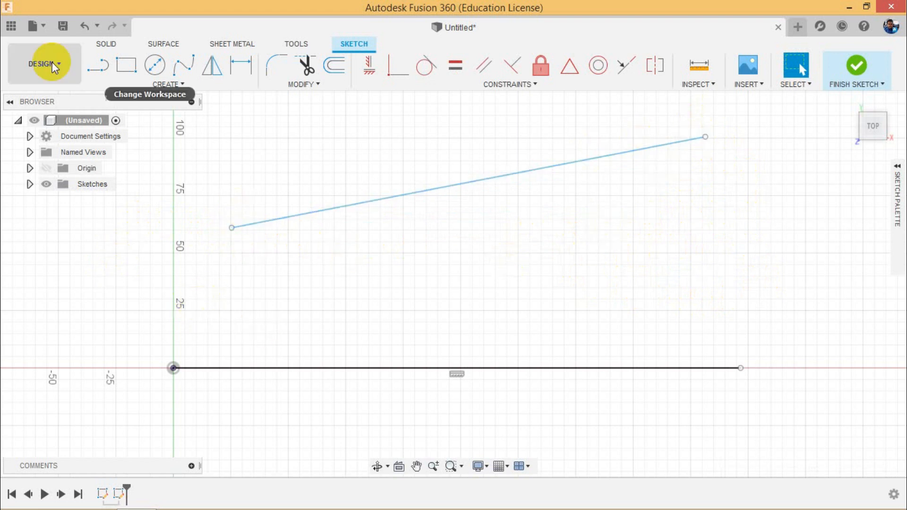
Step: Sketch two more separate rising lines between the first sloping line and the base line, the lower about 154 mm long at about 8.6 degrees
left_click(255, 305)
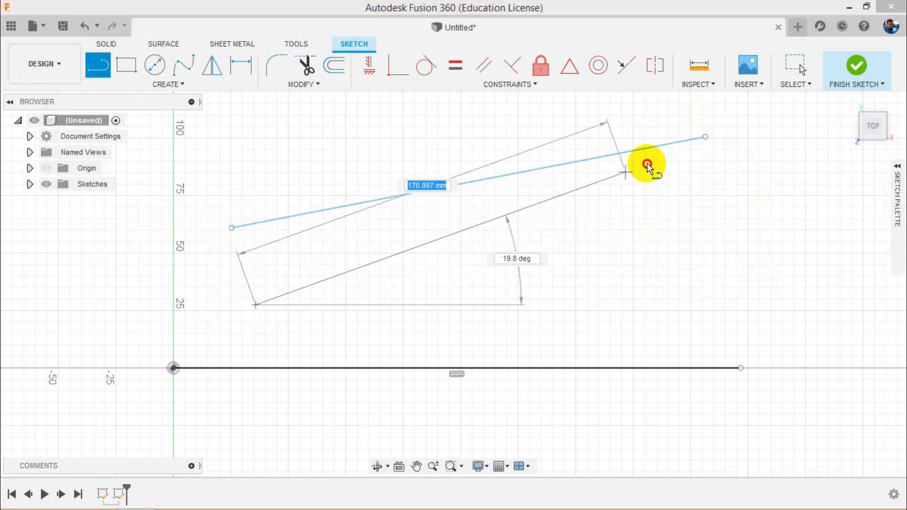
left_click(676, 186)
right_click(710, 274)
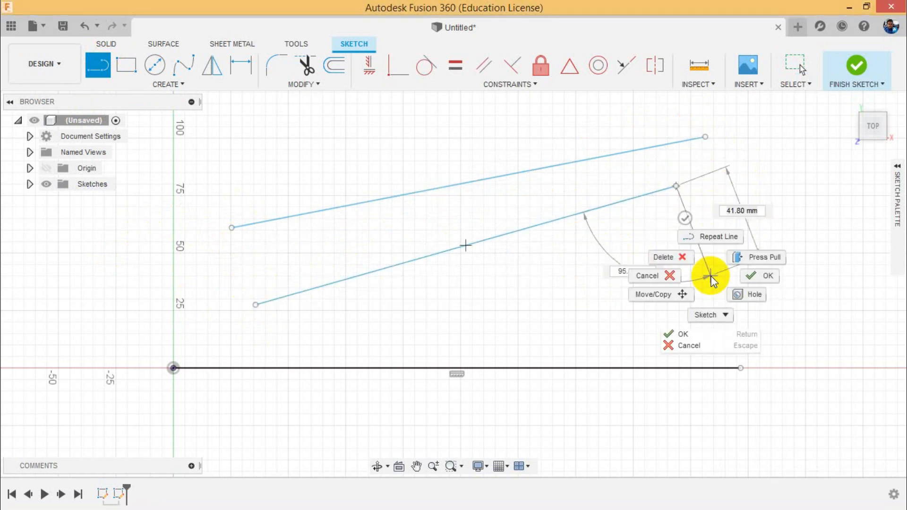
left_click(739, 275)
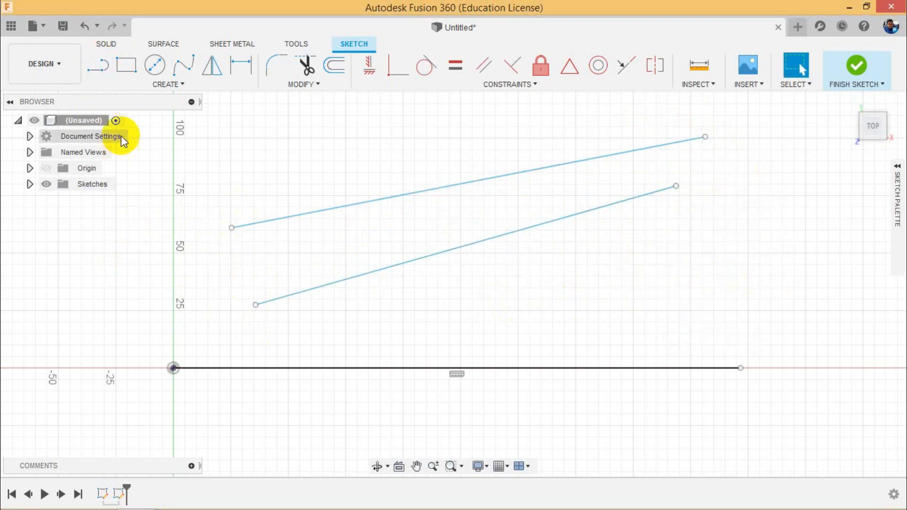
left_click(397, 315)
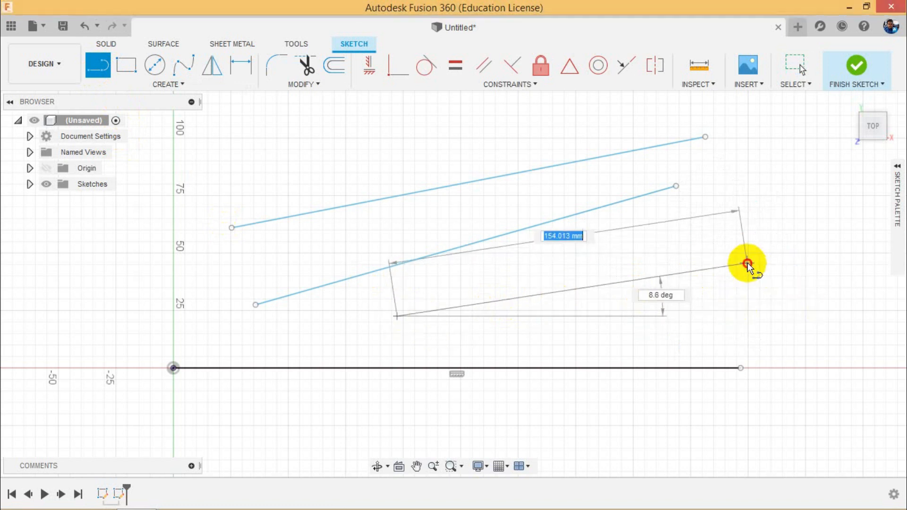
left_click(747, 263)
right_click(735, 322)
left_click(747, 330)
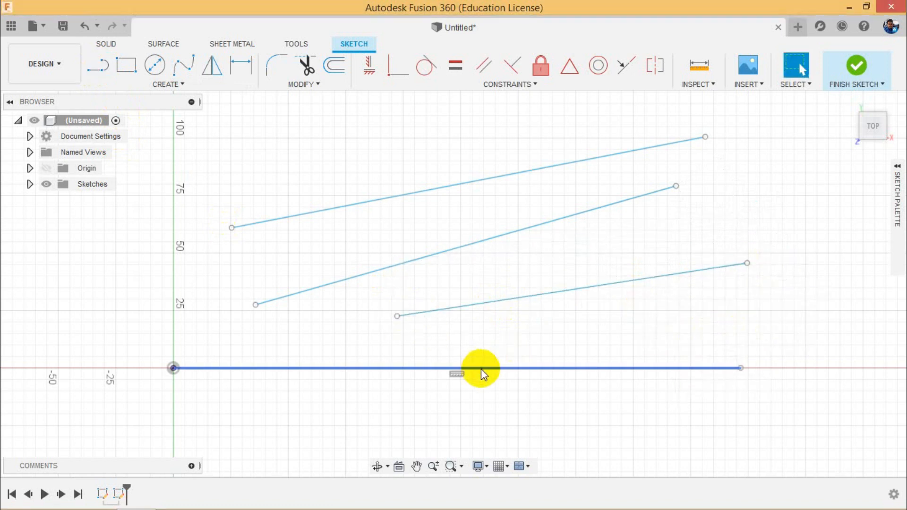
Step: Sketch a center diameter circle centred near X -50, Y 100 mm, passing through the near endpoint of the uppermost sloping line
scroll(694, 425, "down", 3)
scroll(316, 251, "up", 3)
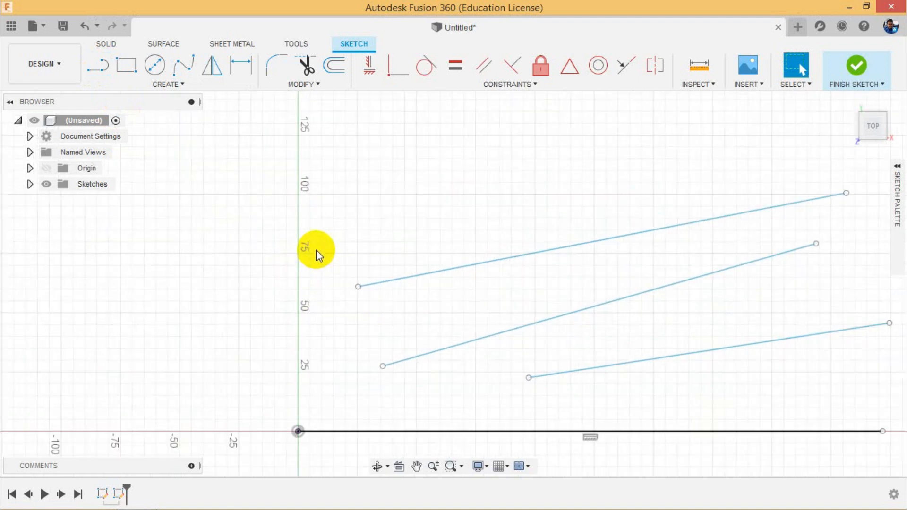
scroll(517, 330, "down", 5)
scroll(328, 316, "up", 1)
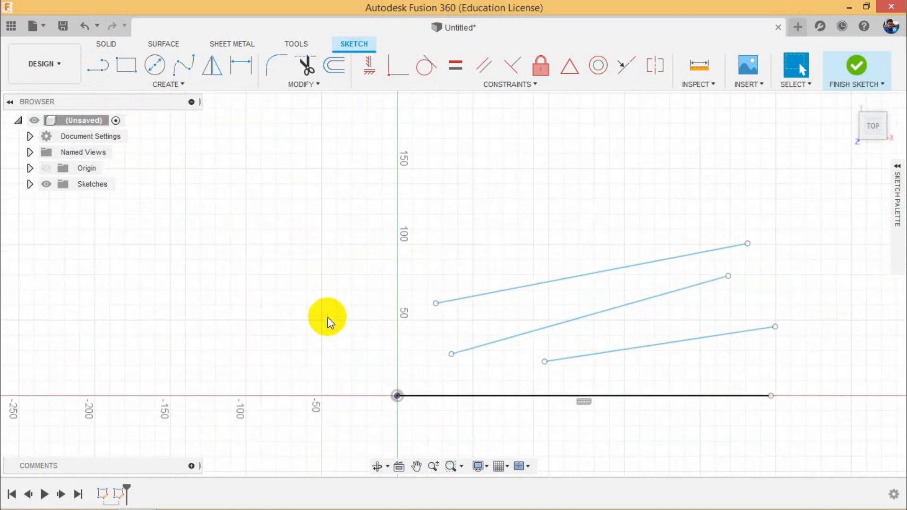
scroll(327, 316, "up", 1)
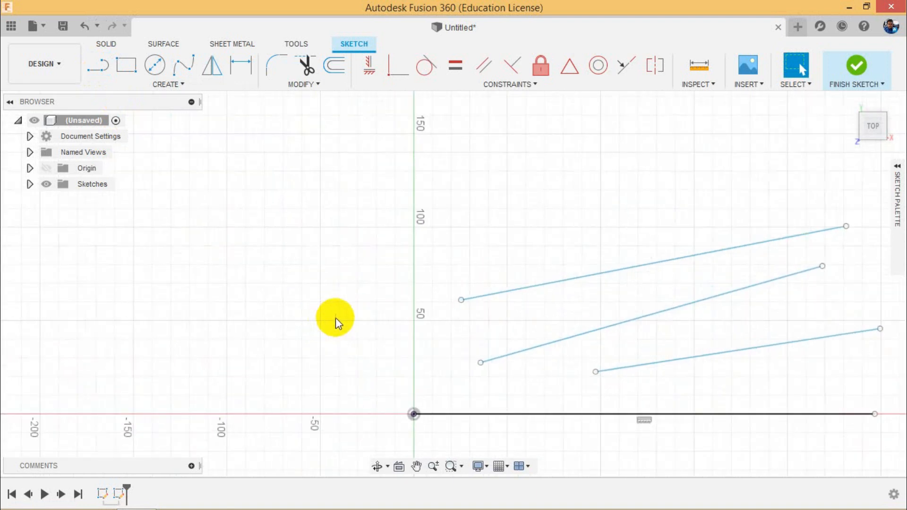
left_click(153, 66)
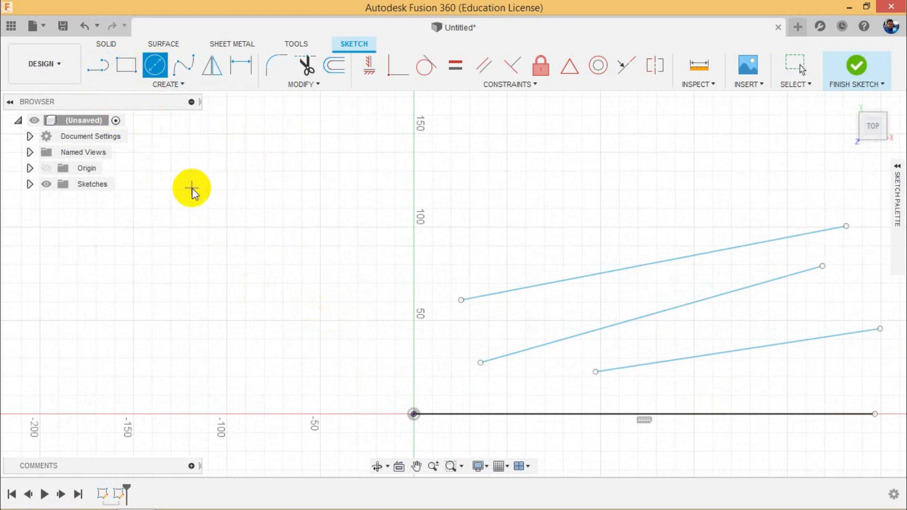
left_click(319, 227)
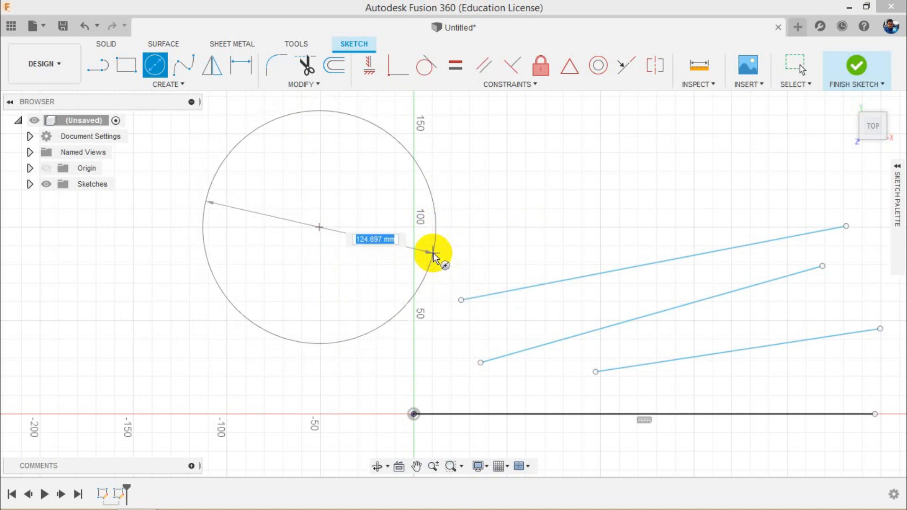
left_click(460, 300)
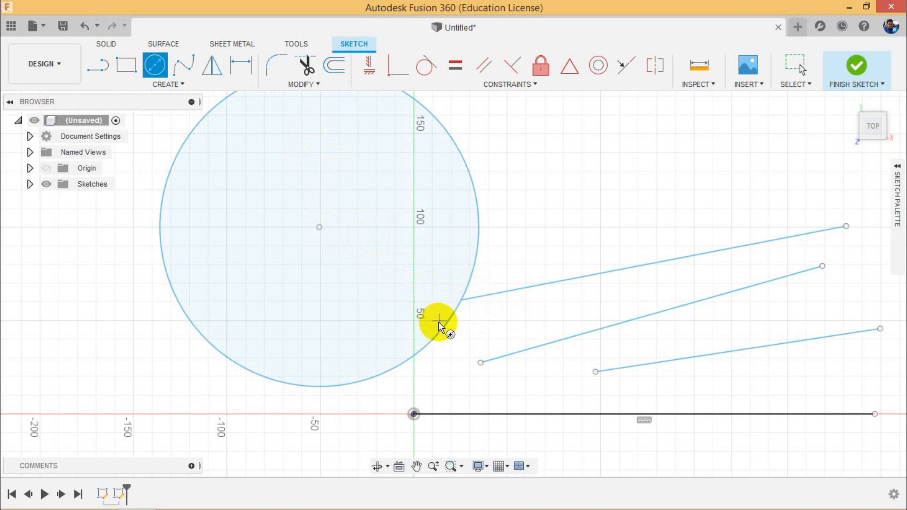
scroll(465, 348, "down", 4)
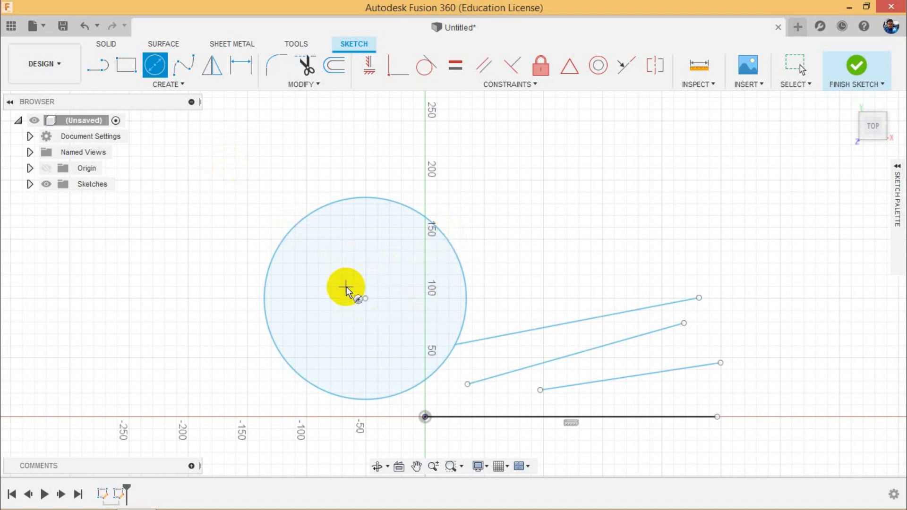
left_click(181, 88)
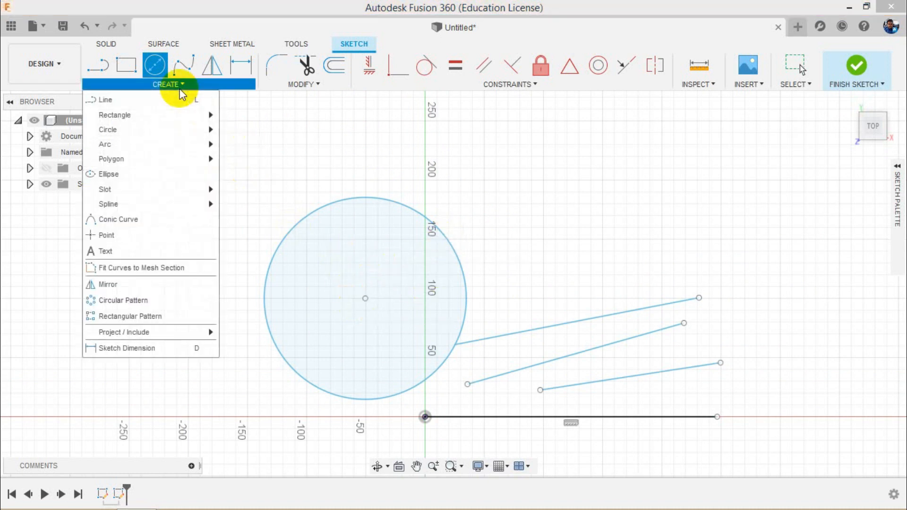
left_click(154, 85)
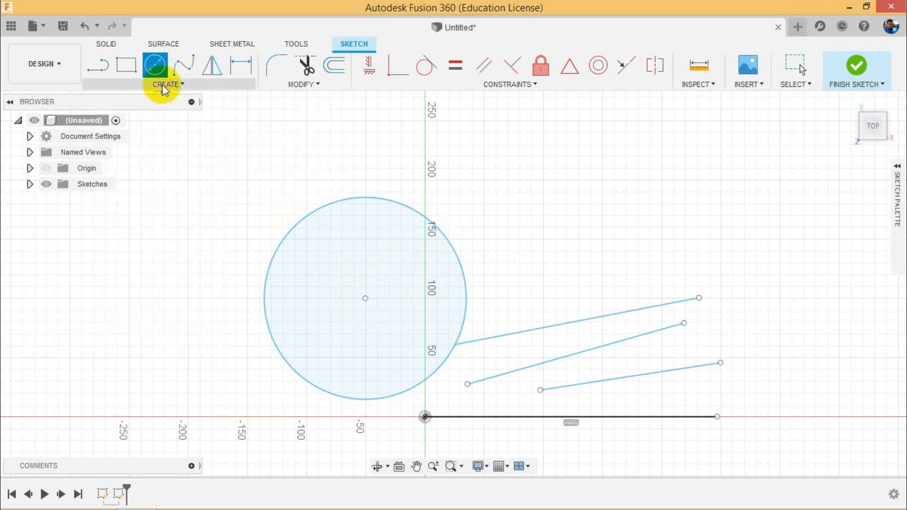
left_click(162, 84)
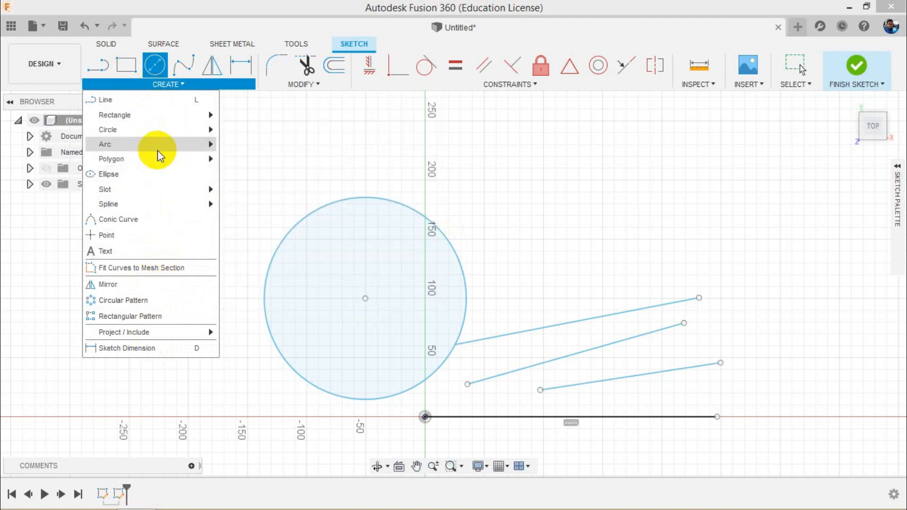
mouse_move(157, 144)
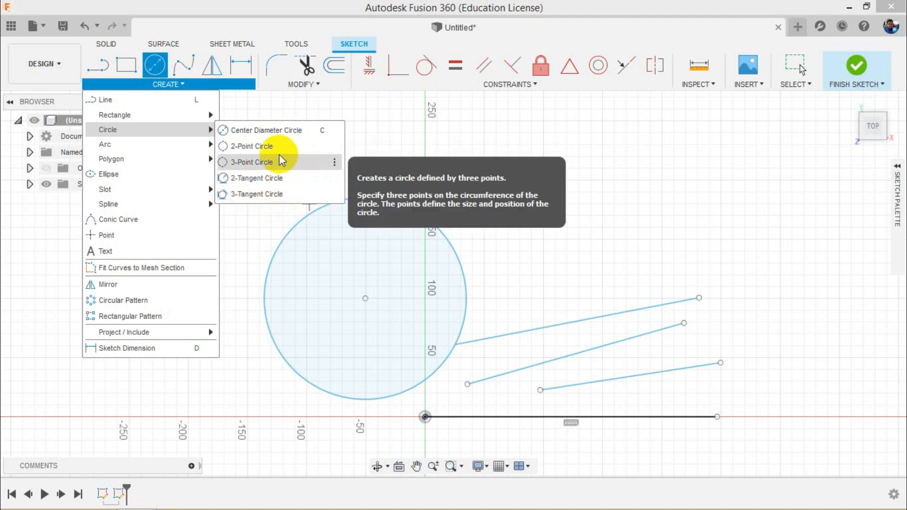
left_click(286, 129)
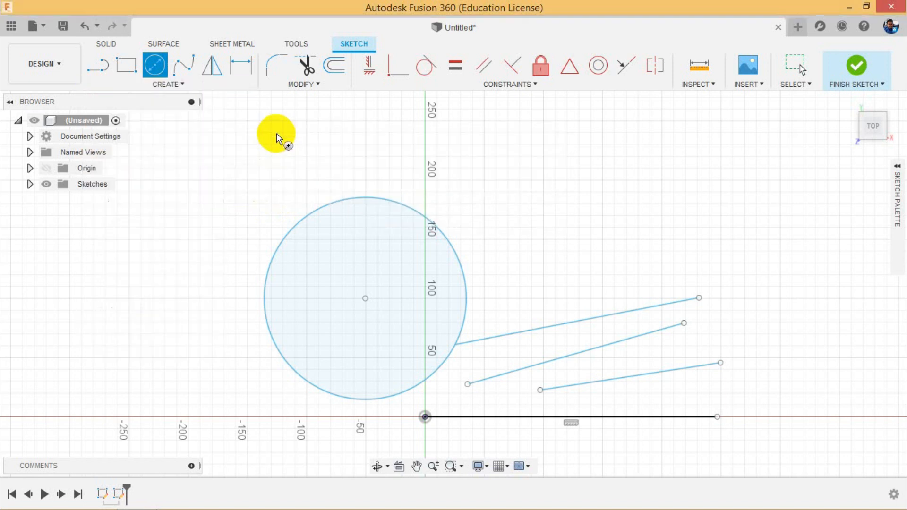
left_click(544, 198)
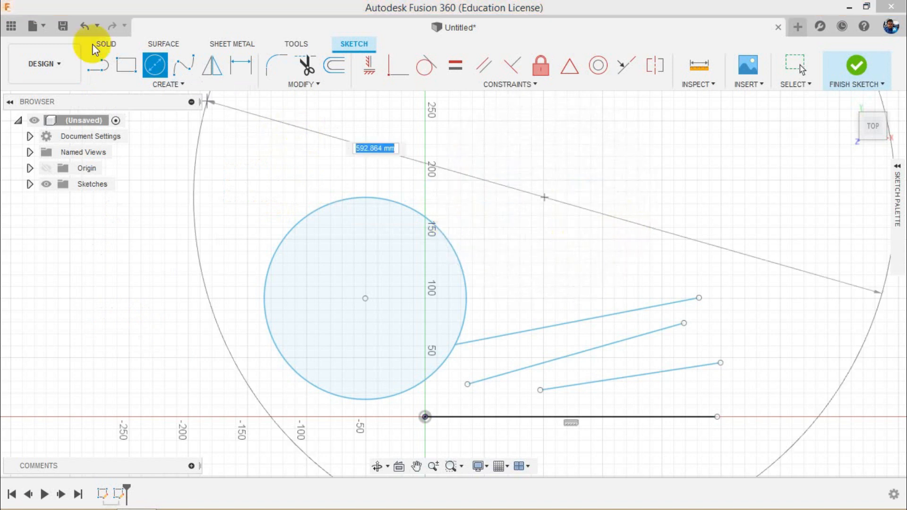
Step: Sketch a 2-point circle above the sloping lines, centred near X 147, Y 206 mm, with a diameter of about 180 mm
left_click(128, 81)
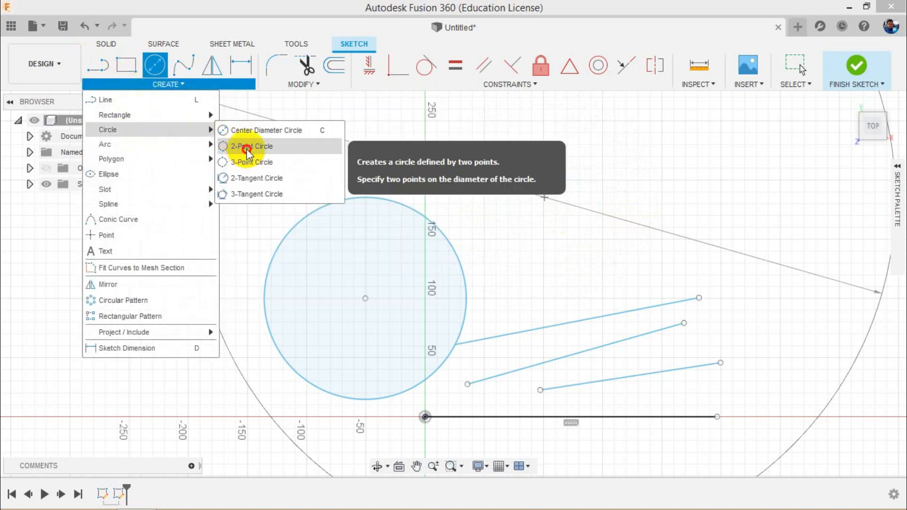
left_click(247, 150)
scroll(472, 321, "down", 2)
scroll(567, 397, "up", 1)
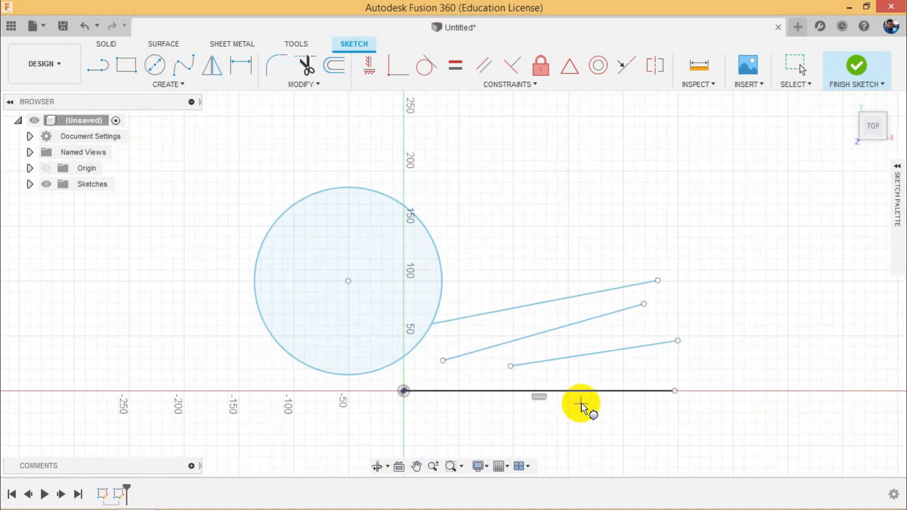
left_click(662, 146)
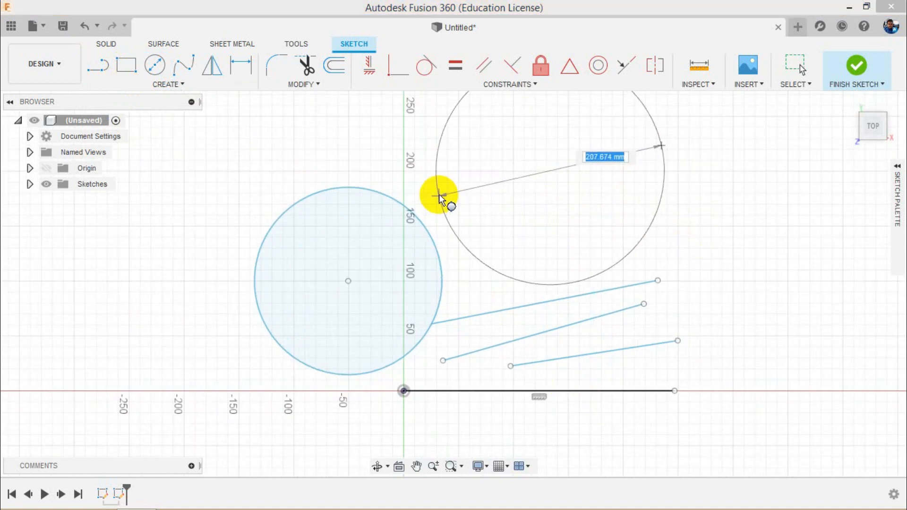
left_click(469, 182)
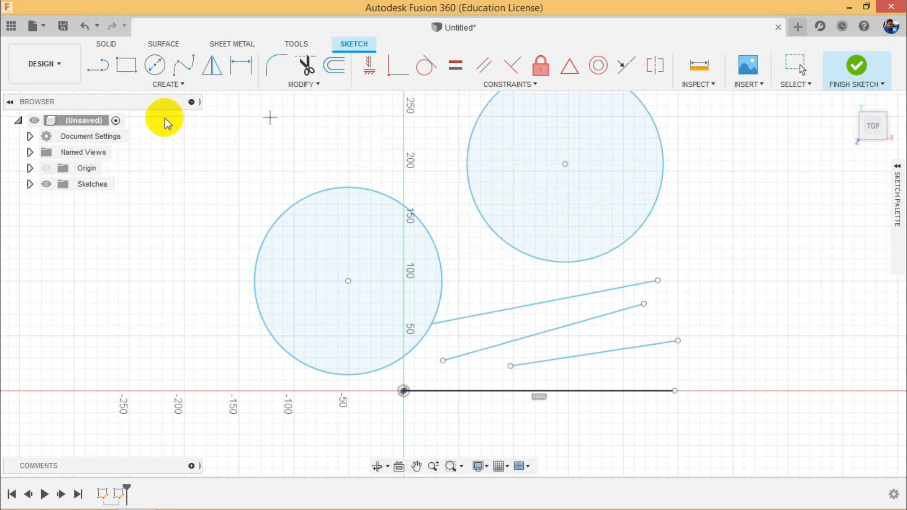
Step: Sketch a 2-tangent circle with a radius of about 19 mm between the lowest sloping line and the base line
left_click(168, 86)
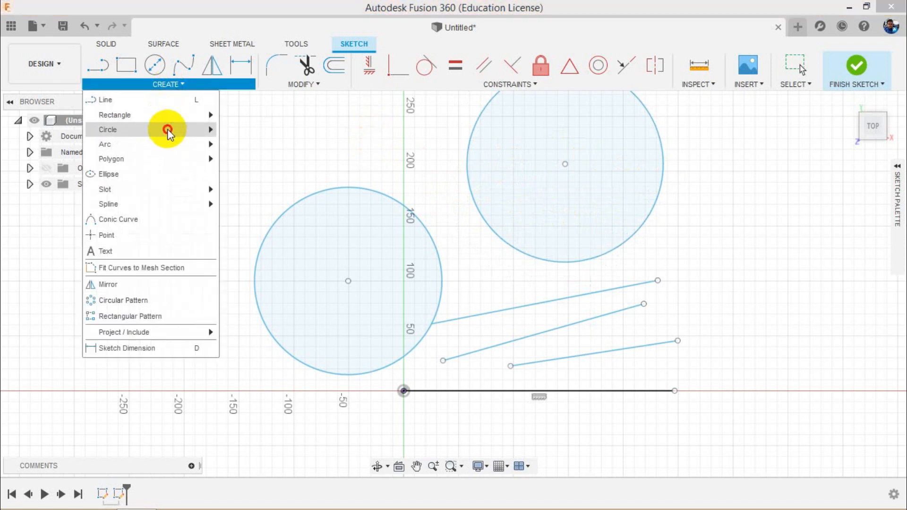
mouse_move(168, 129)
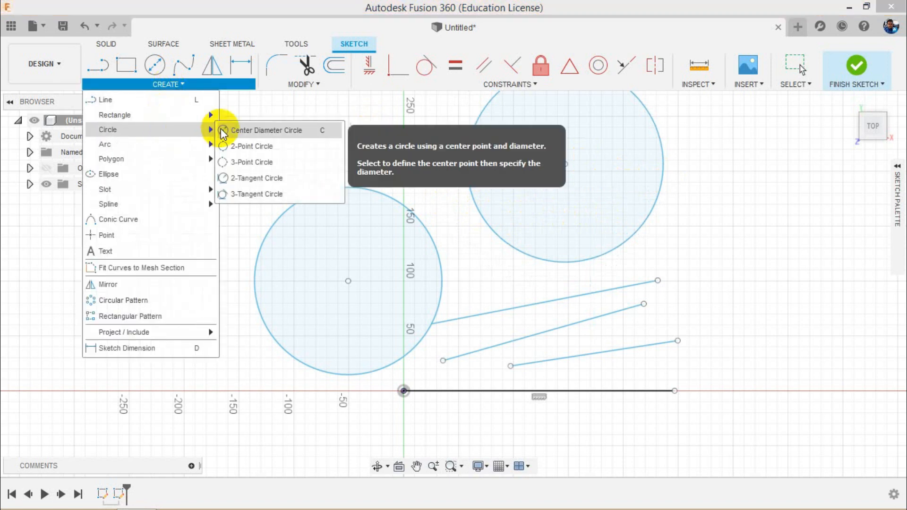
left_click(250, 181)
scroll(557, 343, "up", 4)
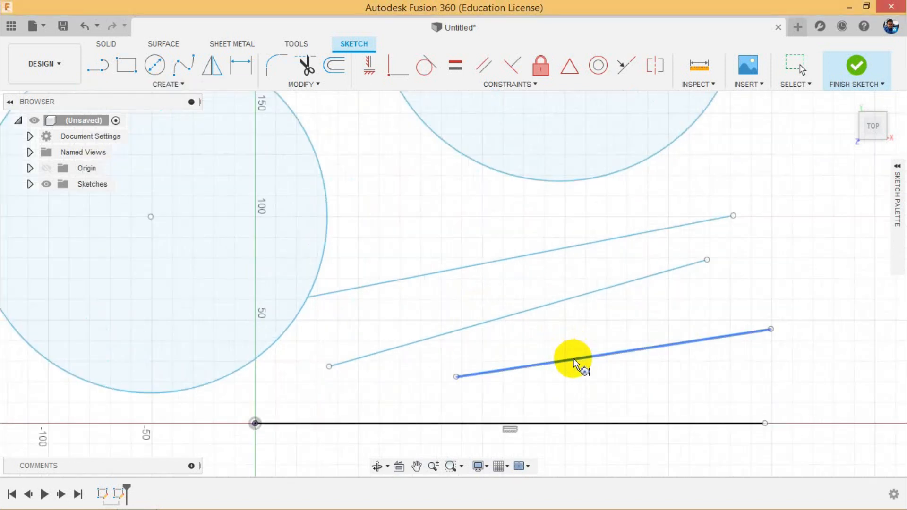
left_click(573, 358)
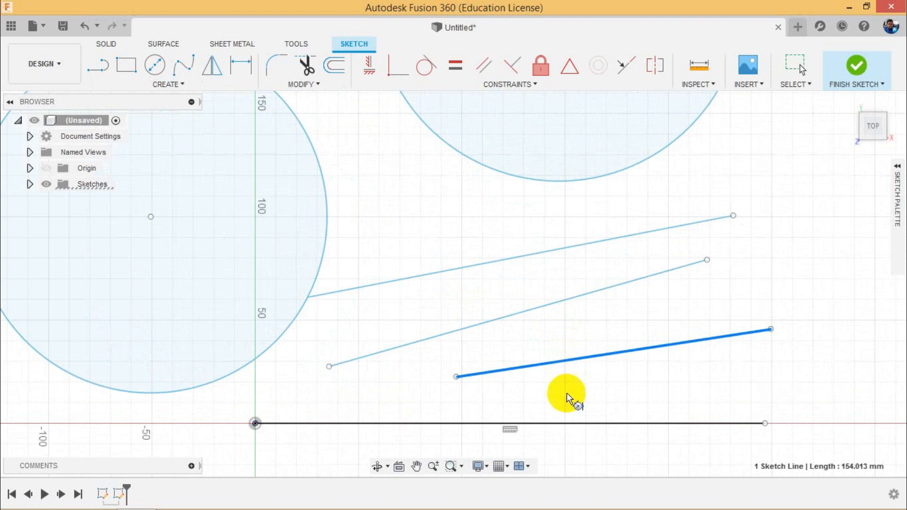
left_click(565, 423)
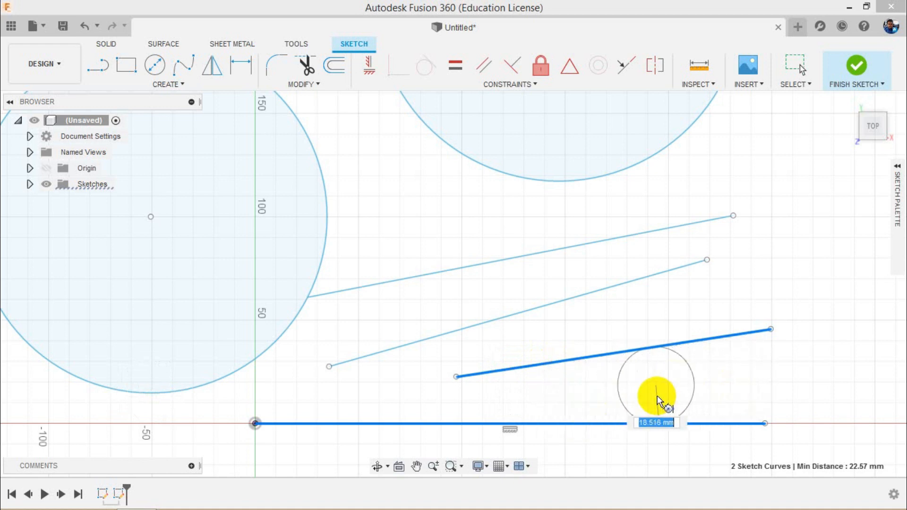
left_click(674, 382)
scroll(614, 366, "up", 1)
scroll(614, 366, "down", 2)
scroll(673, 409, "up", 4)
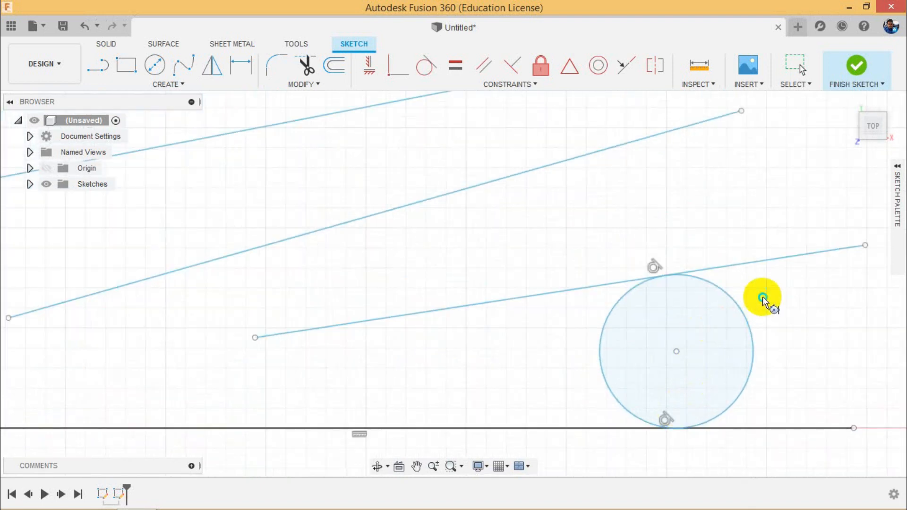
right_click(762, 296)
left_click(804, 297)
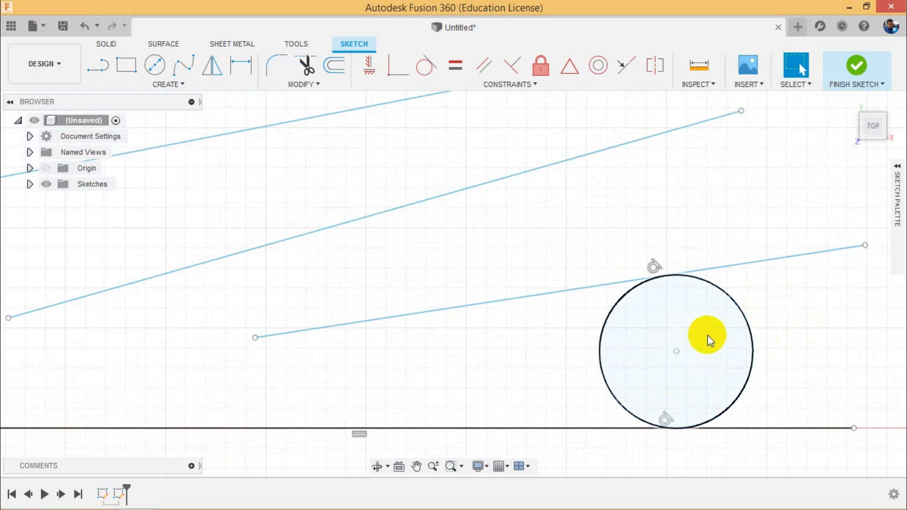
Step: Slide the small tangent circle toward the narrower end between its two lines, bringing its radius to about 16 mm, and clear the selection
left_click(603, 333)
mouse_move(582, 339)
left_mouse_down()
mouse_move(393, 352)
mouse_move(502, 368)
mouse_move(662, 373)
mouse_move(394, 376)
left_mouse_up()
left_click(397, 307)
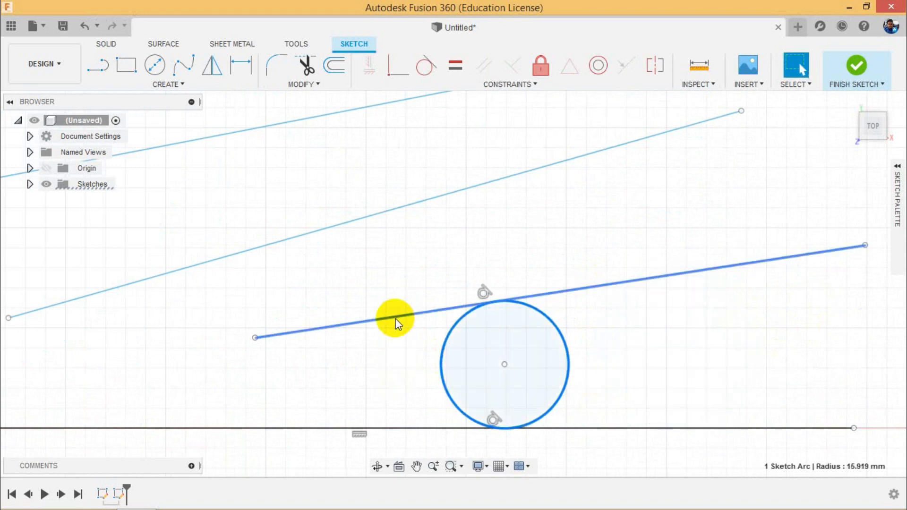
left_click(398, 427)
scroll(400, 382, "down", 4)
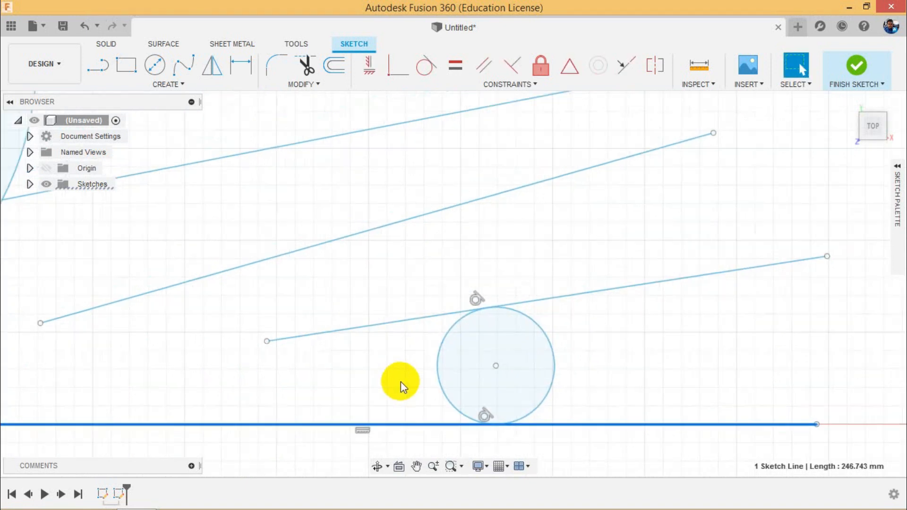
scroll(475, 347, "down", 8)
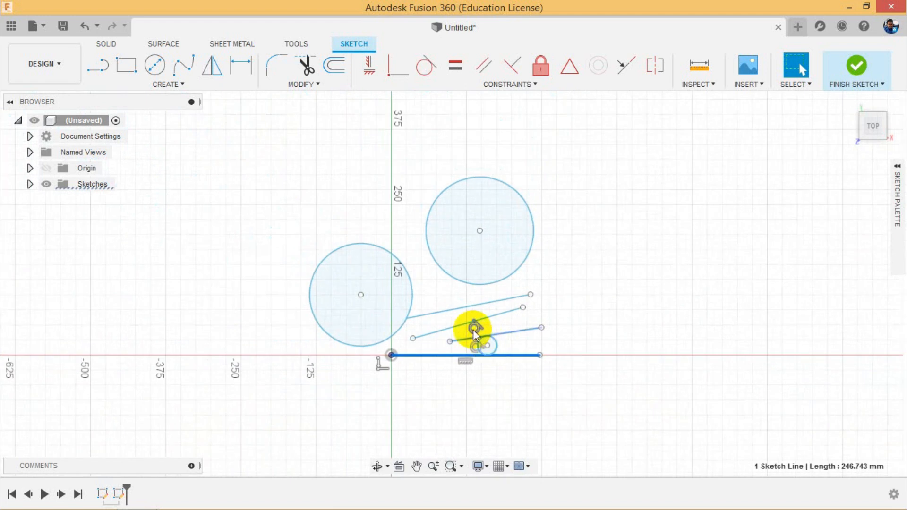
scroll(442, 306, "up", 3)
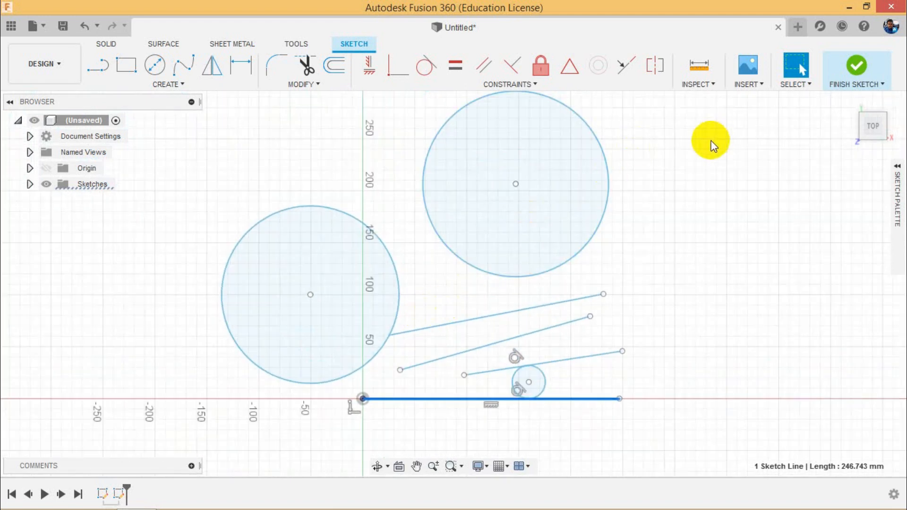
left_click_drag(703, 147, 209, 252)
left_click(219, 184)
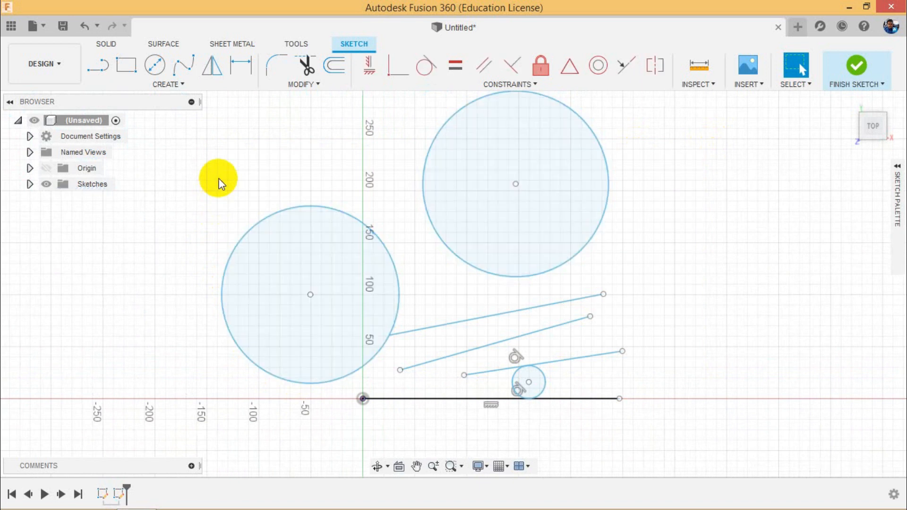
Step: Sketch a 3-point arc from about X 308, Y -8 mm to about X 716 mm on the X axis, peaking near Y 125 mm
left_click(163, 86)
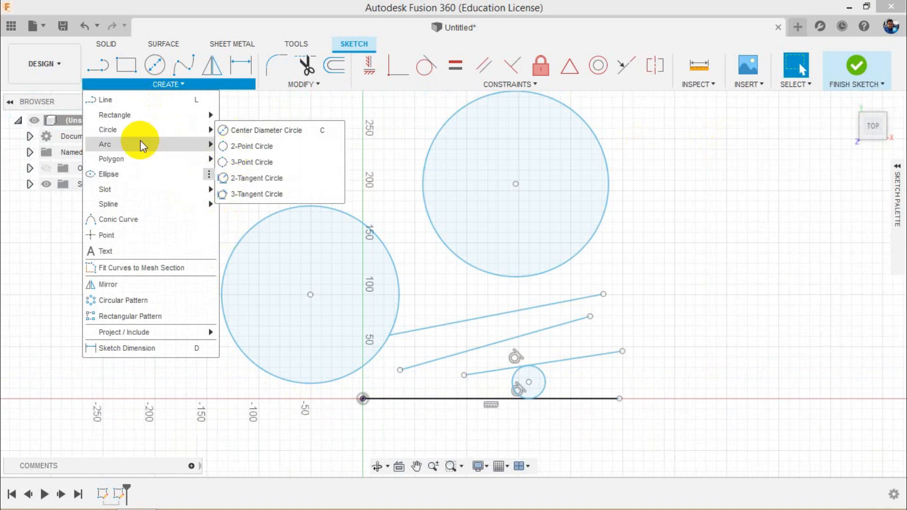
mouse_move(132, 159)
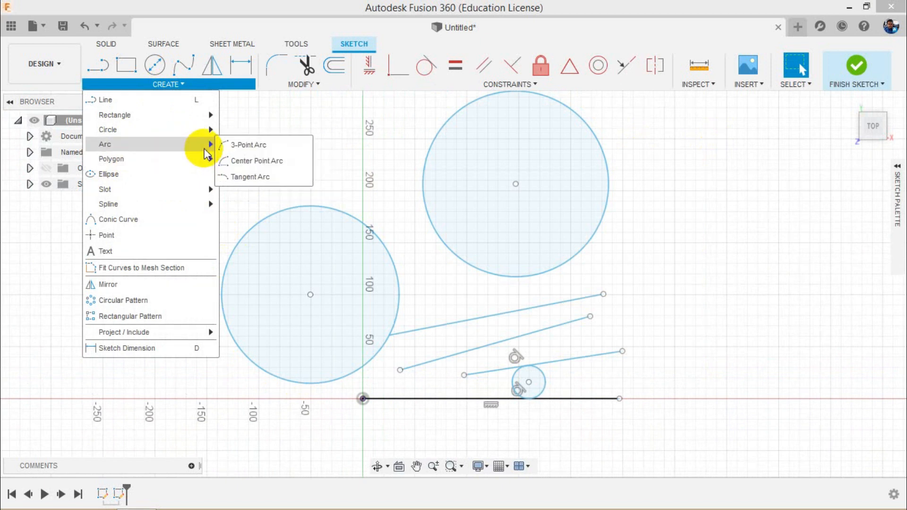
left_click(234, 141)
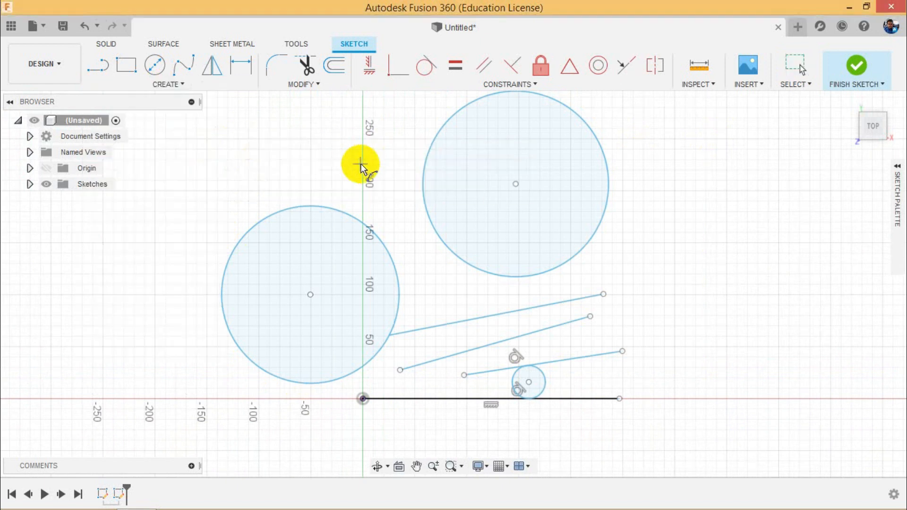
scroll(527, 231, "down", 2)
scroll(522, 360, "up", 2)
scroll(383, 225, "down", 4)
scroll(680, 183, "up", 3)
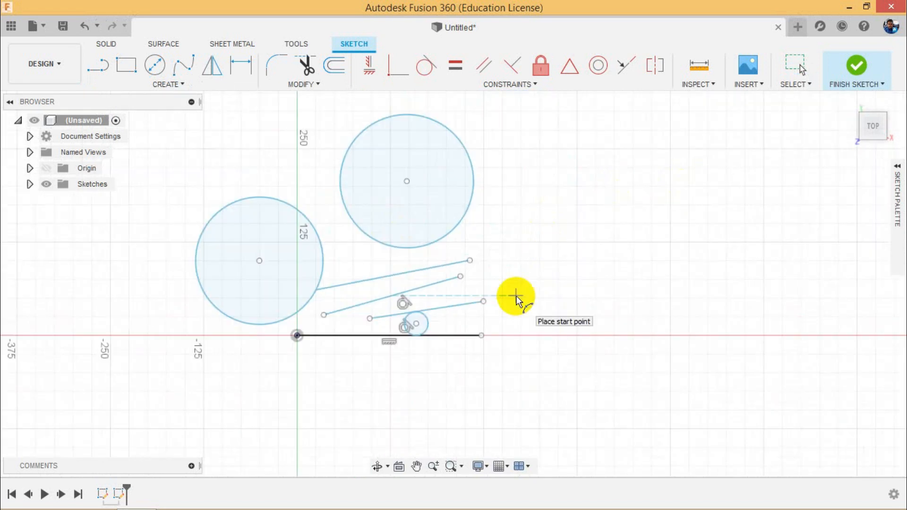
left_click(527, 341)
left_click(832, 336)
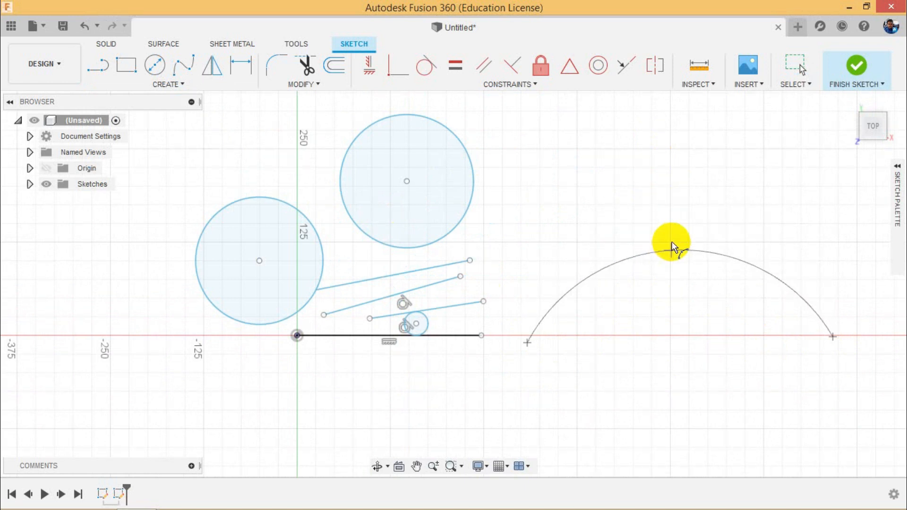
left_click(671, 243)
scroll(593, 313, "down", 3)
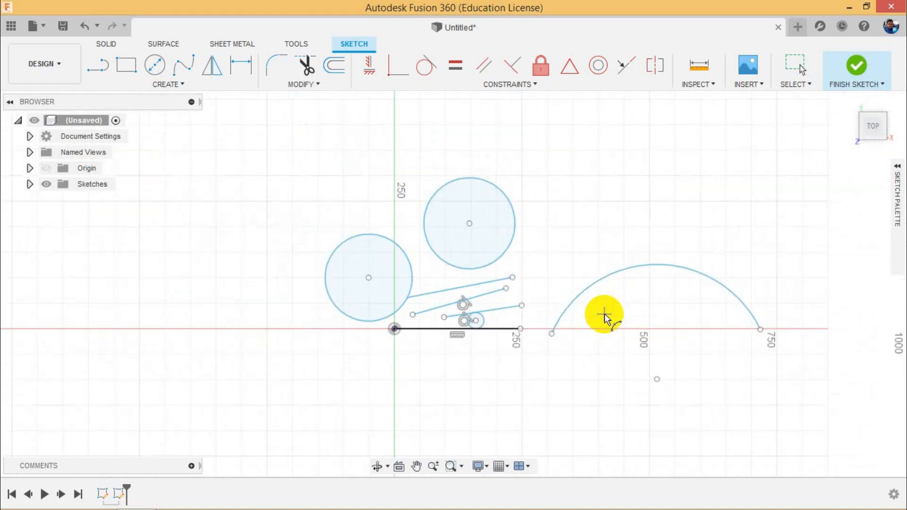
scroll(680, 282, "up", 3)
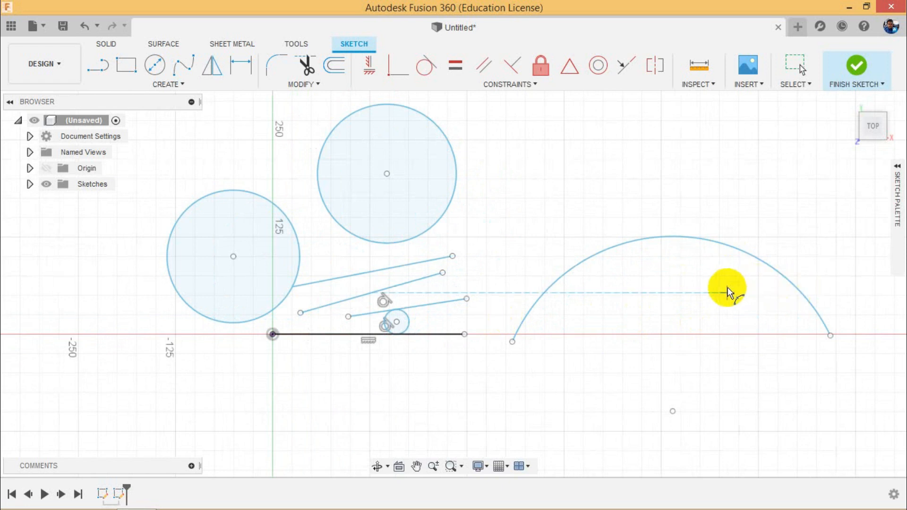
right_click(510, 215)
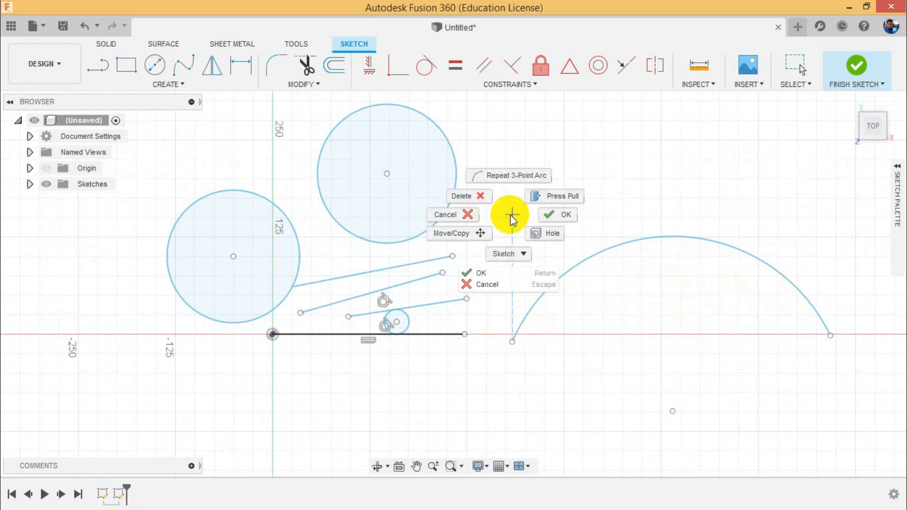
left_click(546, 221)
Step: Resize the large upper circle freehand, first enlarging it and finally reducing its radius to about 92 mm
left_click_drag(456, 186, 480, 204)
left_click(452, 335)
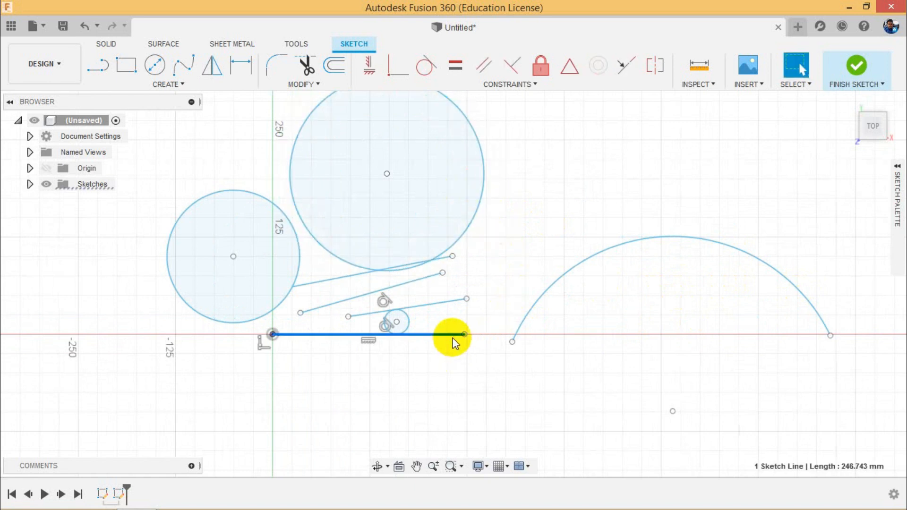
left_click(449, 369)
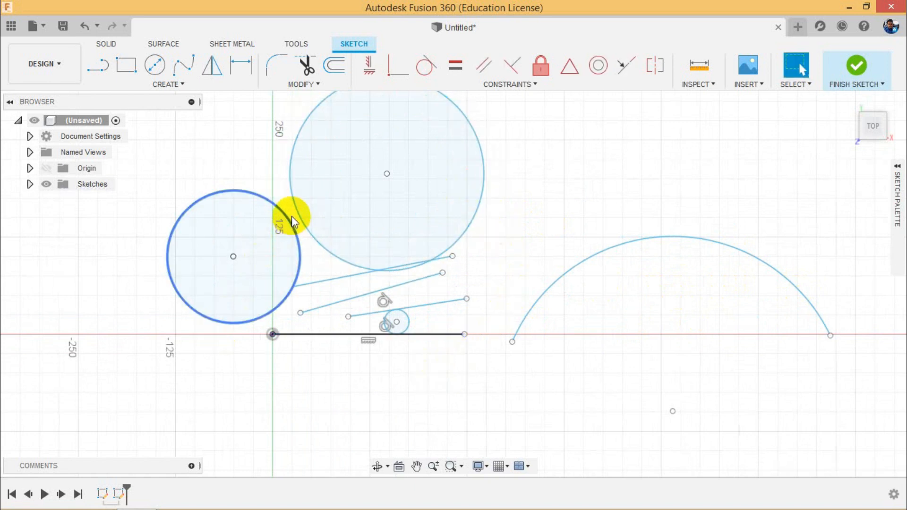
left_click_drag(293, 206, 316, 196)
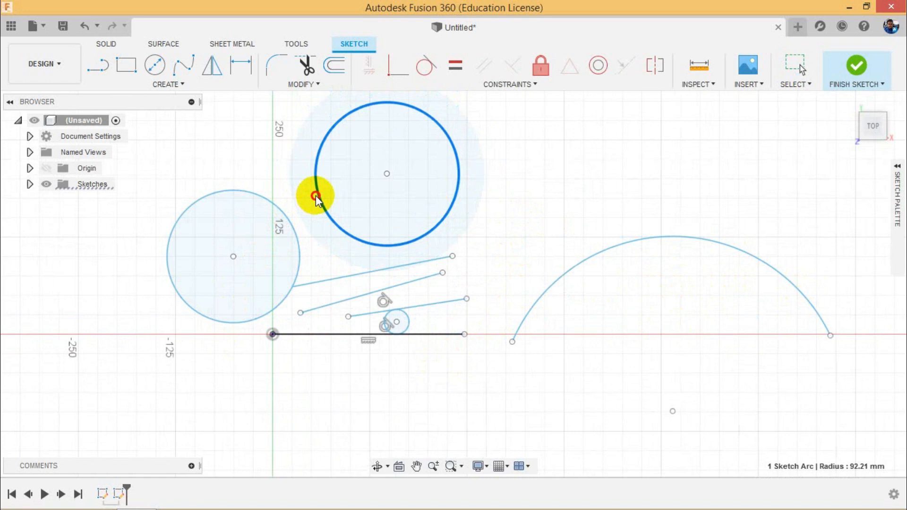
left_click(320, 235)
scroll(303, 352, "down", 2)
scroll(336, 325, "down", 1)
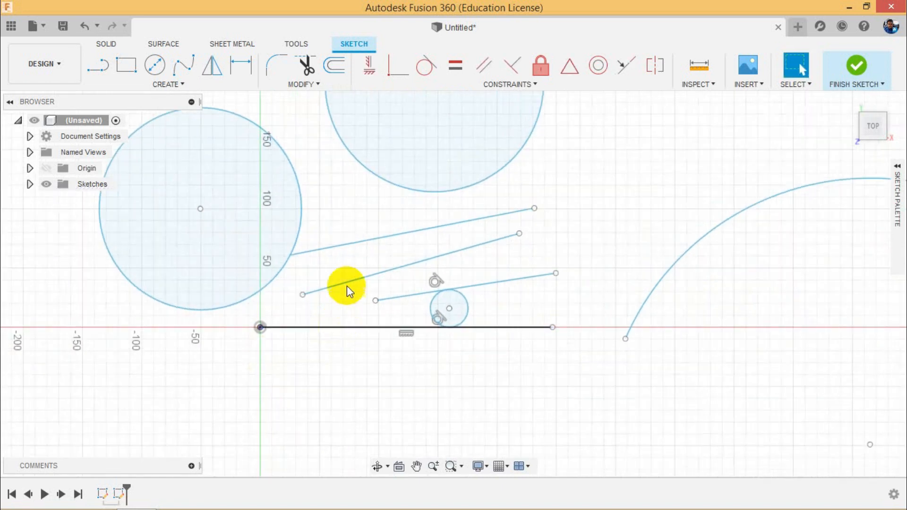
Step: Reduce the left circle's radius to about 81 mm and move its centre to about X -52, Y 94 mm
mouse_move(304, 211)
left_mouse_down()
mouse_move(327, 183)
mouse_move(298, 196)
left_mouse_up()
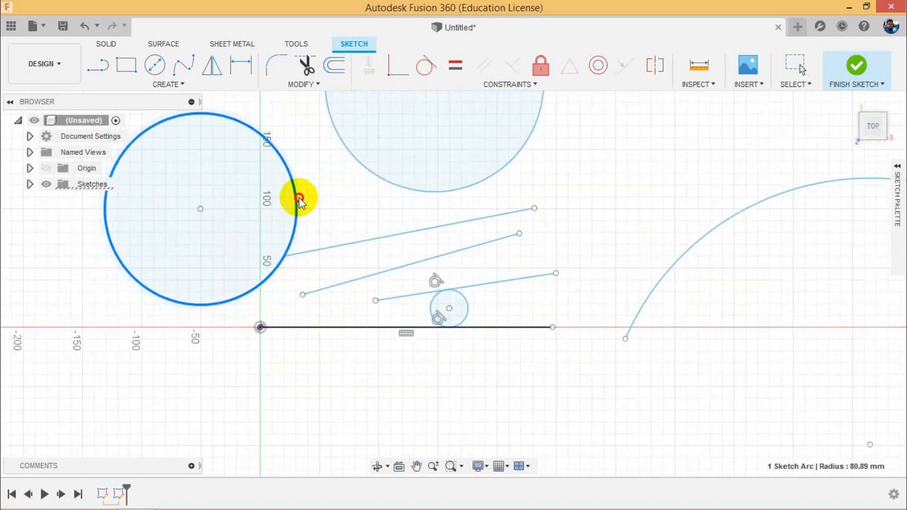
mouse_move(221, 207)
left_mouse_down()
mouse_move(182, 241)
mouse_move(162, 228)
mouse_move(200, 216)
left_mouse_up()
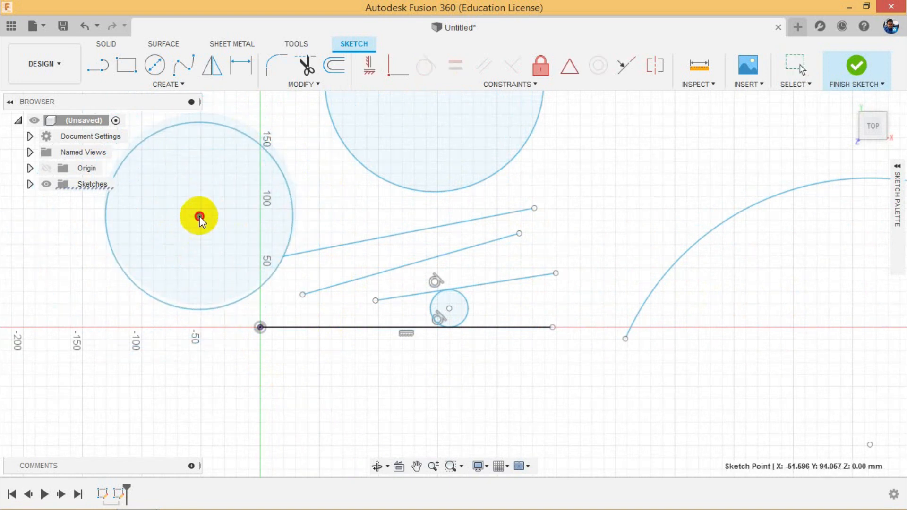
left_click(295, 373)
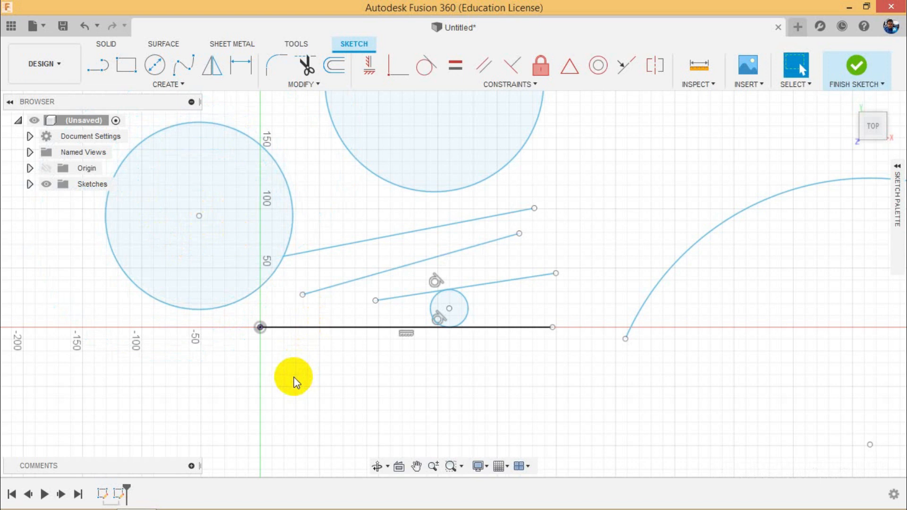
Step: Try to move the horizontal base line as a whole, and stretch its free endpoint along the X axis to a length of about 263 mm
left_click(258, 329)
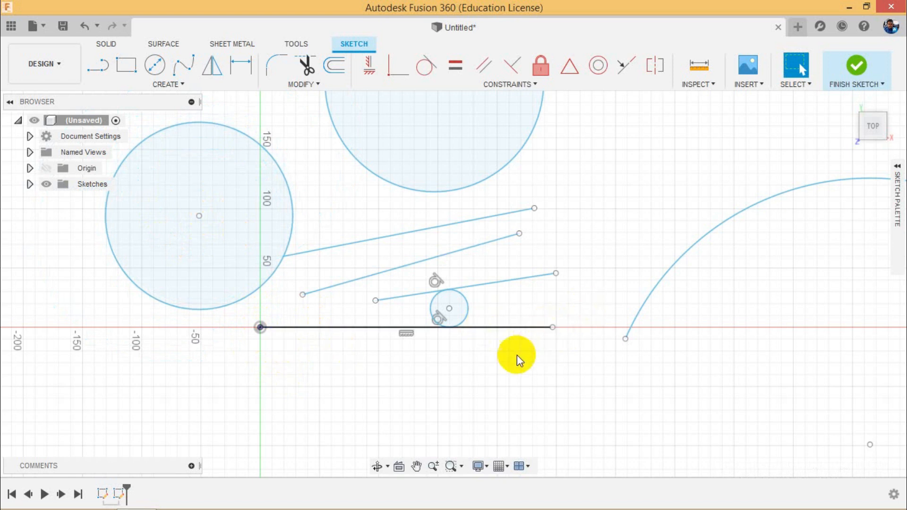
left_click(506, 328)
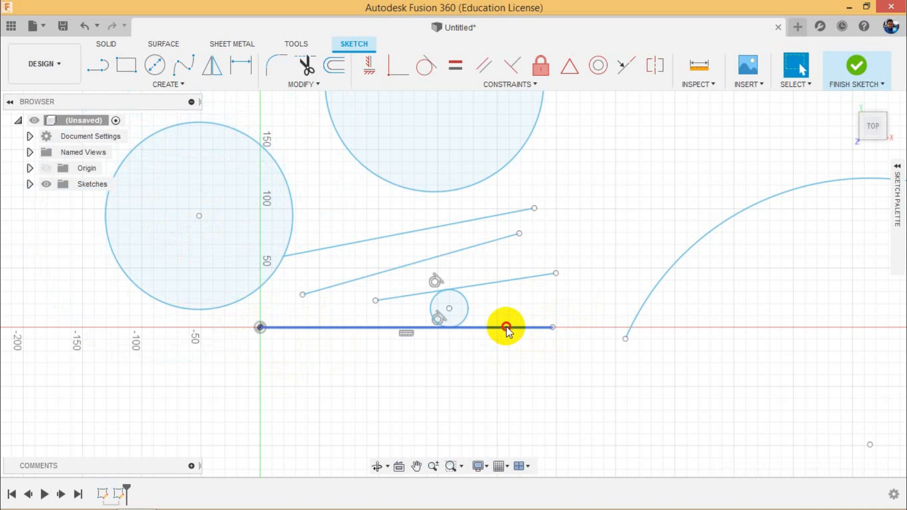
left_click_drag(426, 374, 427, 328)
left_click(548, 379)
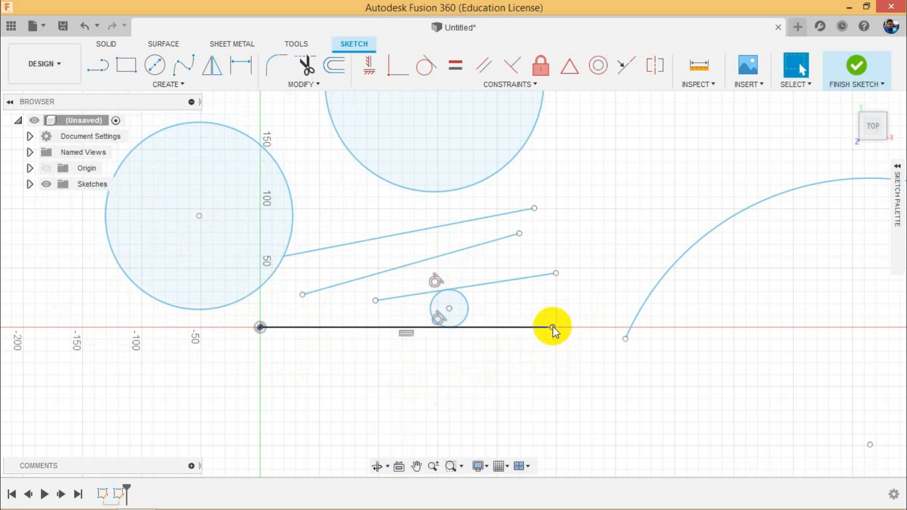
scroll(553, 327, "up", 3)
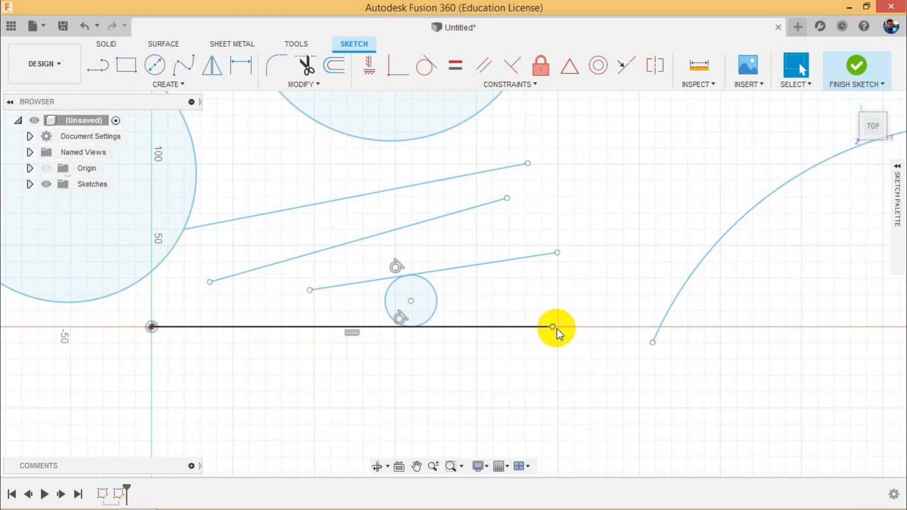
mouse_move(552, 327)
left_mouse_down()
mouse_move(587, 331)
mouse_move(546, 348)
mouse_move(634, 354)
mouse_move(528, 362)
mouse_move(567, 352)
mouse_move(554, 360)
mouse_move(580, 362)
left_mouse_up()
left_click(526, 330)
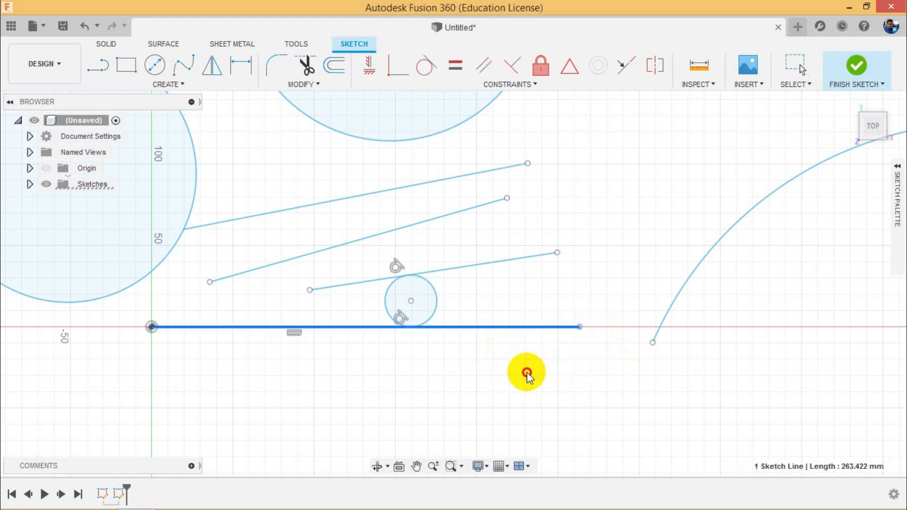
Step: Move the arc's left endpoint to about X 307, Y -23 mm and pull the arc's curve downward freehand
scroll(524, 375, "up", 1)
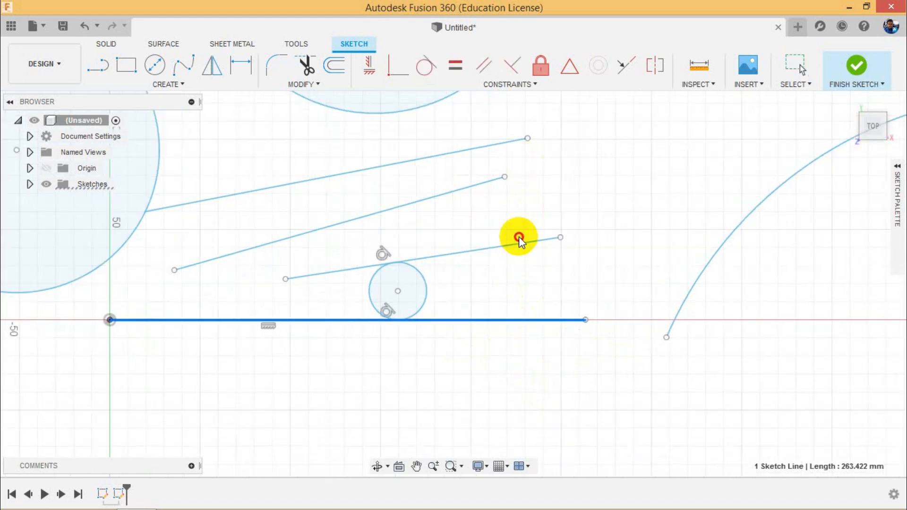
scroll(623, 383, "down", 3)
scroll(741, 368, "up", 2)
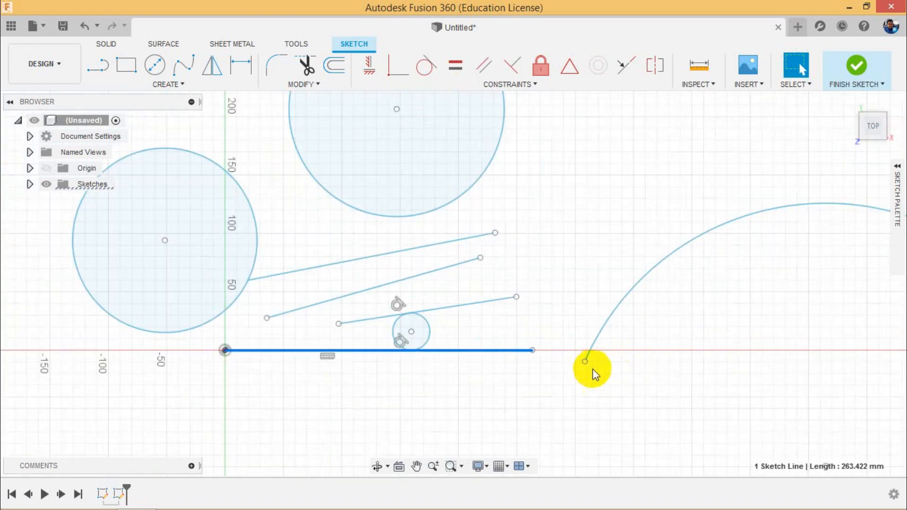
mouse_move(585, 361)
left_mouse_down()
mouse_move(573, 315)
mouse_move(571, 194)
mouse_move(544, 237)
mouse_move(444, 261)
mouse_move(587, 328)
mouse_move(633, 452)
mouse_move(579, 375)
left_mouse_up()
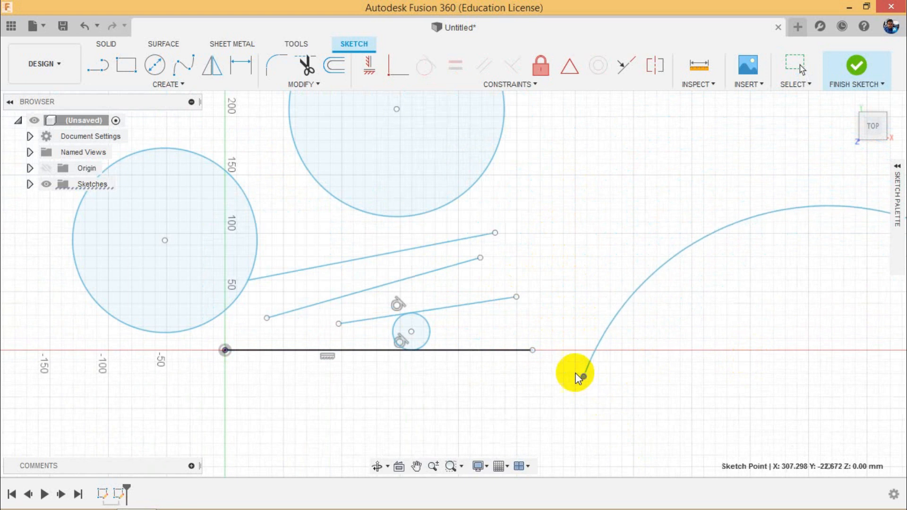
scroll(579, 375, "down", 2)
scroll(818, 332, "up", 2)
mouse_move(698, 247)
left_mouse_down()
mouse_move(683, 344)
mouse_move(674, 194)
mouse_move(681, 310)
mouse_move(668, 300)
left_mouse_up()
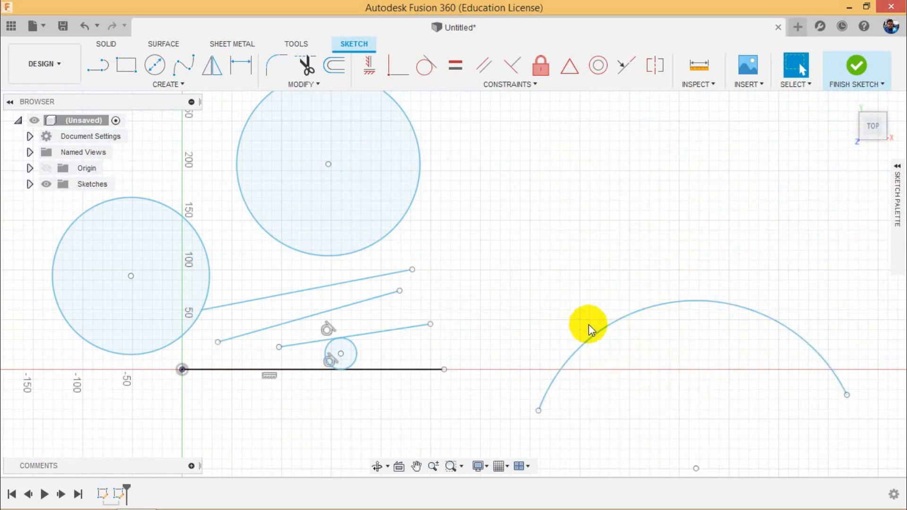
Step: Raise the arc's left endpoint freehand well above the X axis, and clear the selection
scroll(472, 374, "down", 3)
scroll(360, 348, "up", 3)
left_click(360, 345)
scroll(364, 352, "up", 1)
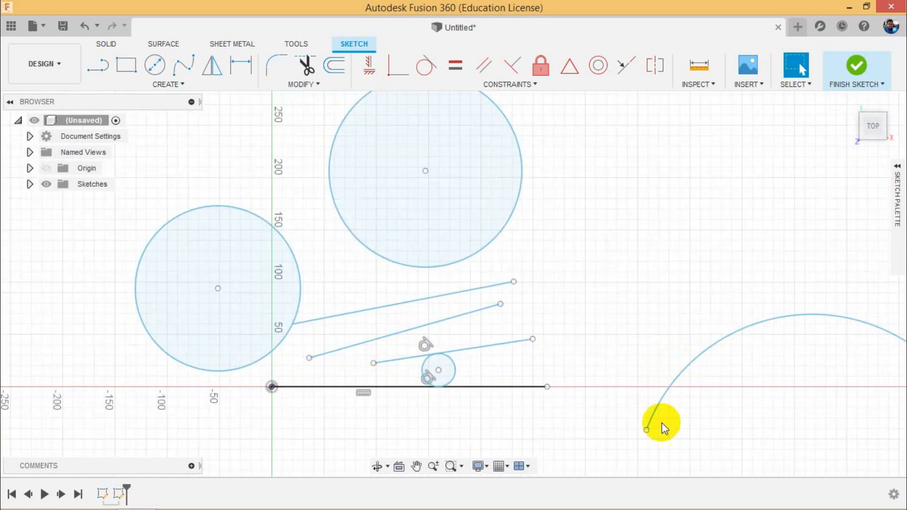
left_click_drag(646, 429, 637, 282)
left_click(598, 348)
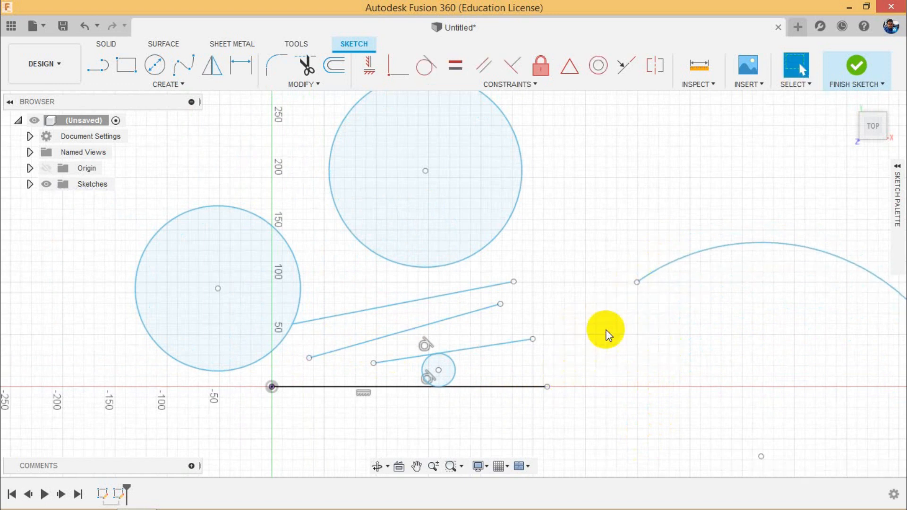
Step: Examine the sketch origin point where the base line starts
left_click(273, 388)
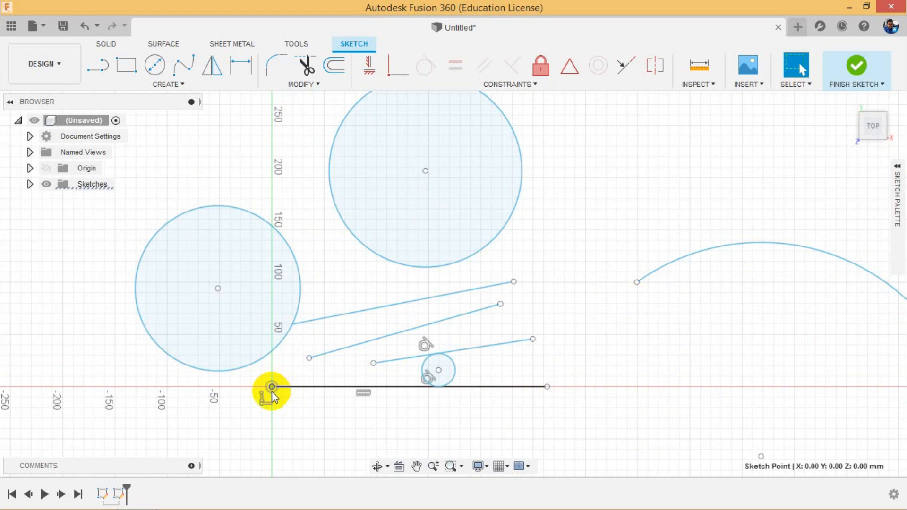
scroll(273, 390, "up", 2)
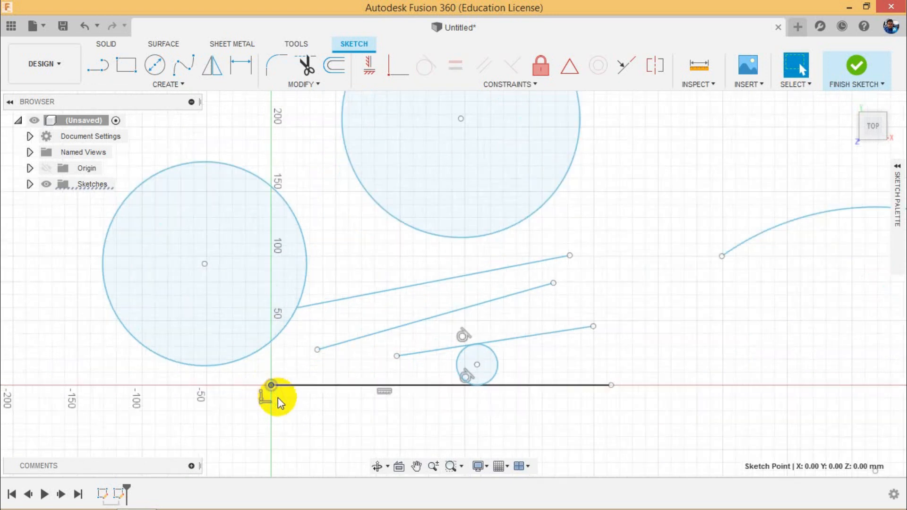
left_click(287, 365)
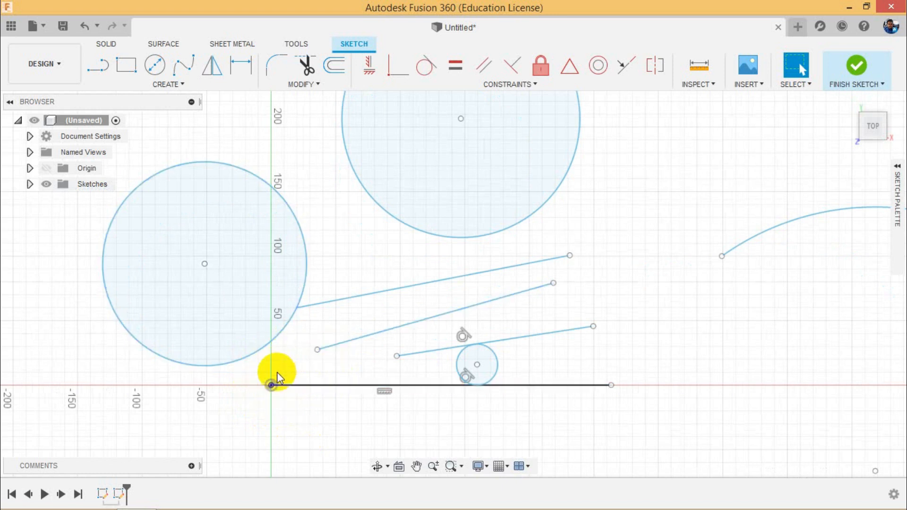
left_click(271, 385)
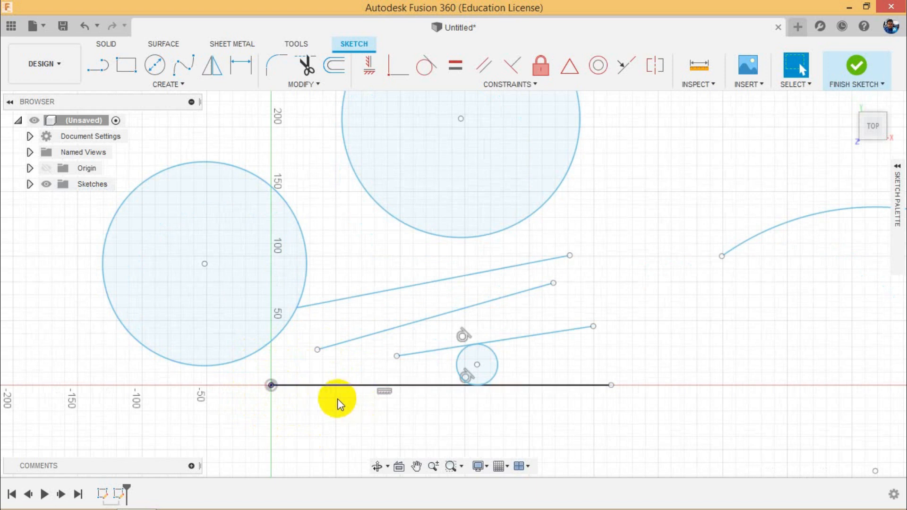
Step: Delete all the lines, circles and the arc from the sketch
scroll(626, 324, "down", 2)
scroll(626, 324, "down", 4)
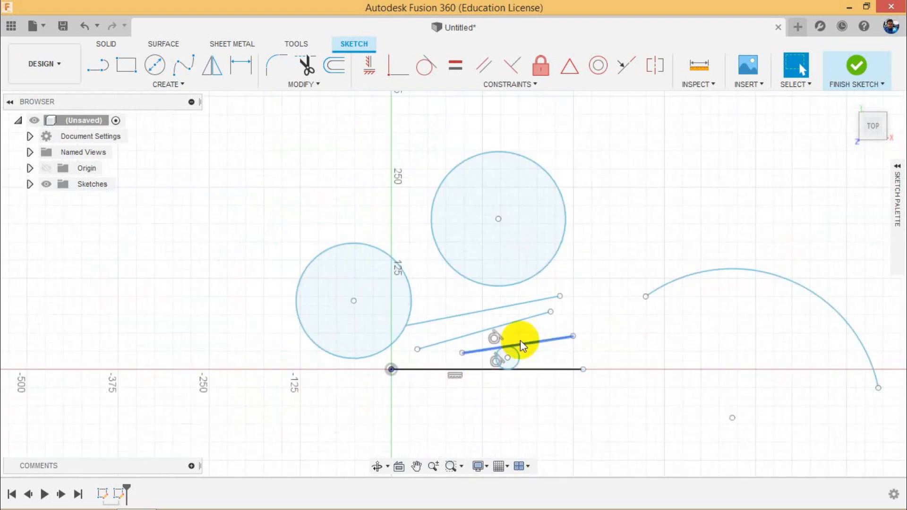
mouse_move(760, 195)
left_mouse_down()
mouse_move(451, 428)
mouse_move(441, 383)
left_mouse_up()
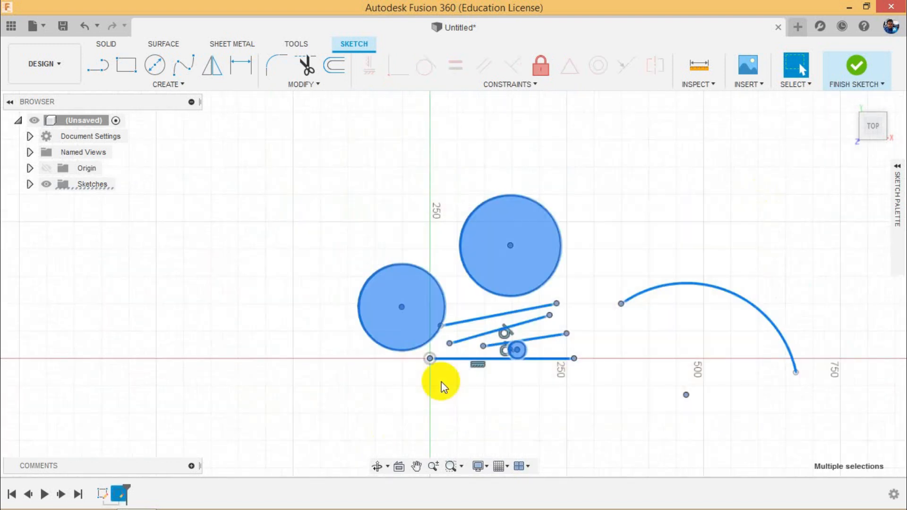
key("Delete")
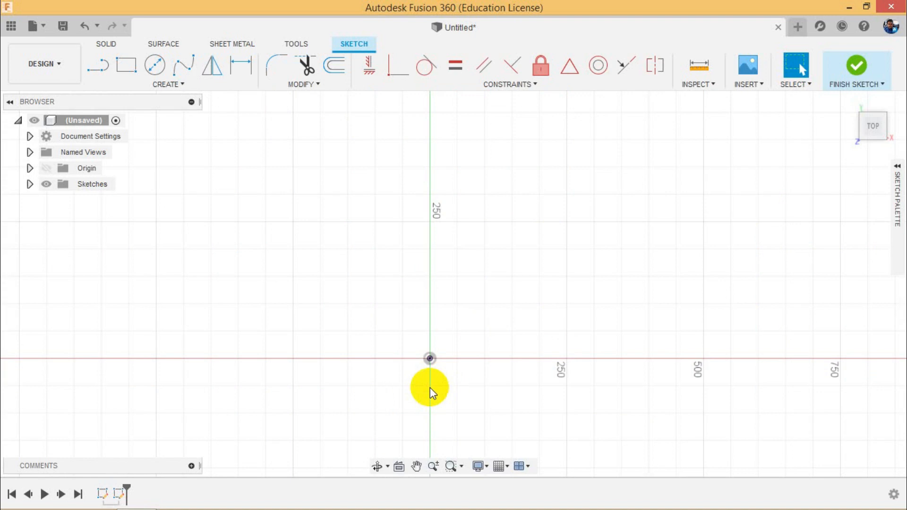
Step: Sketch a rectangle up and to the right from the origin, about 72 mm high
scroll(430, 387, "up", 3)
scroll(455, 367, "up", 2)
left_click(126, 64)
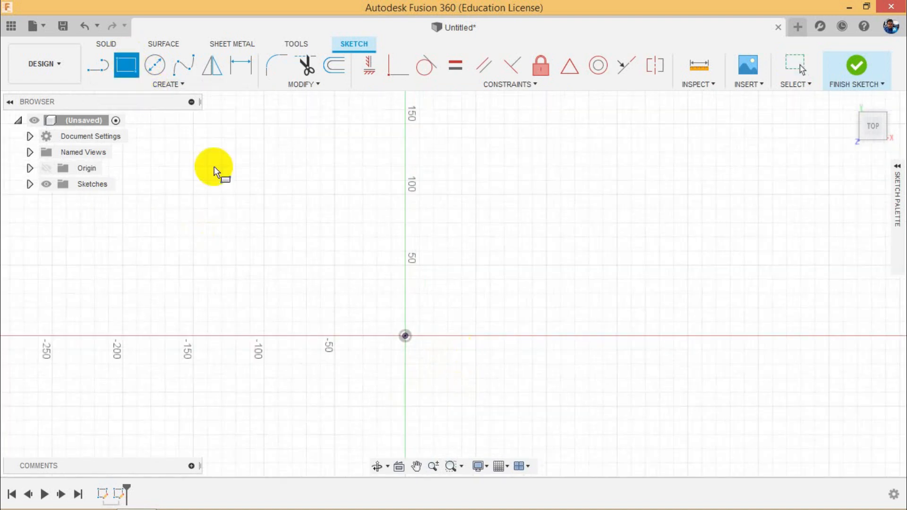
left_click(405, 336)
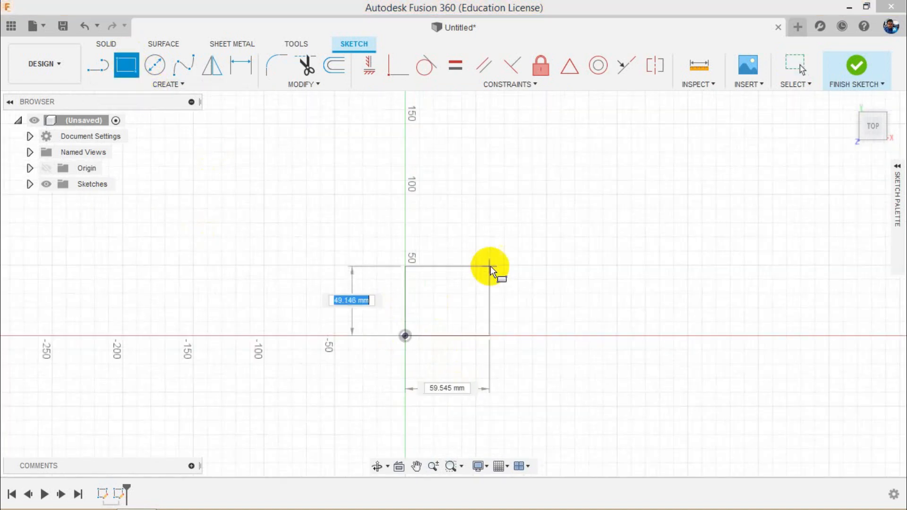
left_click(520, 234)
Step: Dimension the rectangle's left side to 70 mm
left_click(241, 66)
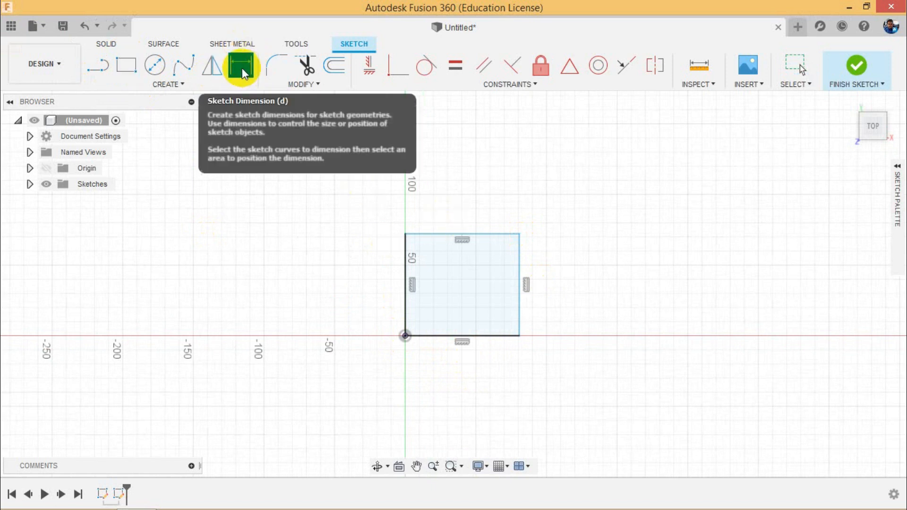
left_click(404, 249)
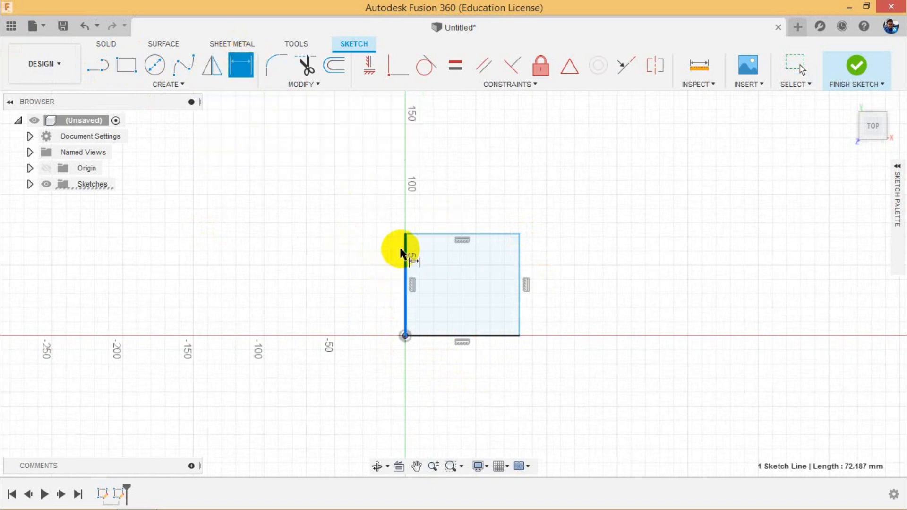
left_click(372, 257)
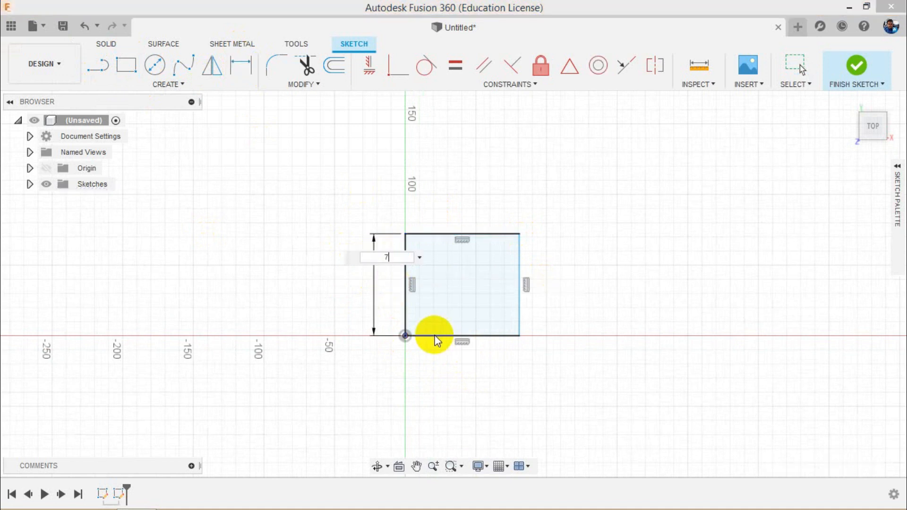
type("70")
key("Return")
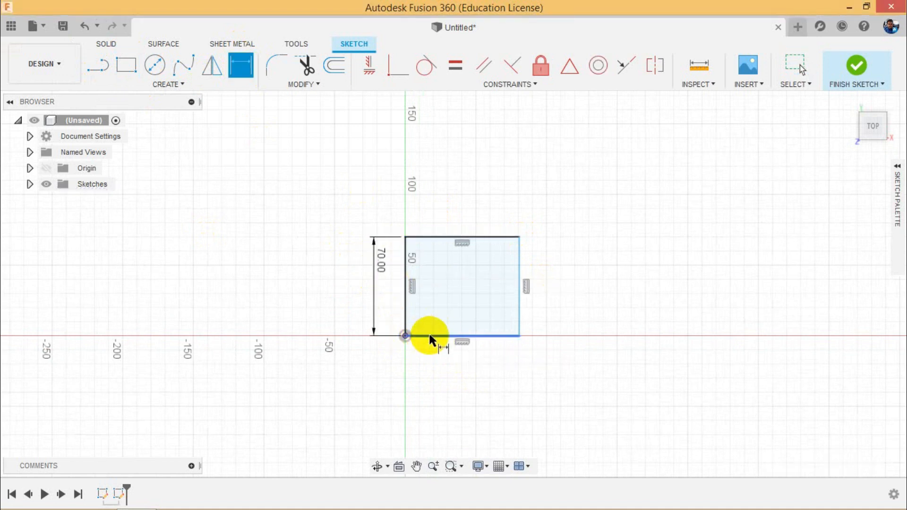
Step: Dimension the rectangle's bottom side to 80 mm and end the dimension command
left_click(429, 337)
left_click(434, 365)
type("80")
key("Return")
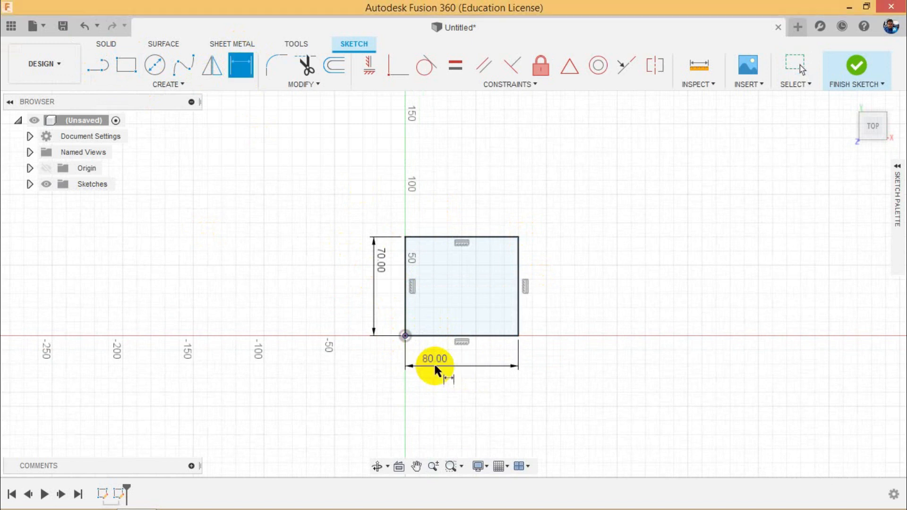
right_click(599, 268)
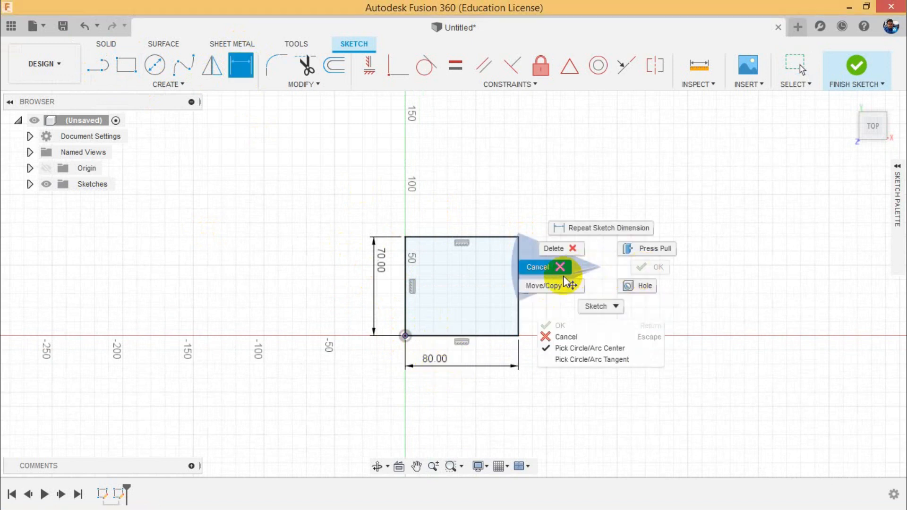
left_click(547, 267)
Step: Sketch a centre-diameter circle about 65 mm in diameter, above and to the right of the rectangle
scroll(481, 334, "up", 2)
scroll(407, 268, "up", 2)
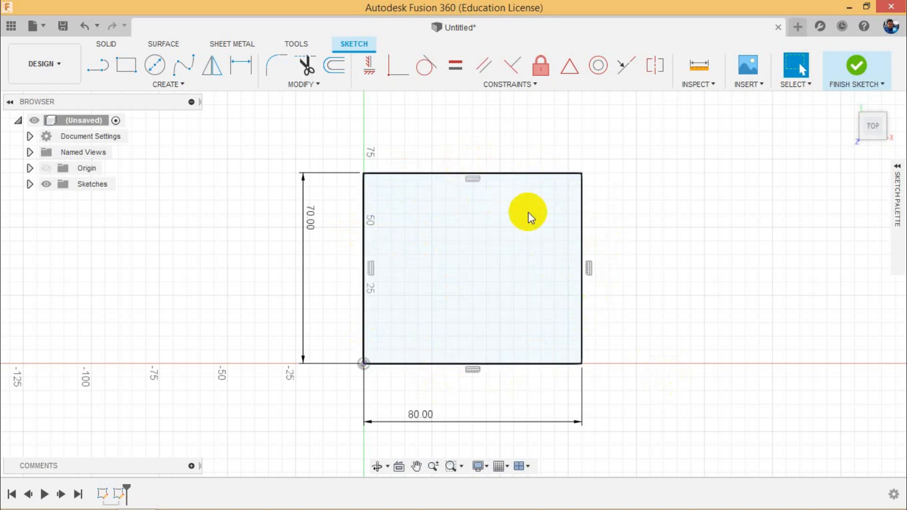
scroll(617, 199, "down", 2)
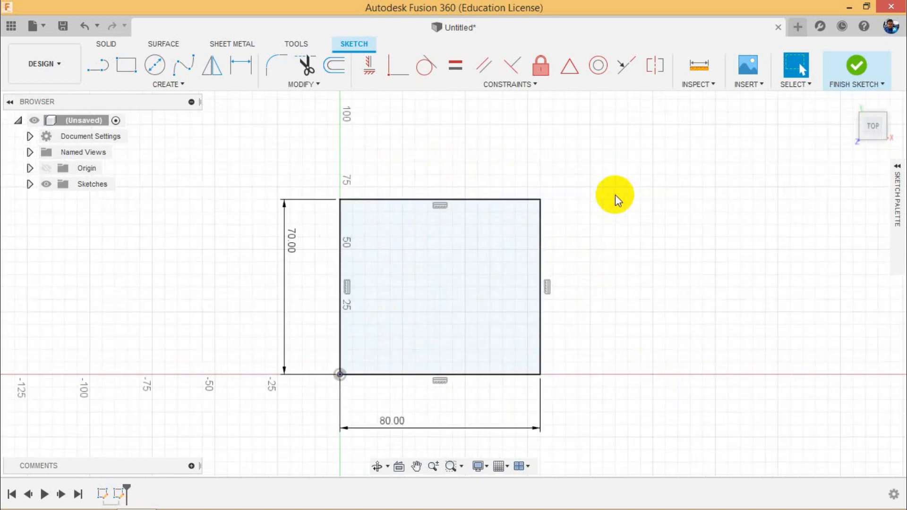
left_click(154, 64)
left_click(622, 138)
left_click(663, 210)
right_click(675, 246)
left_click(714, 248)
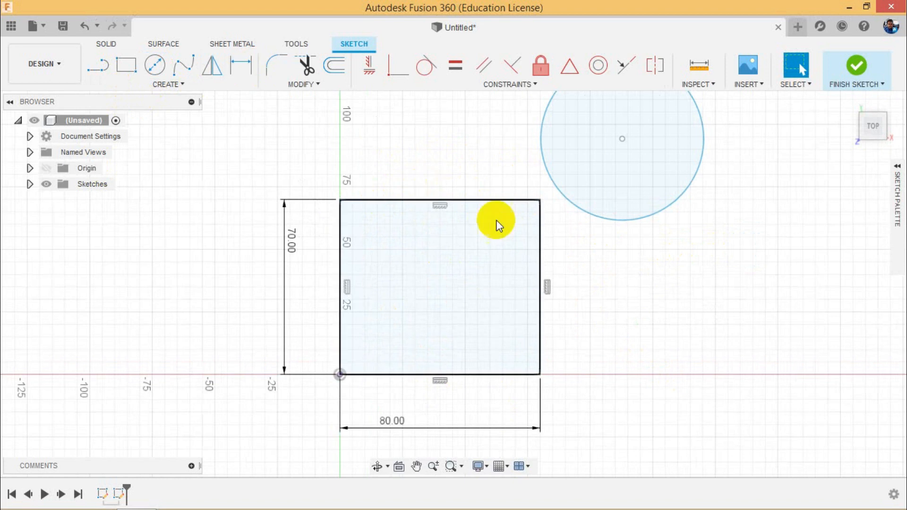
Step: Dimension the circle's diameter to 60 mm
left_click(249, 69)
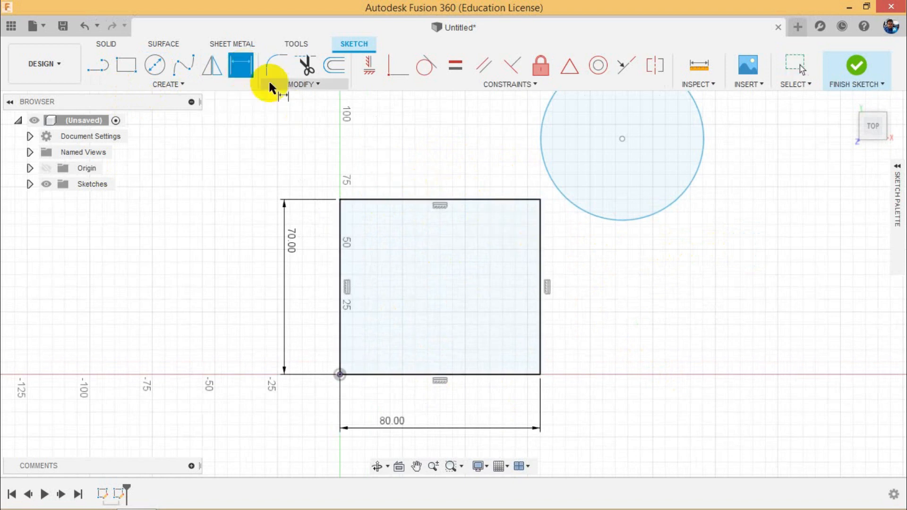
left_click(560, 195)
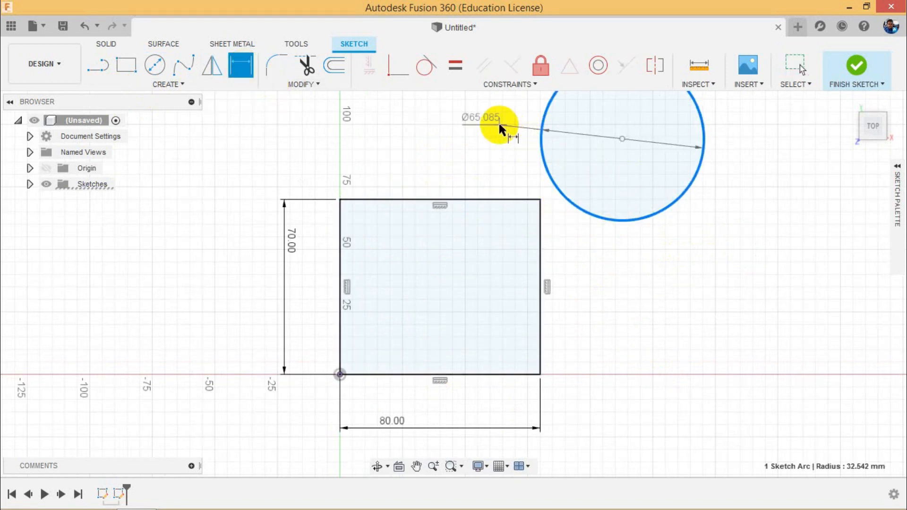
left_click(487, 125)
type("60")
key("Return")
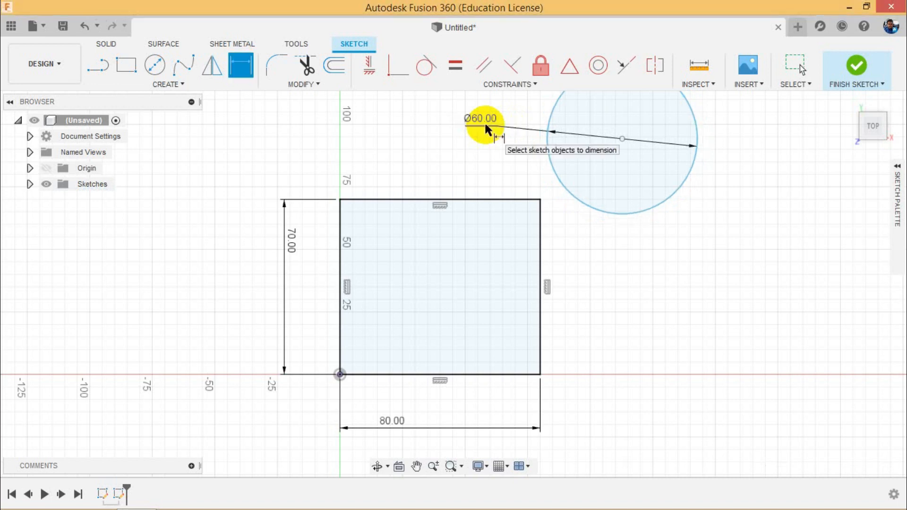
Step: Dimension the horizontal distance from the rectangle's right side to the circle's centre as 30 mm
left_click(540, 220)
left_click(566, 192)
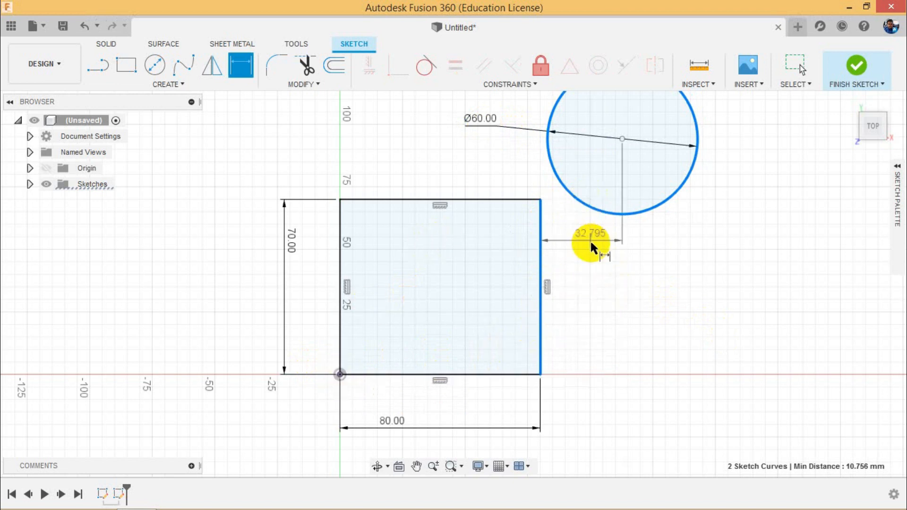
left_click(585, 259)
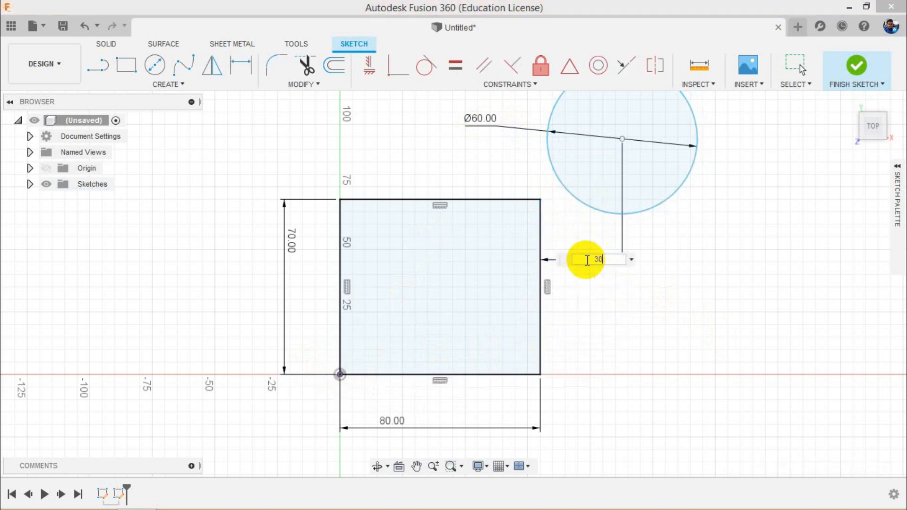
key("Return")
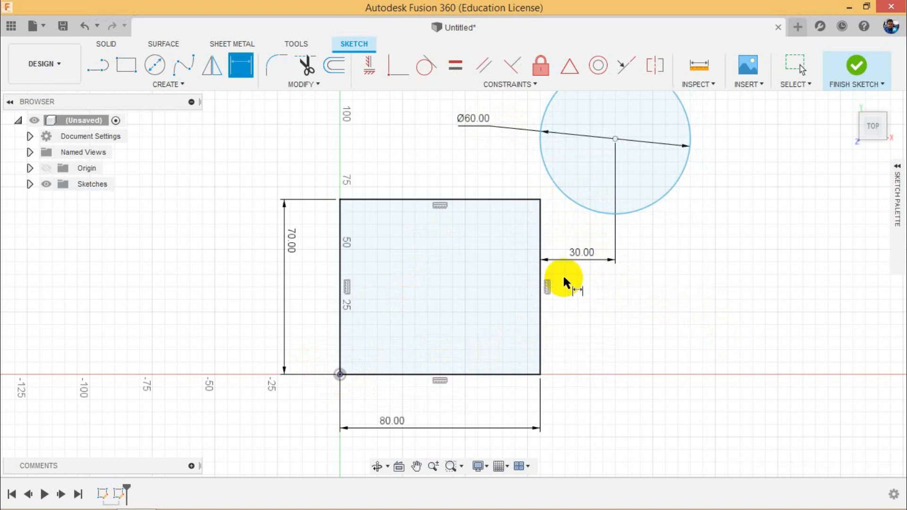
Step: Dimension the vertical distance from the rectangle's top side to the circle's centre as 25 mm and end the dimension command
left_click(543, 165)
left_click(527, 199)
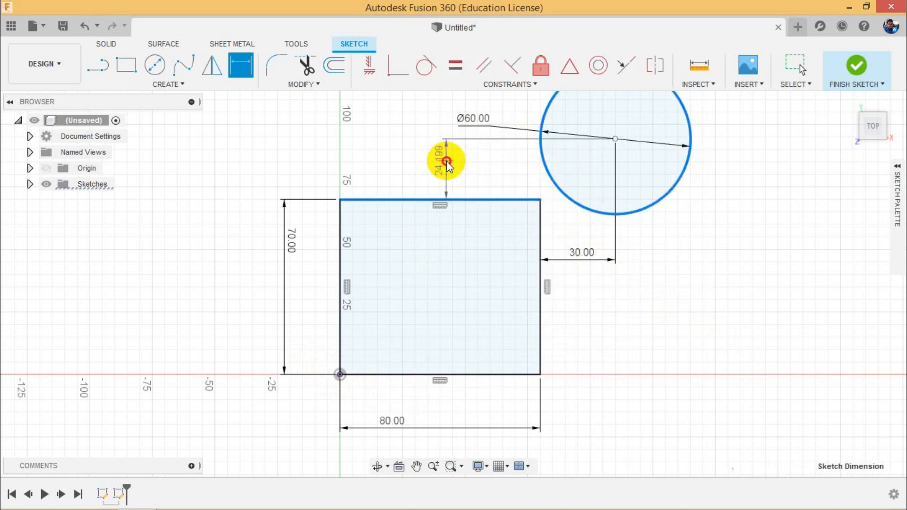
left_click(446, 161)
key("Return")
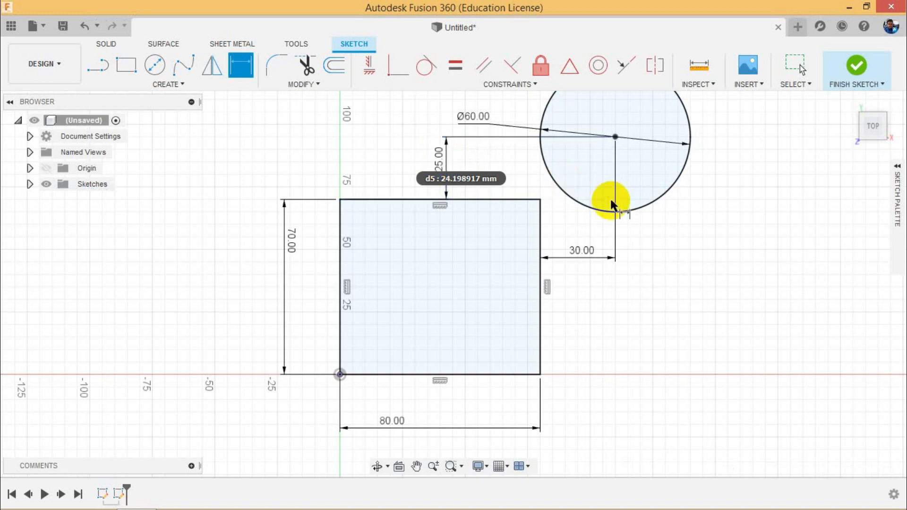
scroll(607, 197, "down", 2)
scroll(565, 143, "up", 2)
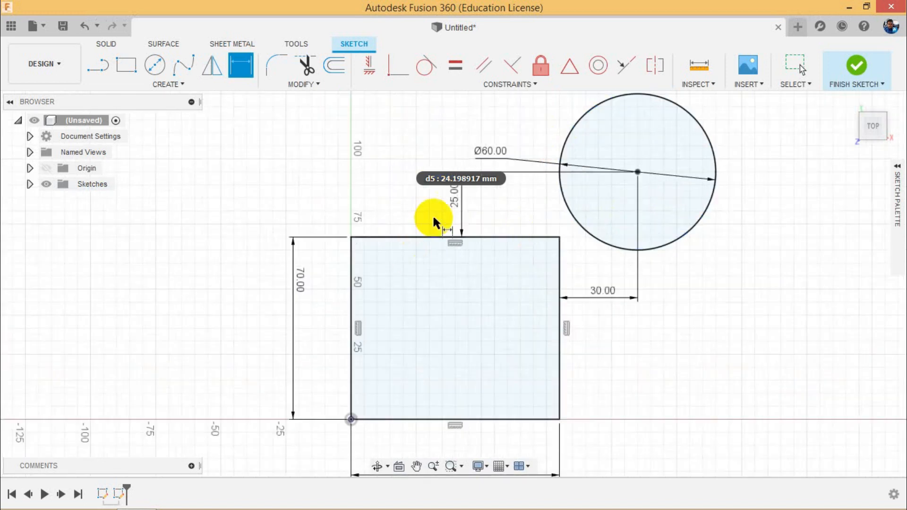
right_click(362, 168)
left_click(320, 169)
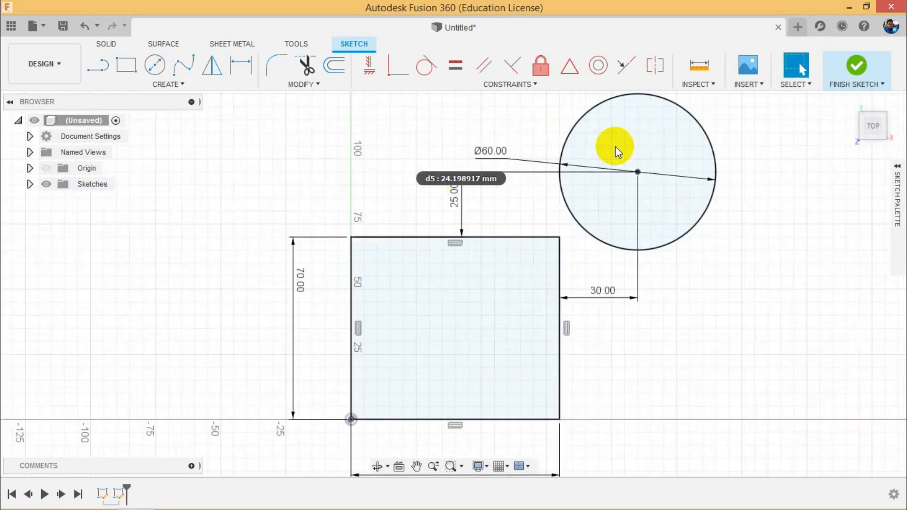
Step: Move the circle's diameter dimension label to the upper-right side outside the circle
left_click(582, 124)
left_click(595, 262)
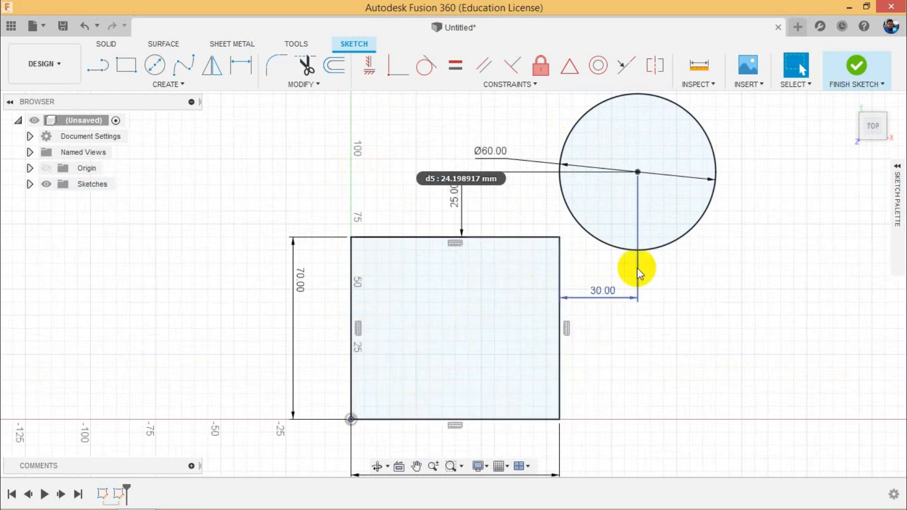
scroll(622, 356, "down", 4)
scroll(616, 336, "up", 2)
scroll(548, 303, "up", 1)
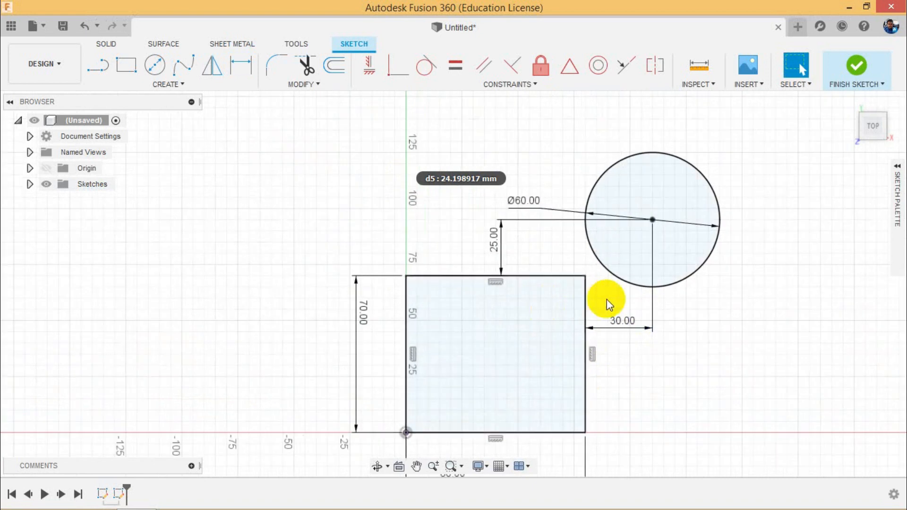
left_click_drag(532, 203, 771, 172)
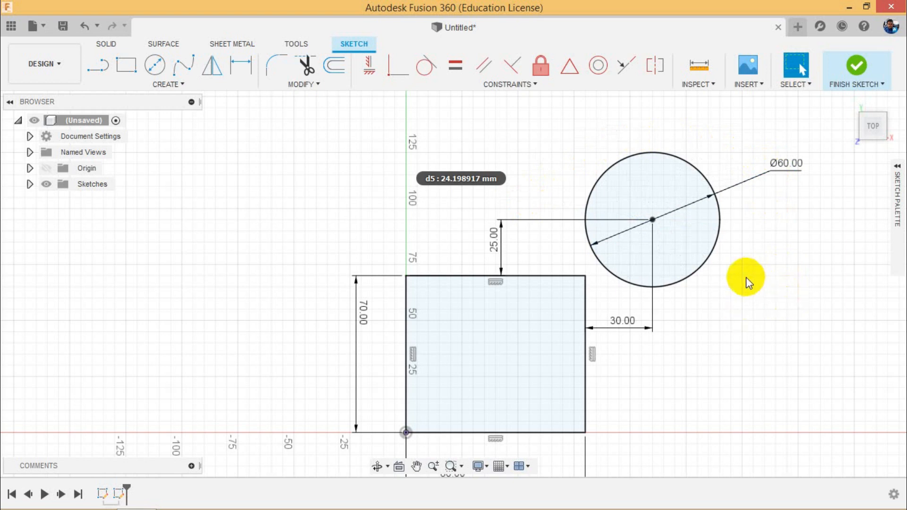
Step: Delete the rectangle and circle together with all their dimensions from the sketch
left_click_drag(778, 227, 332, 467)
key("Delete")
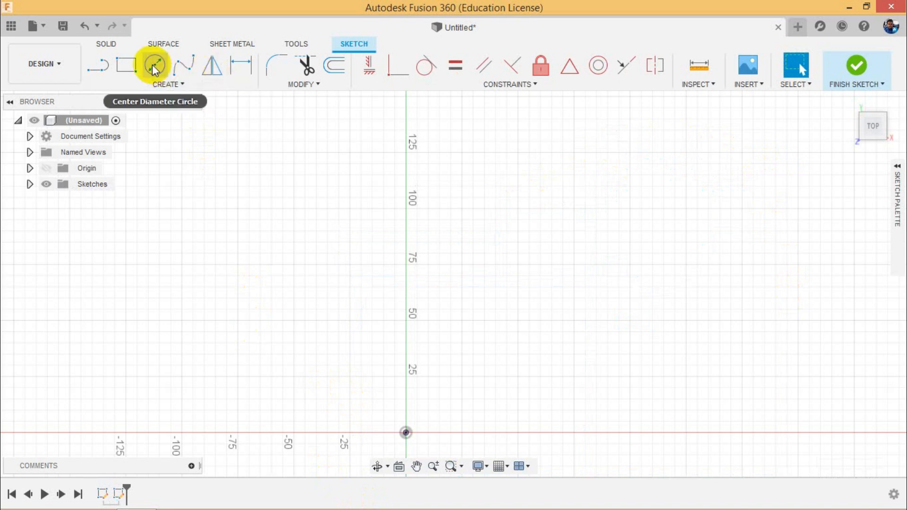
Step: Sketch a two-point rectangle across the vertical axis above the origin and move its upper-right corner to about X 82, Y 116 mm
left_click(121, 64)
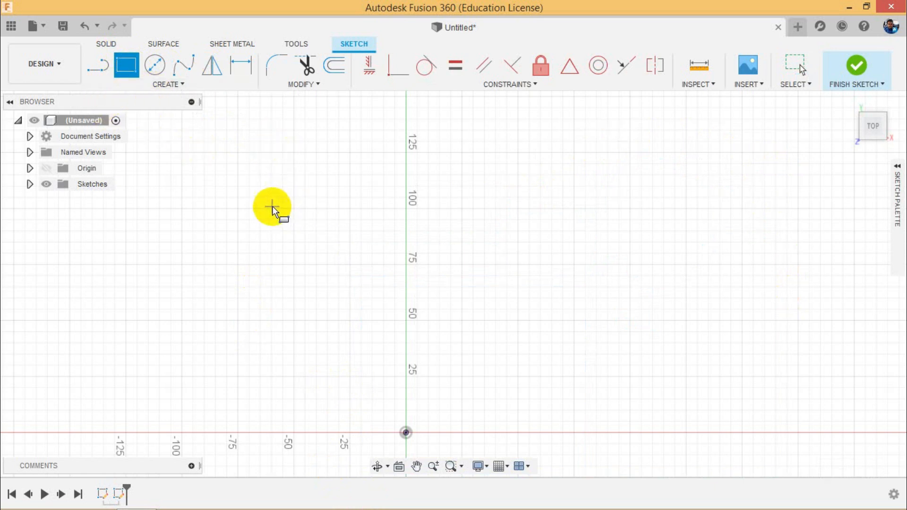
left_click(245, 152)
left_click(533, 366)
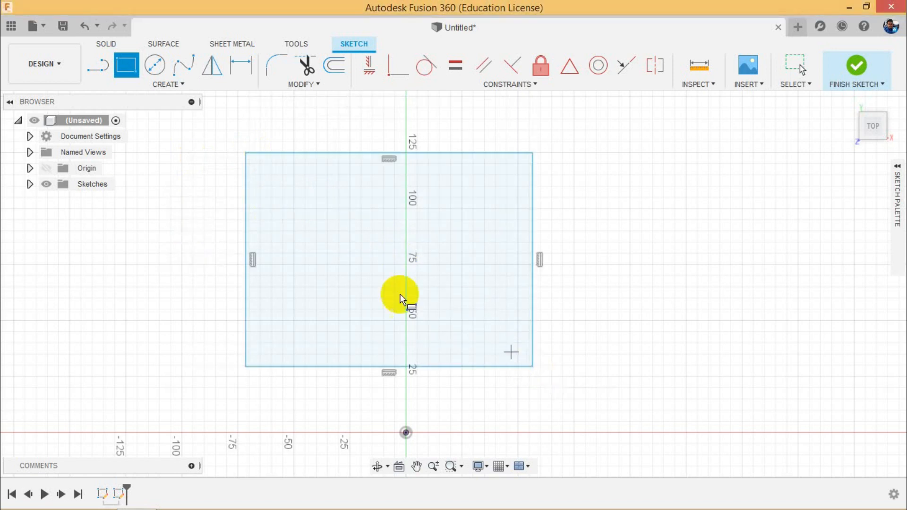
right_click(579, 221)
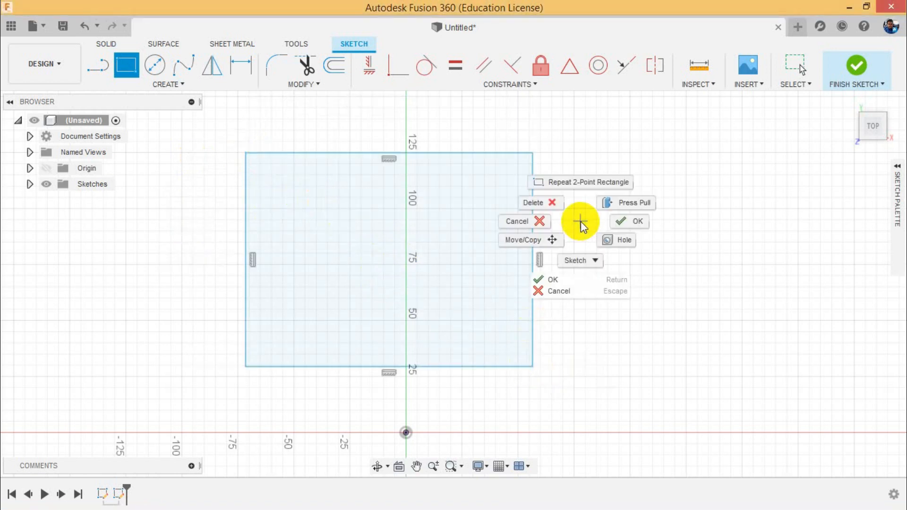
left_click(638, 221)
left_click_drag(532, 153, 590, 174)
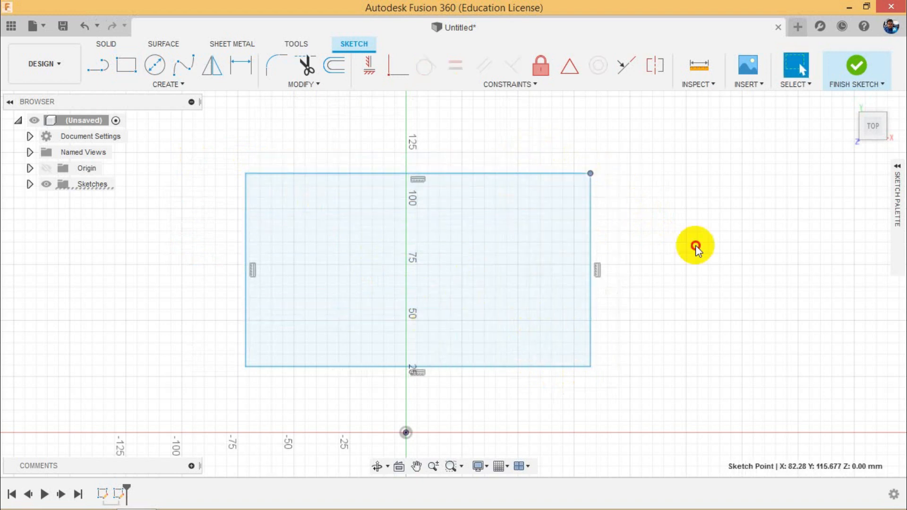
Step: Sketch a center rectangle with a diagonal of about 135 mm to the right of the first rectangle and end the command
left_click(167, 87)
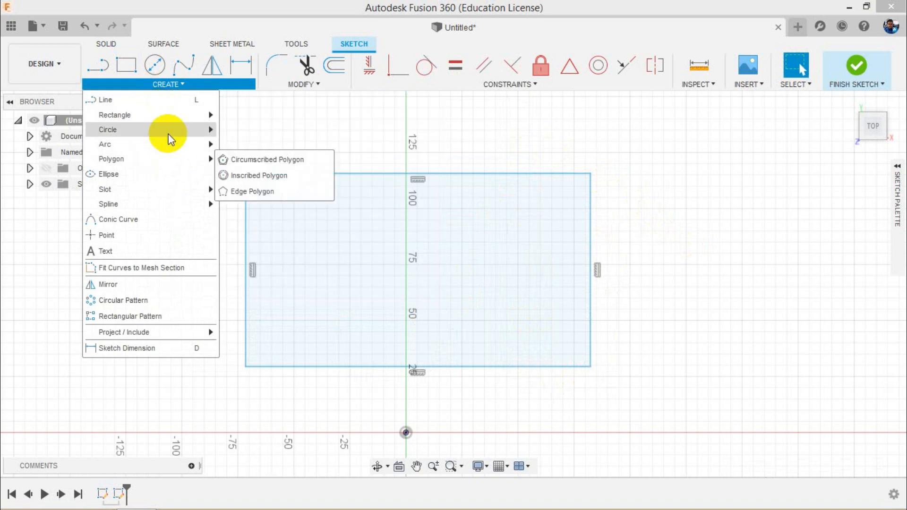
mouse_move(172, 113)
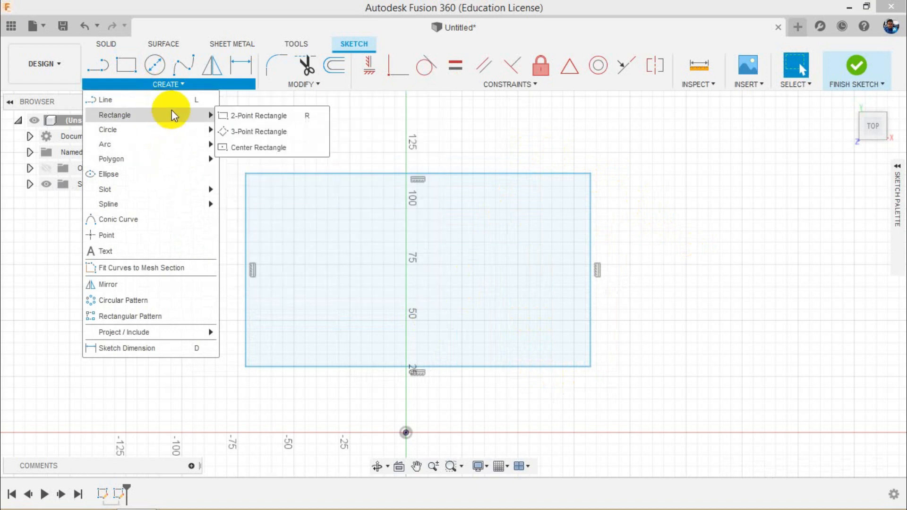
left_click(247, 148)
scroll(452, 240, "down", 4)
scroll(581, 307, "up", 4)
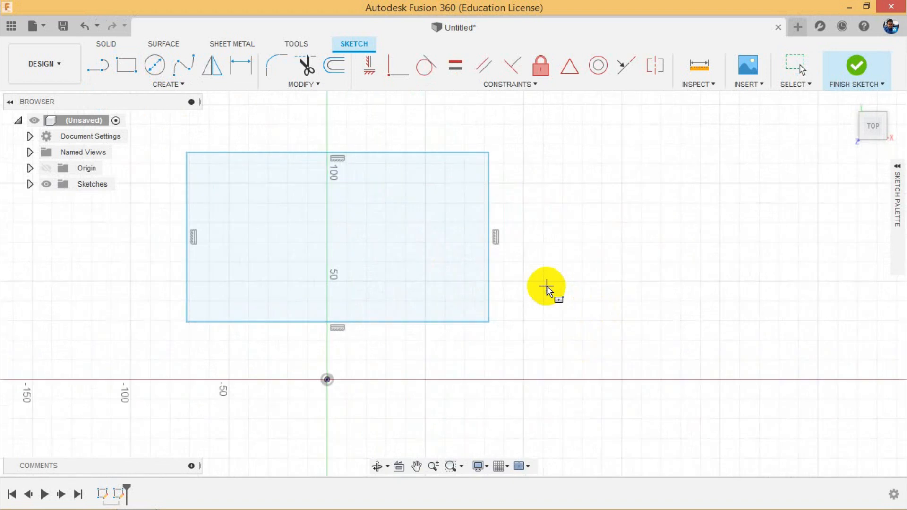
left_click(622, 248)
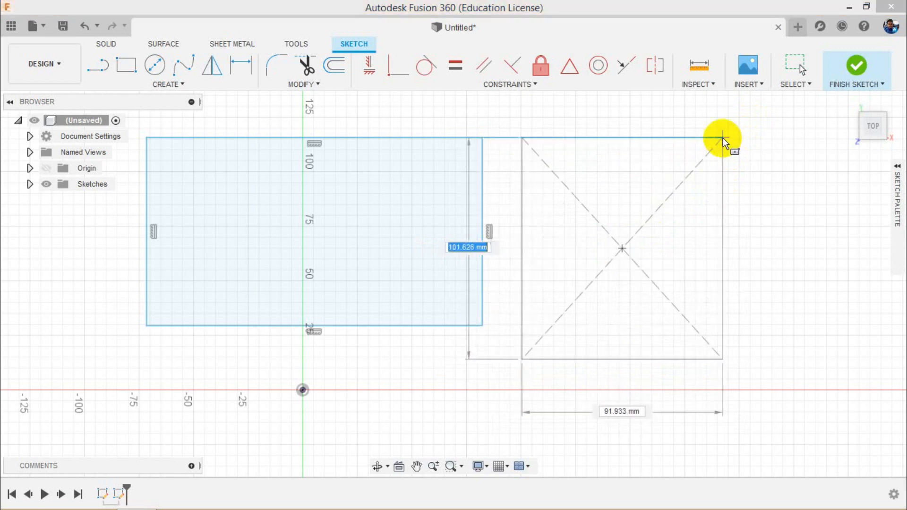
left_click(743, 163)
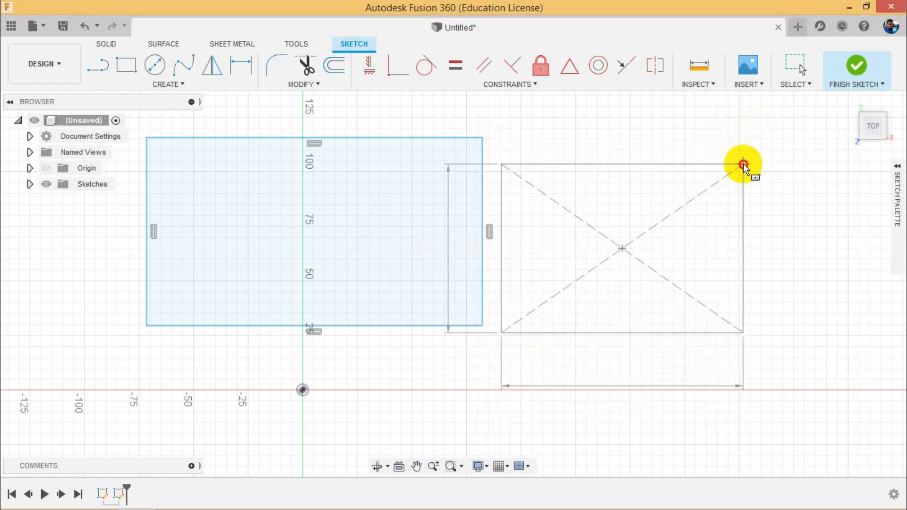
right_click(561, 139)
left_click(599, 137)
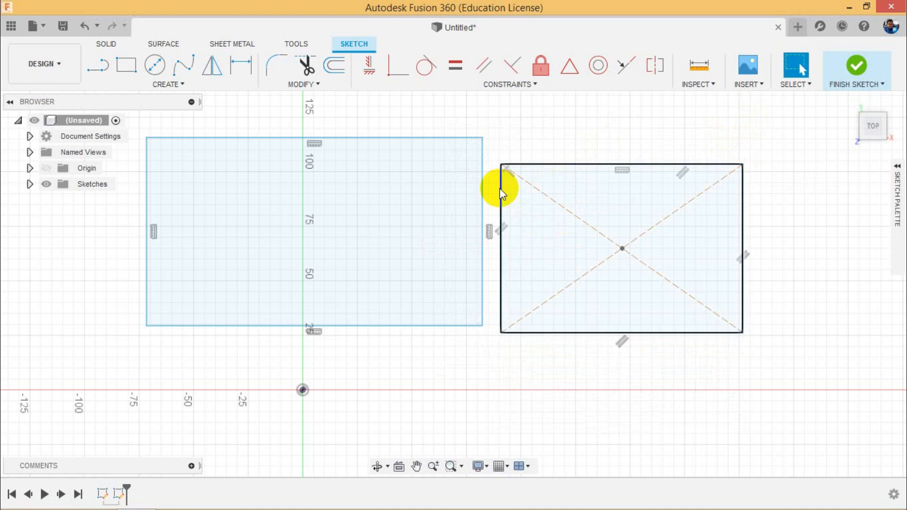
Step: Examine the center rectangle's construction diagonals and the centre point where they cross
left_click(668, 219)
scroll(666, 259, "up", 2)
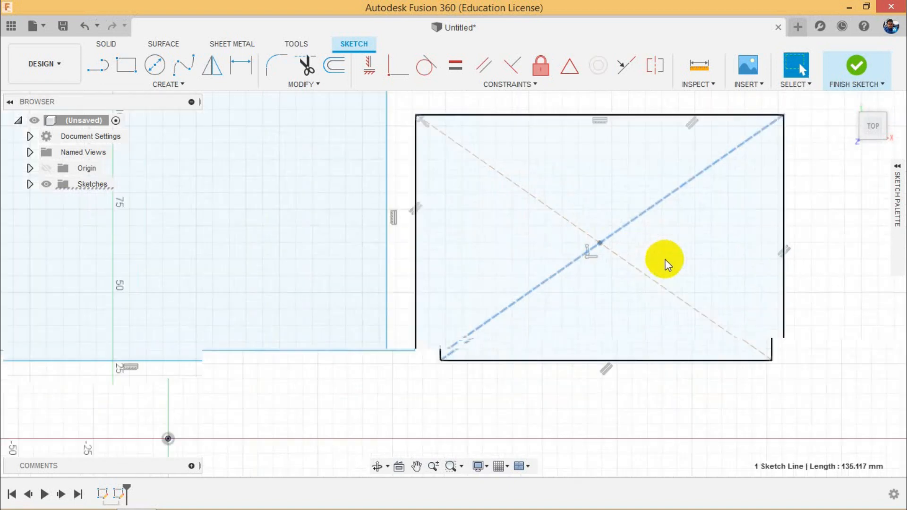
left_click(826, 279)
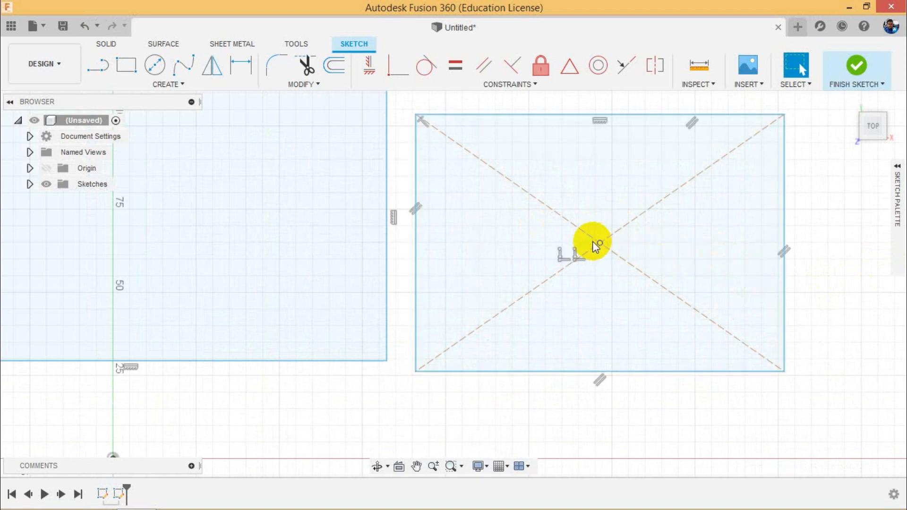
left_click(571, 229)
left_click(574, 258)
left_click(562, 405)
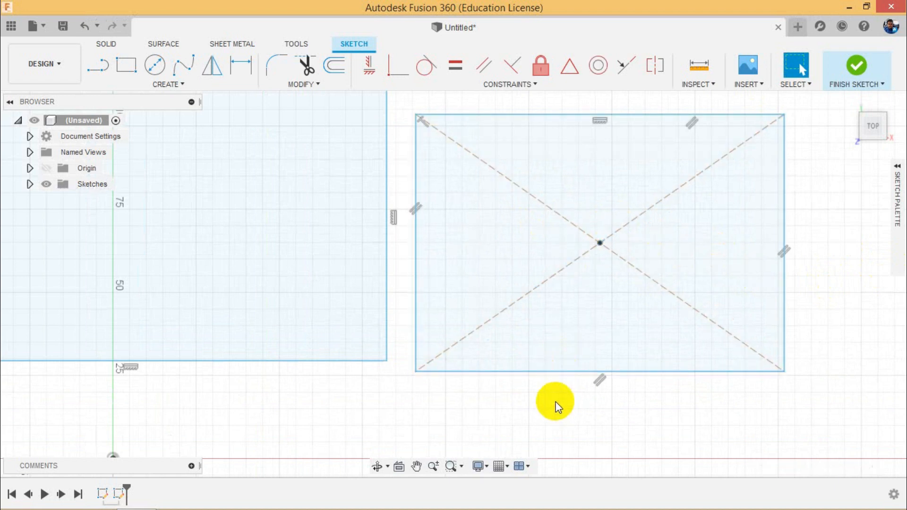
left_click(431, 362)
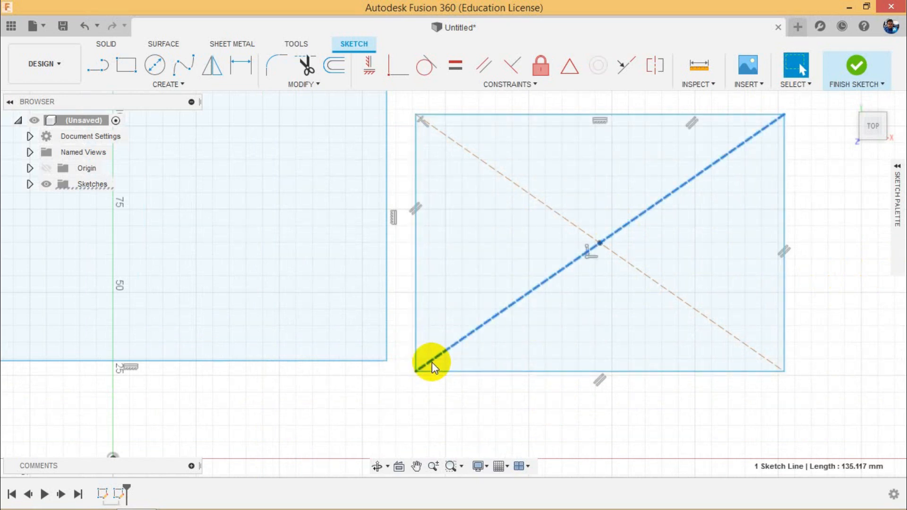
left_click(502, 177)
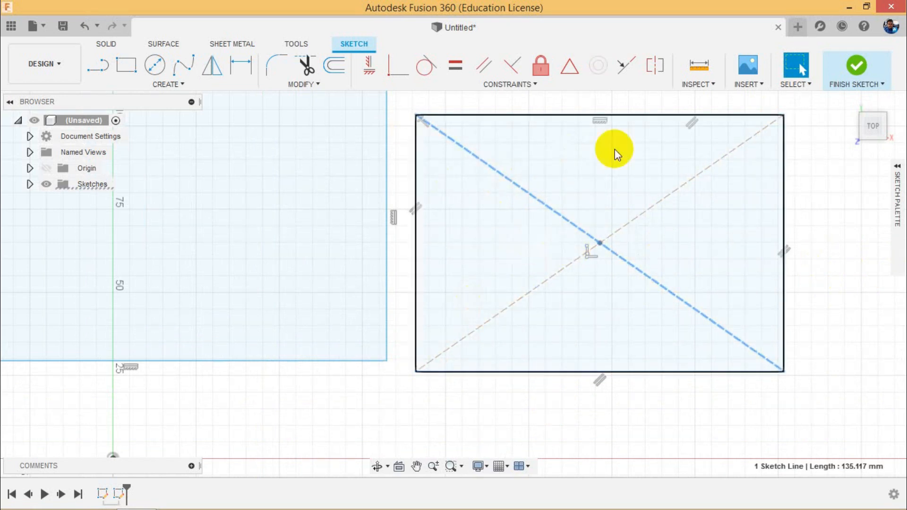
Step: Stretch the center rectangle slightly by moving its lower-left corner outward, giving a diagonal of about 140 mm
left_click(430, 405)
left_click_drag(416, 371, 402, 379)
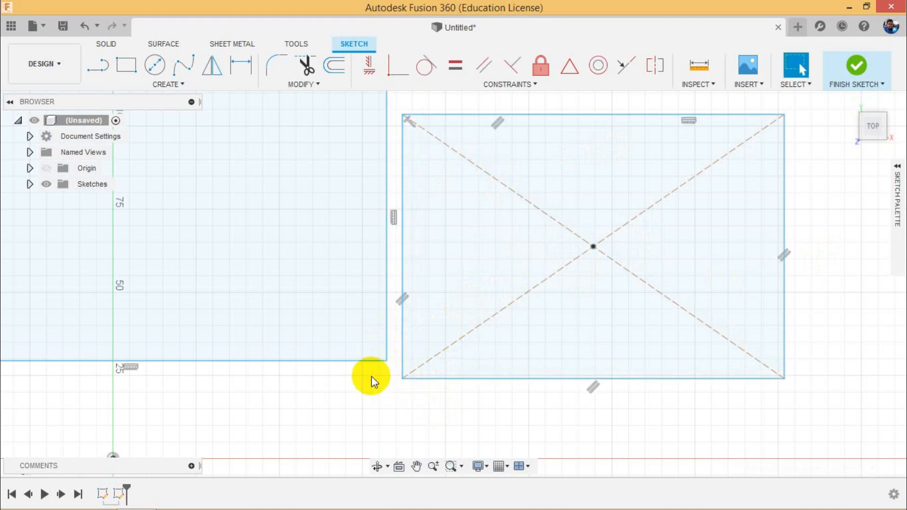
Step: Inspect the resized center rectangle up close, checking each construction diagonal and their shared centre point
scroll(372, 376, "down", 2)
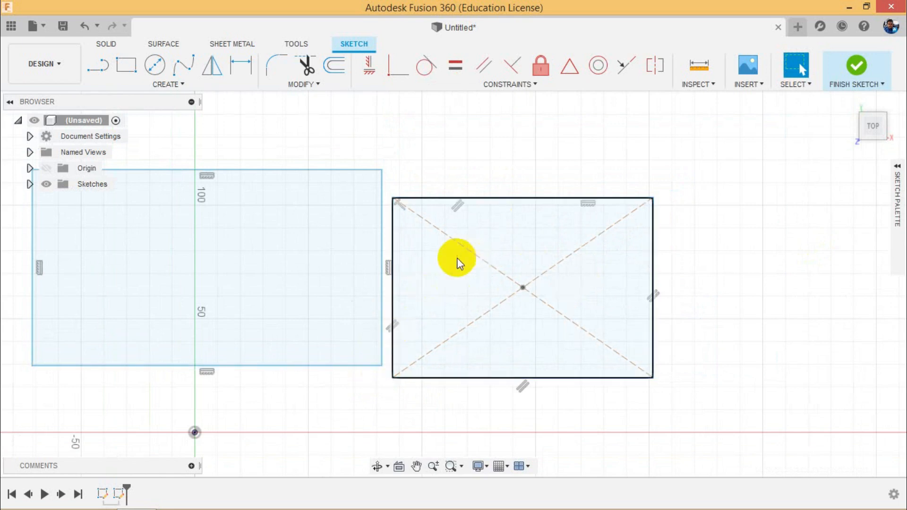
scroll(514, 384, "up", 2)
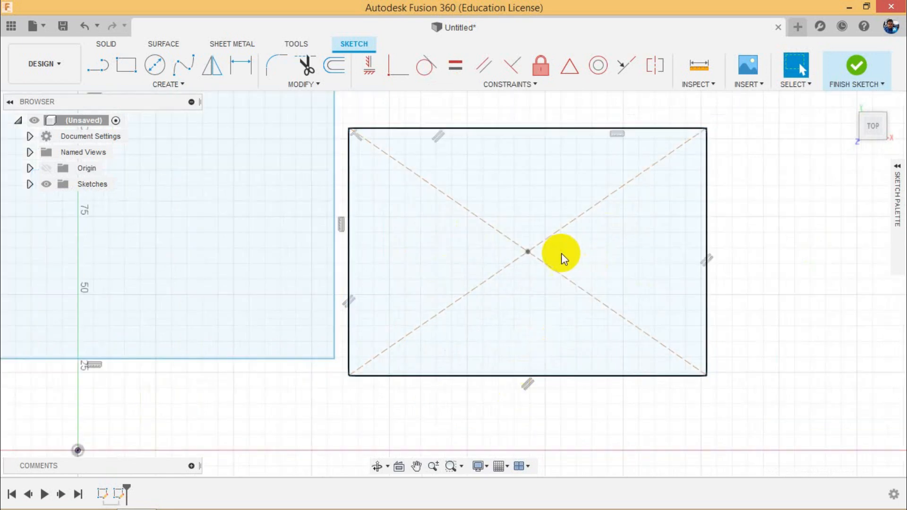
scroll(472, 325, "down", 2)
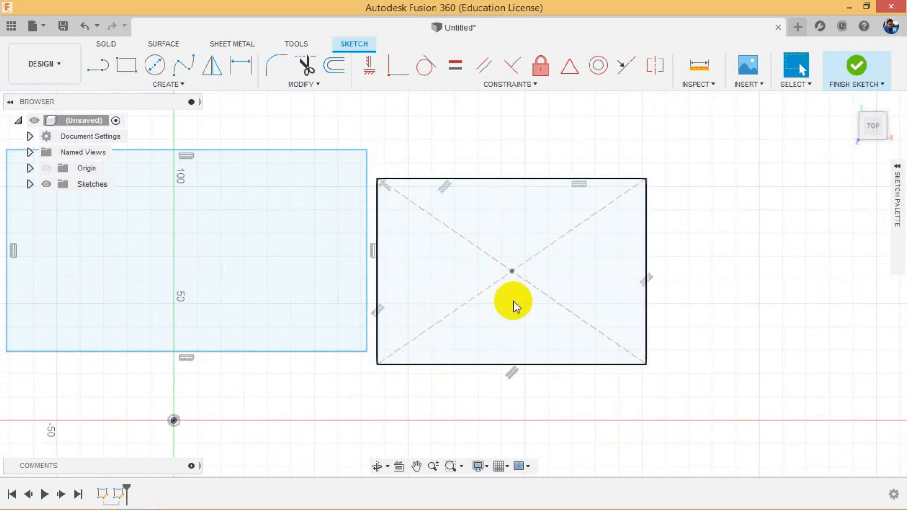
scroll(628, 295, "down", 2)
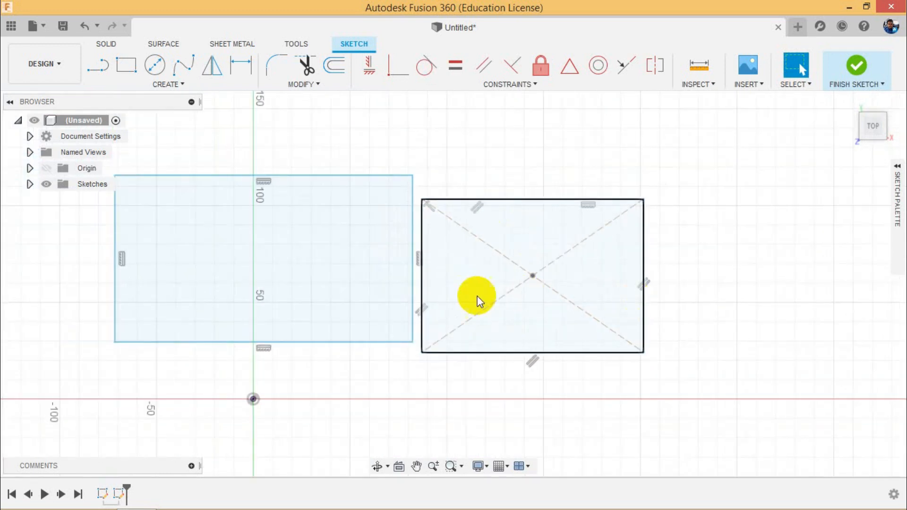
scroll(575, 283, "up", 4)
left_click(520, 249)
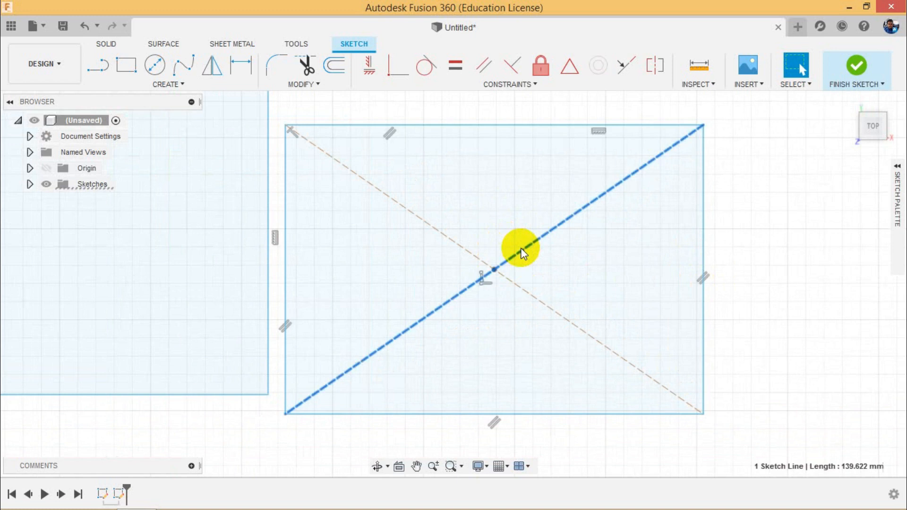
left_click(461, 249)
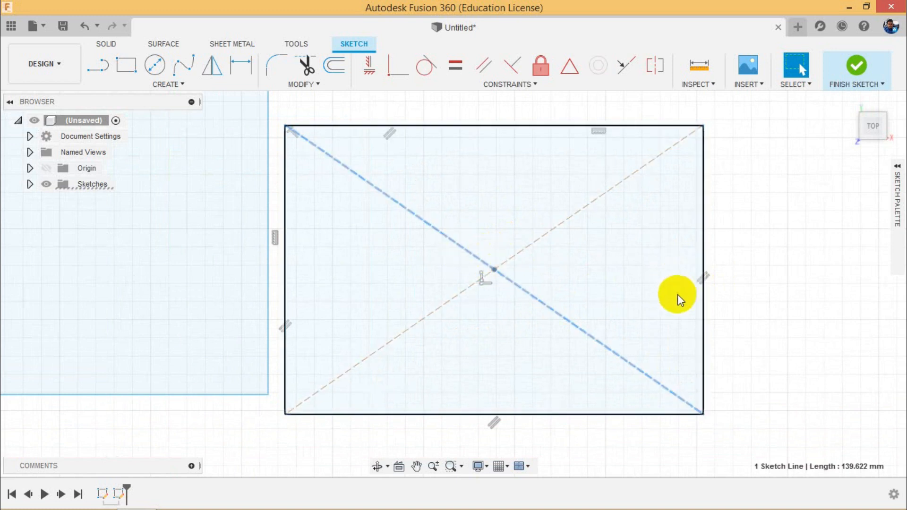
scroll(679, 298, "down", 2)
scroll(695, 310, "up", 3)
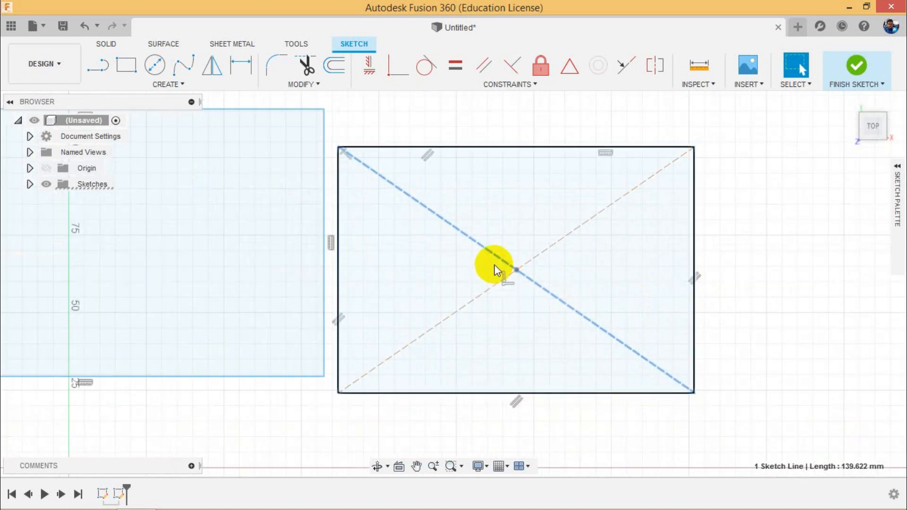
left_click(752, 281)
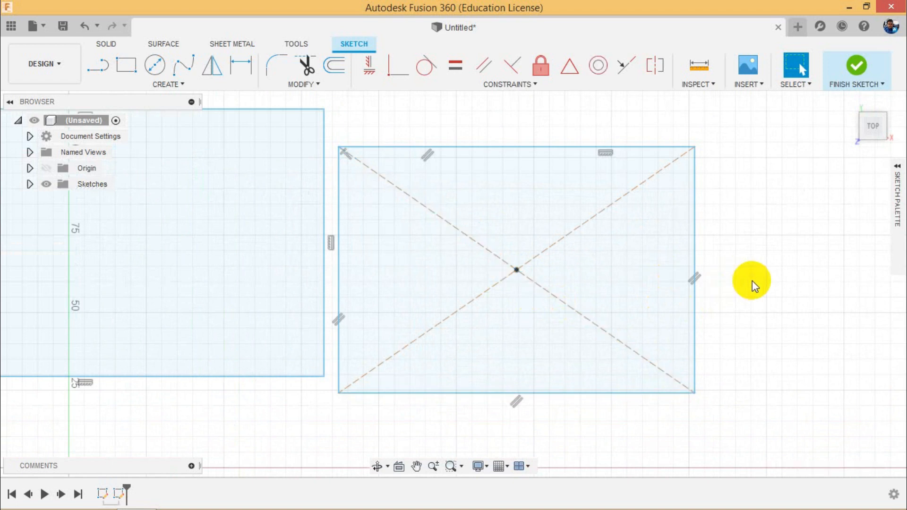
Step: Switch the center rectangle's rising diagonal to a normal line and back to a construction line
left_click(573, 228)
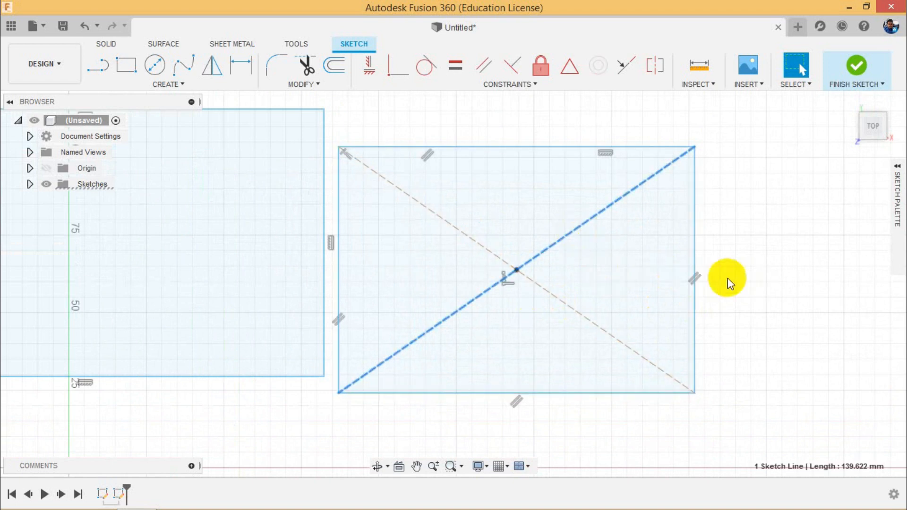
left_click(897, 167)
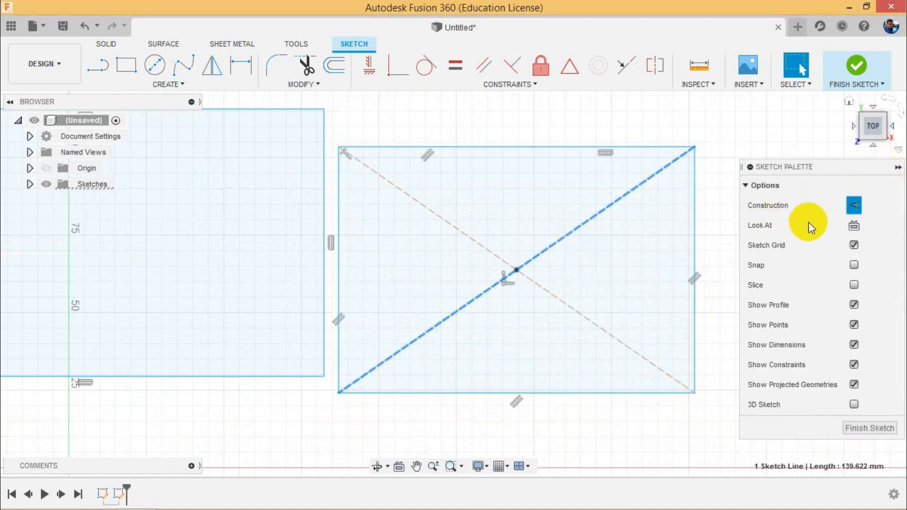
left_click(854, 209)
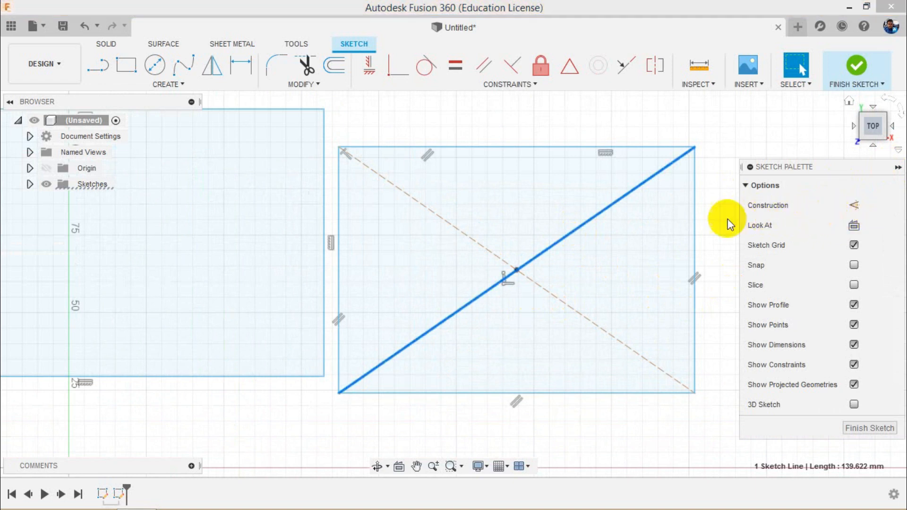
left_click(596, 213)
left_click(593, 292)
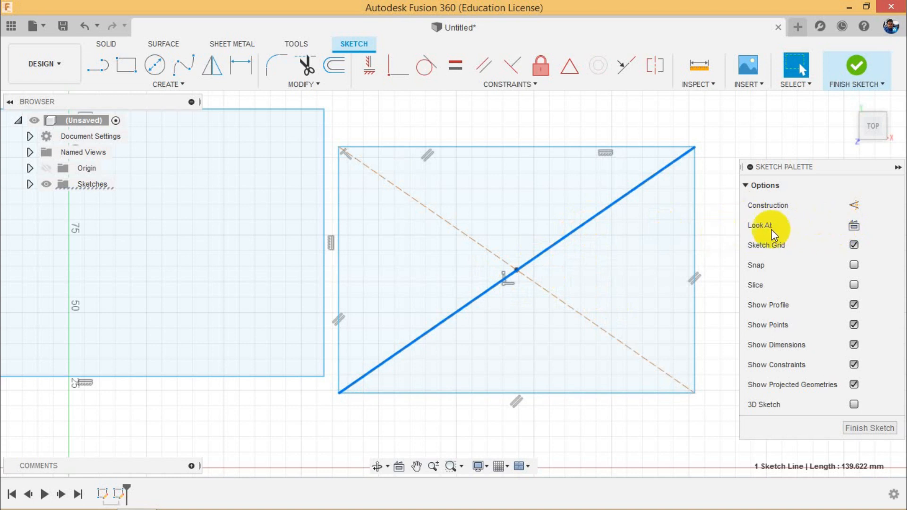
left_click(852, 205)
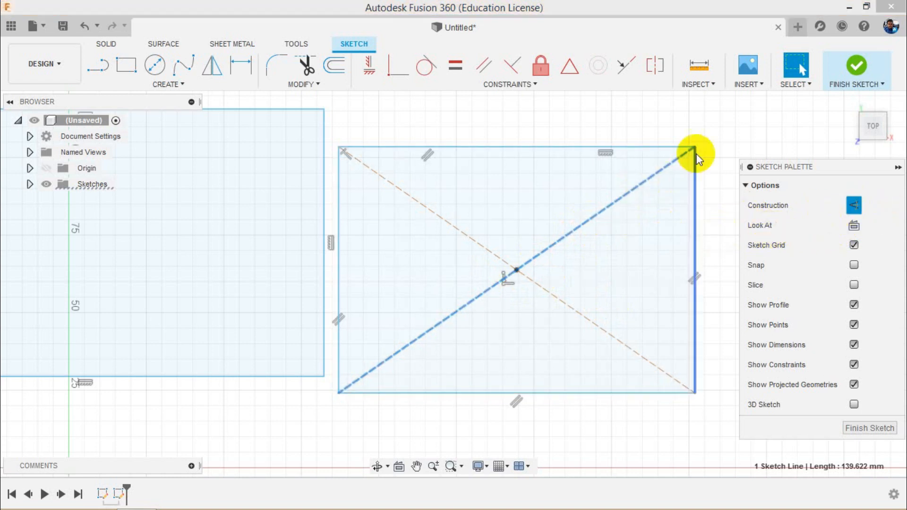
left_click(709, 135)
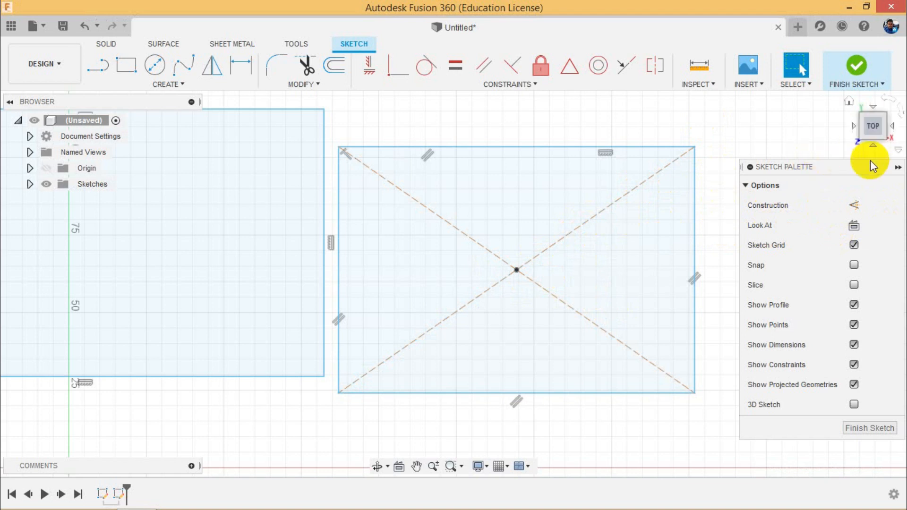
left_click(898, 167)
Step: Shrink both rectangles by moving the center rectangle's upper-left corner inward and the two-point rectangle's upper-right corner leftward and slightly up
scroll(692, 179, "down", 6)
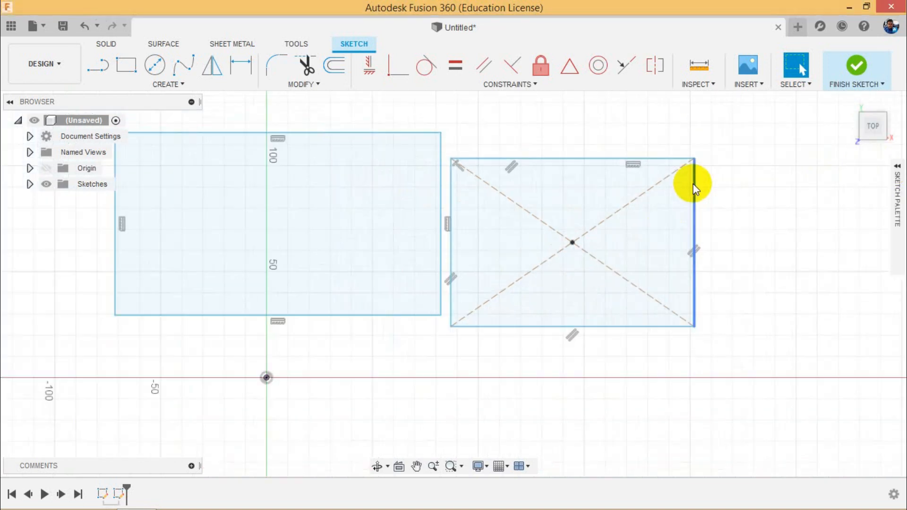
scroll(541, 206, "up", 2)
scroll(541, 206, "up", 2)
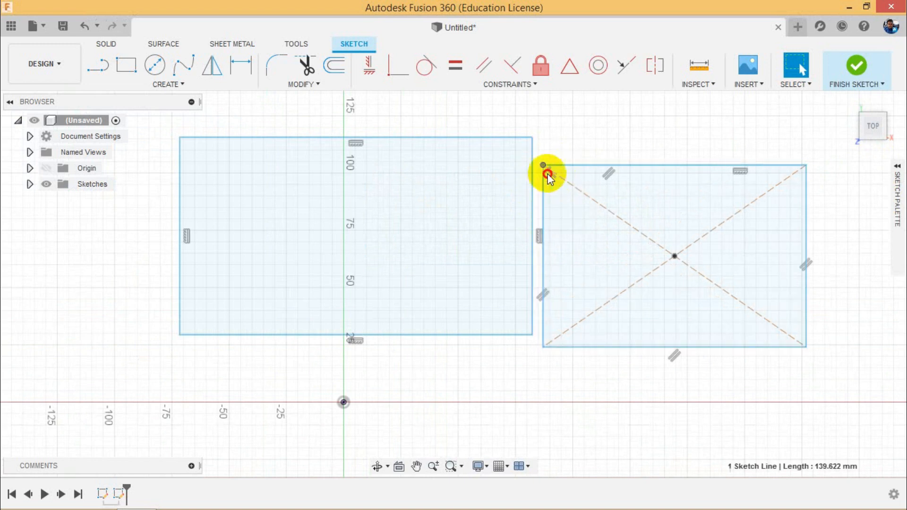
left_click_drag(543, 167, 584, 207)
left_click_drag(531, 138, 446, 125)
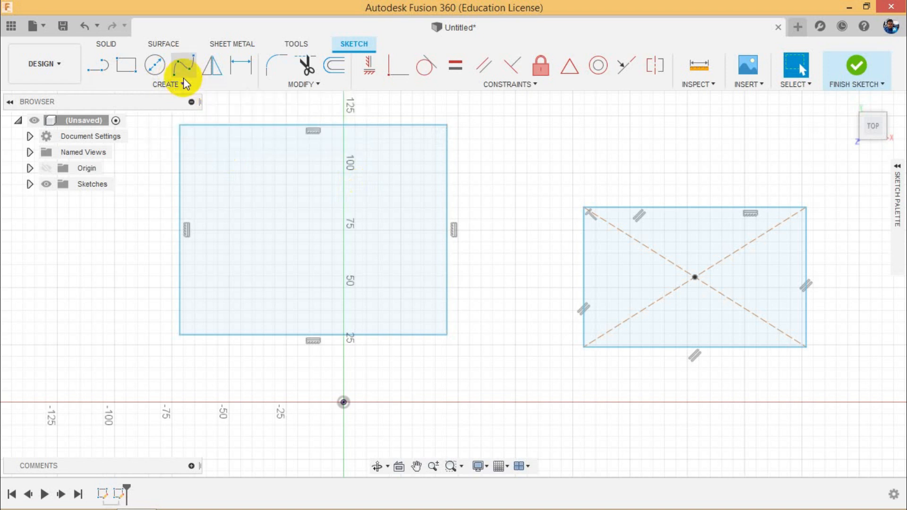
Step: Delete both rectangles together, including the center rectangle's diagonals and centre point, to clear the sketch
scroll(360, 260, "down", 3)
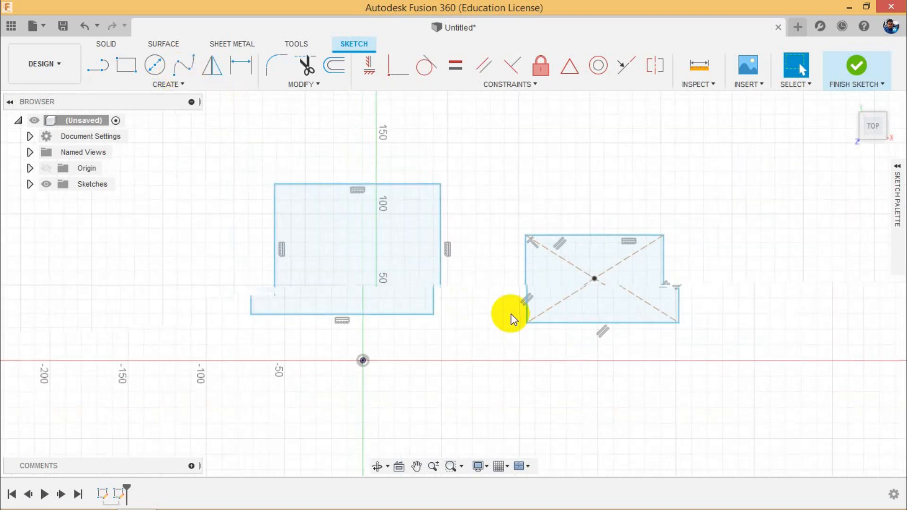
mouse_move(692, 134)
left_mouse_down()
mouse_move(587, 214)
mouse_move(260, 335)
mouse_move(241, 374)
left_mouse_up()
key("Delete")
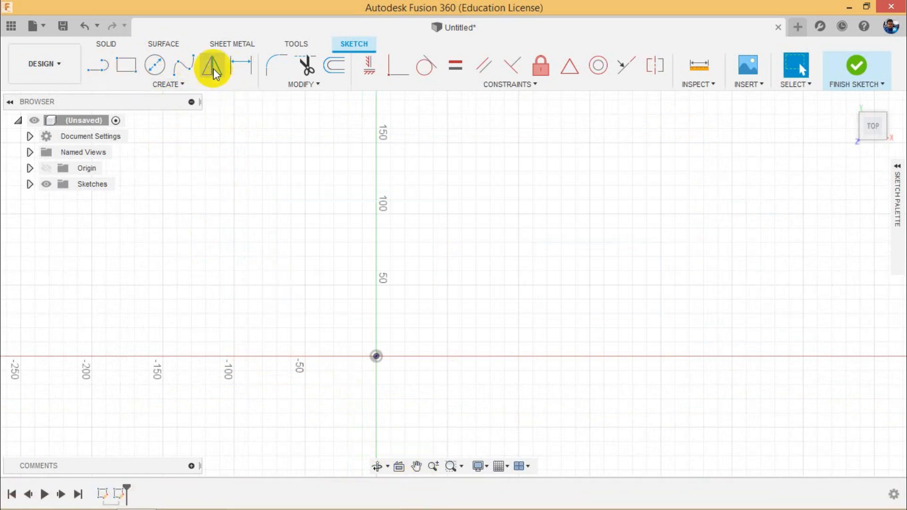
Step: Sketch a vertical line about 140 mm long upward from the origin and end the Line command
left_click(215, 87)
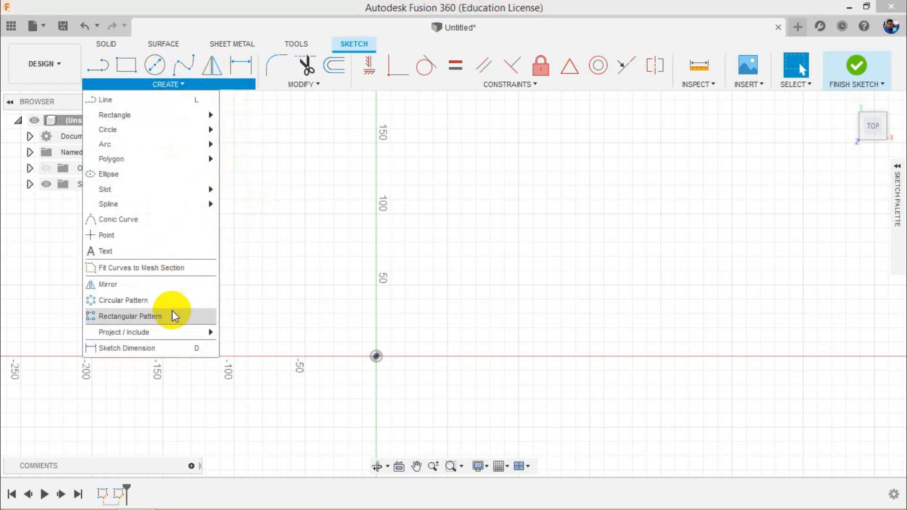
left_click(272, 217)
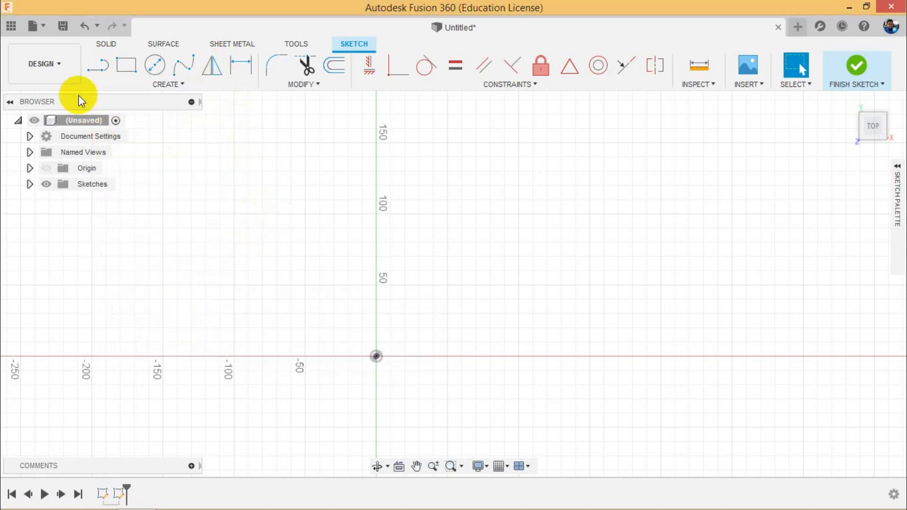
left_click(100, 69)
left_click(376, 356)
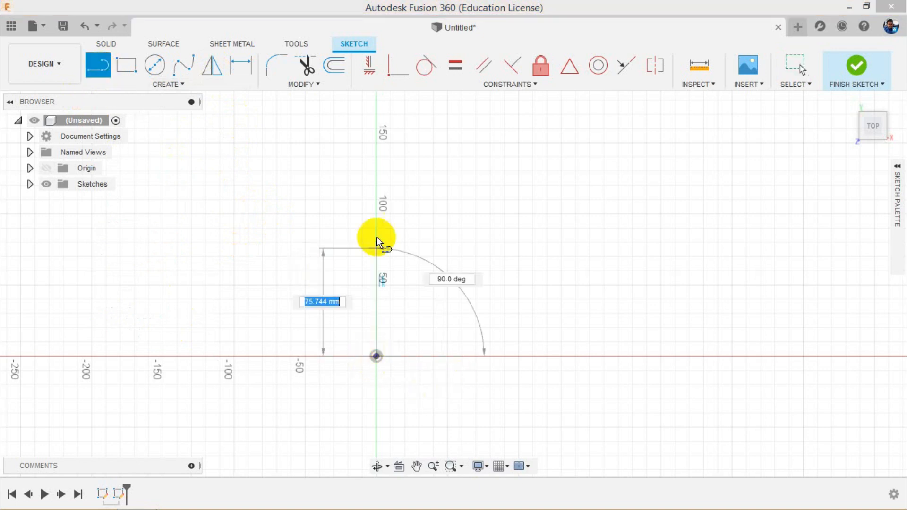
left_click(375, 155)
right_click(514, 273)
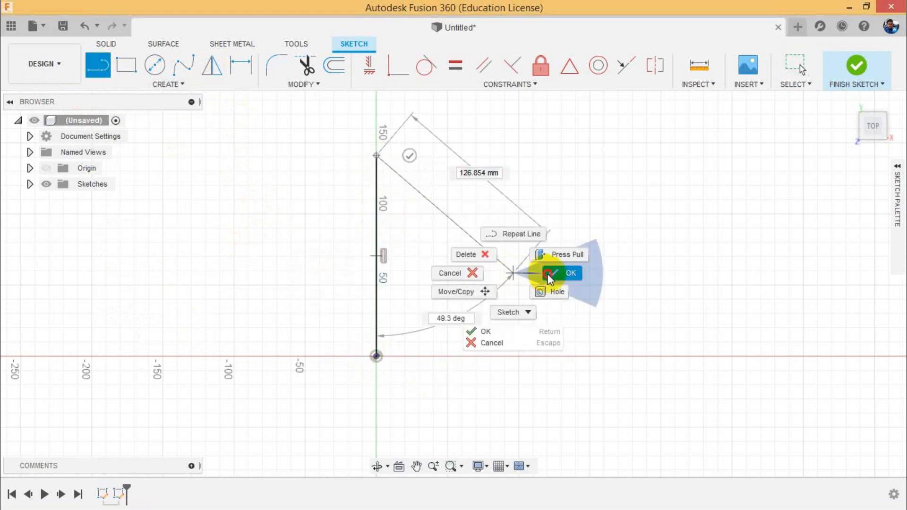
left_click(569, 269)
Step: Sketch a closed right triangle left of the vertical line, with a horizontal base of about 66 mm and a height of about 67 mm
scroll(297, 325, "down", 1)
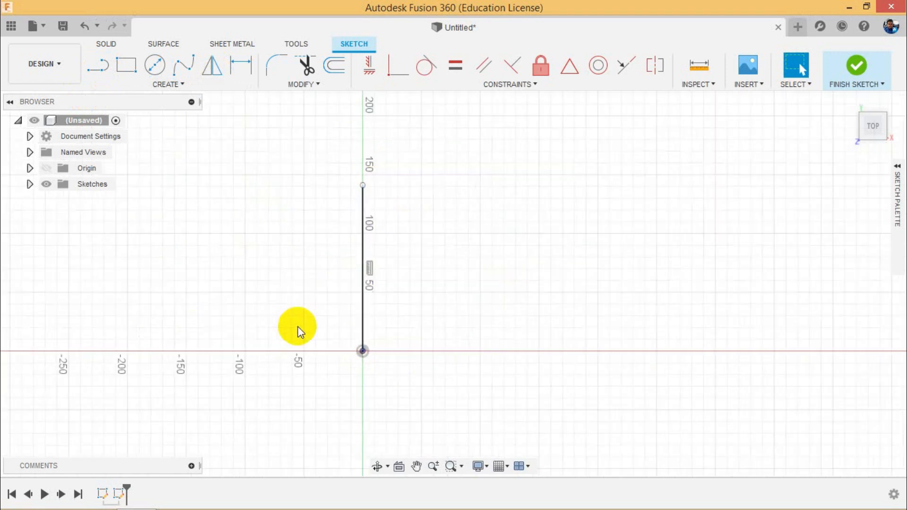
scroll(298, 325, "up", 2)
key("l")
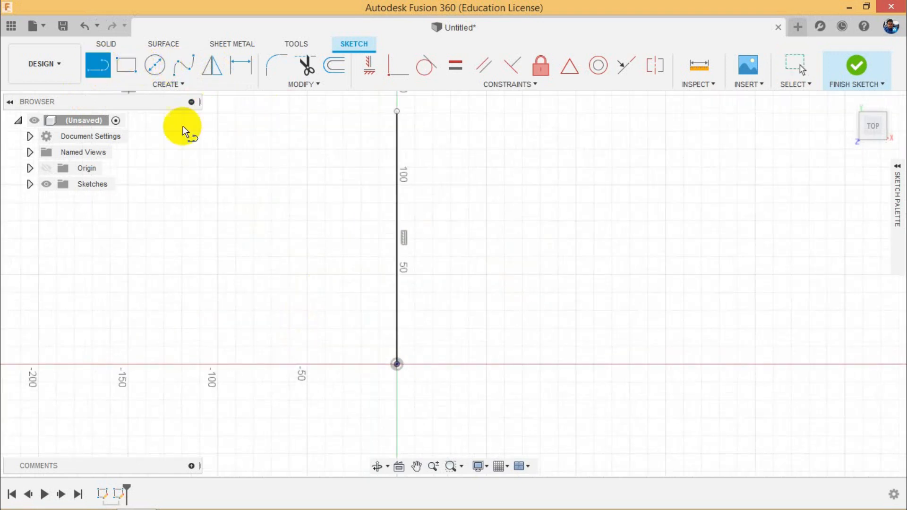
left_click(326, 181)
left_click(208, 301)
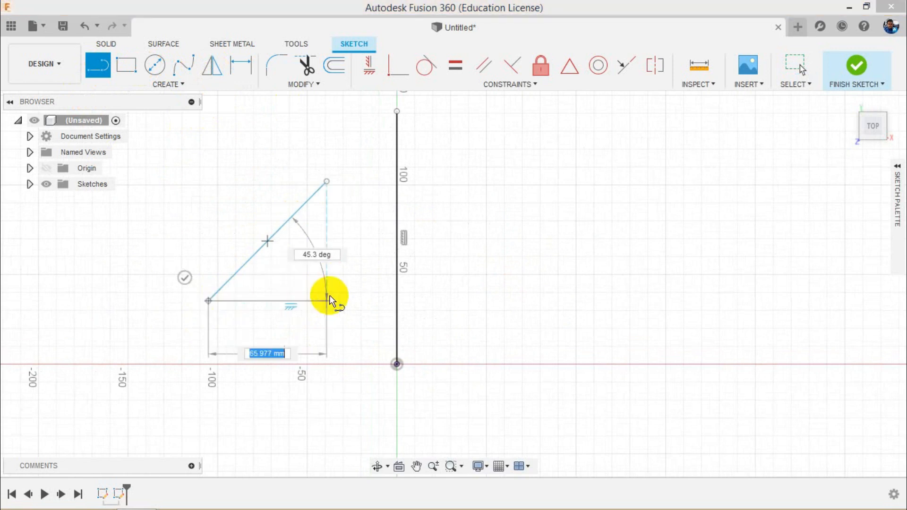
left_click(321, 300)
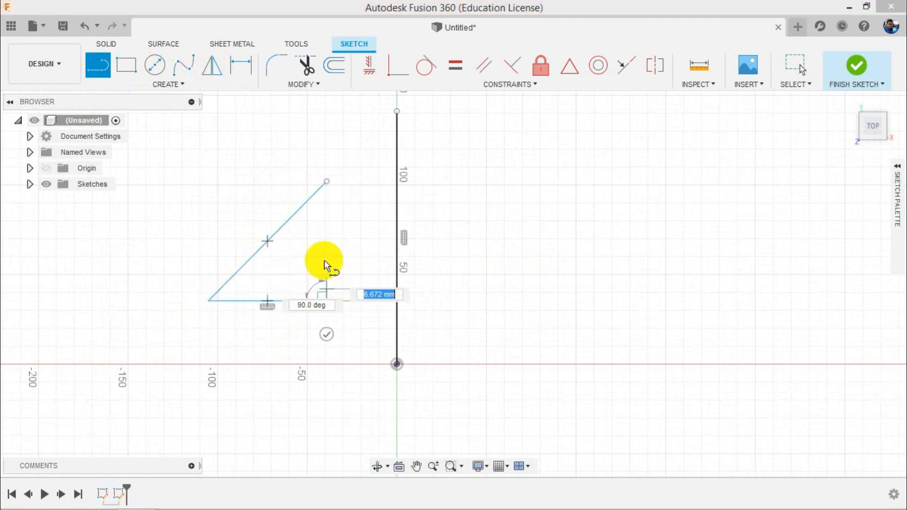
left_click(326, 183)
right_click(370, 247)
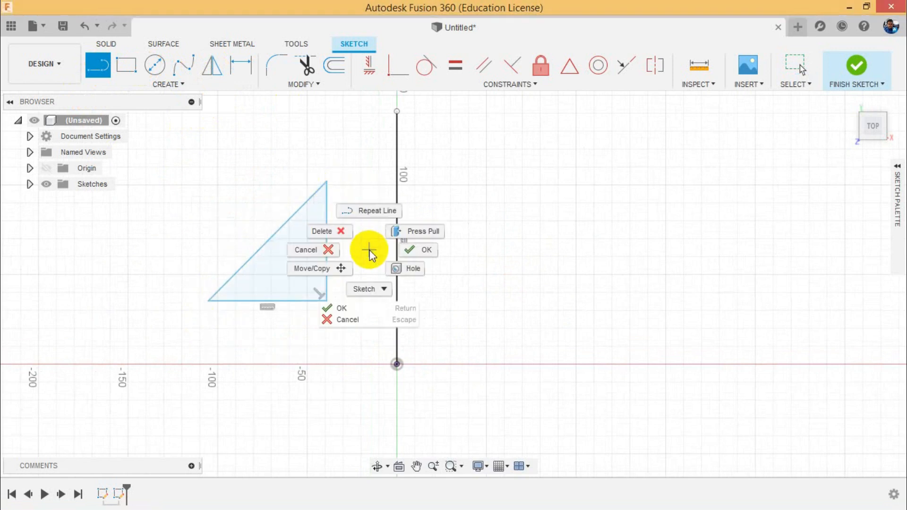
left_click(402, 256)
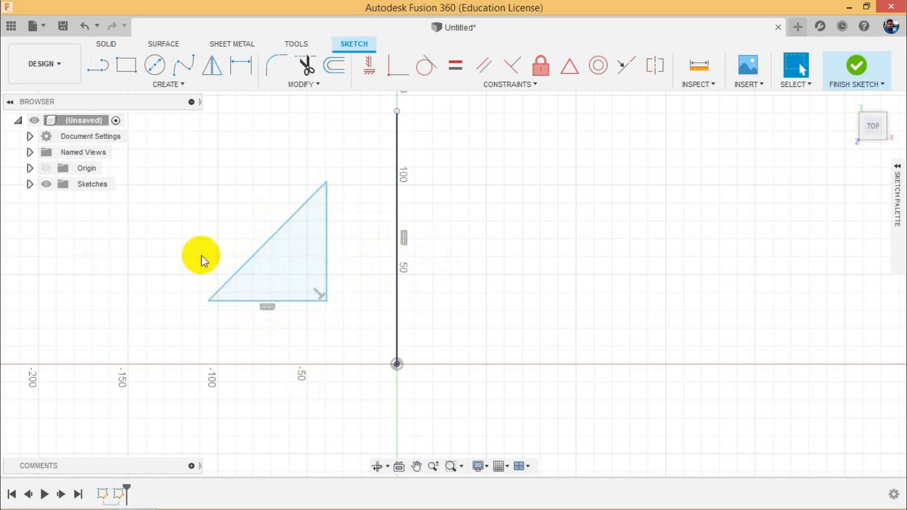
Step: Mirror the triangle's three lines across the vertical line with the Mirror tool
left_click(212, 66)
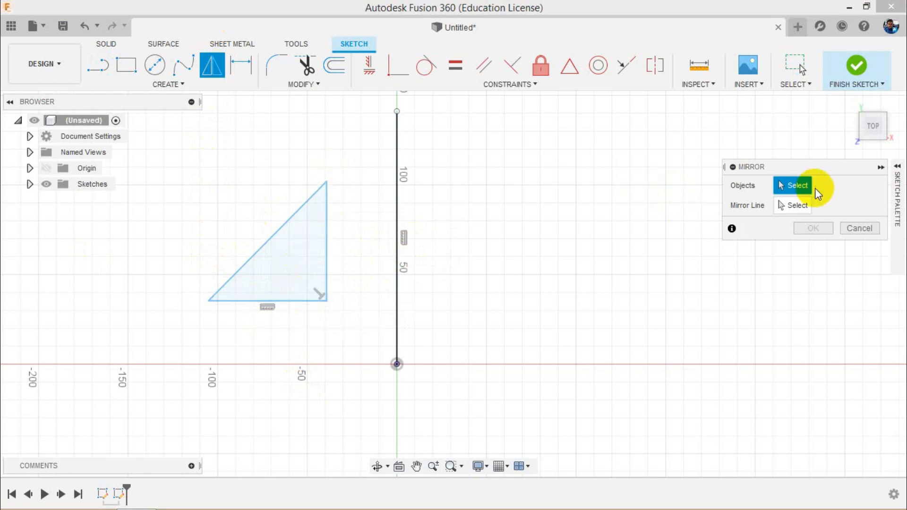
left_click(325, 205)
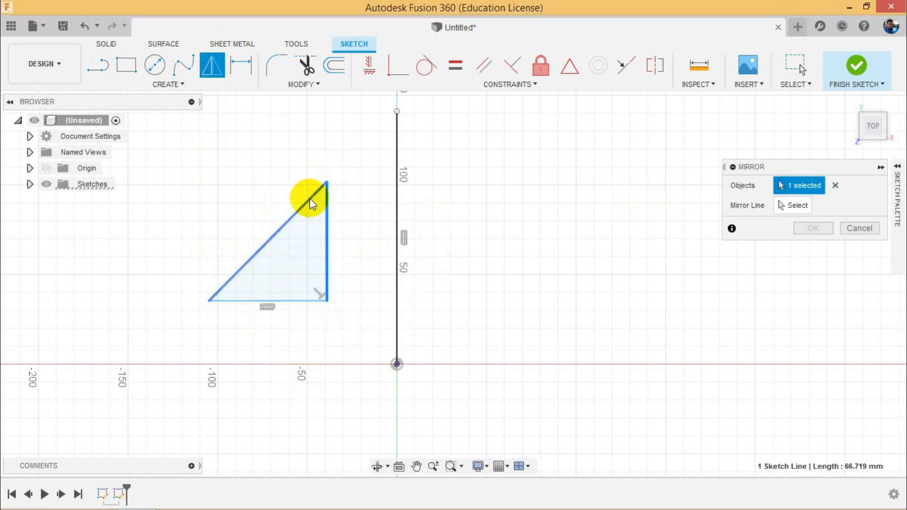
left_click(309, 198)
left_click(291, 302)
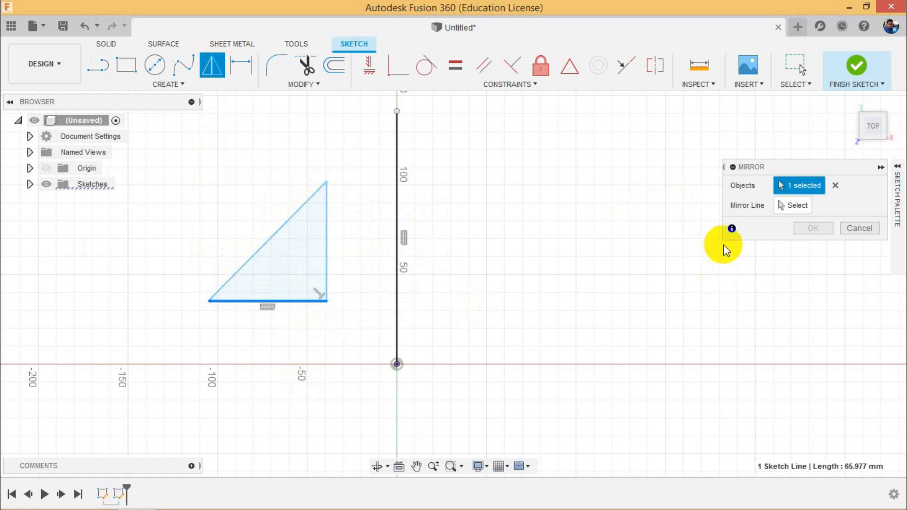
left_click(302, 206)
left_click(326, 213)
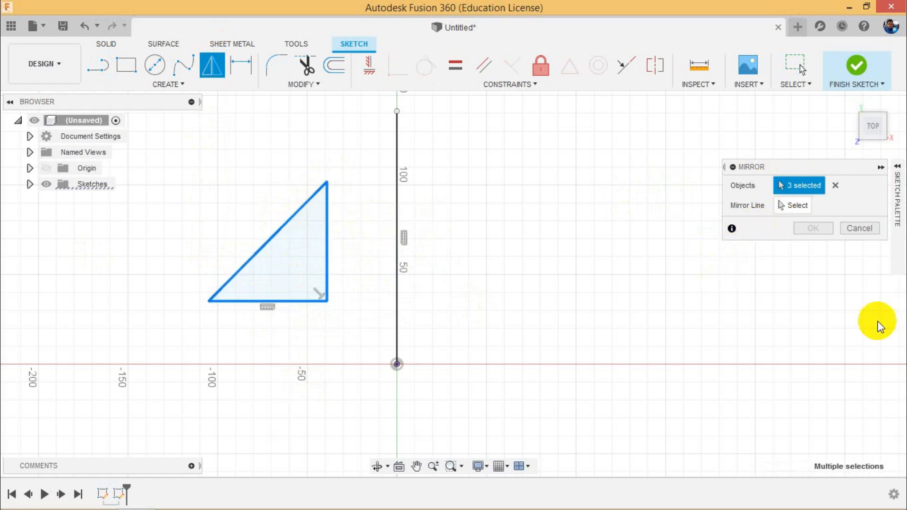
left_click(787, 204)
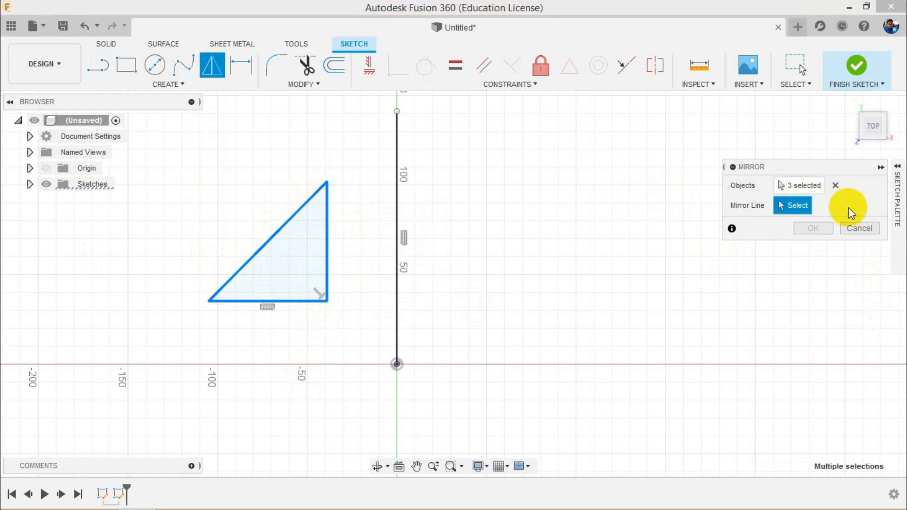
left_click(397, 175)
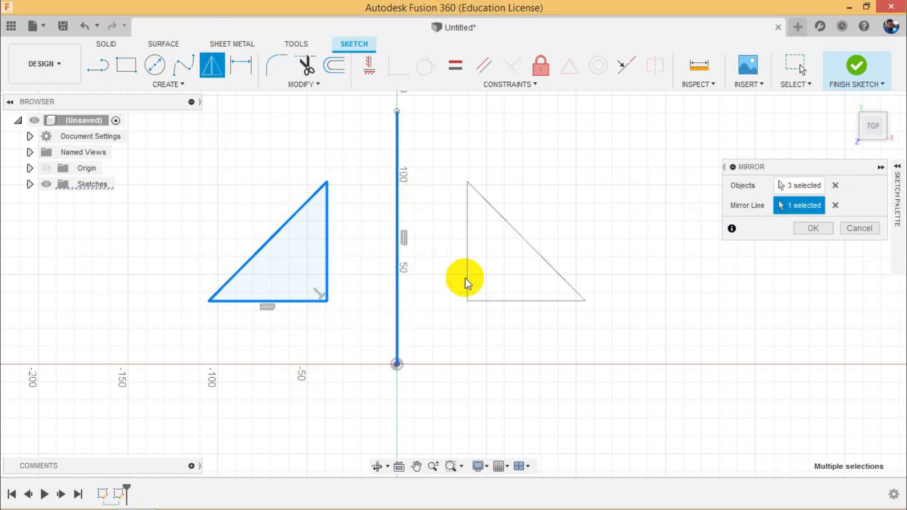
left_click(803, 230)
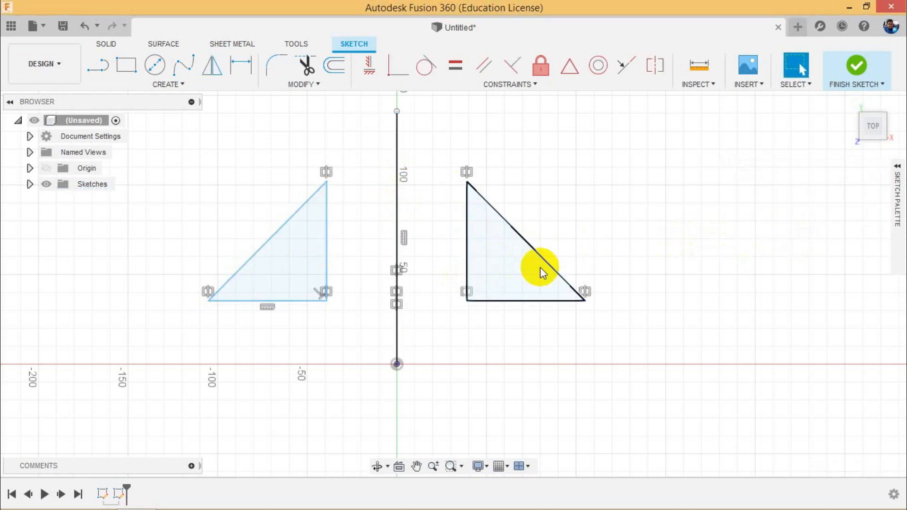
Step: Enlarge the mirrored triangles by moving the left triangle's right-angle corner down toward the mirror line, to about X -18, Y 17 mm
left_click(314, 209)
left_click(478, 251)
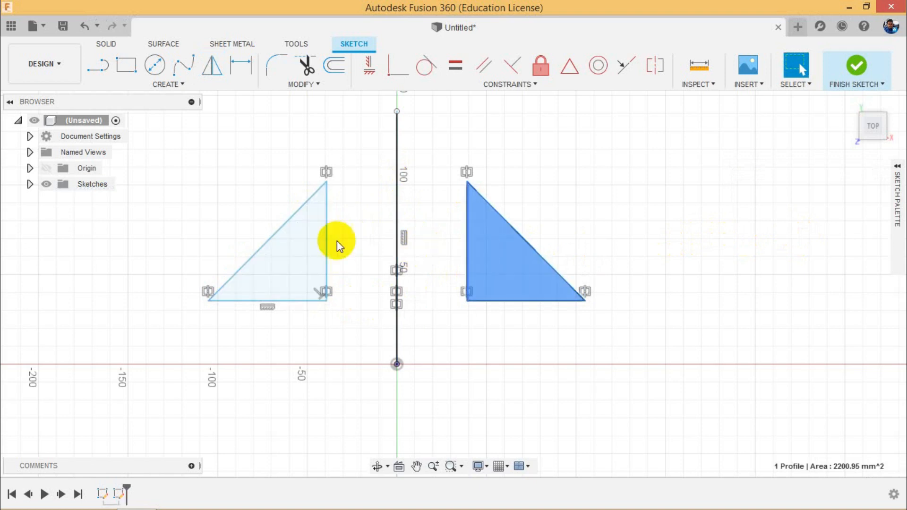
left_click(301, 250)
mouse_move(326, 302)
left_mouse_down()
mouse_move(287, 295)
mouse_move(342, 318)
mouse_move(353, 372)
mouse_move(363, 336)
left_mouse_up()
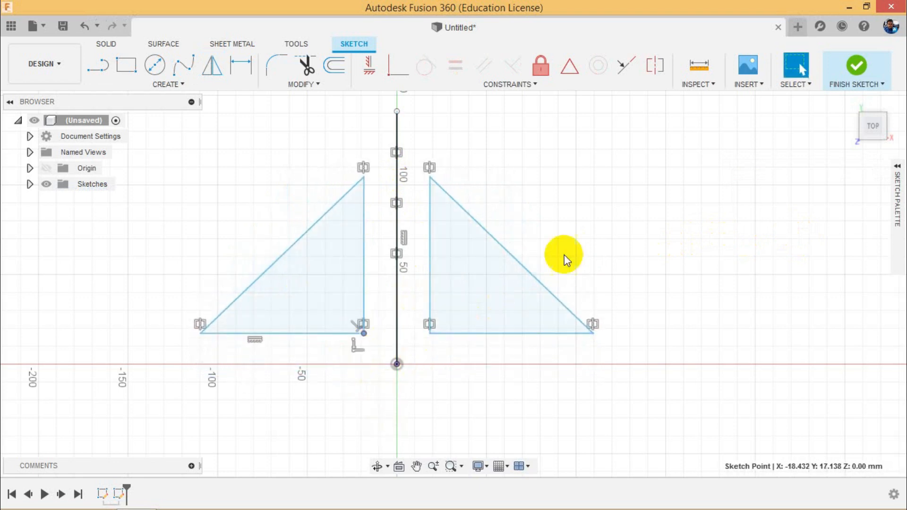
Step: Pull the left triangle's right-angle corner back away from the mirror line, and delete both triangles together with the line
scroll(564, 321, "down", 1)
scroll(564, 321, "down", 1)
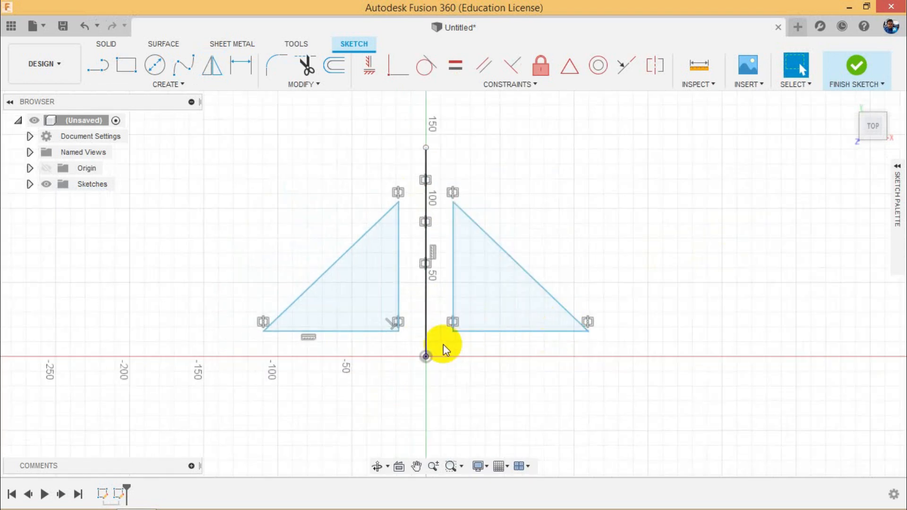
left_click_drag(619, 144, 278, 432)
left_click(287, 371)
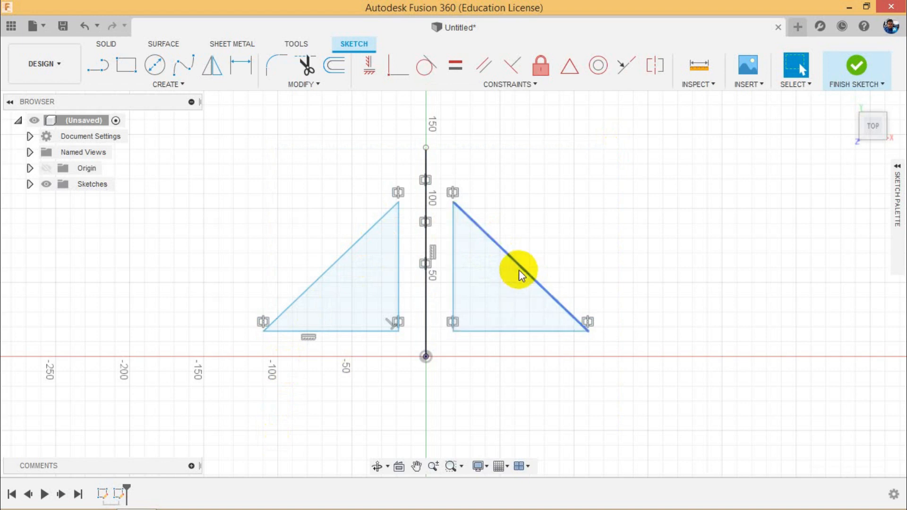
left_click_drag(396, 330, 355, 316)
left_click_drag(595, 170, 230, 424)
key("Delete")
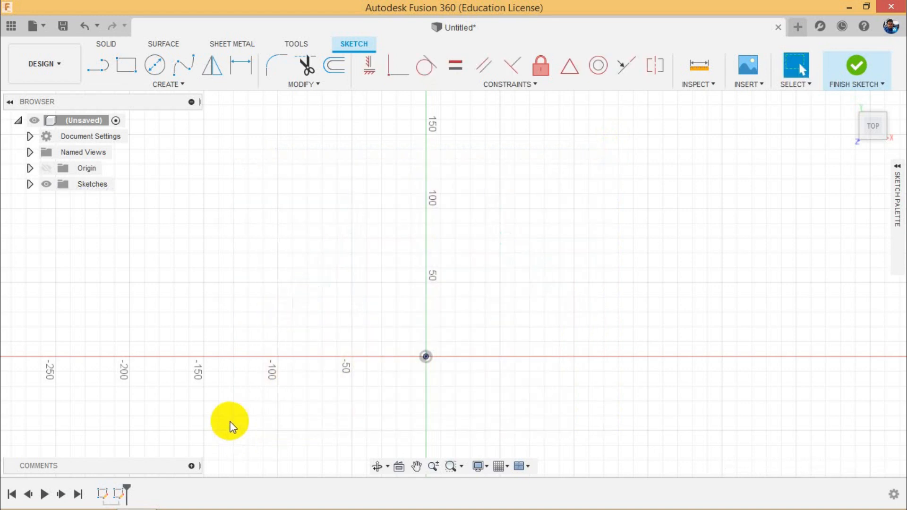
Step: Sketch a center diameter circle about 65 mm across, centred on the origin
left_click(230, 84)
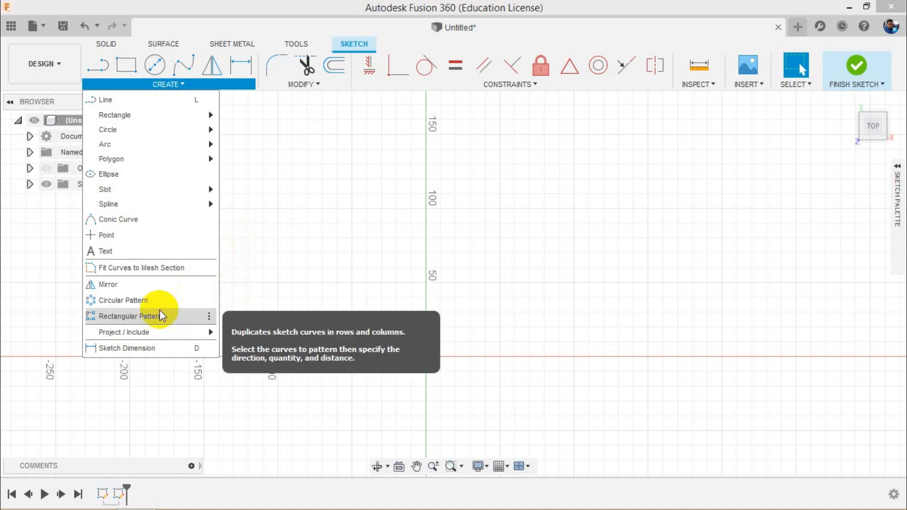
left_click(154, 64)
left_click(426, 356)
left_click(466, 384)
Step: Dimension the circle centred on the origin and set its diameter to 70 mm
left_click(232, 70)
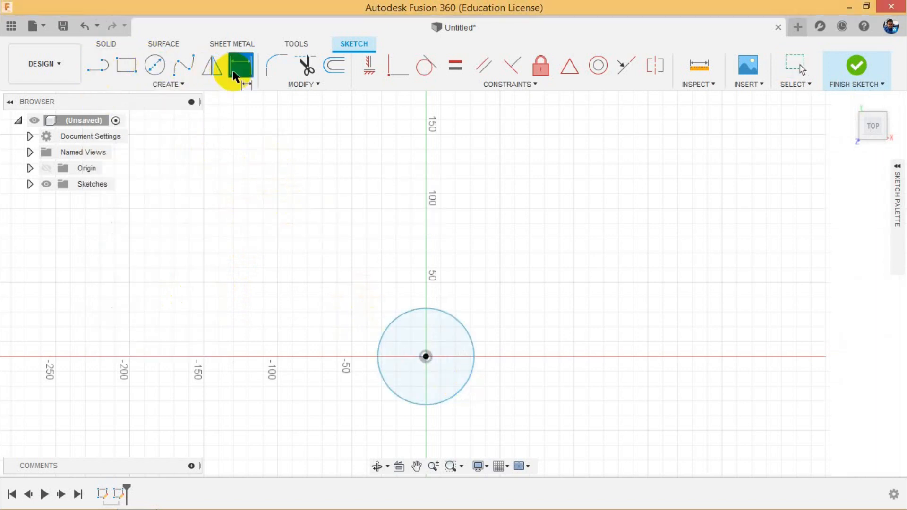
left_click(402, 309)
left_click(330, 260)
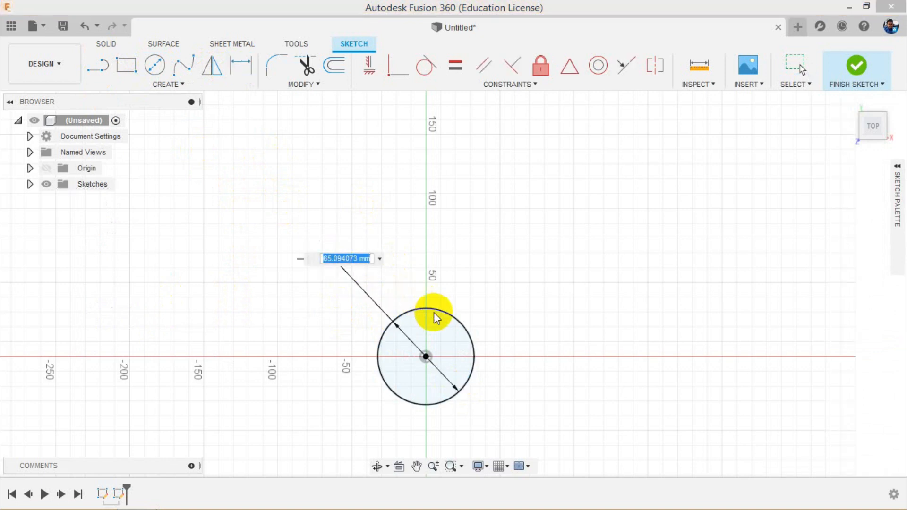
type("7")
key("Return")
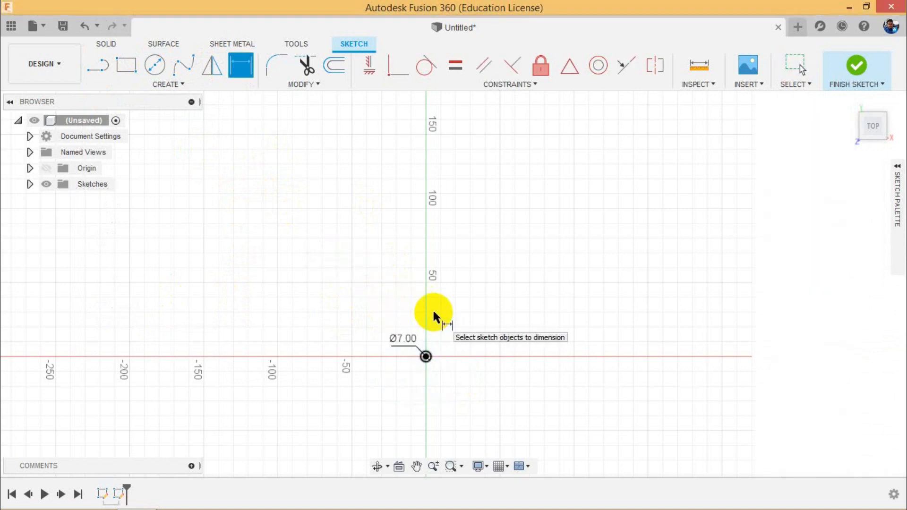
double_click(402, 339)
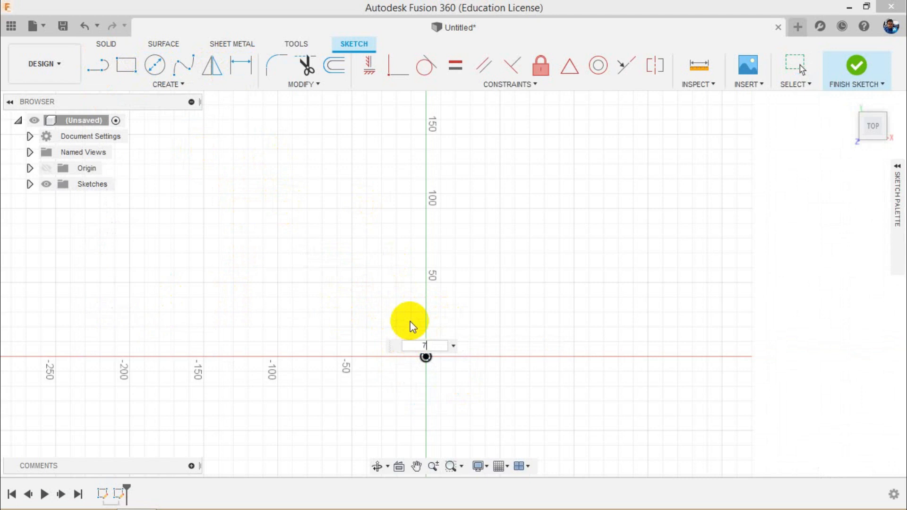
type("0")
key("Return")
key("d")
Step: Set up a rectangular pattern of the circle, extending it 375 mm horizontally and -225 mm vertically
scroll(411, 265, "down", 3)
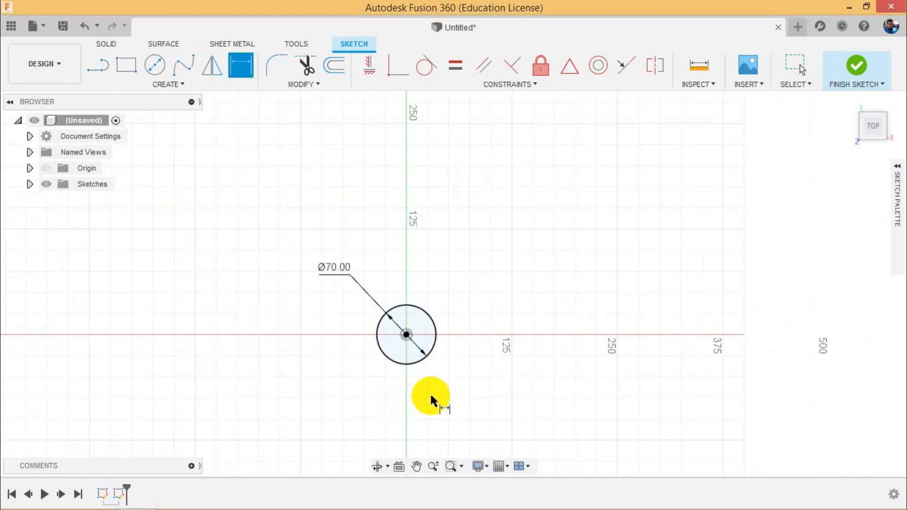
scroll(518, 416, "down", 2)
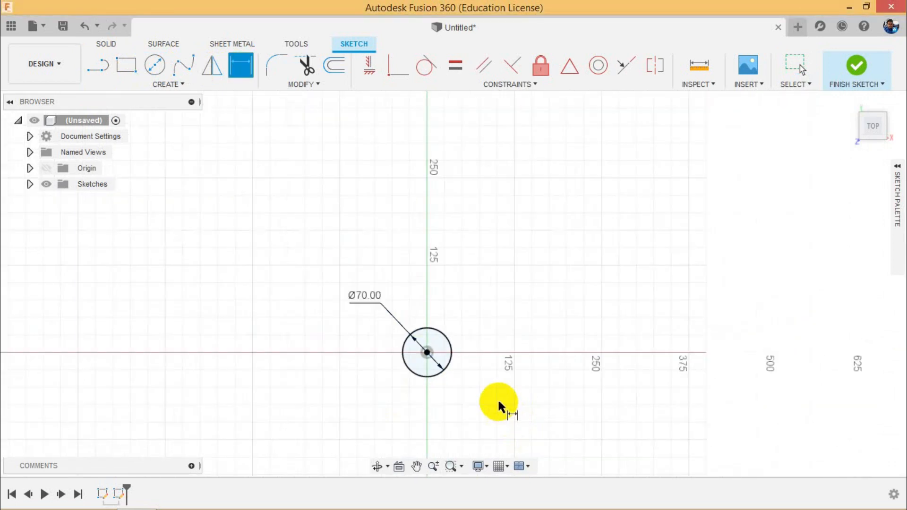
scroll(495, 401, "up", 2)
middle_click_drag(495, 402, 449, 243)
scroll(434, 189, "up", 2)
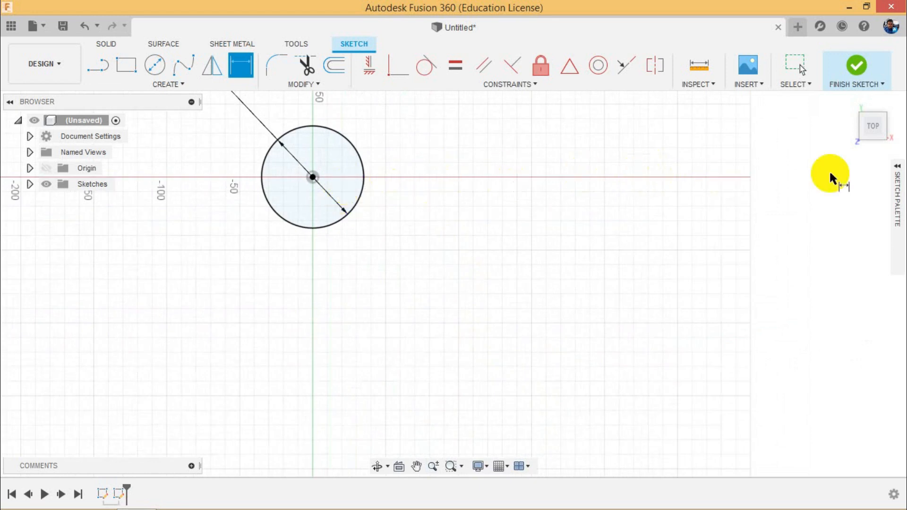
scroll(317, 251, "down", 2)
scroll(607, 238, "down", 3)
mouse_move(561, 239)
middle_mouse_down()
mouse_move(297, 259)
mouse_move(301, 282)
middle_mouse_up()
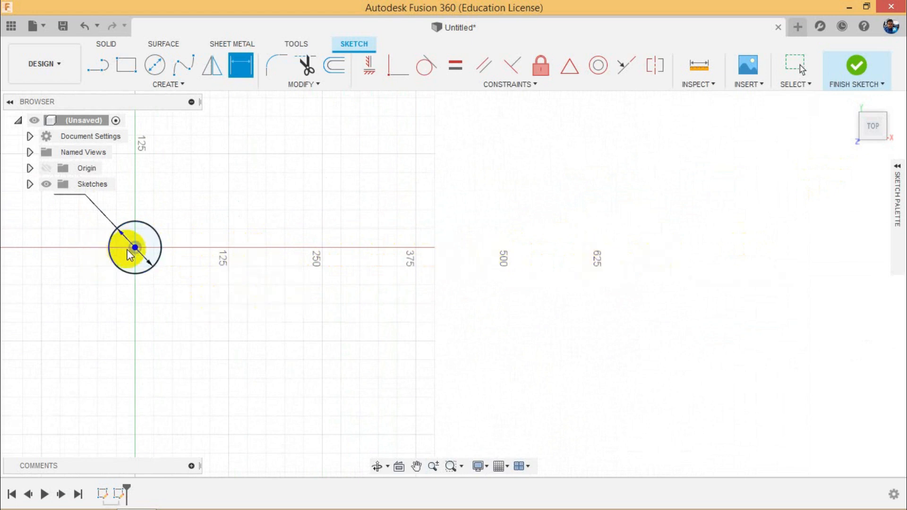
middle_click_drag(294, 286, 353, 207)
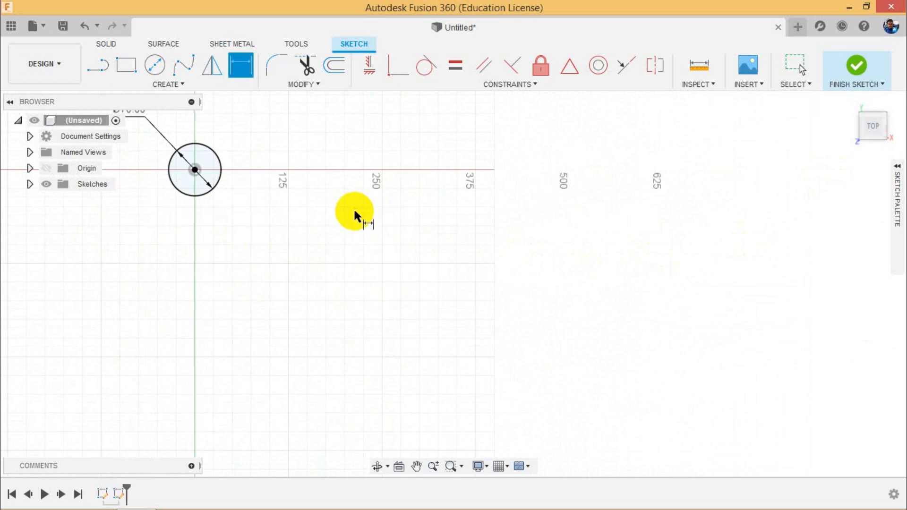
left_click(166, 88)
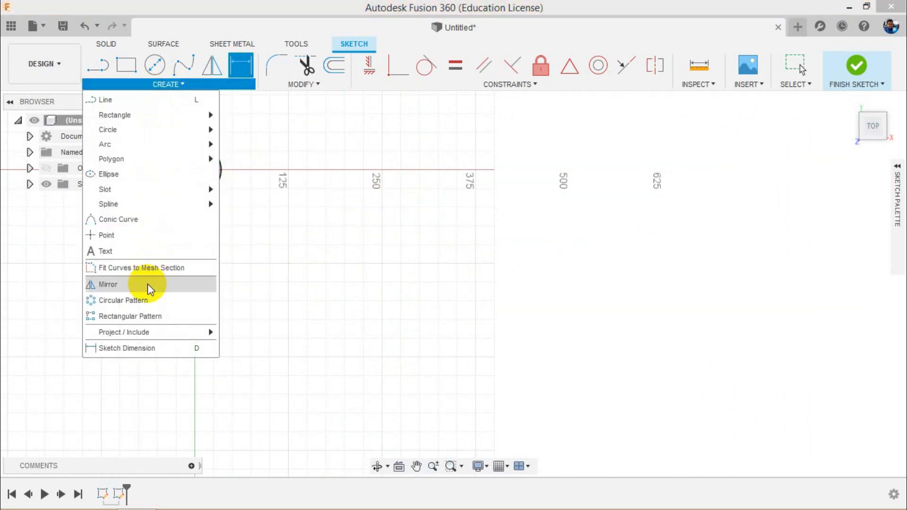
left_click(136, 315)
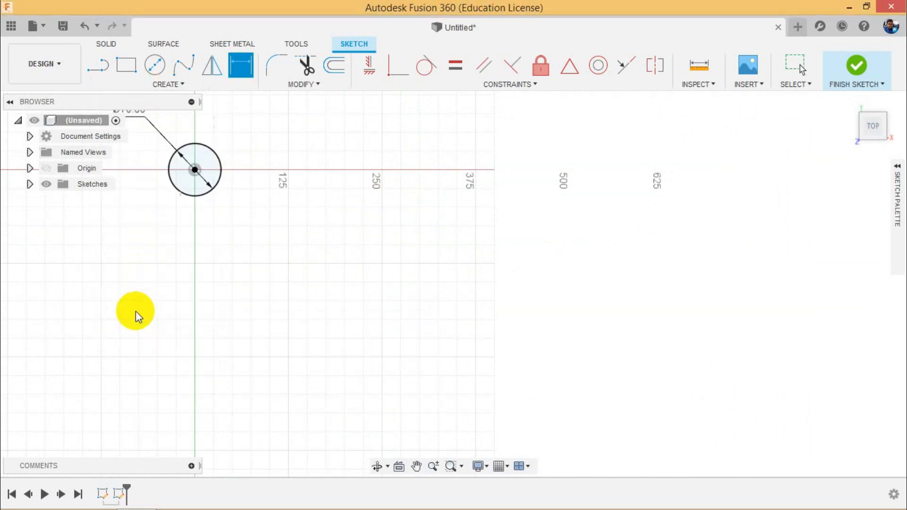
left_click(215, 191)
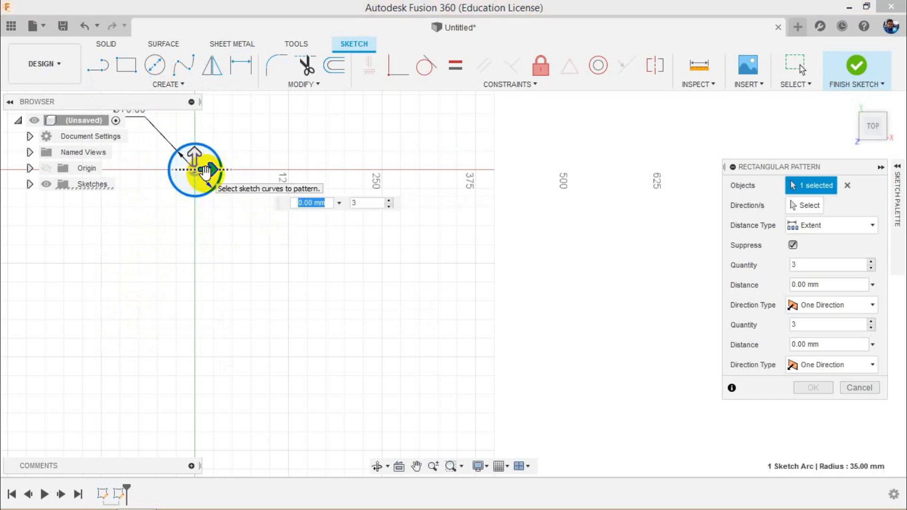
left_click_drag(205, 172, 489, 173)
left_click_drag(188, 151, 210, 320)
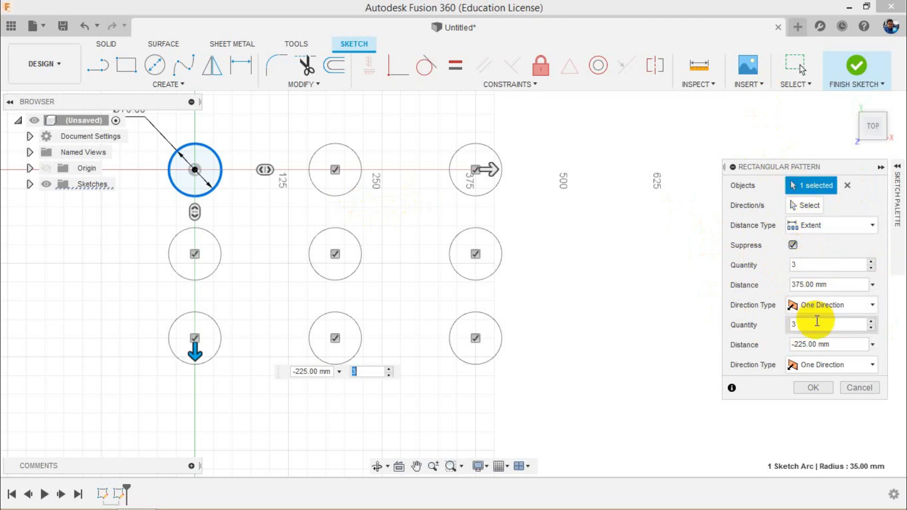
Step: Set the pattern's horizontal distance to 300 mm and its horizontal quantity to 10
left_click_drag(831, 284, 784, 264)
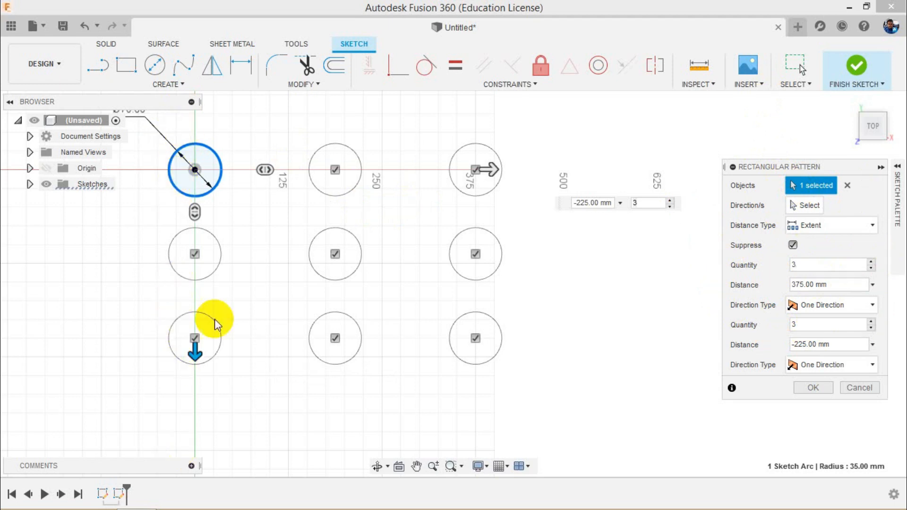
left_click_drag(830, 283, 790, 286)
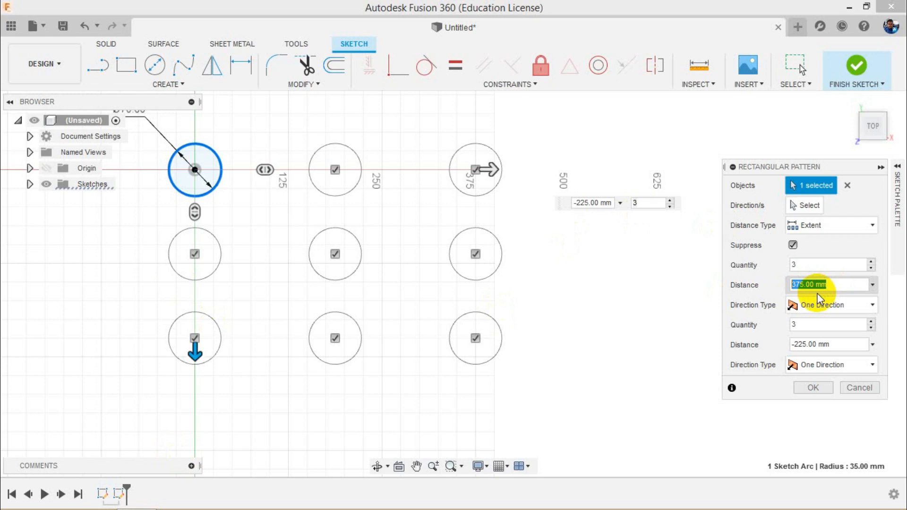
type("300")
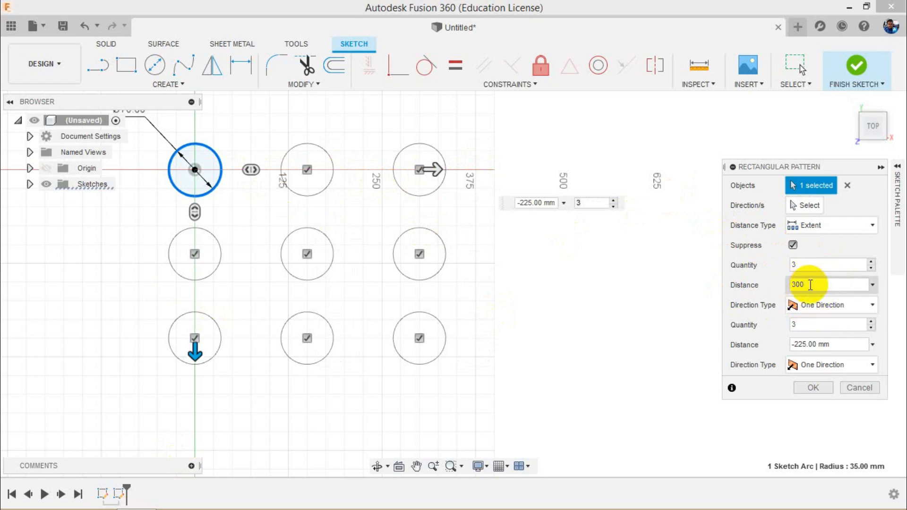
key("shift+Tab")
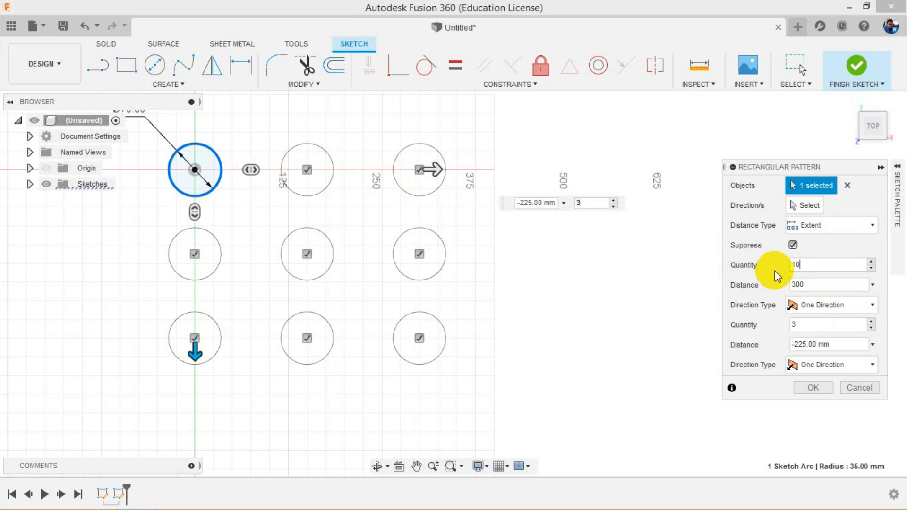
Step: Increase the pattern's horizontal distance first to 500 mm and finally to 700 mm so the circles no longer overlap
left_click_drag(812, 285, 762, 285)
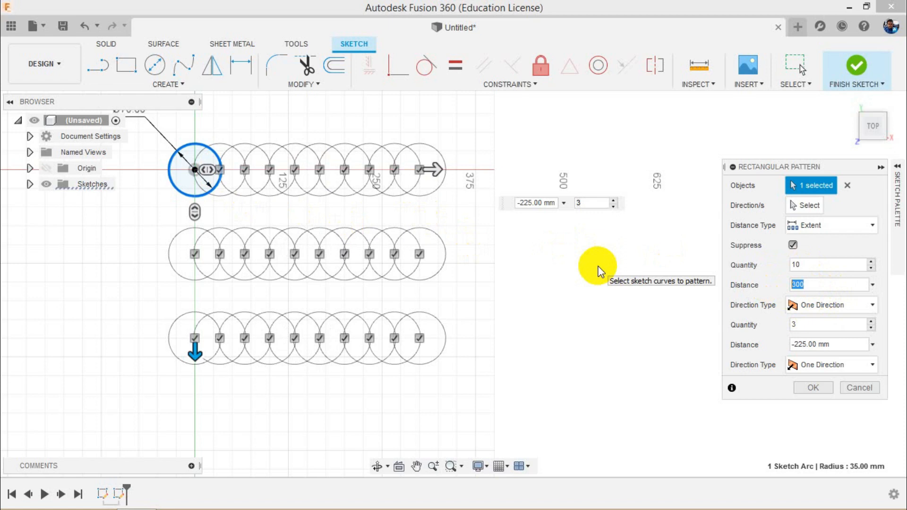
key("Return")
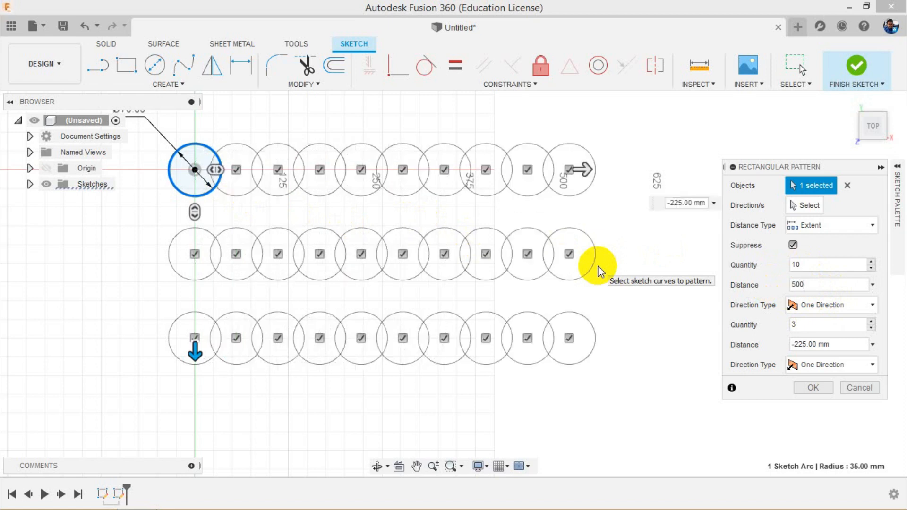
double_click(803, 285)
type("700")
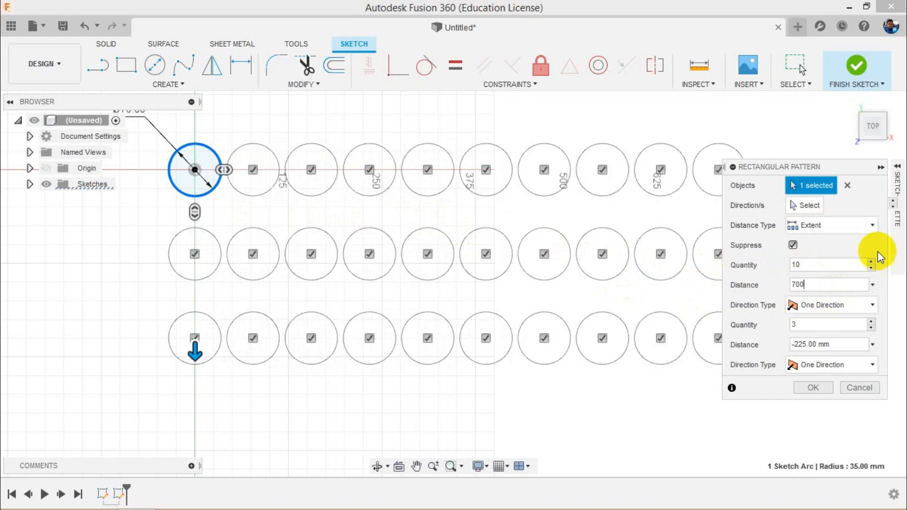
mouse_move(487, 226)
middle_mouse_down()
mouse_move(217, 343)
mouse_move(425, 249)
mouse_move(463, 257)
middle_mouse_up()
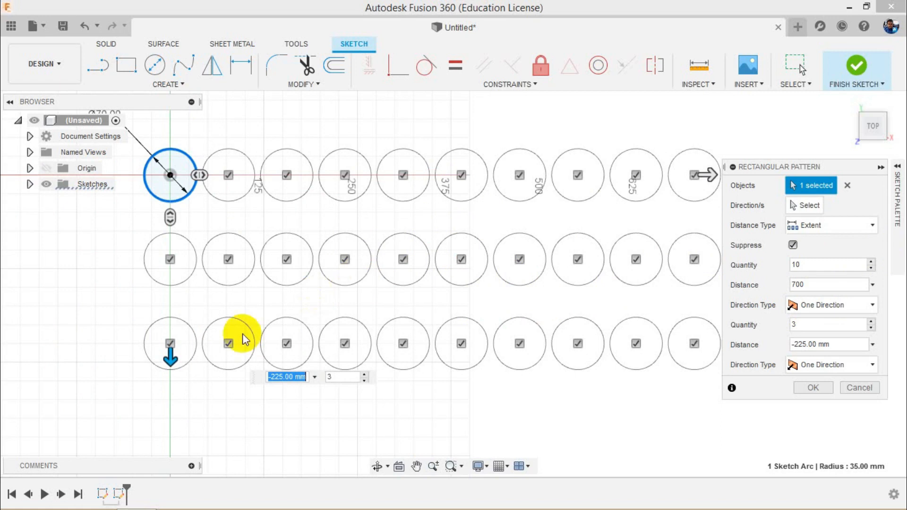
Step: Slightly shorten the pattern's vertical distance and create the rectangular pattern of circles
left_click(813, 323)
left_click_drag(832, 344, 794, 349)
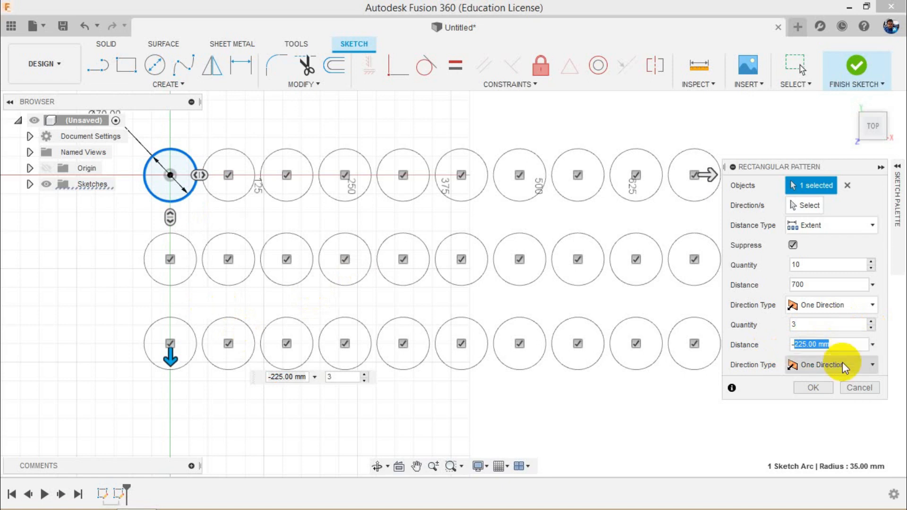
type("5")
left_click(813, 387)
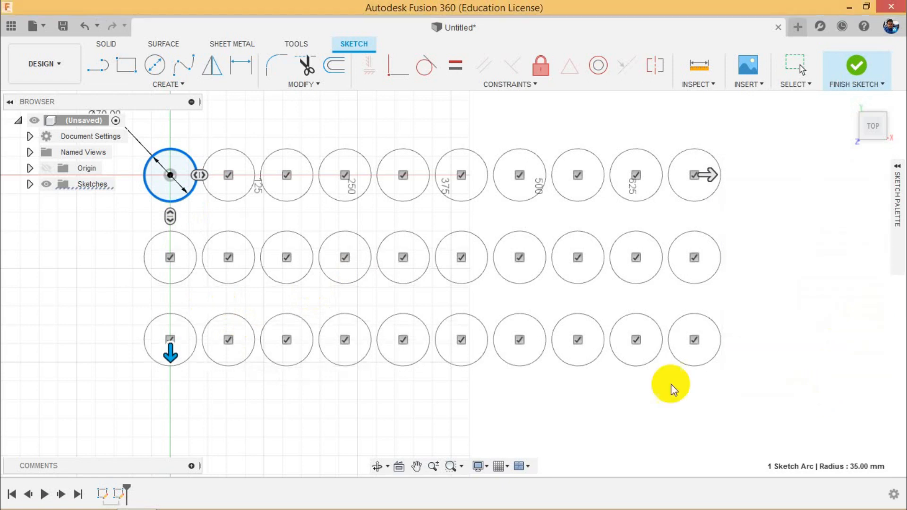
Step: Select all the patterned circles together with the diameter dimension
scroll(671, 384, "down", 2)
scroll(288, 242, "up", 2)
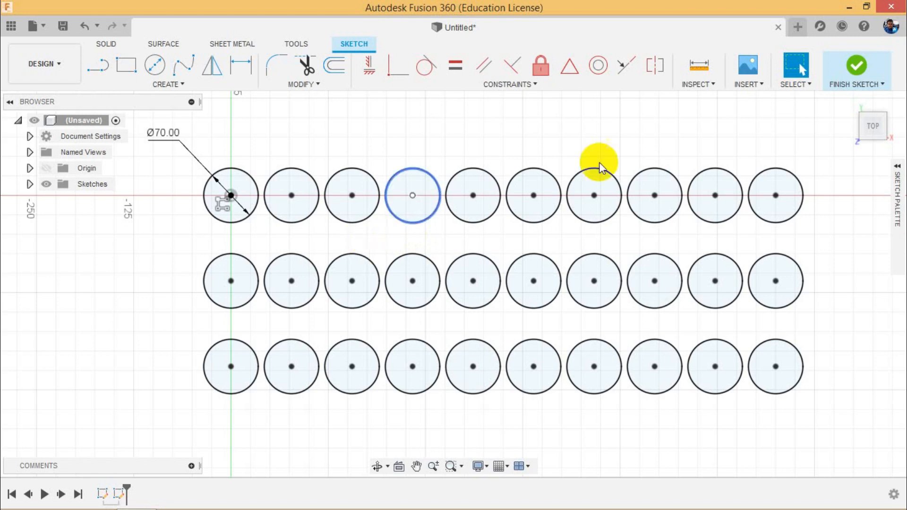
left_click_drag(816, 165, 164, 400)
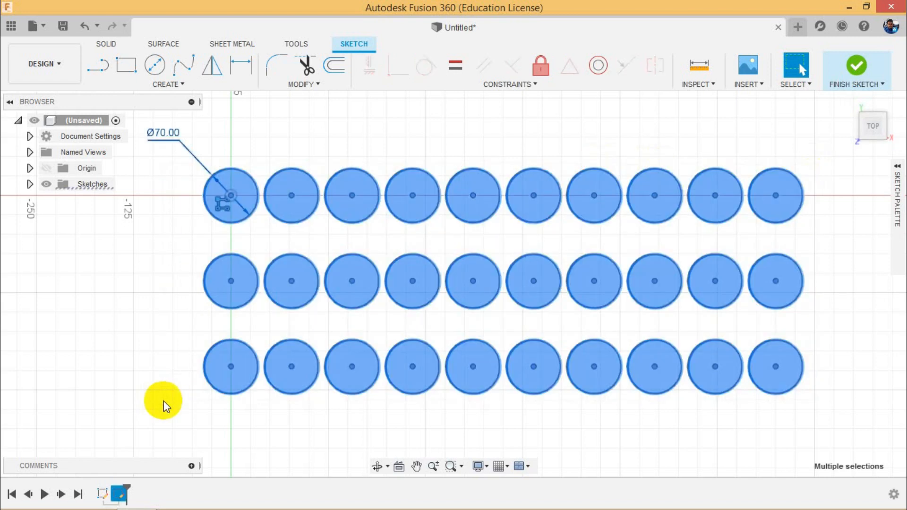
Step: Delete all the selected circles of the rectangular pattern from the sketch
key("Delete")
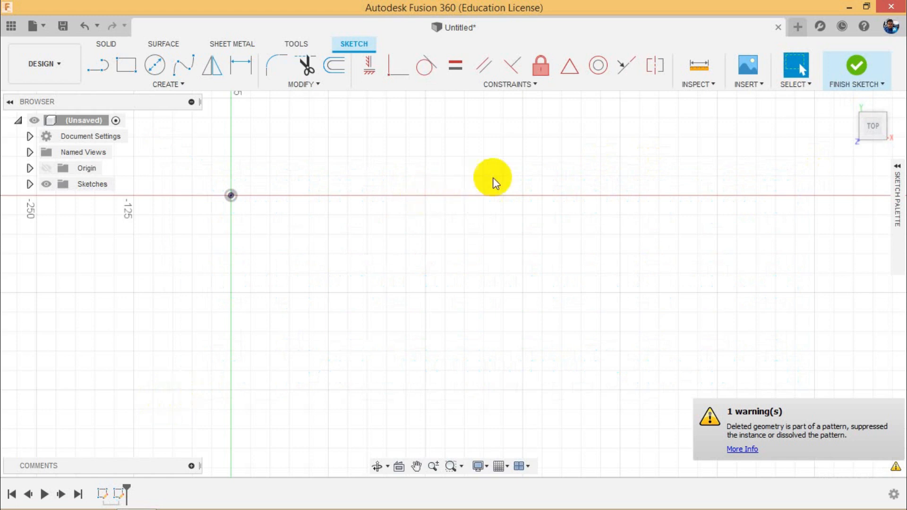
Step: Draw a center diameter circle about 77 mm in diameter, centred on the vertical axis above the origin
scroll(496, 236, "down", 2)
scroll(495, 289, "down", 2)
scroll(361, 155, "up", 5)
left_click(152, 60)
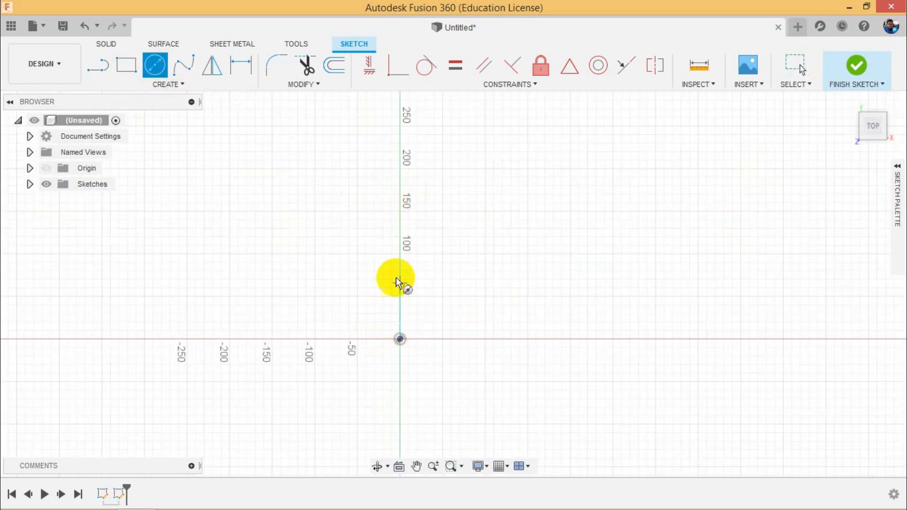
left_click(400, 183)
left_click(426, 203)
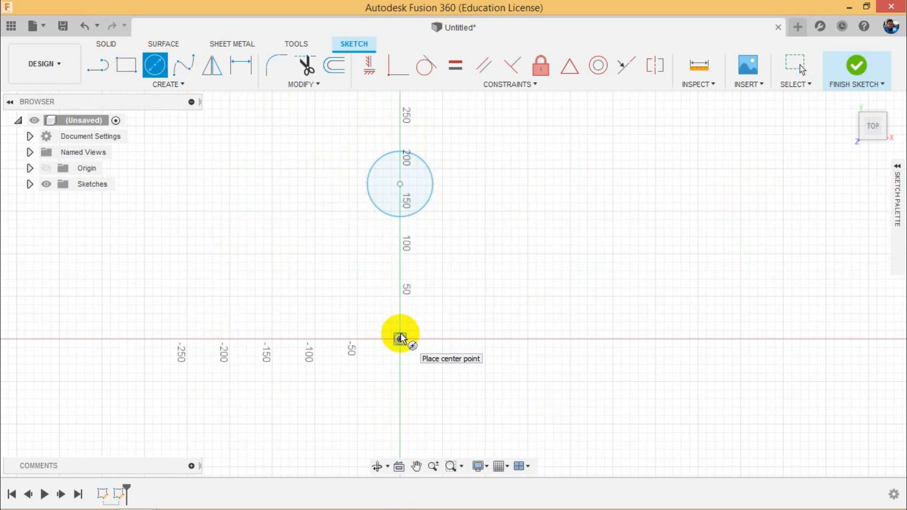
Step: Dimension the circle's diameter to 70 mm
left_click(238, 65)
left_click(375, 167)
left_click(314, 158)
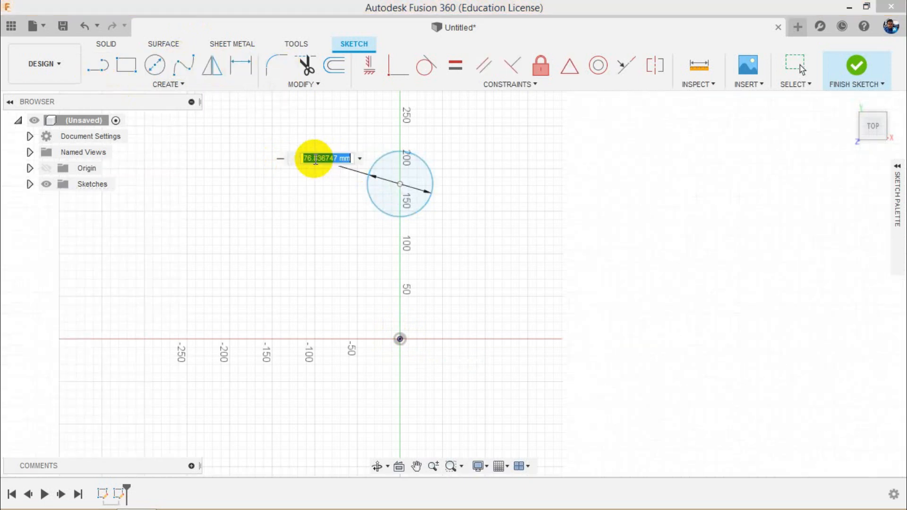
type("7")
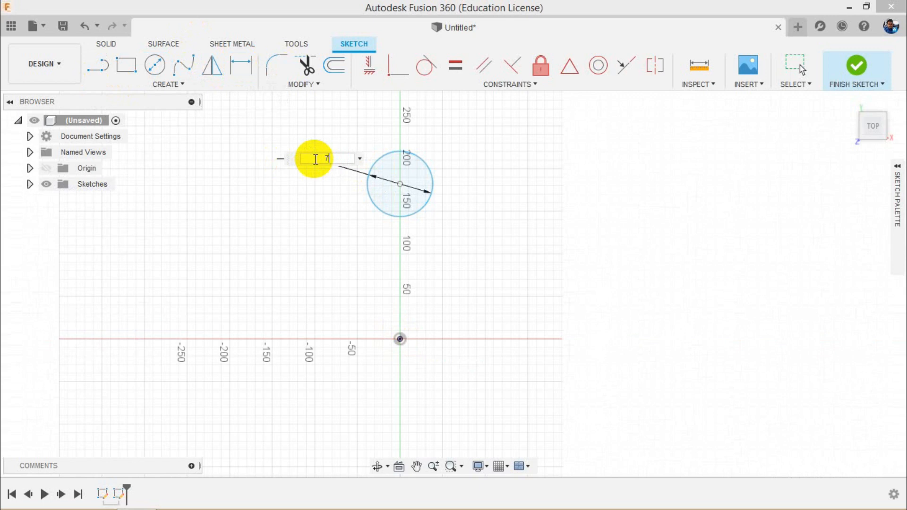
type("0")
key("Return")
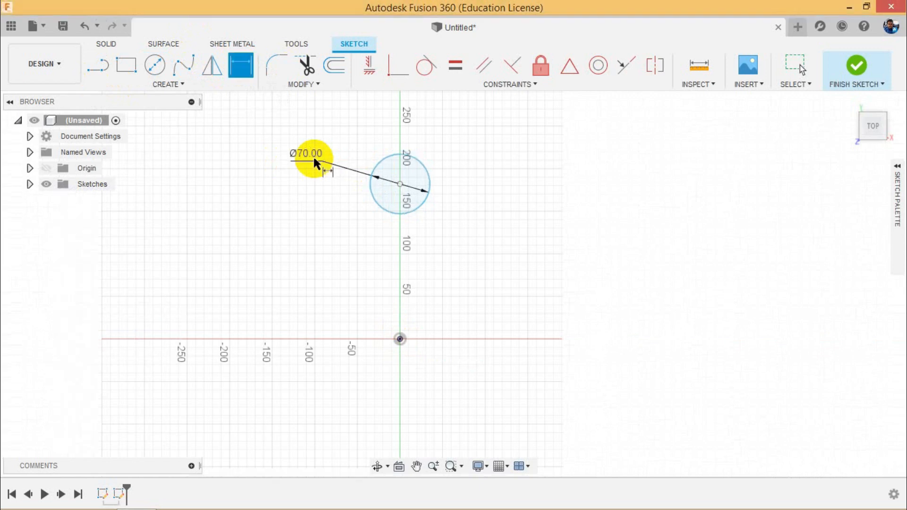
Step: Dimension the vertical distance between the circle's centre and the origin to 180 mm
left_click(375, 202)
left_click(399, 339)
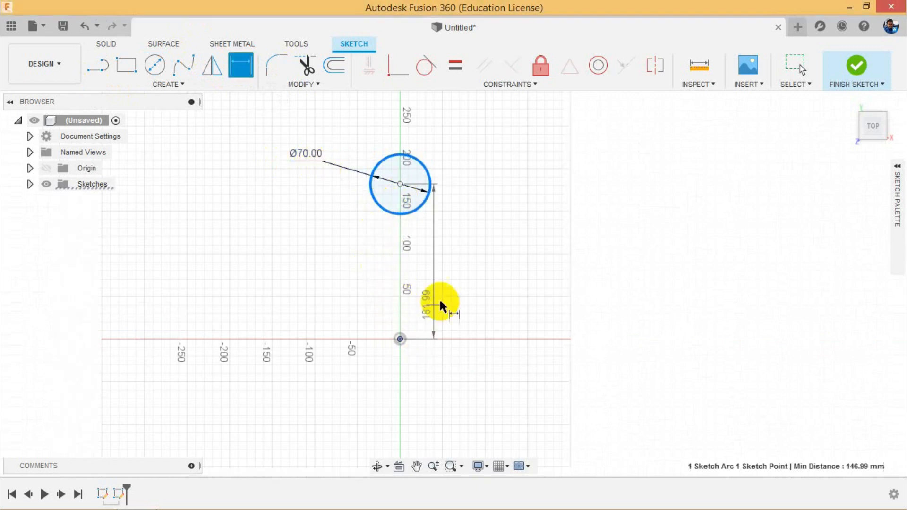
left_click(473, 276)
type("180")
key("Return")
right_click(573, 256)
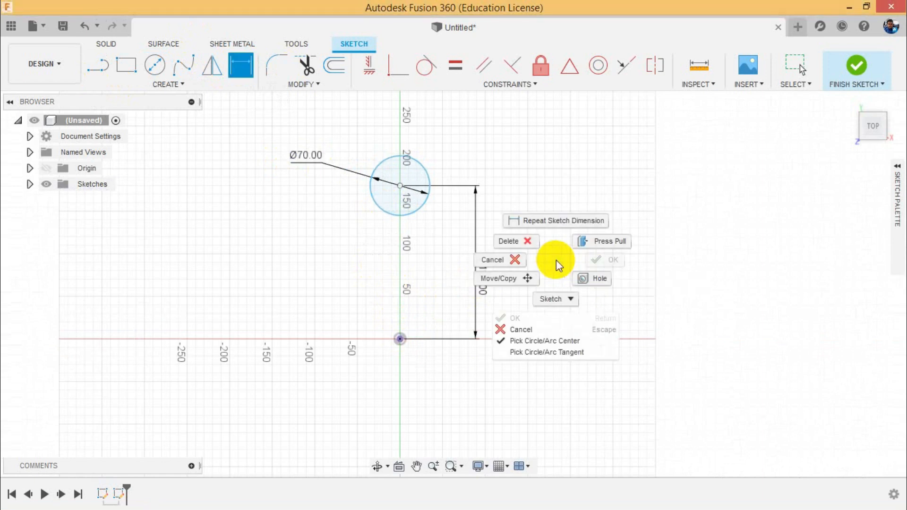
left_click(524, 267)
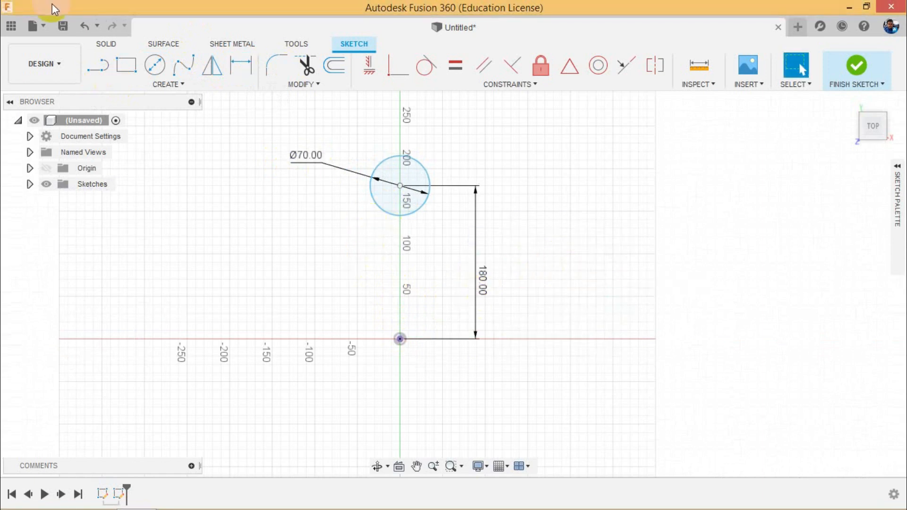
Step: Create a full circular pattern of the 70 mm circle around the origin with a quantity of 10
left_click(140, 86)
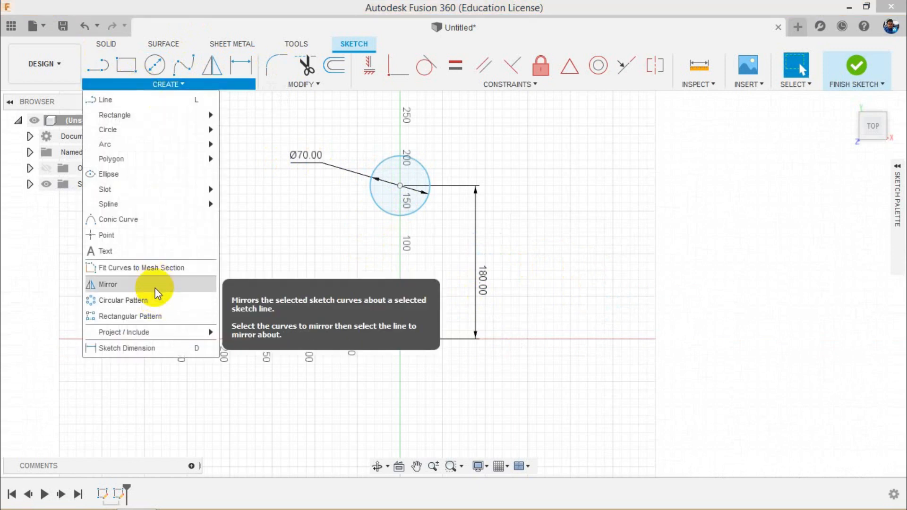
left_click(155, 300)
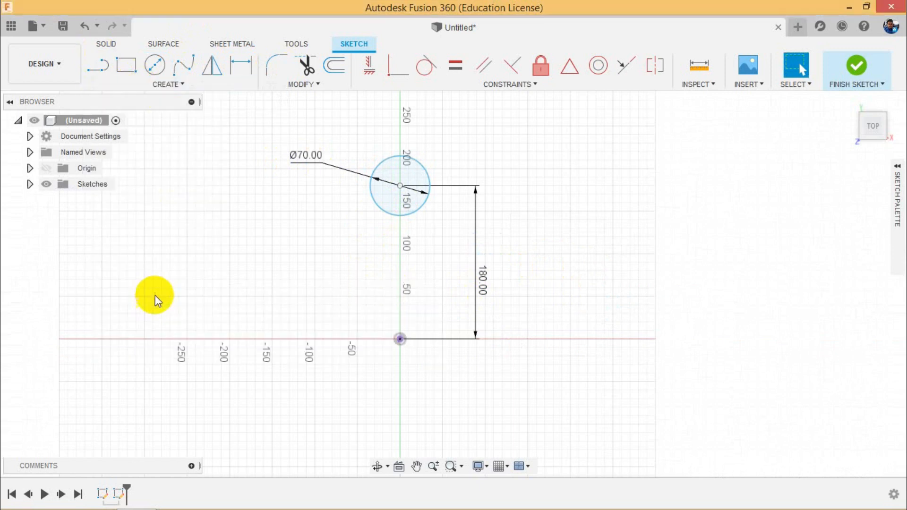
left_click(372, 202)
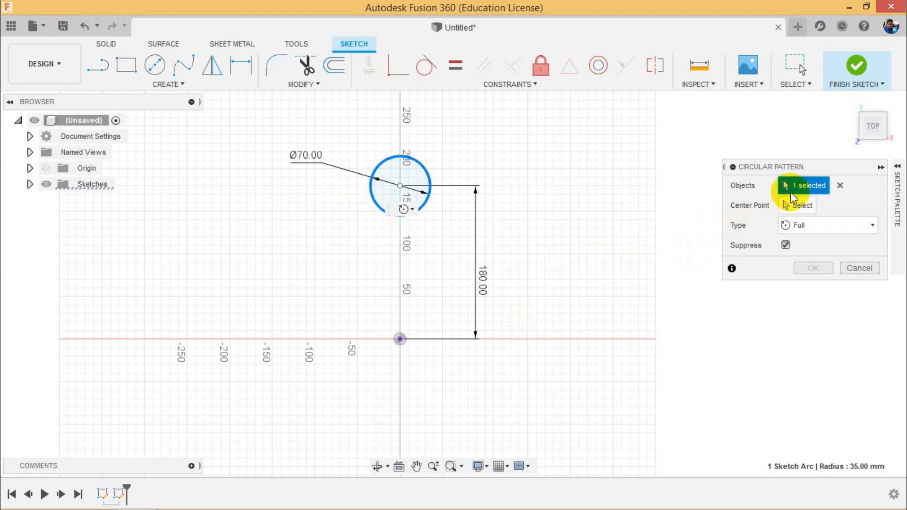
left_click(797, 205)
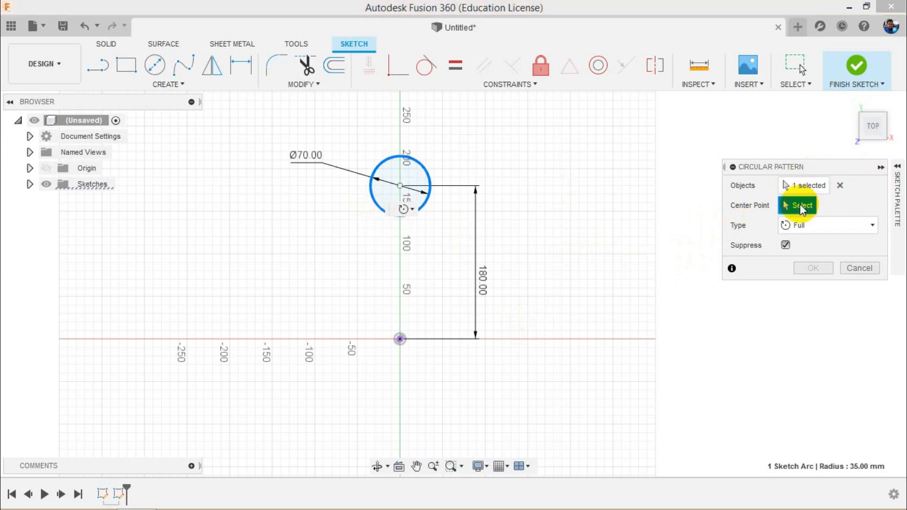
left_click(399, 339)
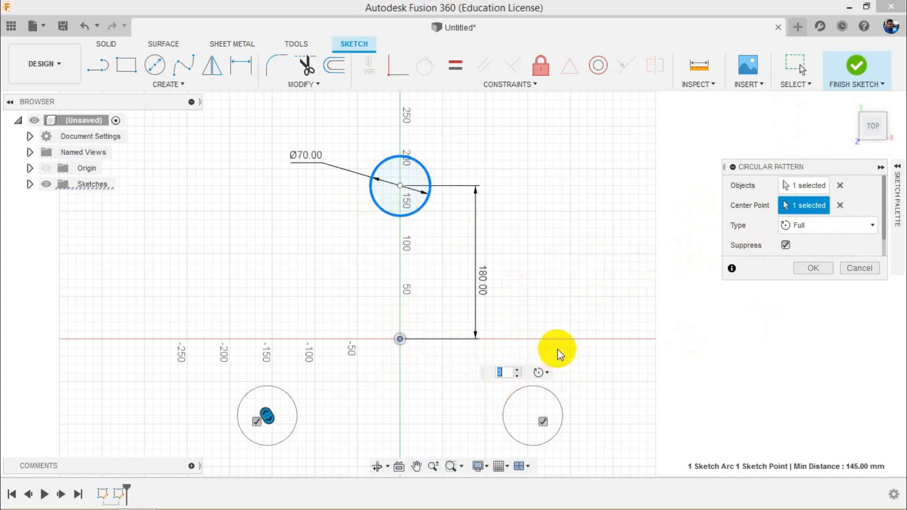
type("10")
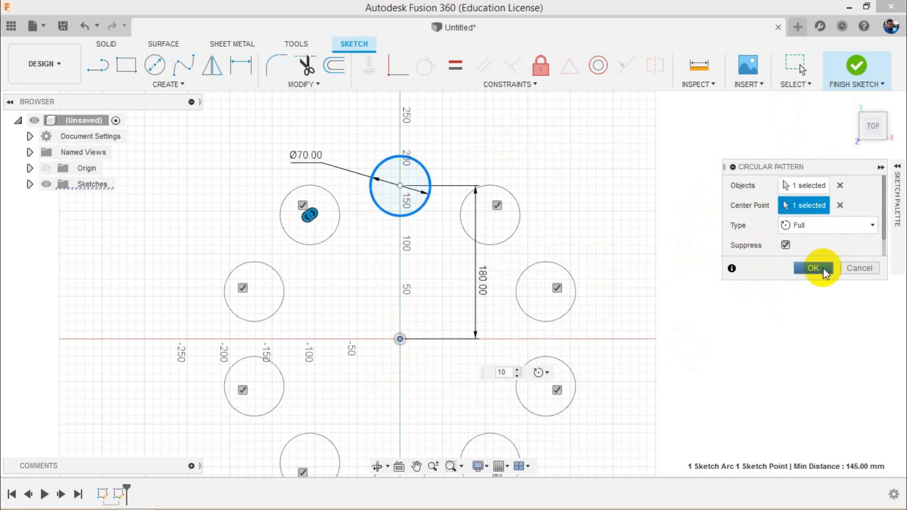
left_click(822, 267)
Step: Delete all the circles of the circular pattern together with their dimensions
scroll(671, 252, "down", 3)
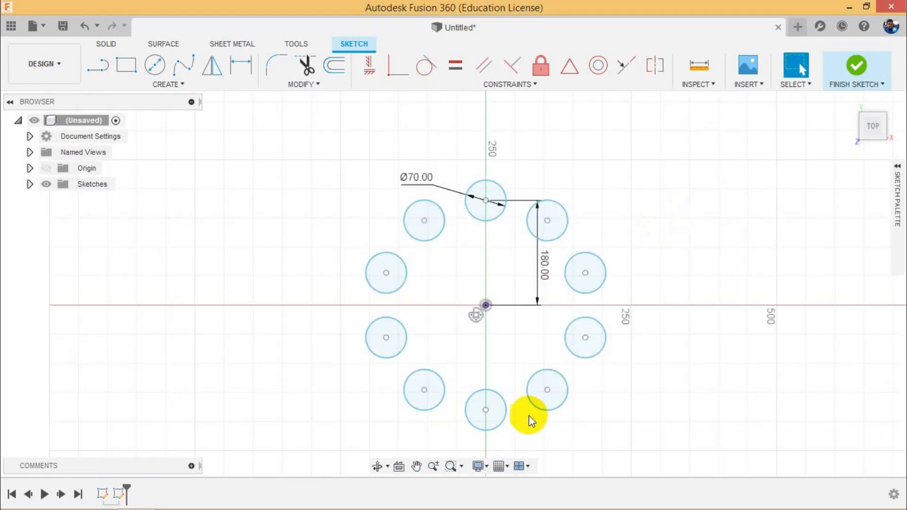
scroll(528, 415, "up", 2)
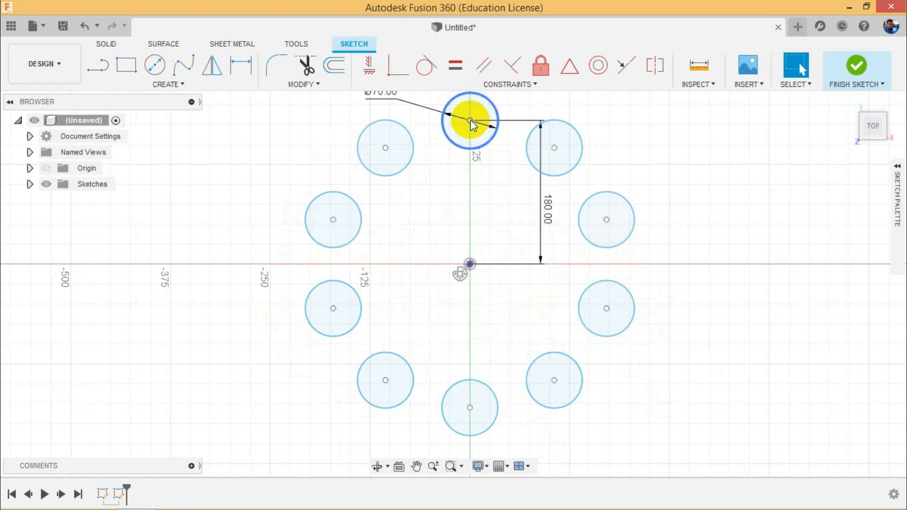
scroll(485, 222, "down", 1)
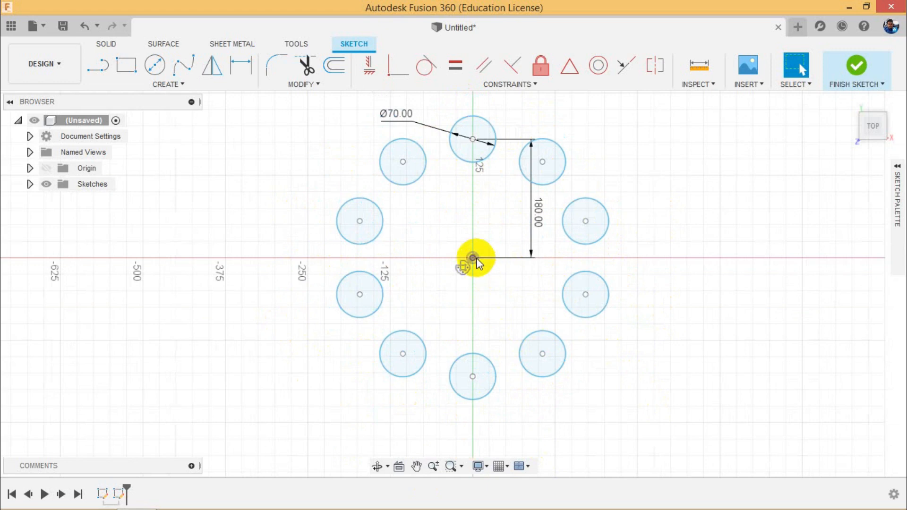
scroll(513, 384, "down", 1)
left_click_drag(723, 145, 230, 433)
key("Delete")
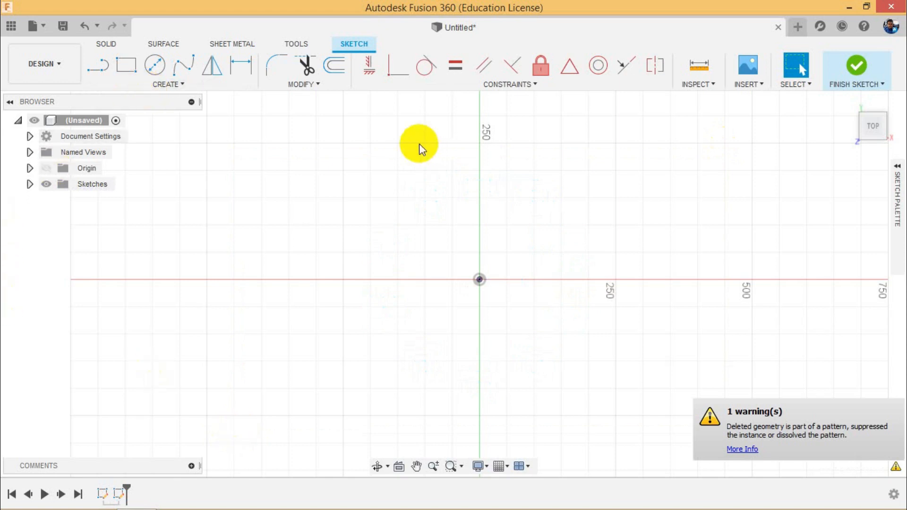
Step: Draw a horizontal line above the origin and a connected vertical line running down from its right end
left_click(104, 69)
left_click(297, 198)
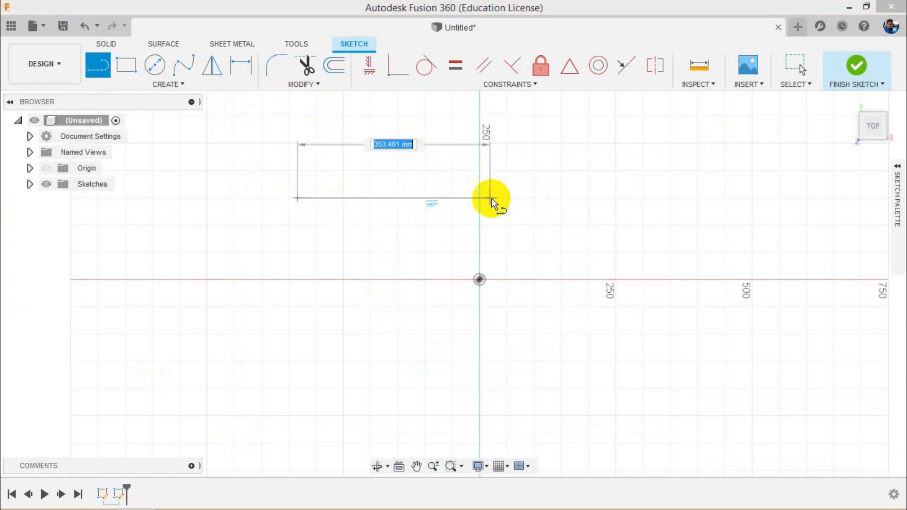
left_click(670, 200)
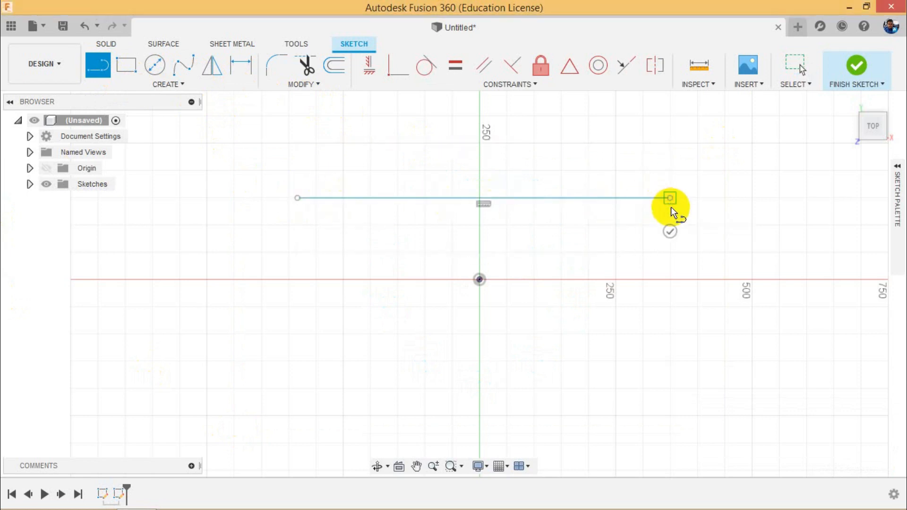
left_click(670, 424)
right_click(442, 307)
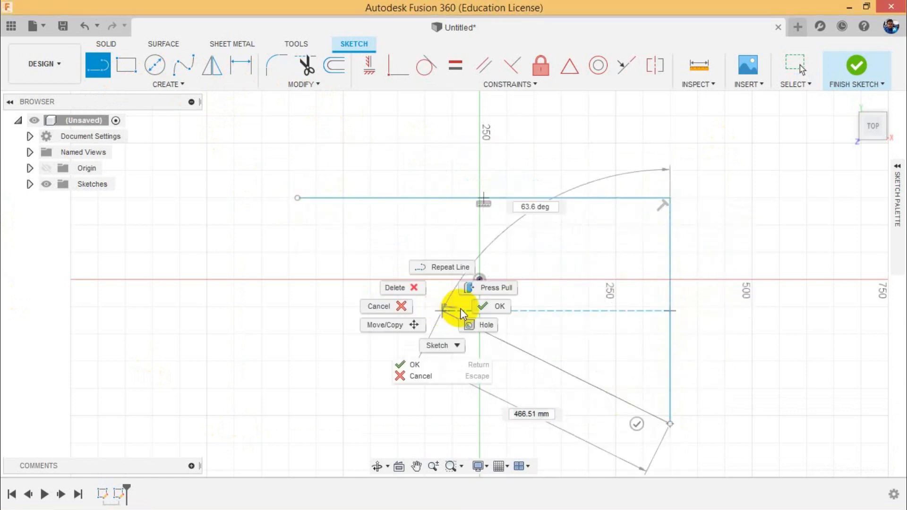
left_click(493, 305)
Step: Dimension the horizontal line's length to 700 mm
scroll(604, 269, "up", 1)
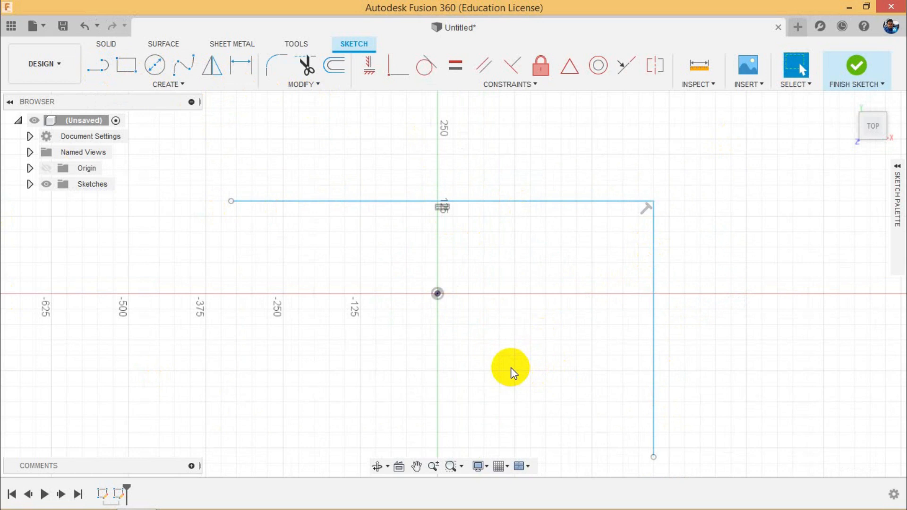
left_click(240, 66)
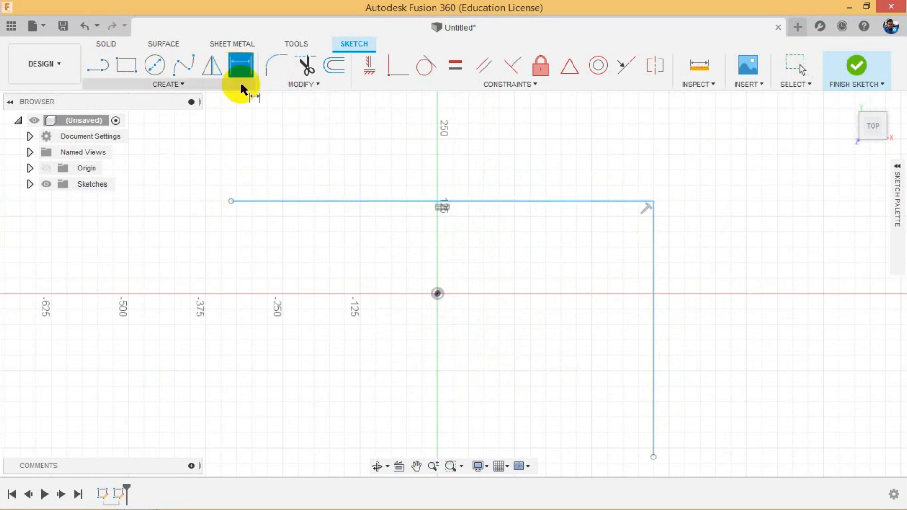
left_click(370, 201)
left_click(384, 168)
type("700")
key("Return")
Step: Dimension the vertical line's length to 700 mm
left_click(664, 249)
left_click(700, 268)
type("700")
key("Return")
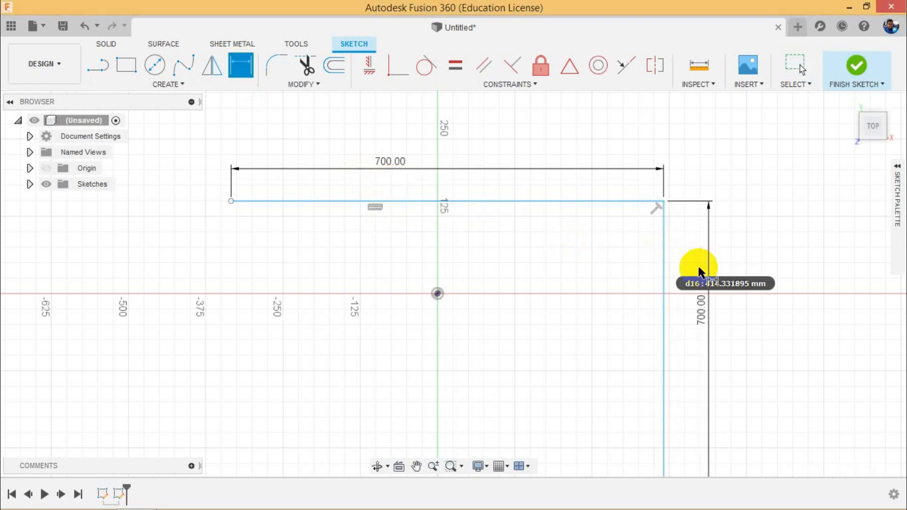
right_click(657, 213)
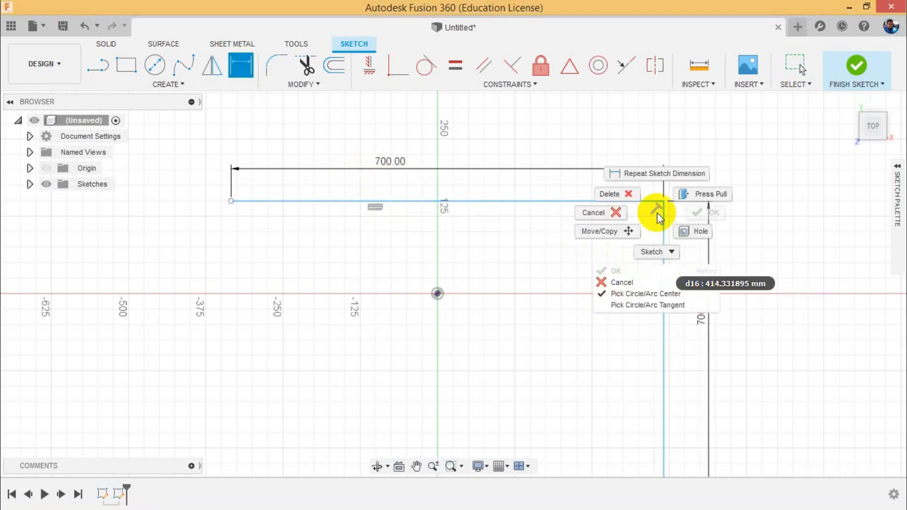
left_click(616, 214)
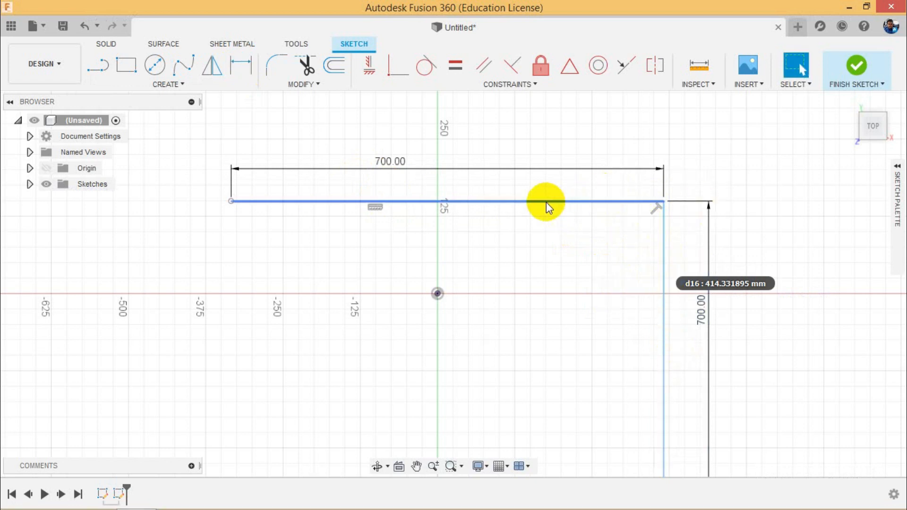
Step: Create a 2-Tangent Circle about 279 mm in diameter, touching the horizontal and vertical lines inside their corner
left_click(170, 85)
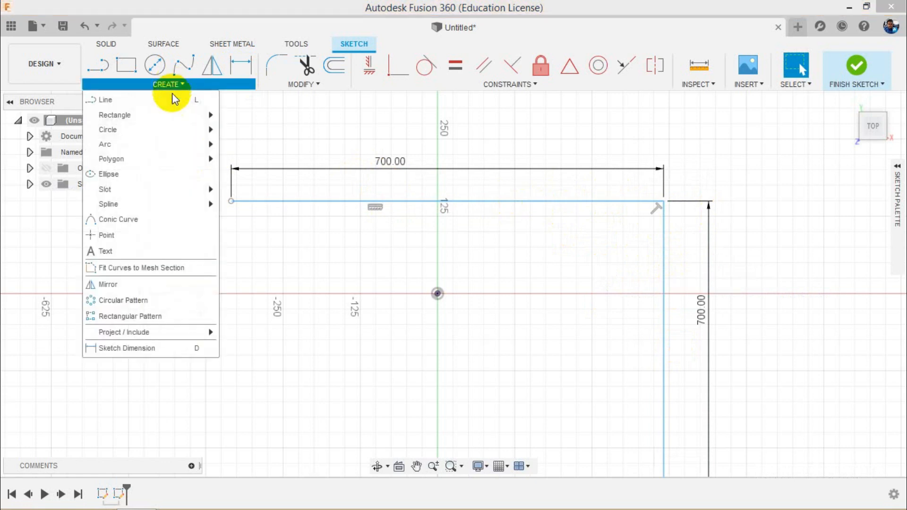
mouse_move(166, 131)
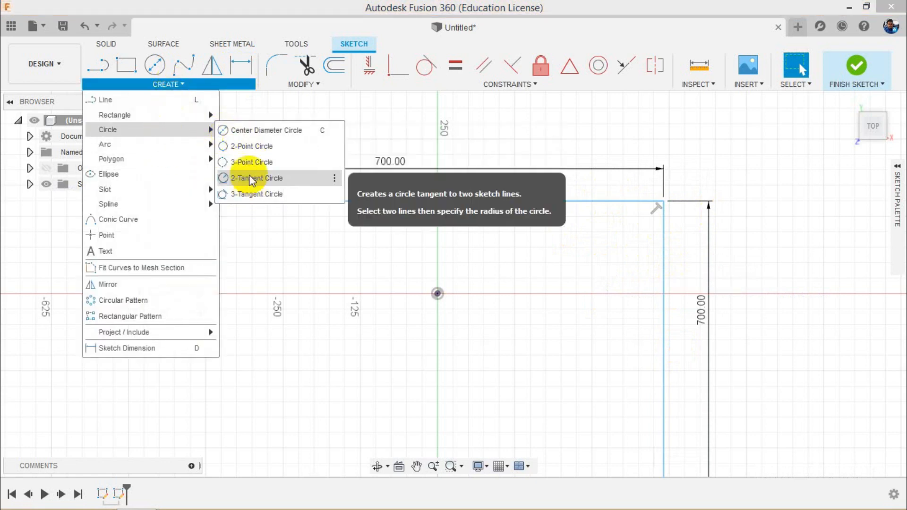
left_click(248, 178)
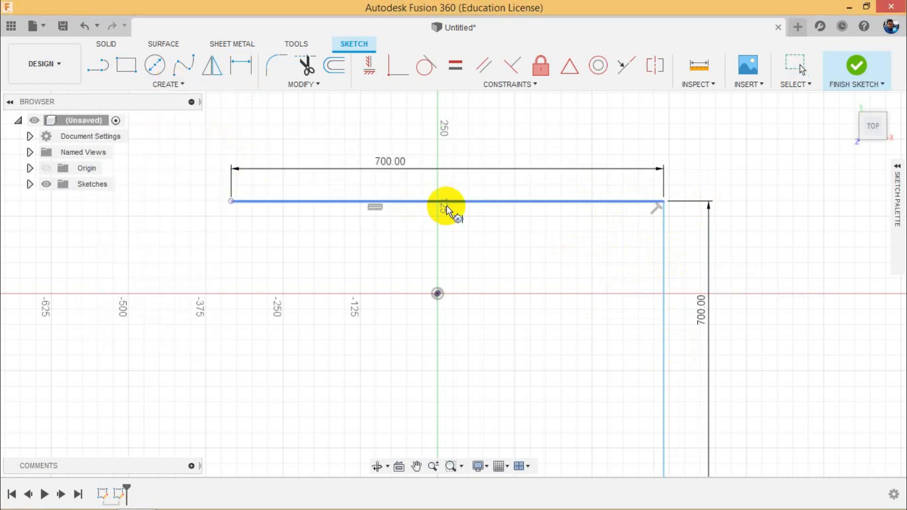
left_click(512, 202)
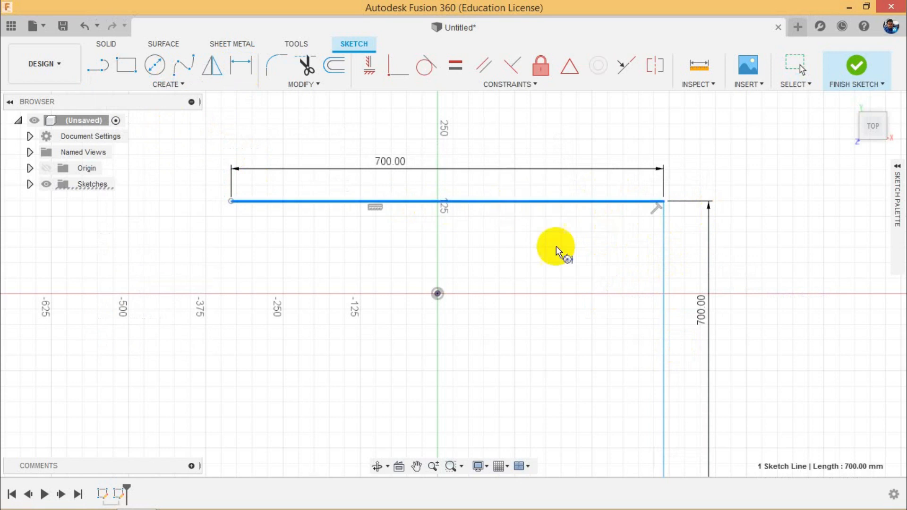
left_click(661, 305)
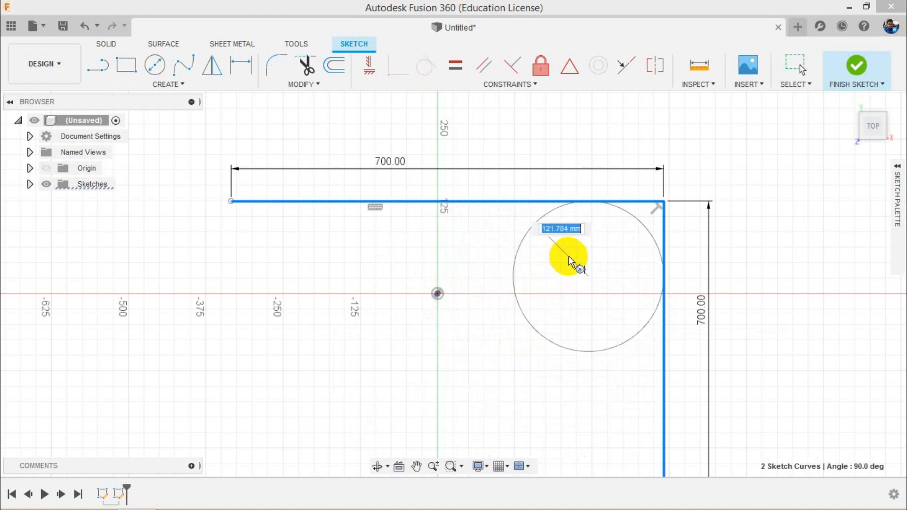
left_click(554, 267)
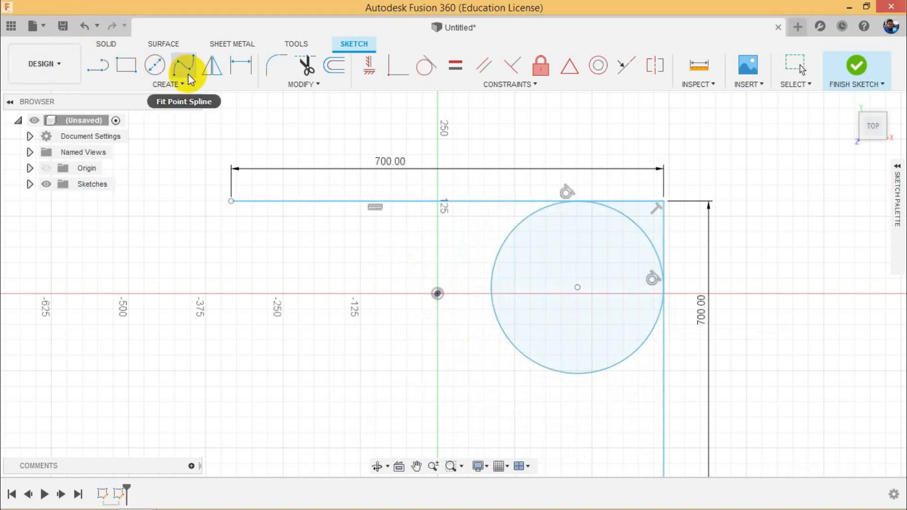
Step: Dimension the tangent circle's diameter to 200 mm
left_click(254, 70)
left_click(507, 227)
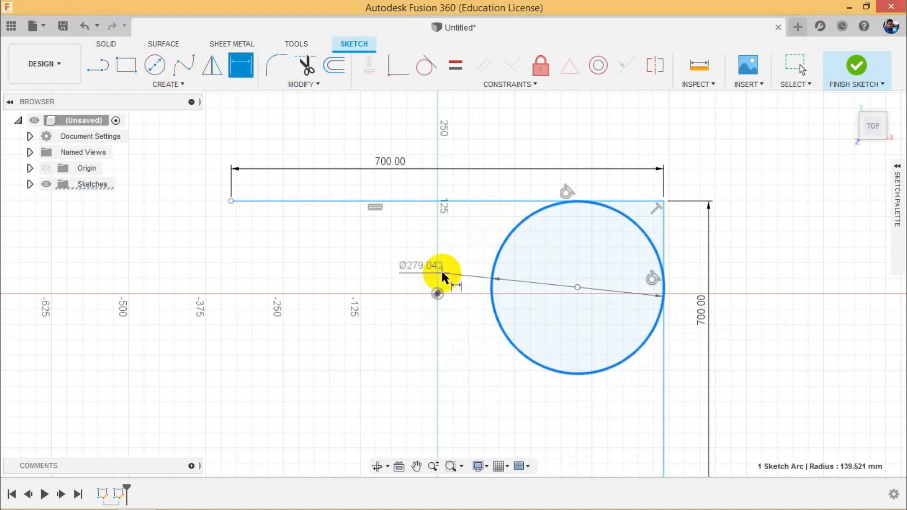
left_click(438, 274)
type("200")
key("Return")
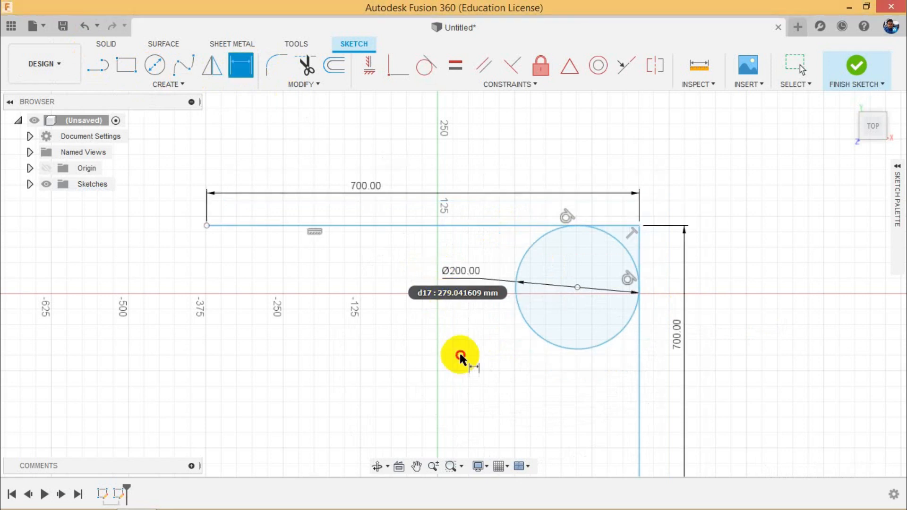
Step: Trim the line ends beyond the tangent points and the circle's larger arc, leaving only the rounded corner between the lines
right_click(462, 354)
left_click(406, 354)
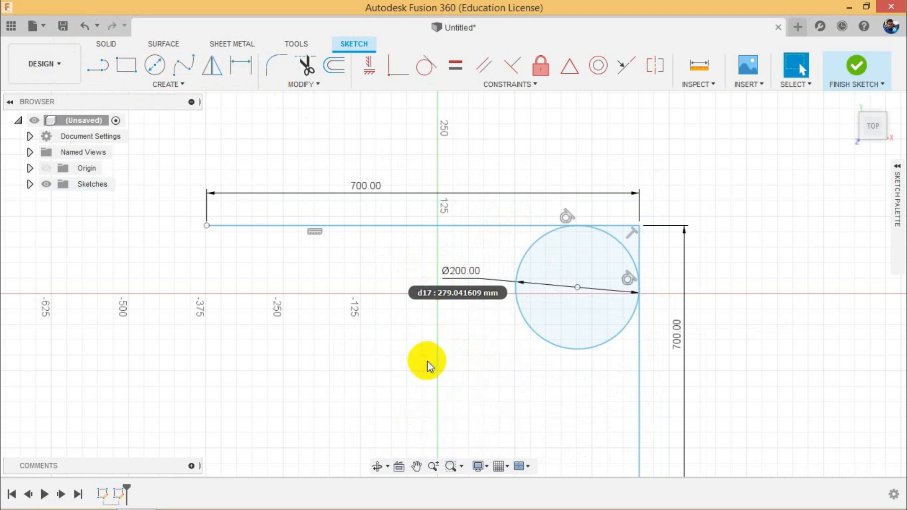
scroll(624, 251, "up", 2)
scroll(624, 251, "up", 2)
left_click(306, 65)
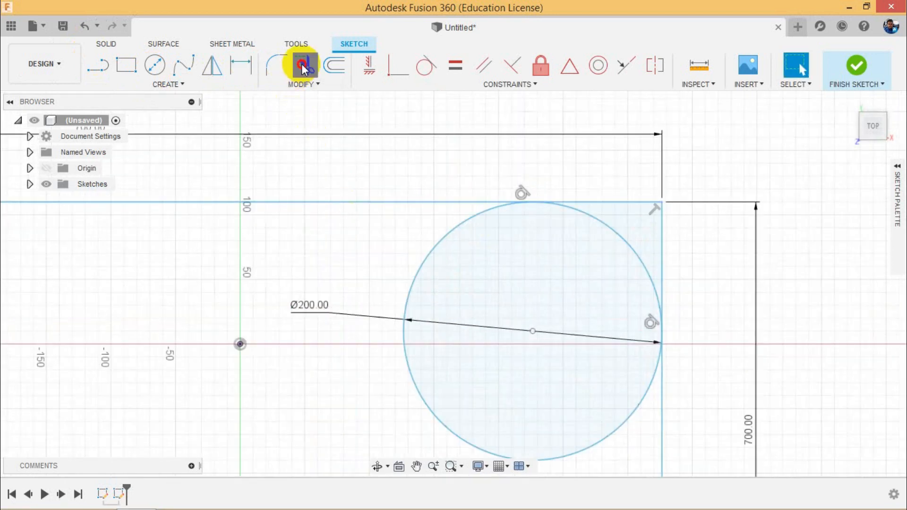
left_click(628, 202)
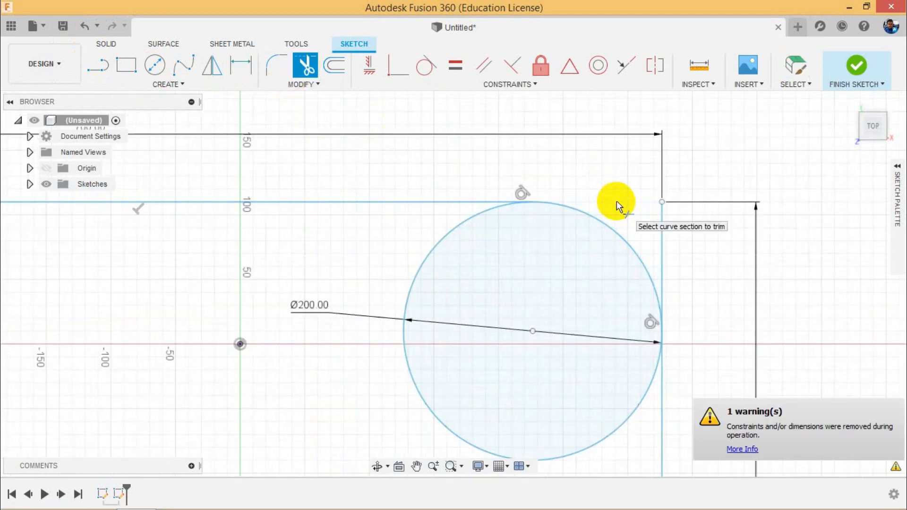
left_click(661, 250)
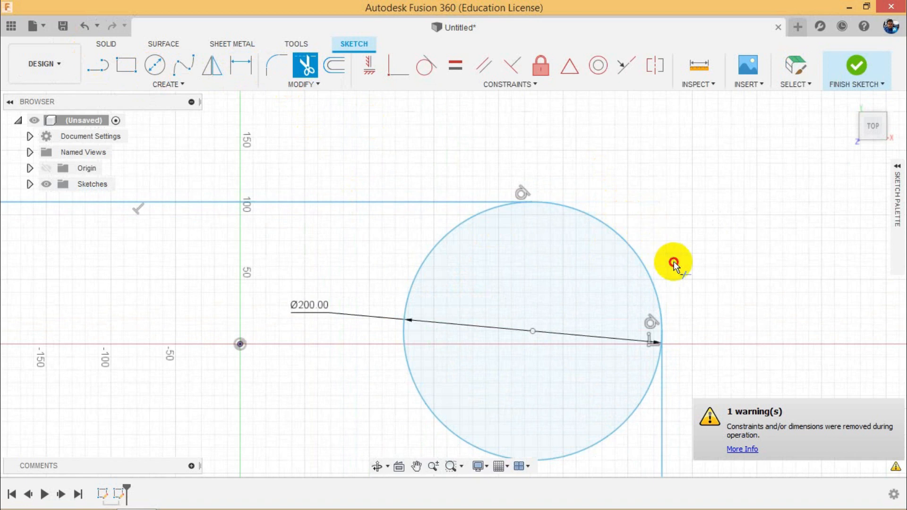
left_click(472, 269)
scroll(649, 296, "down", 2)
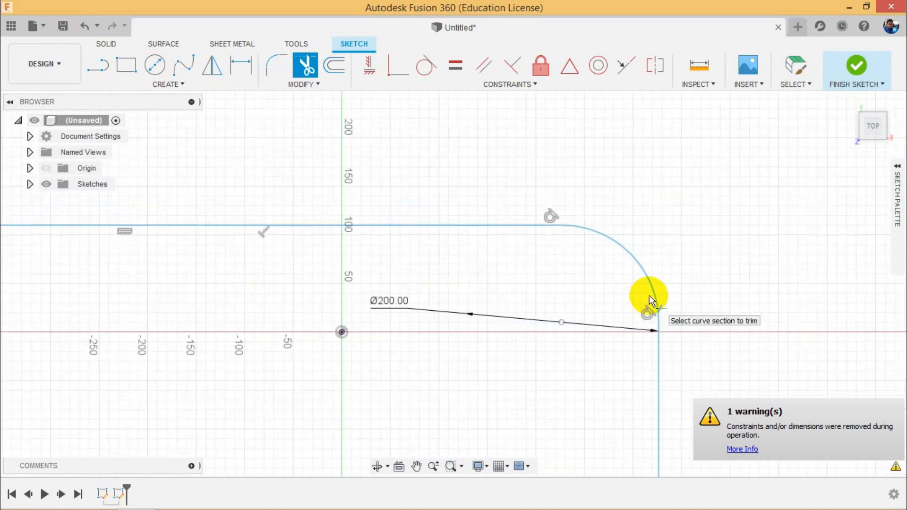
scroll(581, 294, "down", 1)
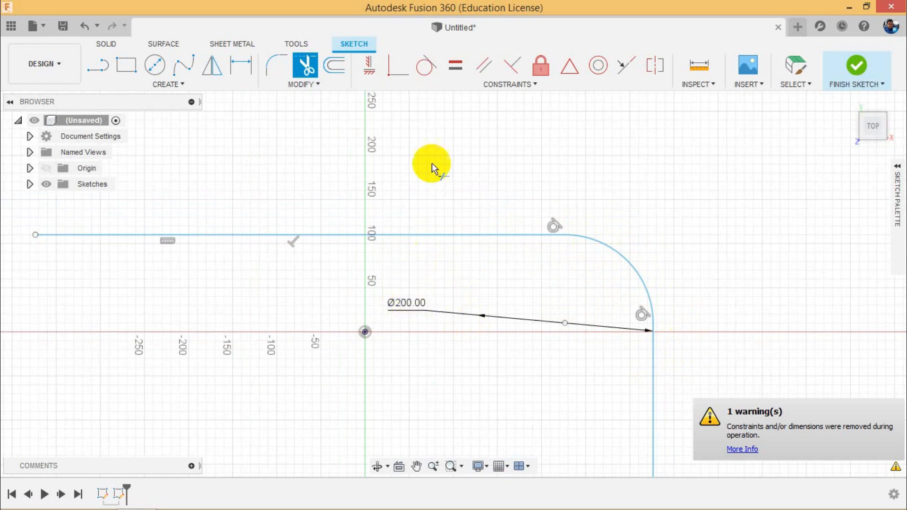
right_click(473, 161)
left_click(502, 169)
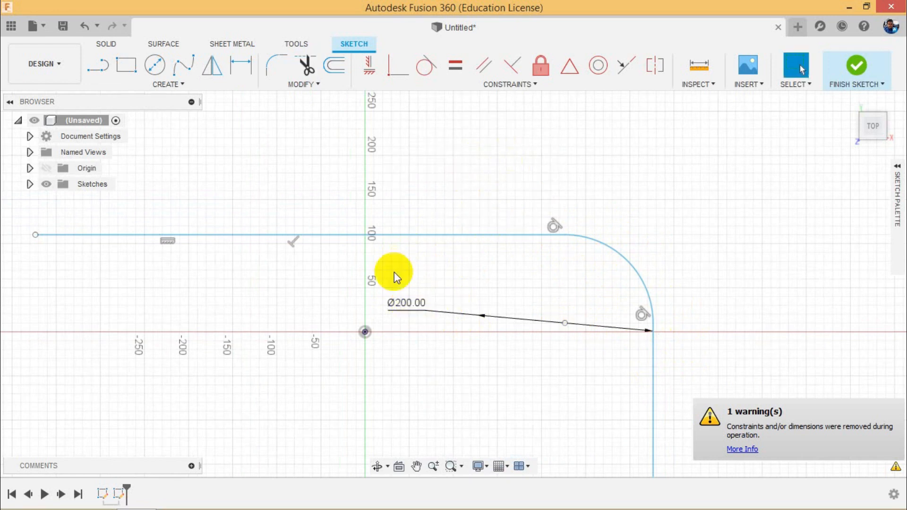
Step: Move the Ø200 dimension text below the horizontal axis so its leader crosses the corner arc diagonally
left_click_drag(401, 304, 495, 384)
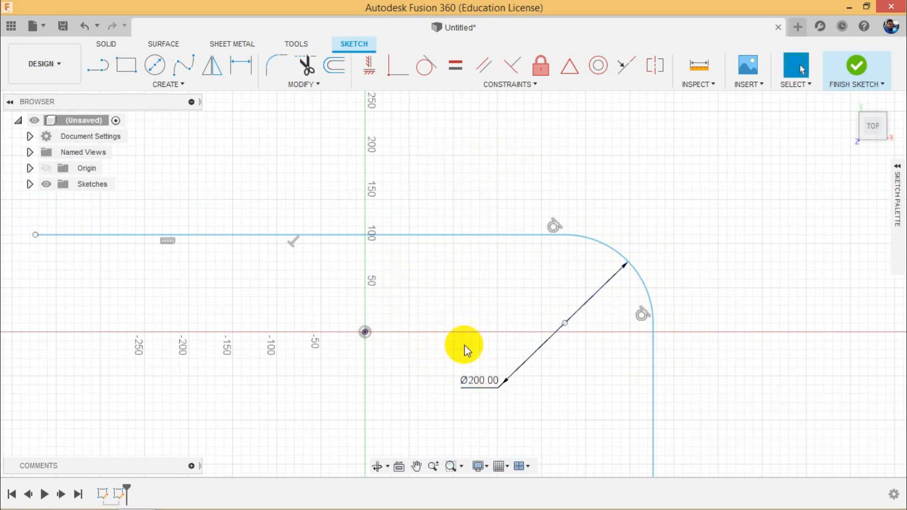
mouse_move(468, 387)
left_mouse_down()
mouse_move(461, 330)
mouse_move(469, 324)
mouse_move(439, 320)
mouse_move(471, 371)
left_mouse_up()
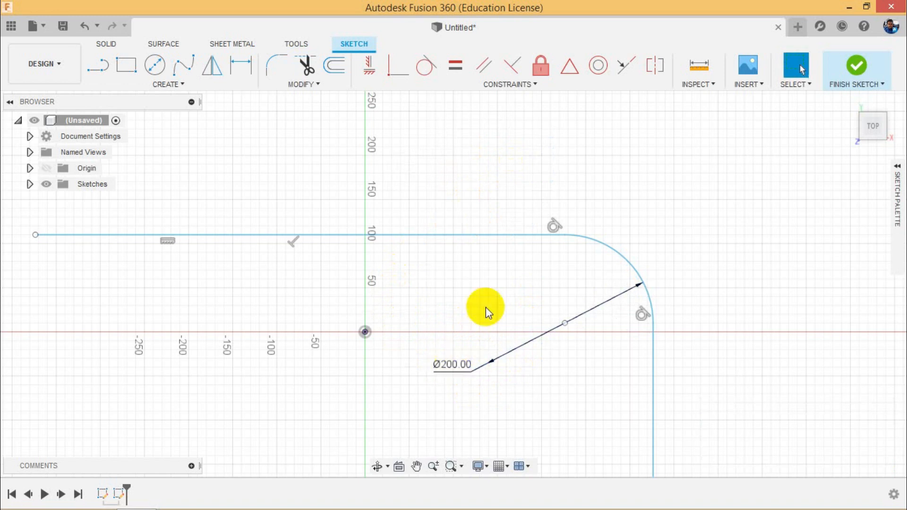
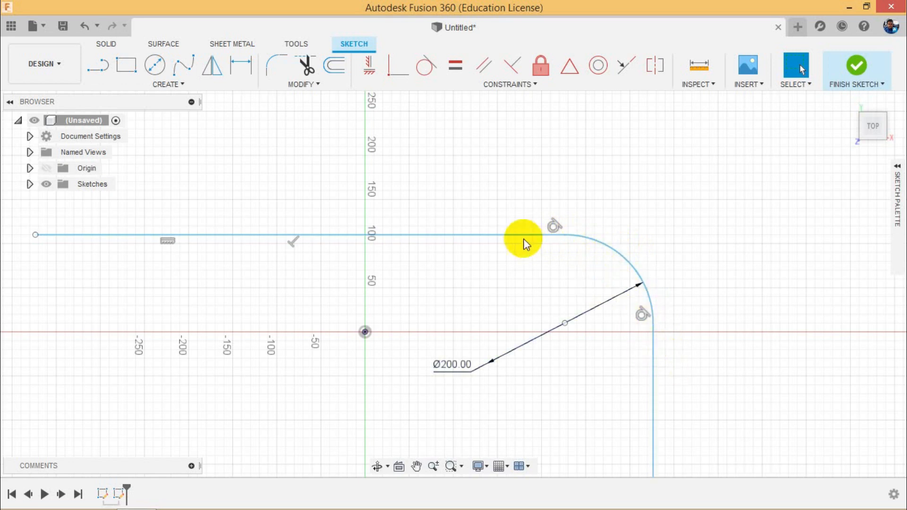
Step: Undo the dimension text moves and all the trims on the circle and the two lines
key("ctrl+z")
key("ctrl+z")
key("ctrl+z")
key("ctrl+z")
key("ctrl+z")
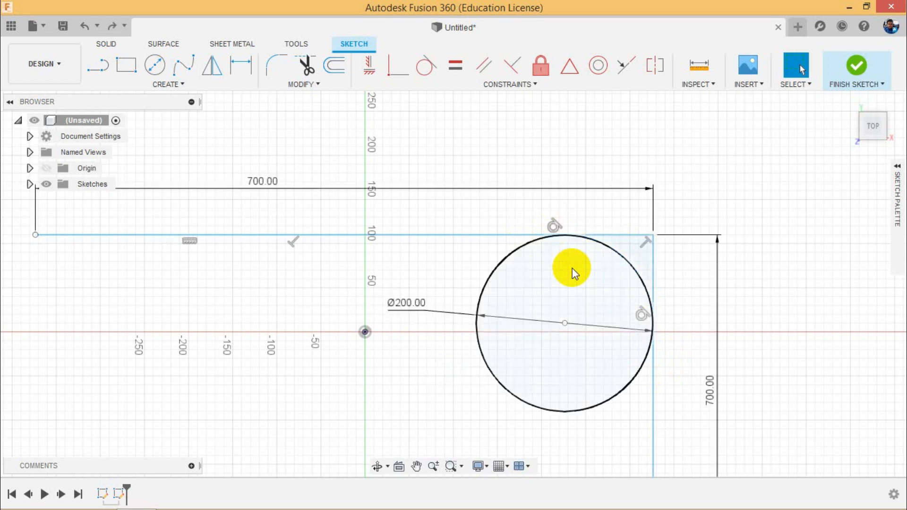
Step: Undo the circle's diameter dimension and the 2-Tangent Circle, keeping only the two dimensioned perpendicular lines
key("ctrl+z")
key("ctrl+z")
key("ctrl+z")
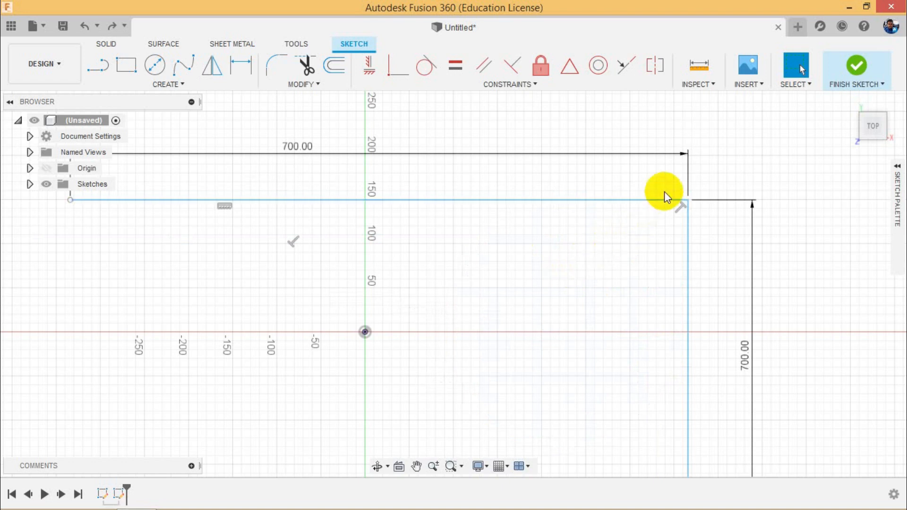
Step: Fillet the corner between the horizontal and vertical lines with a 100 mm radius
left_click(272, 71)
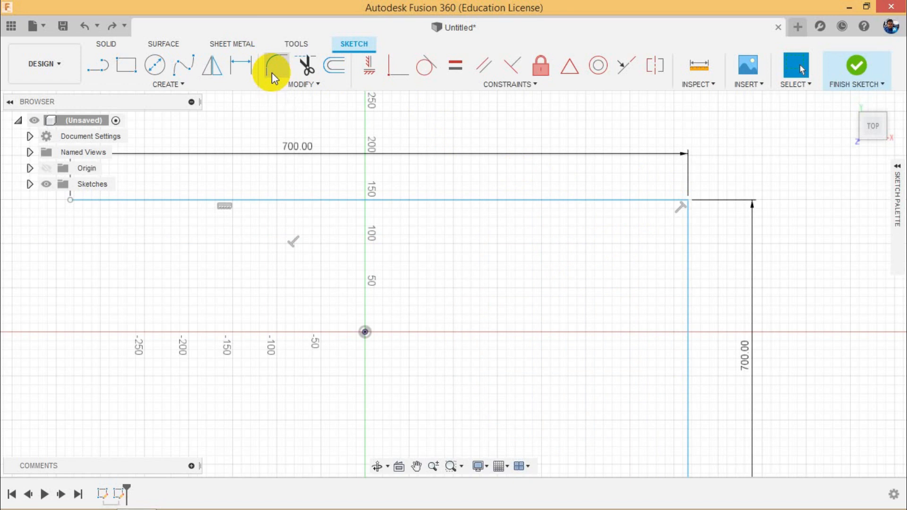
left_click(669, 204)
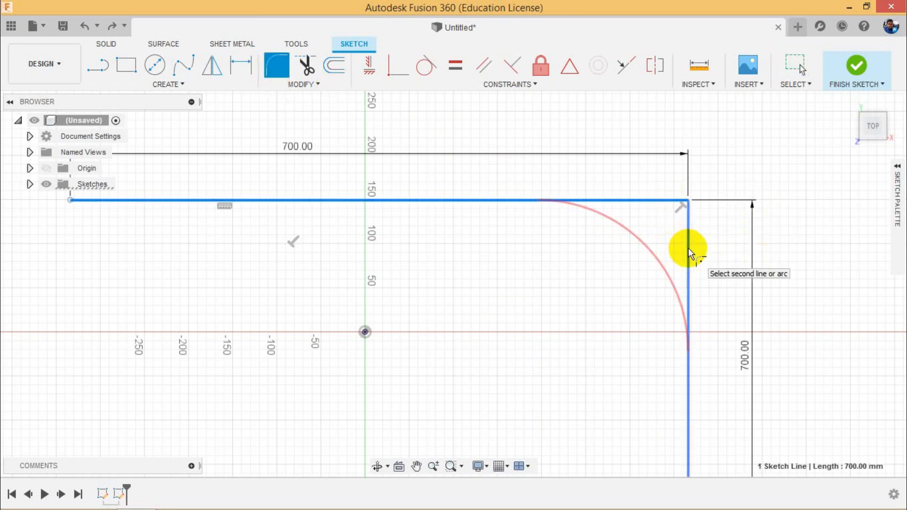
left_click(688, 250)
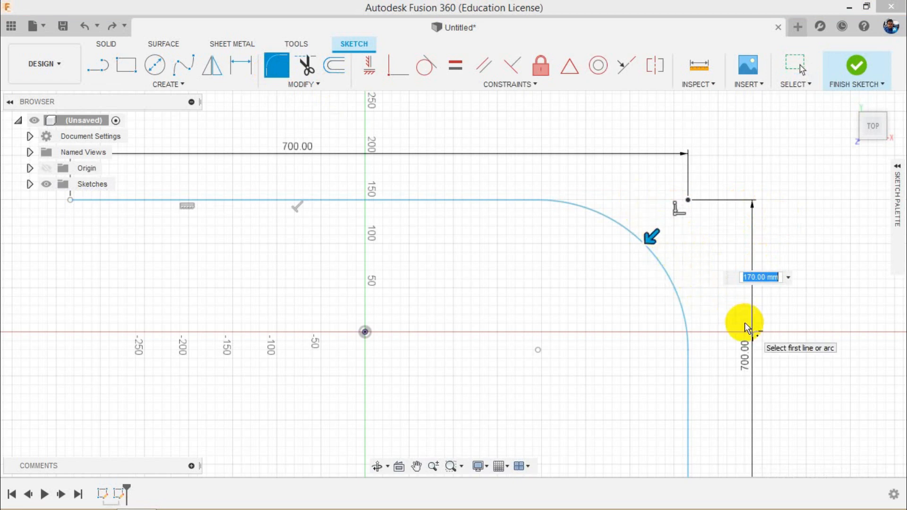
type("100")
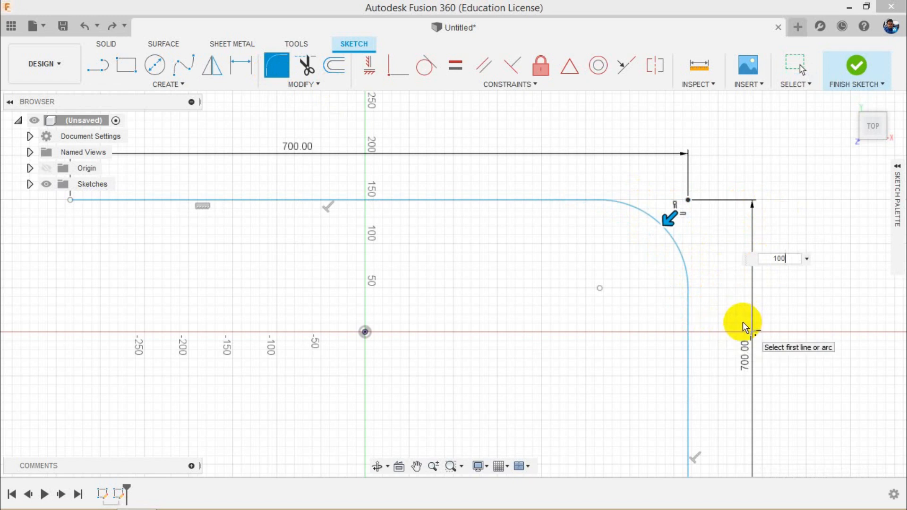
key("Return")
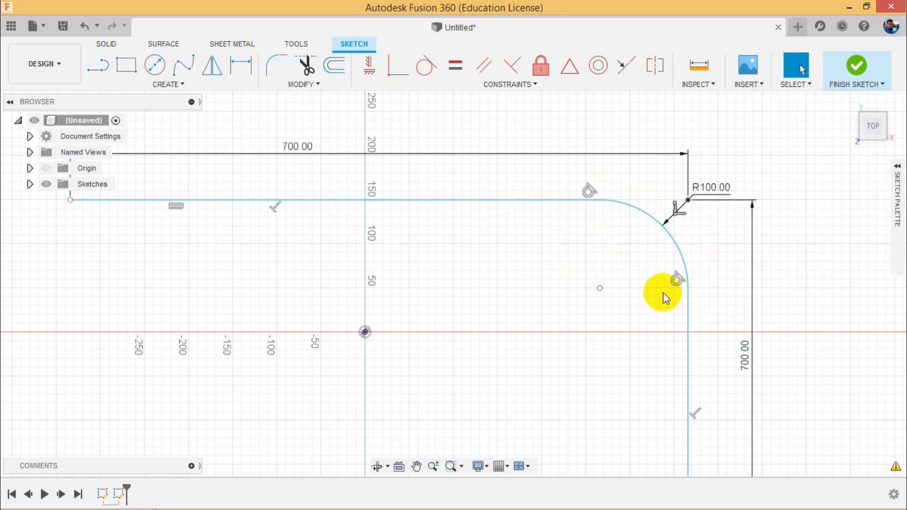
scroll(654, 304, "down", 1)
scroll(654, 304, "down", 1)
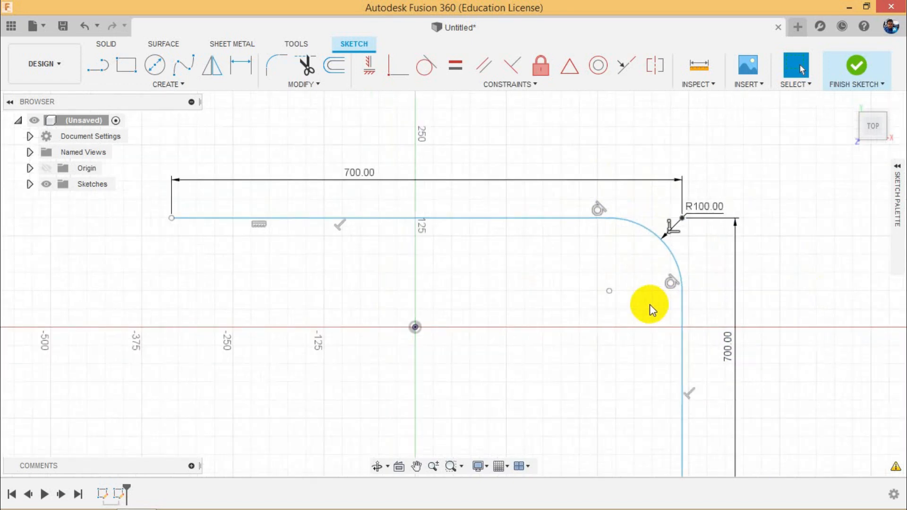
right_click(603, 298)
left_click(567, 280)
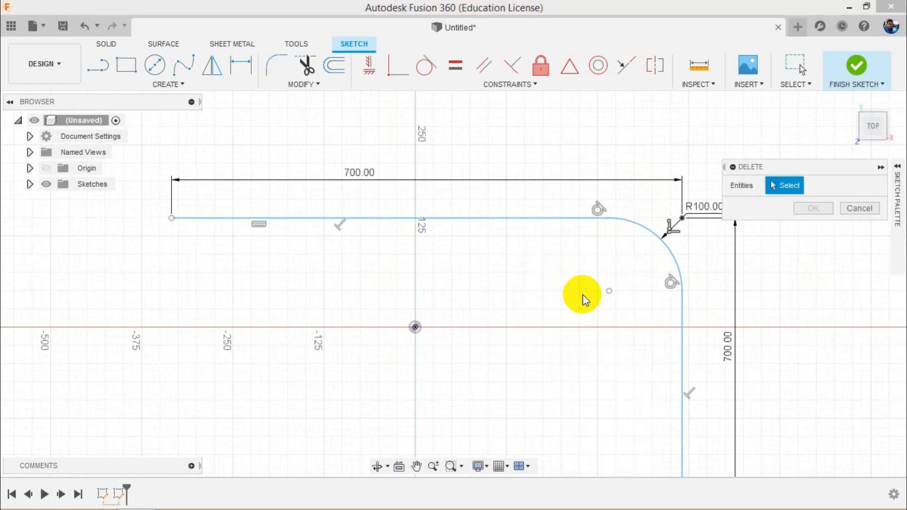
left_click(859, 209)
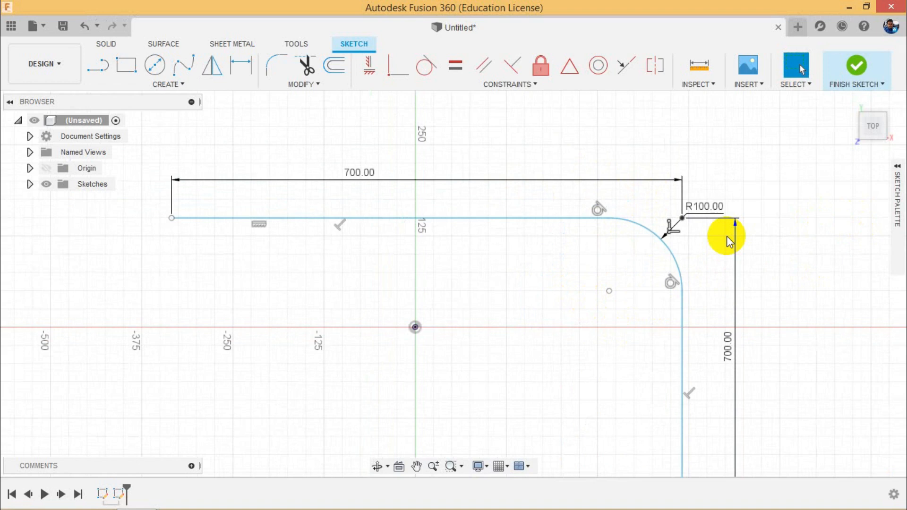
Step: Delete both lines, the corner fillet and all their dimensions from the sketch
scroll(615, 290, "down", 5)
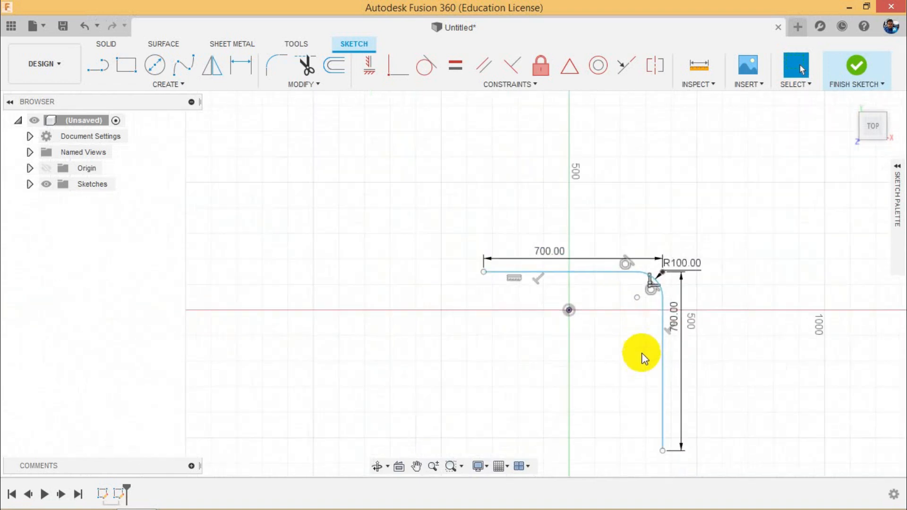
scroll(649, 409, "up", 2)
mouse_move(698, 162)
left_mouse_down()
mouse_move(346, 467)
mouse_move(326, 465)
left_mouse_up()
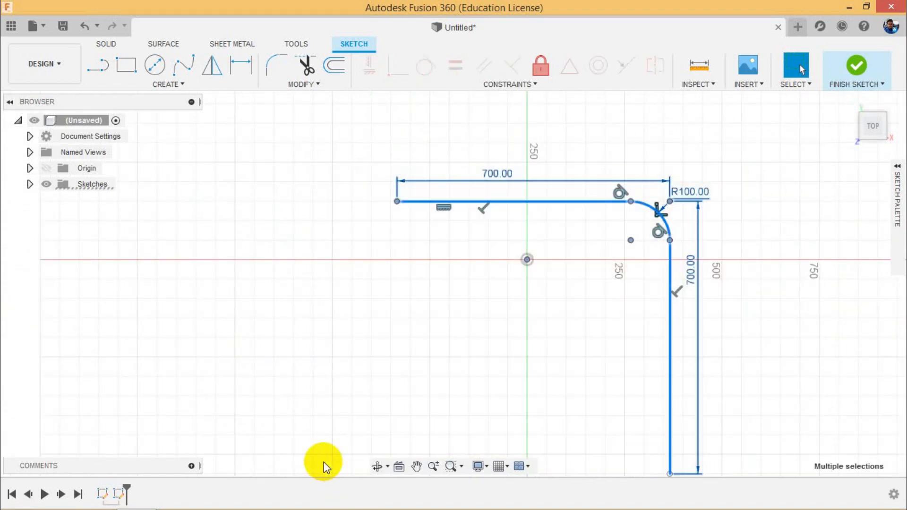
key("Delete")
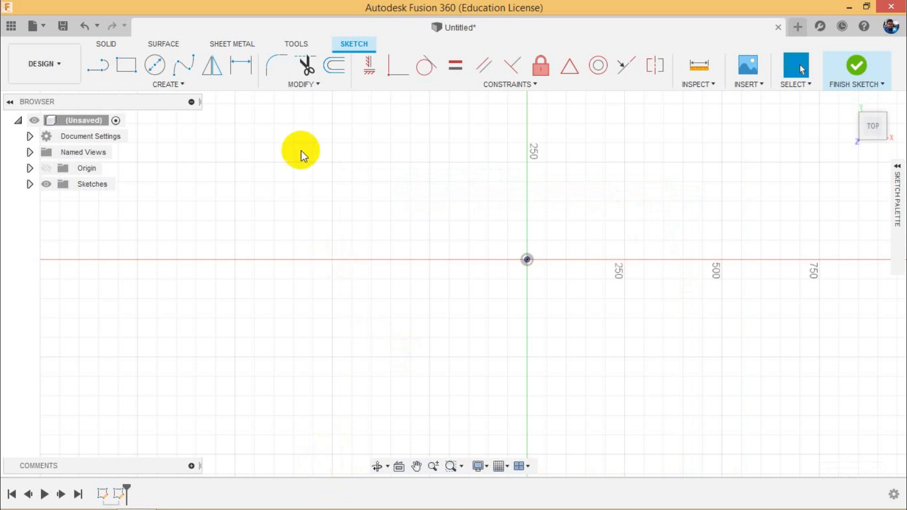
Step: Sketch a single line about 694 mm long above the horizontal axis, sloping gently down to the right
scroll(528, 228, "down", 2)
scroll(526, 216, "up", 1)
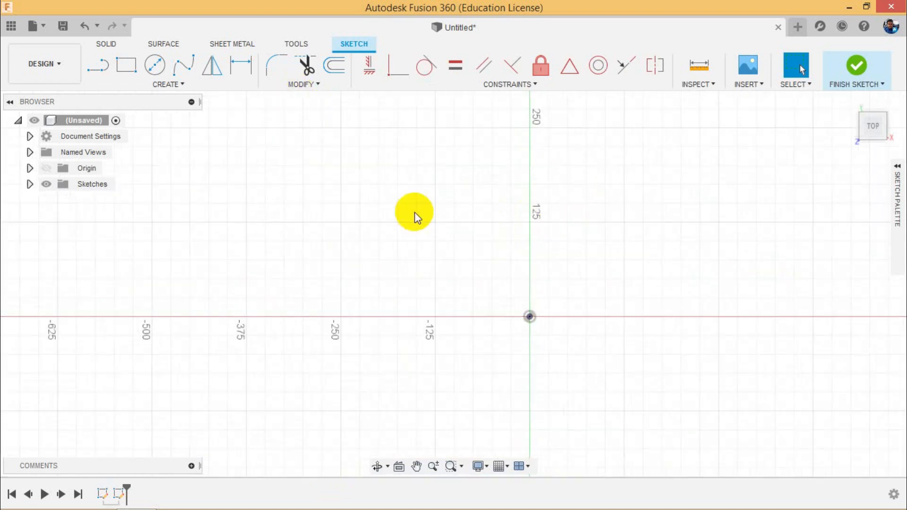
left_click(101, 66)
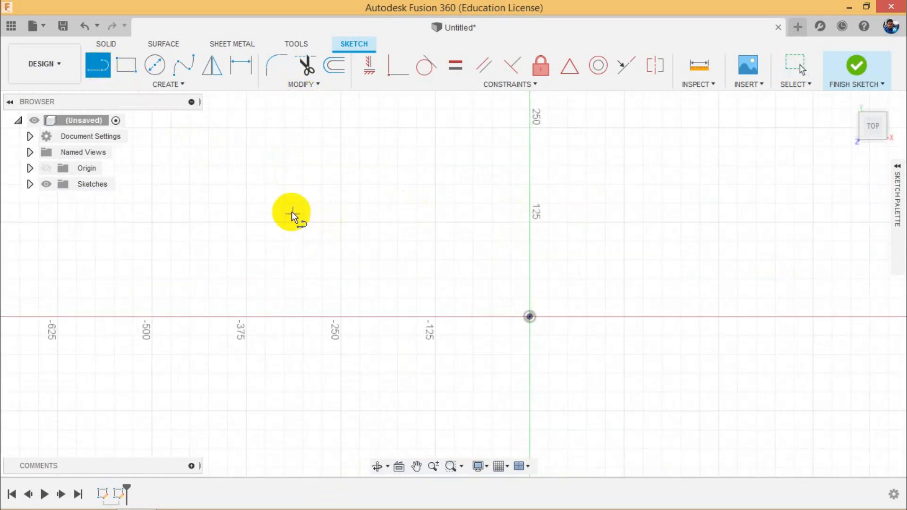
left_click(277, 193)
left_click(793, 274)
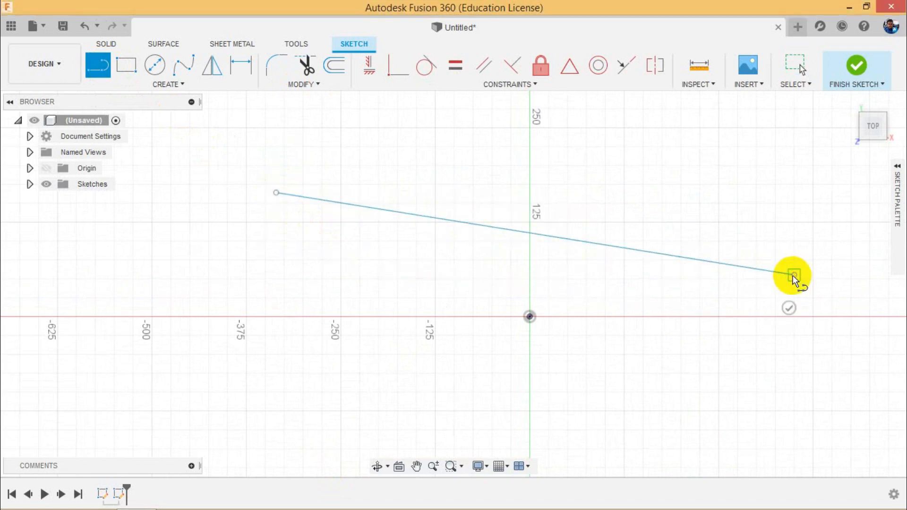
right_click(665, 379)
left_click(716, 378)
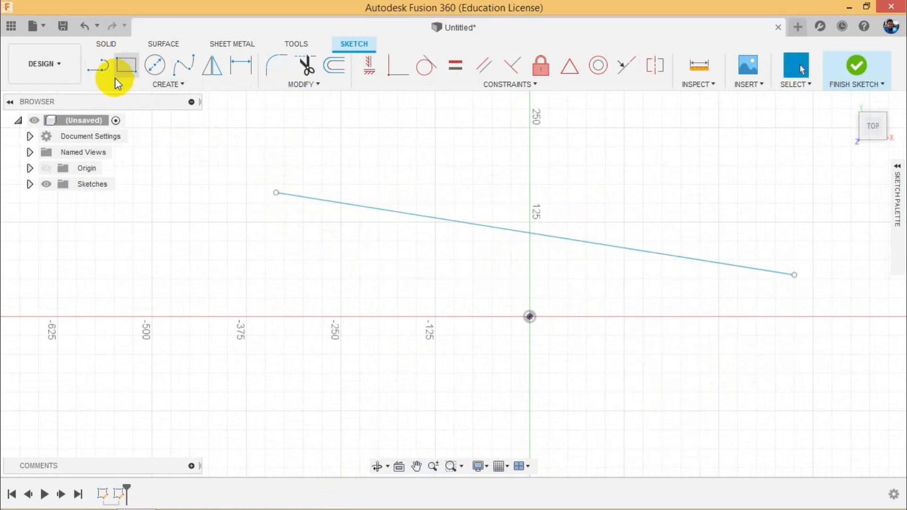
Step: Dimension the sloping line's aligned length to 700 mm
left_click(321, 196)
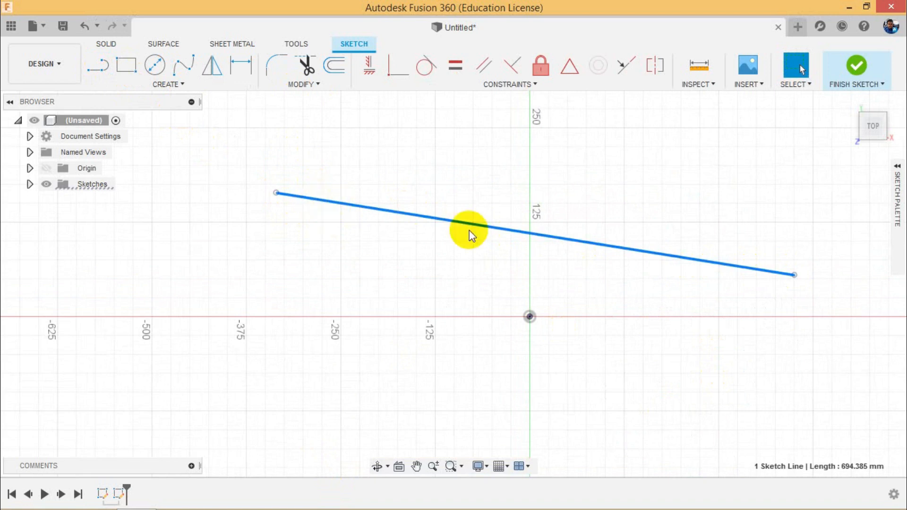
left_click(242, 75)
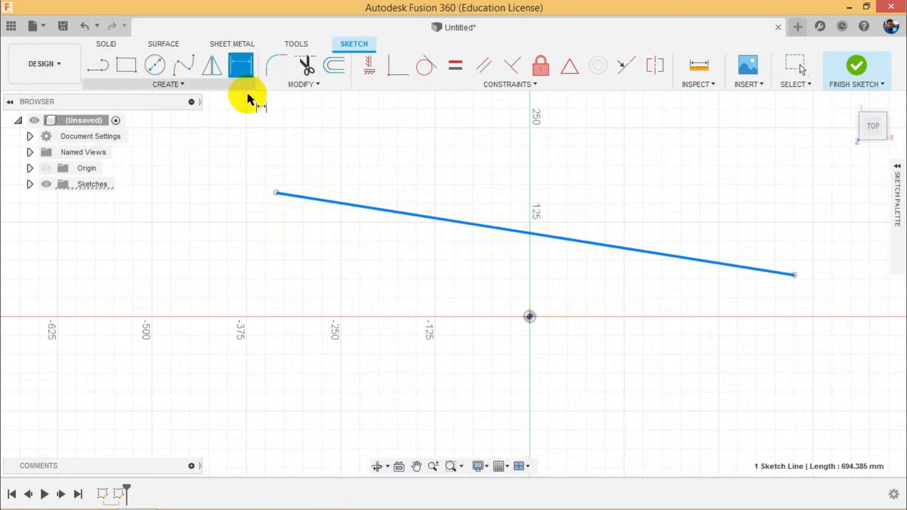
left_click(490, 264)
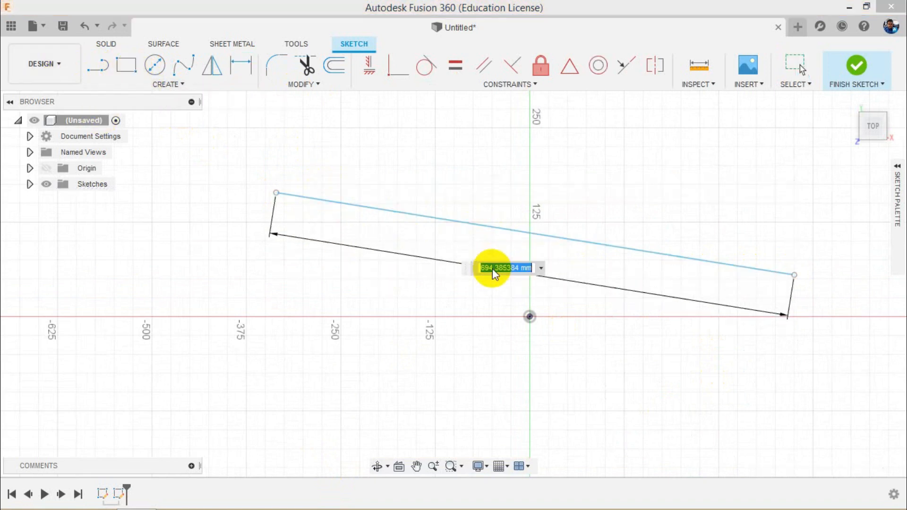
type("700")
key("Return")
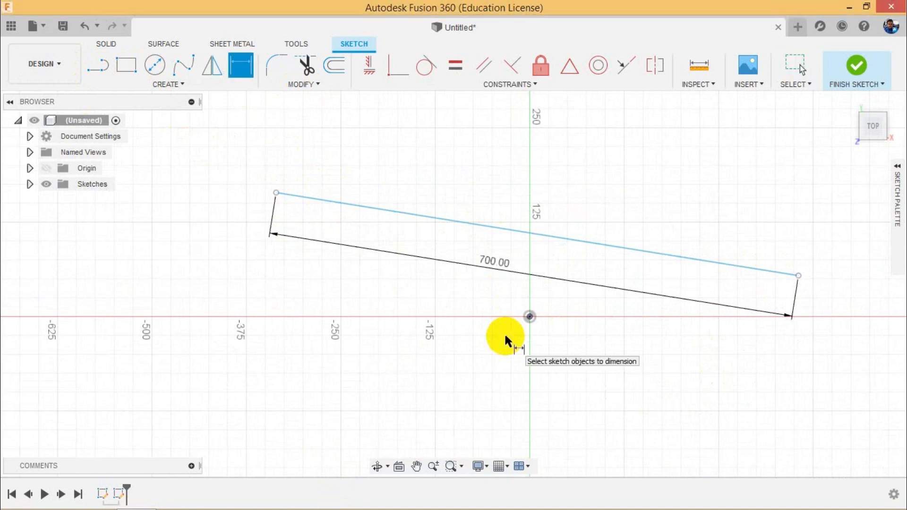
right_click(502, 333)
left_click(451, 332)
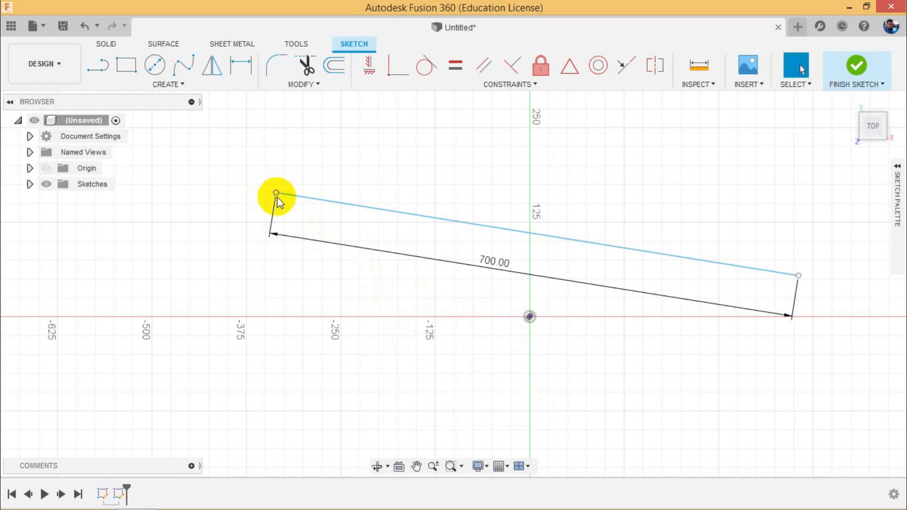
left_click(397, 217)
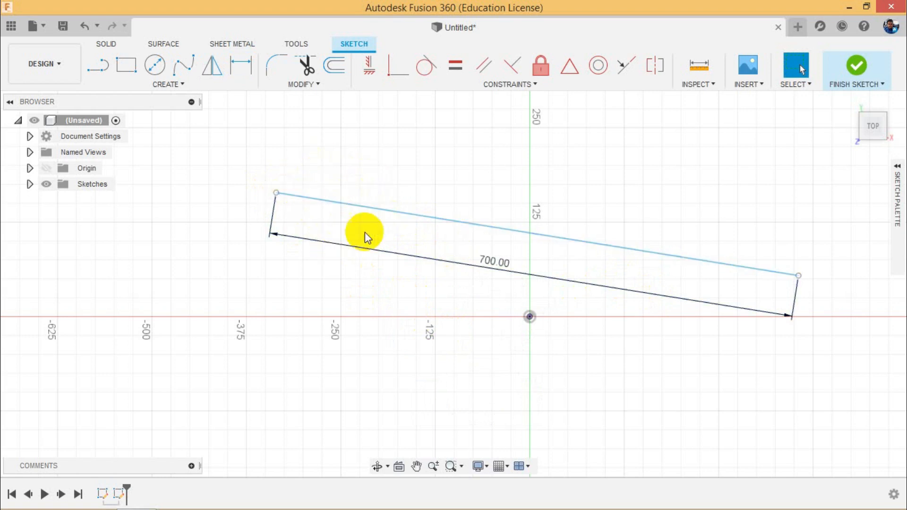
left_click(351, 201)
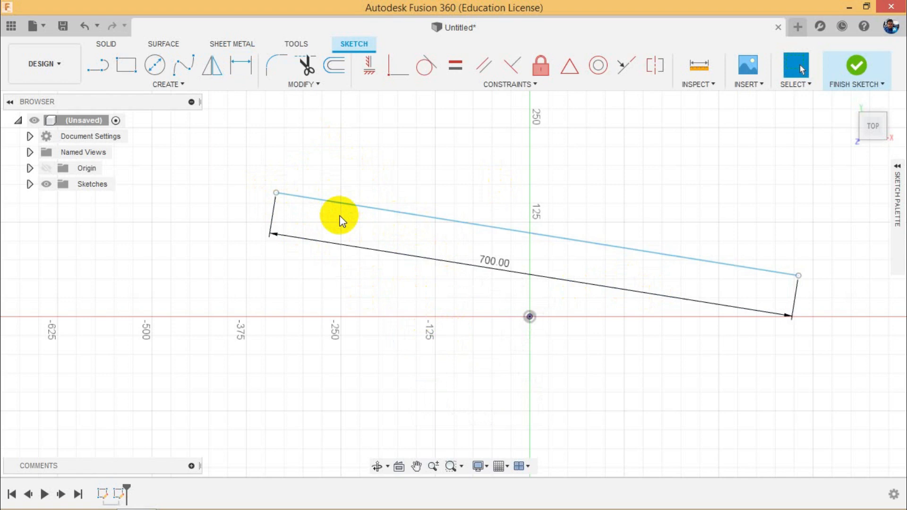
Step: Switch to Paint and draw a nearly horizontal straight black line across the canvas
left_click(9, 496)
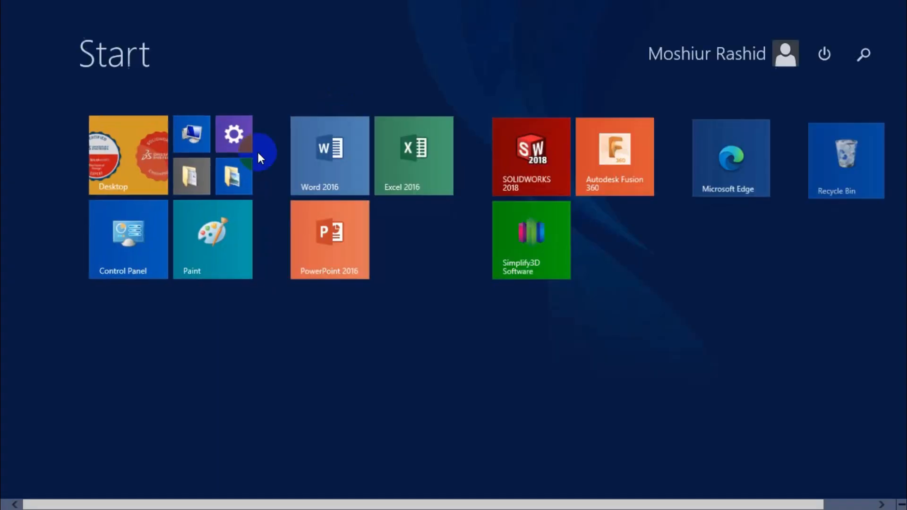
left_click(204, 228)
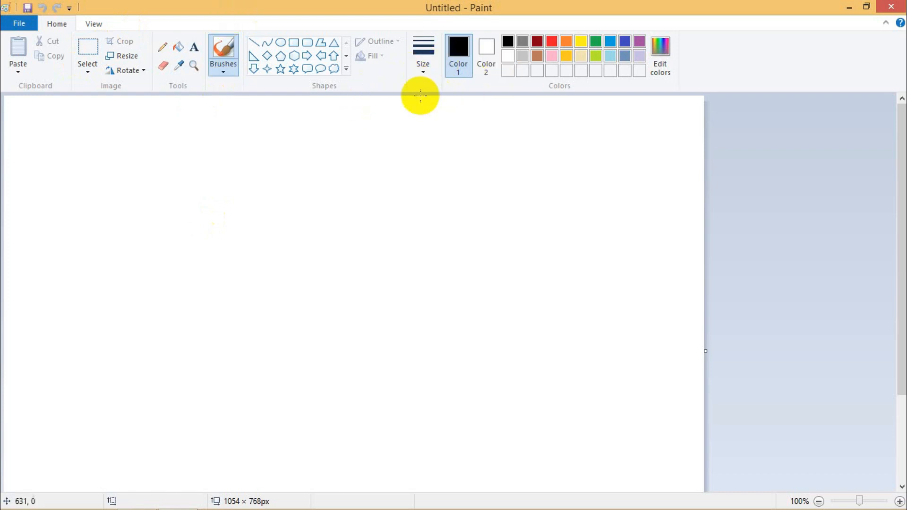
left_click(257, 46)
left_click_drag(68, 283, 614, 279)
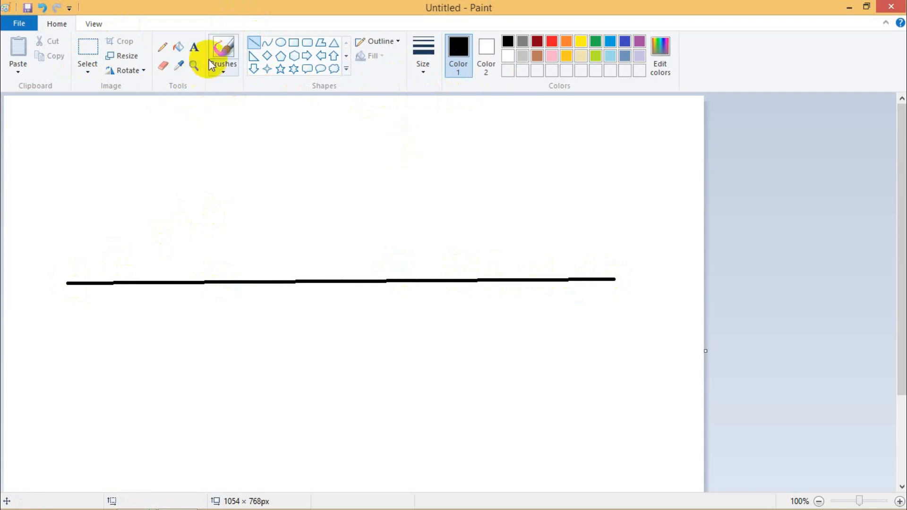
Step: Erase the left end of the black line and close Paint without saving the drawing
left_click(167, 65)
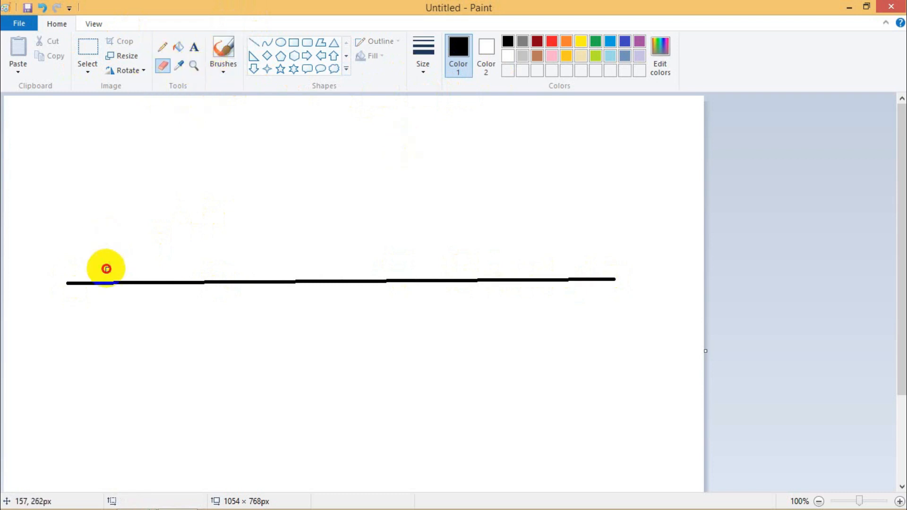
left_click_drag(179, 282, 63, 286)
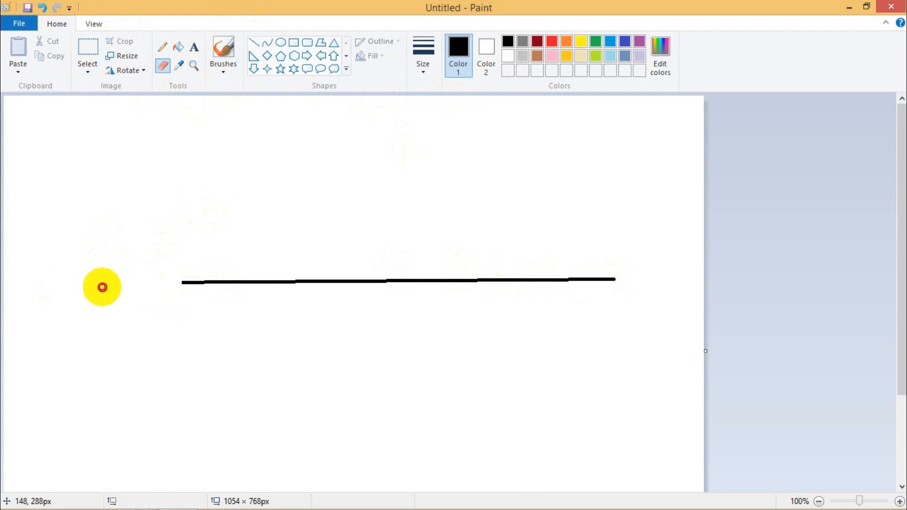
left_click(891, 7)
left_click(479, 262)
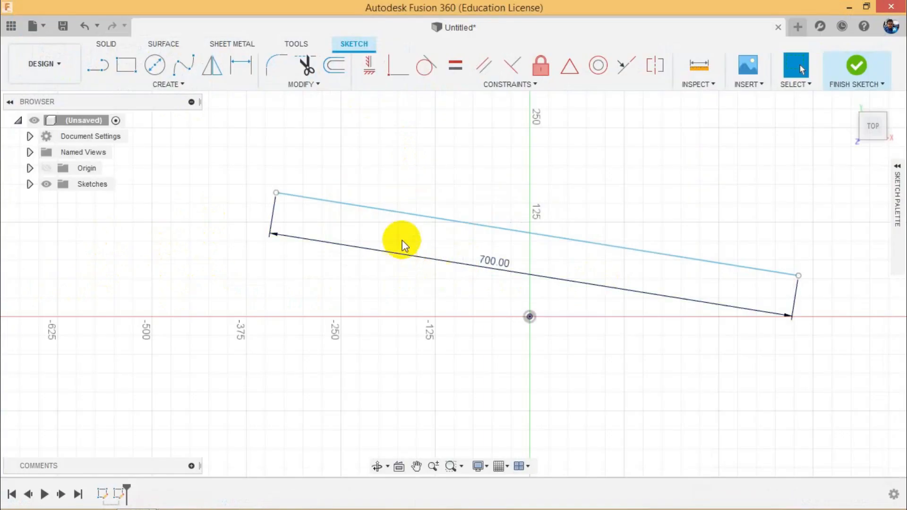
left_click(426, 220)
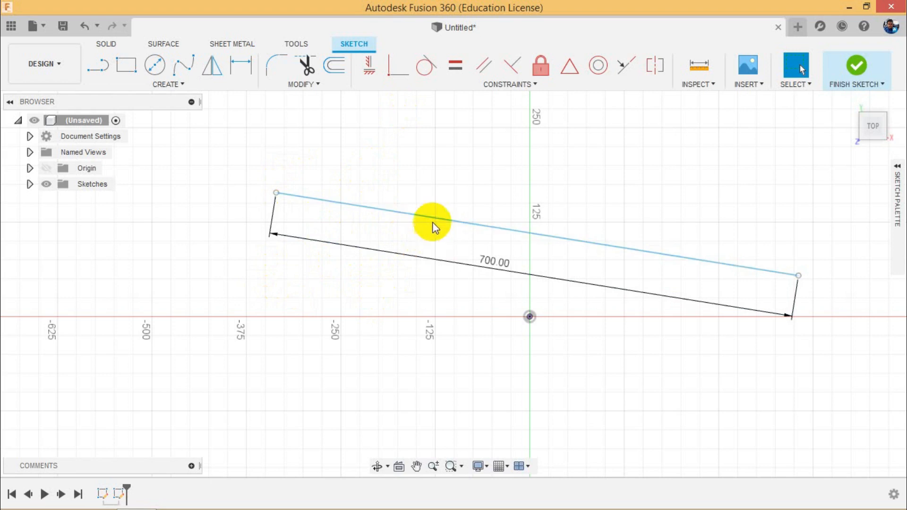
left_click(408, 214)
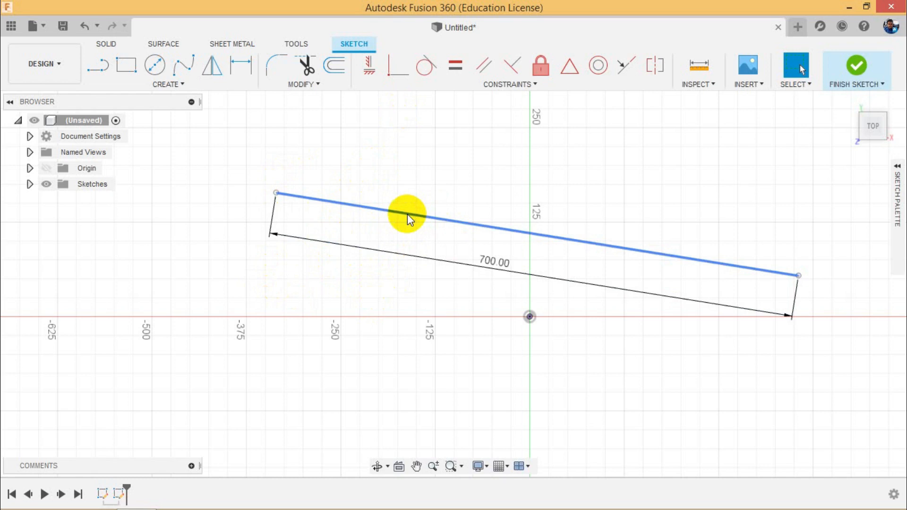
left_click(407, 215)
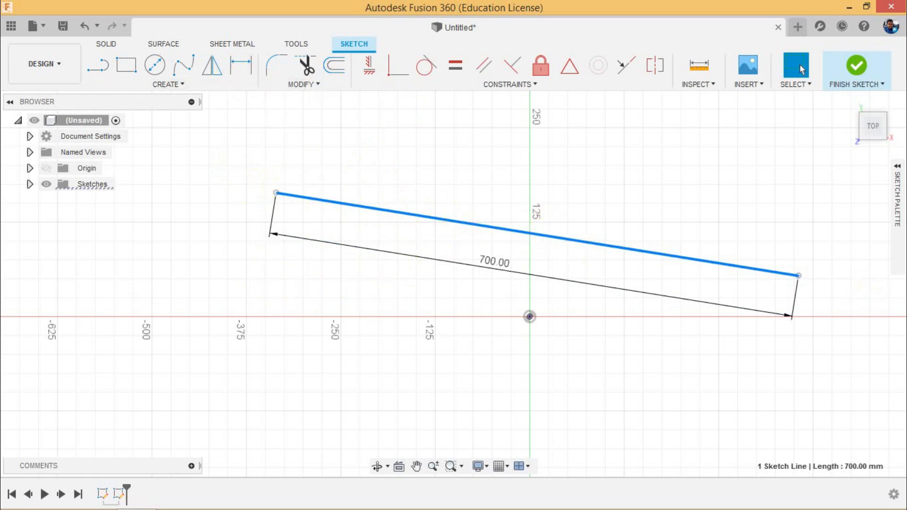
left_click(410, 295)
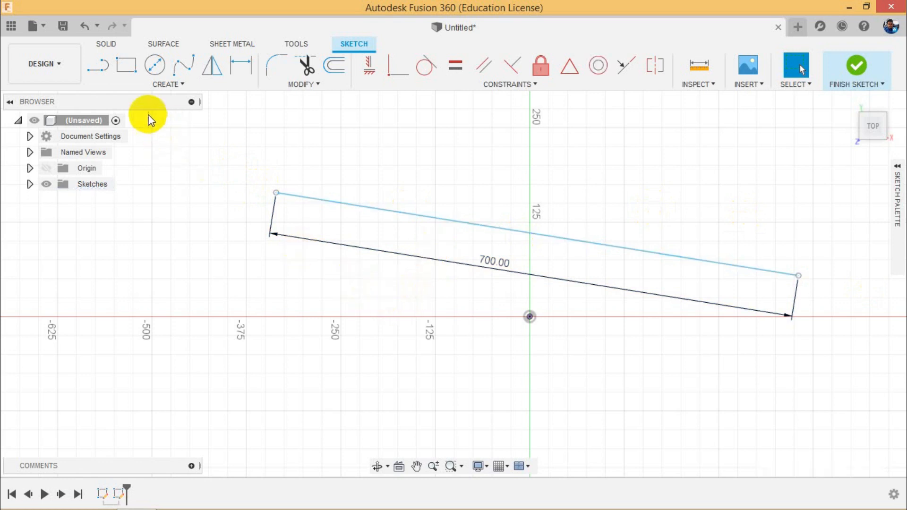
Step: Sketch a line about 148 mm long rising perpendicular from the sloping line, left of the vertical axis
left_click(106, 61)
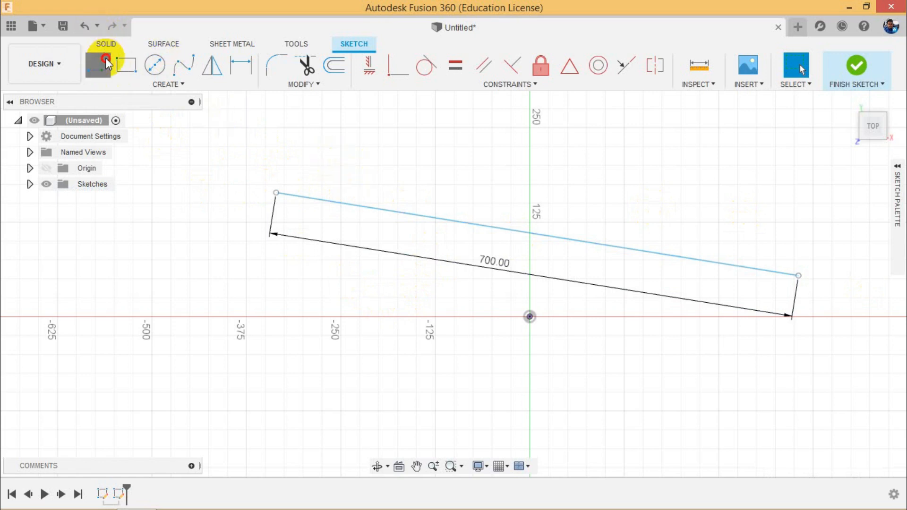
left_click(458, 222)
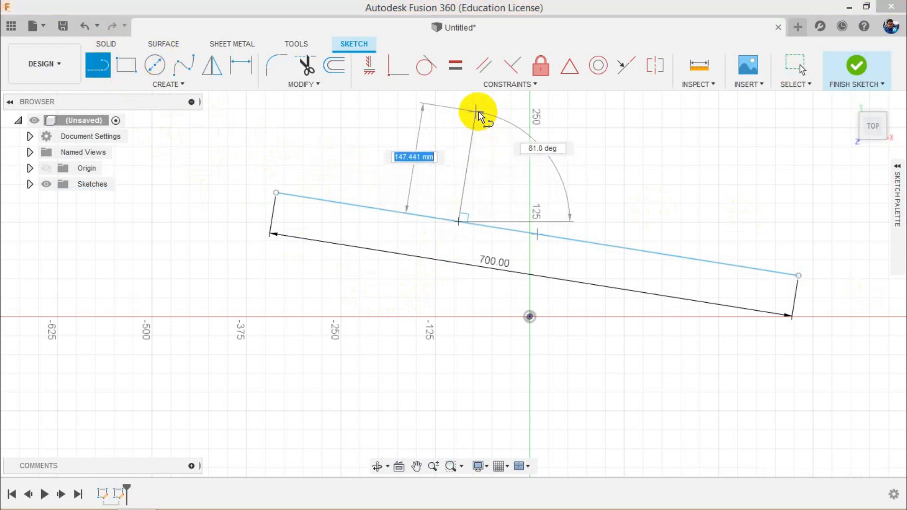
left_click(476, 112)
right_click(548, 172)
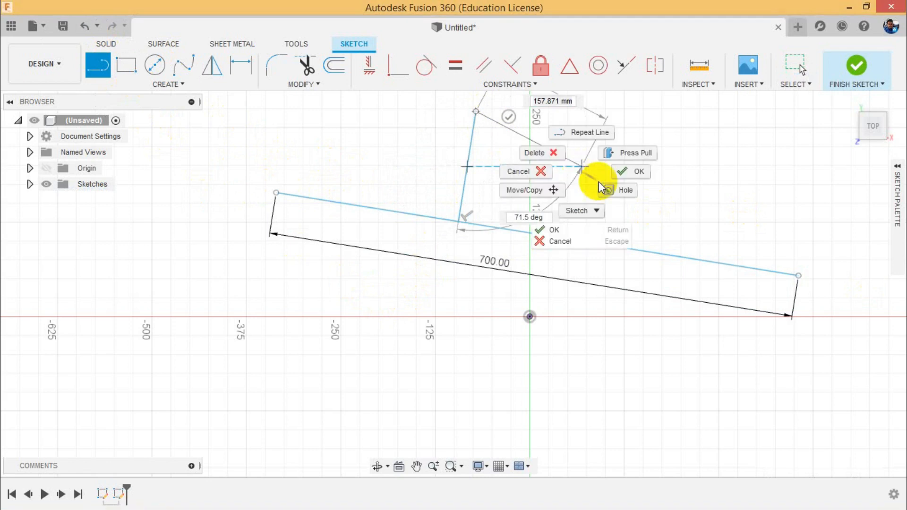
left_click(637, 172)
Step: Dimension the distance between the sloping line's upper-left endpoint and the perpendicular line to 100 mm
left_click(246, 71)
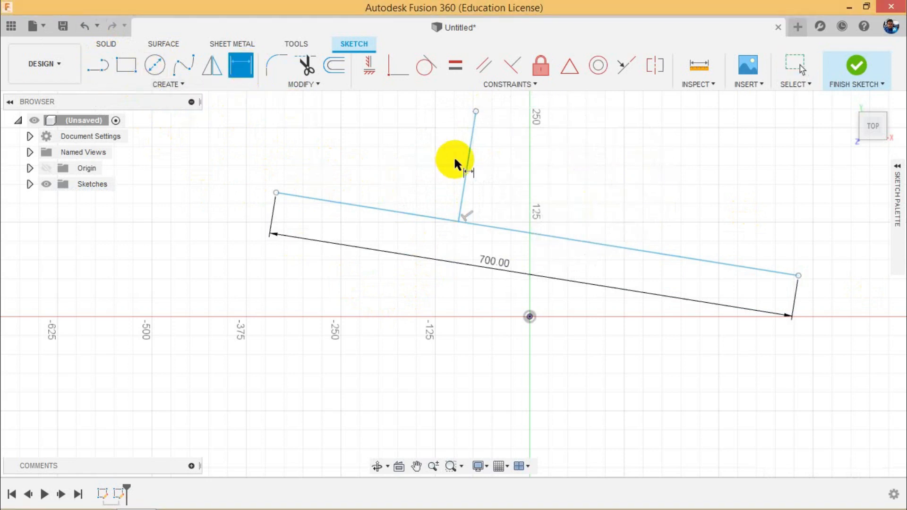
left_click(469, 158)
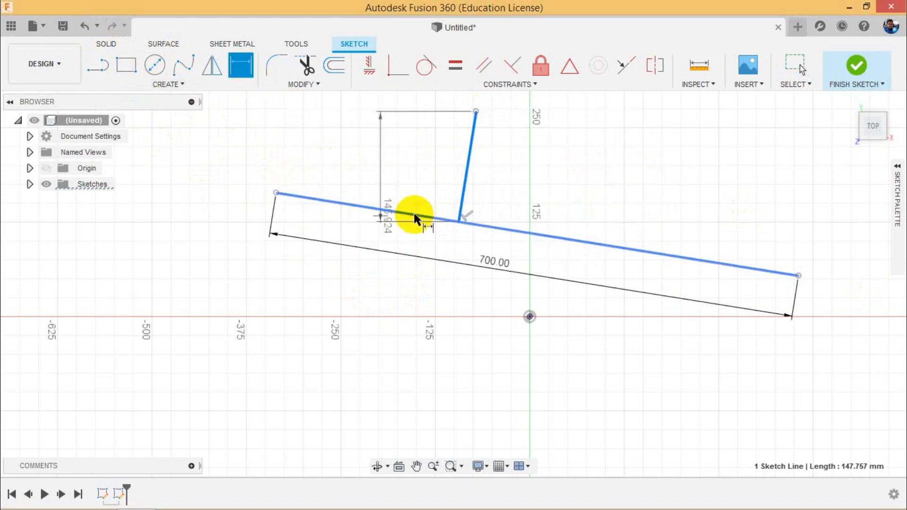
left_click(274, 192)
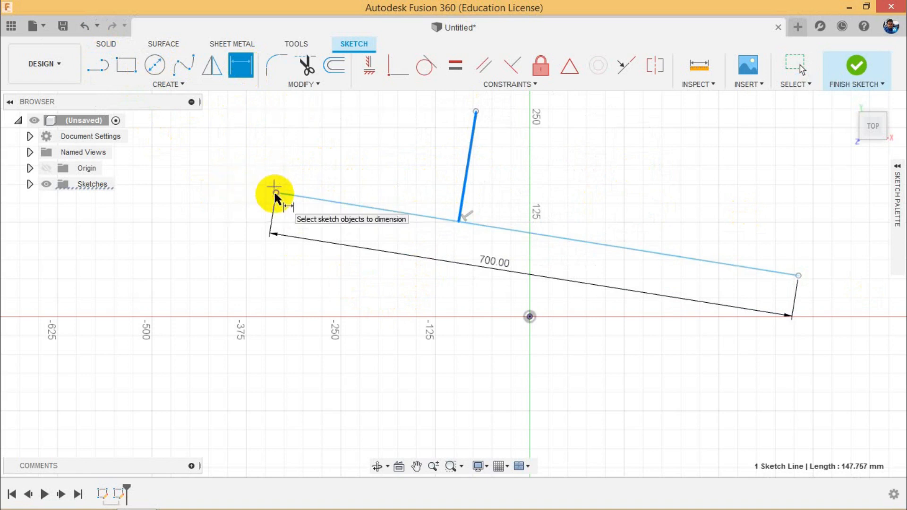
left_click(348, 143)
type("100")
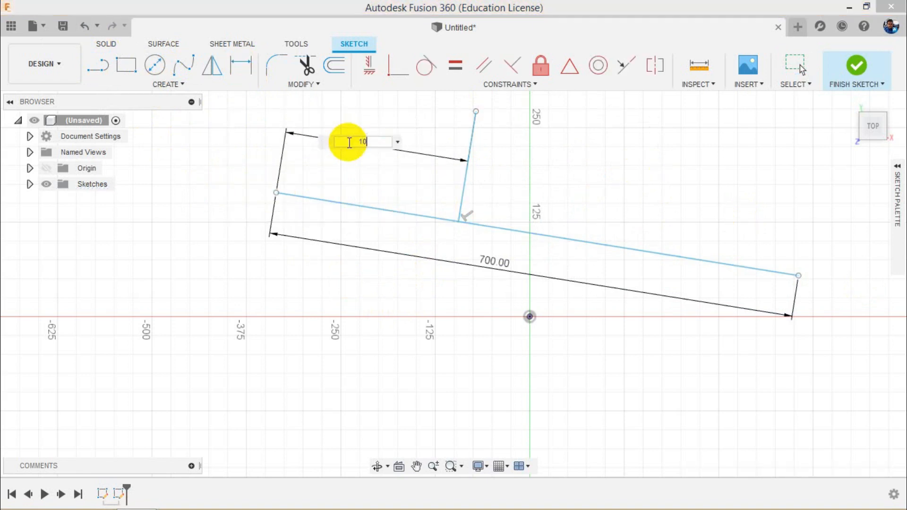
key("Return")
scroll(421, 195, "up", 3)
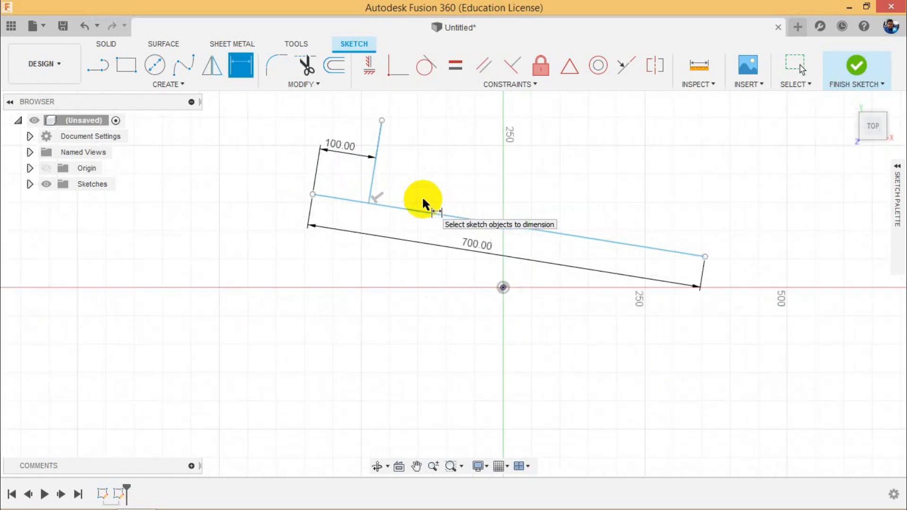
right_click(427, 150)
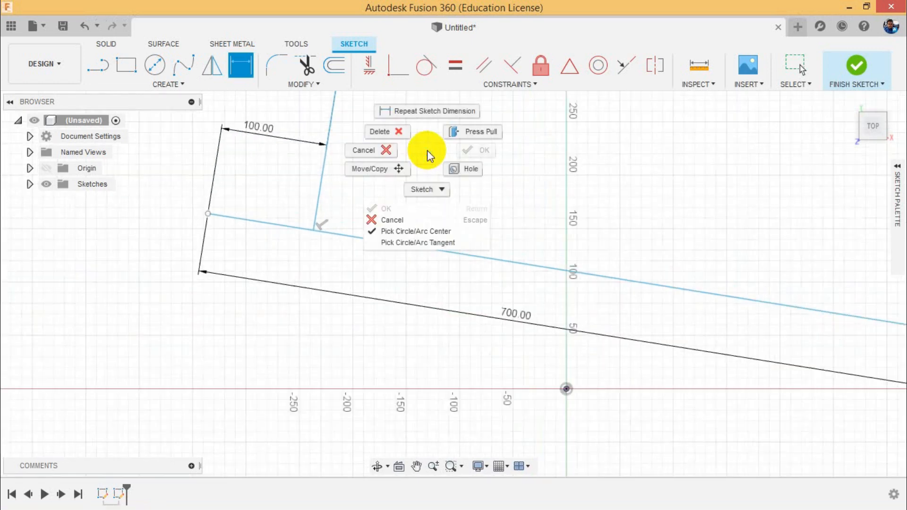
left_click(381, 151)
scroll(403, 289, "down", 3)
scroll(381, 228, "up", 2)
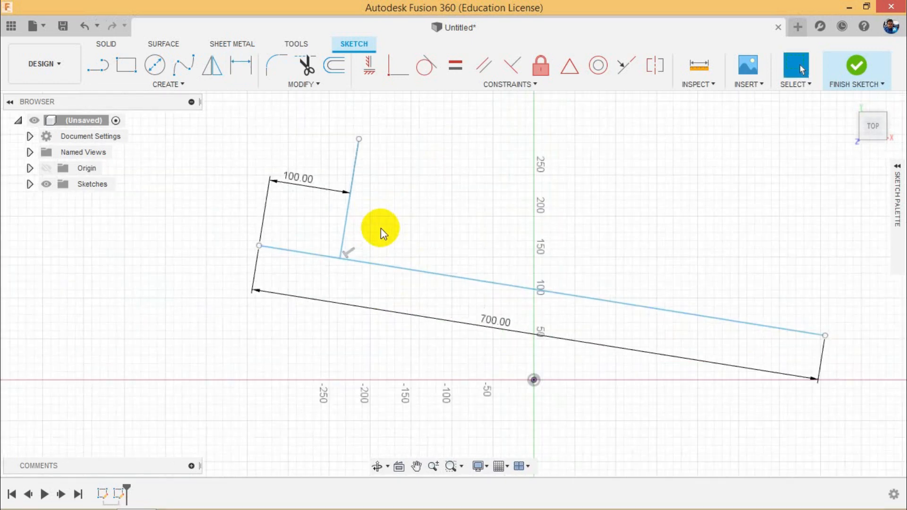
Step: Try trimming the sloping line's short end beyond the perpendicular line, and undo the trim
scroll(373, 205, "up", 2)
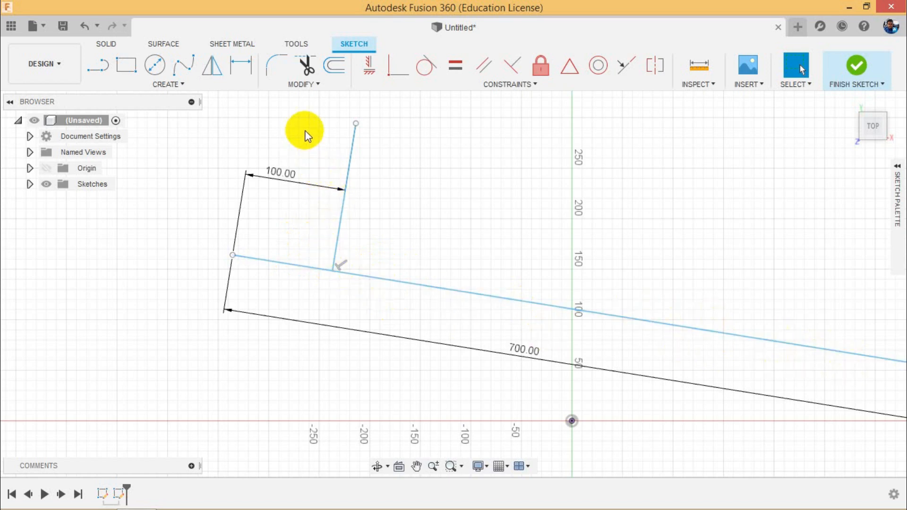
left_click(306, 69)
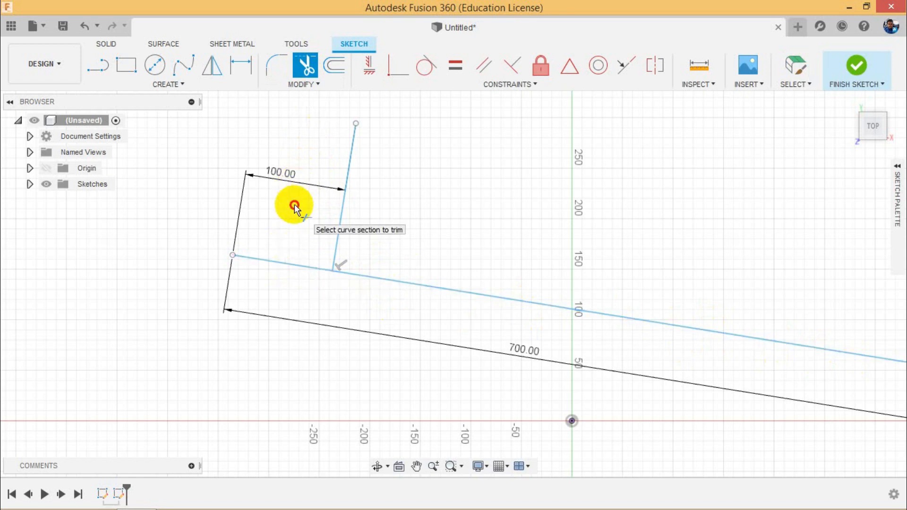
left_click(287, 260)
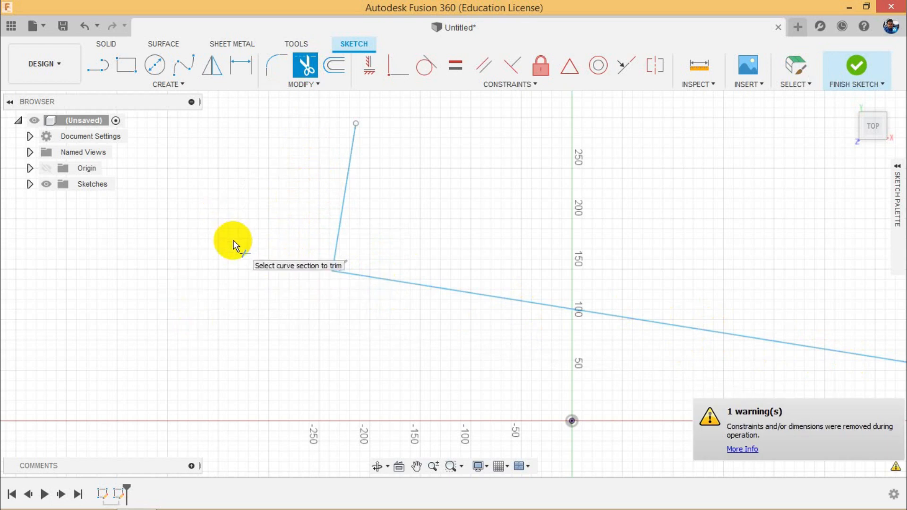
key("Escape")
key("ctrl+z")
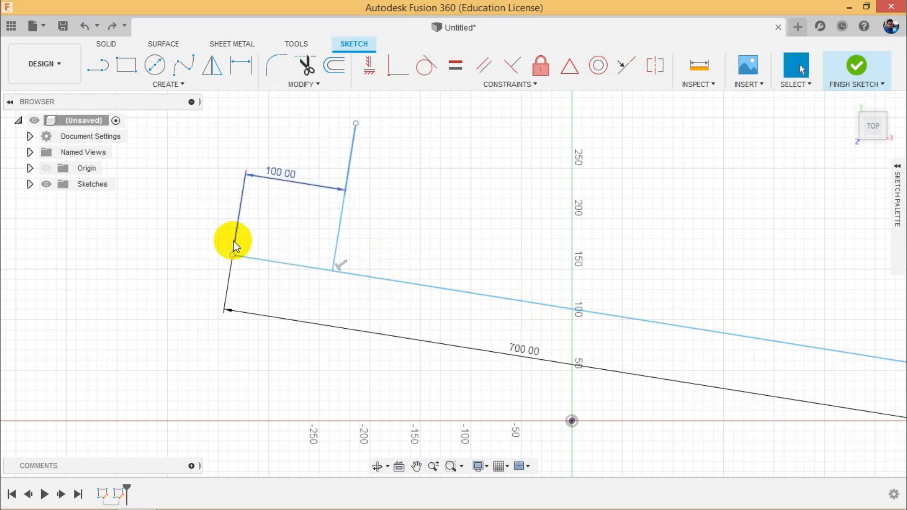
Step: Trim away the 100 mm section of the sloping line beyond the perpendicular line
left_click(317, 47)
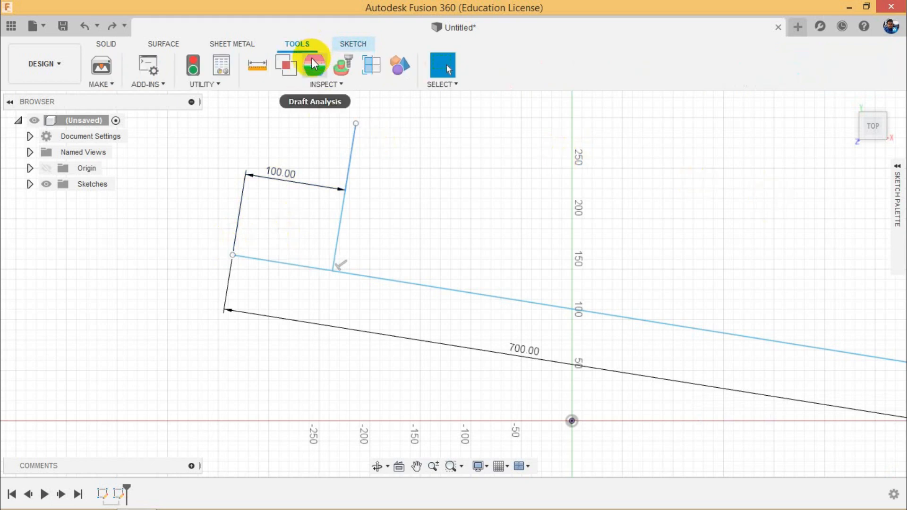
left_click(372, 44)
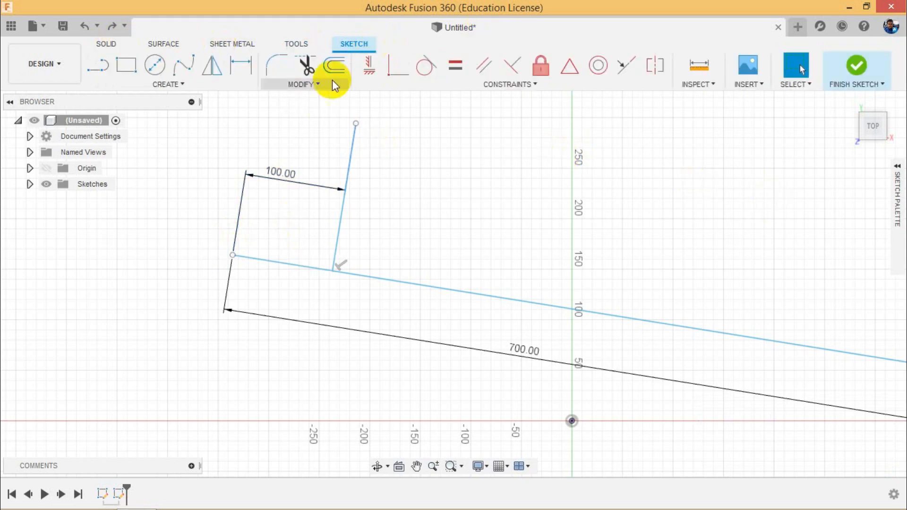
left_click(308, 68)
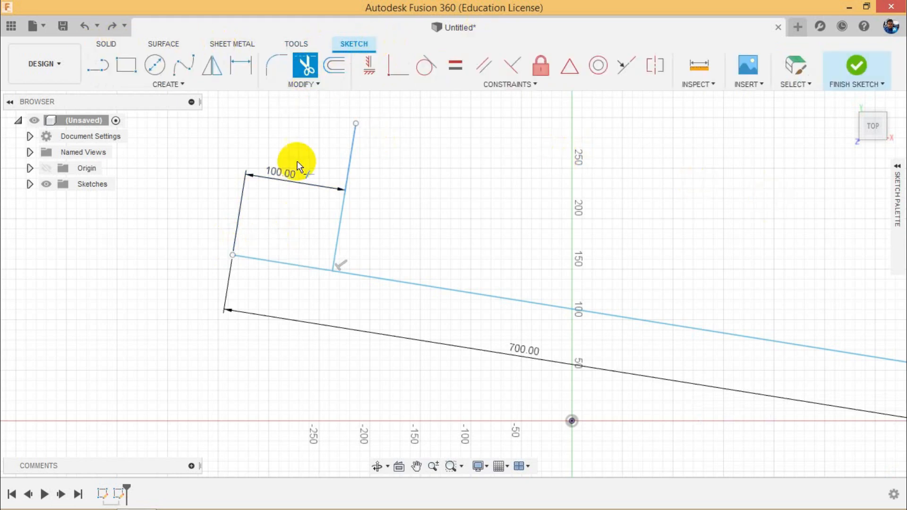
left_click(275, 261)
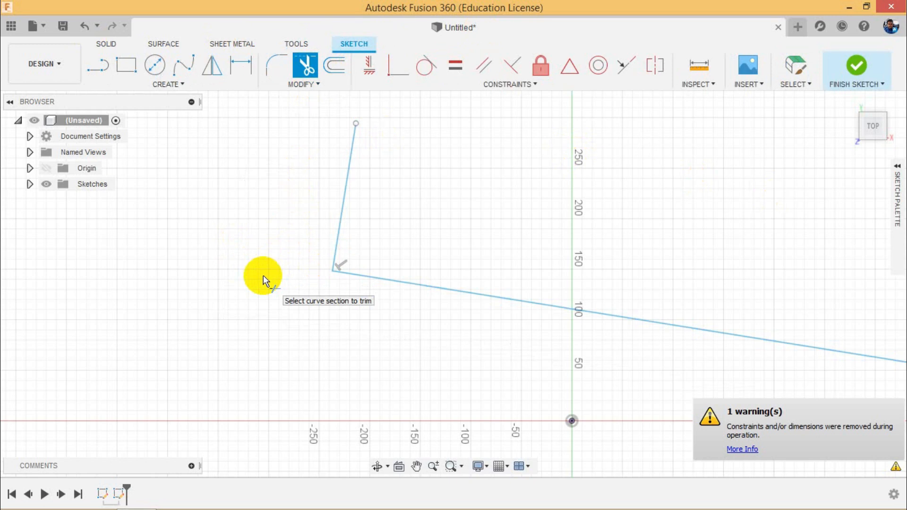
scroll(263, 312, "down", 4)
scroll(420, 323, "up", 3)
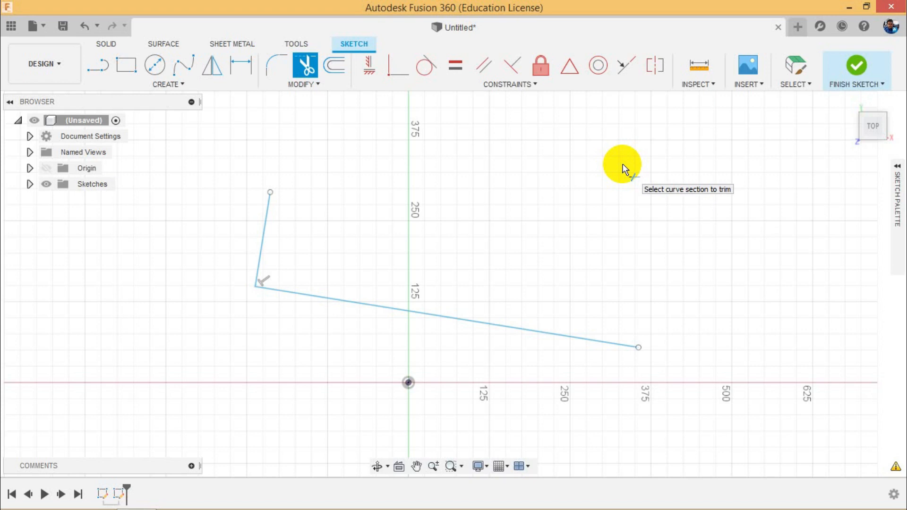
left_click(698, 188)
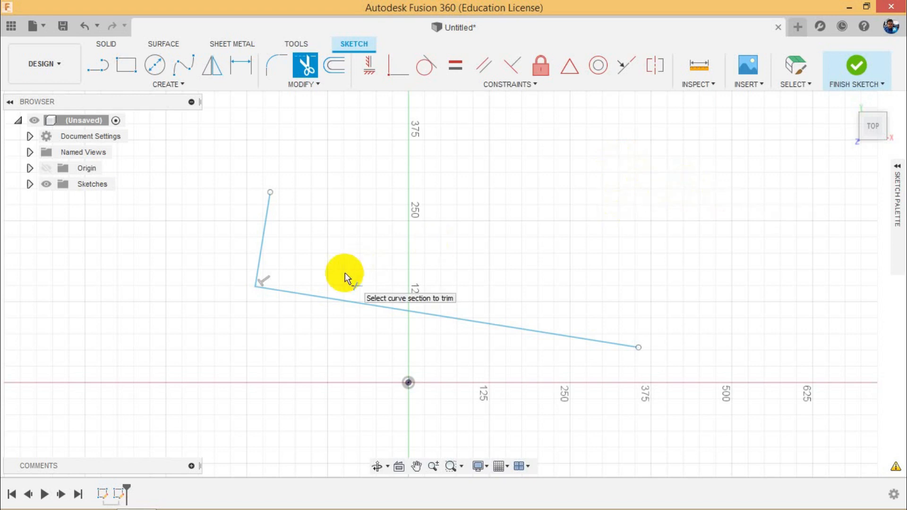
key("Escape")
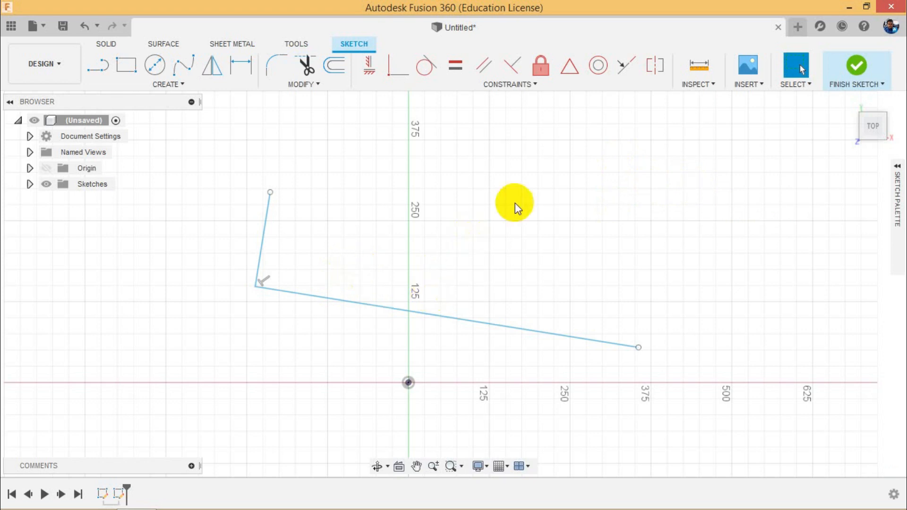
Step: Delete the perpendicular line and the trimmed sloping line from the sketch
left_click_drag(523, 200, 234, 305)
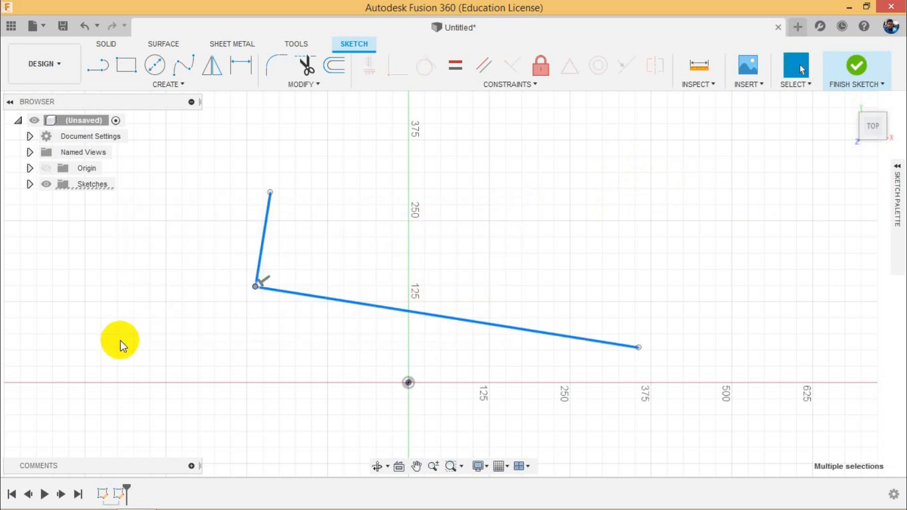
key("Delete")
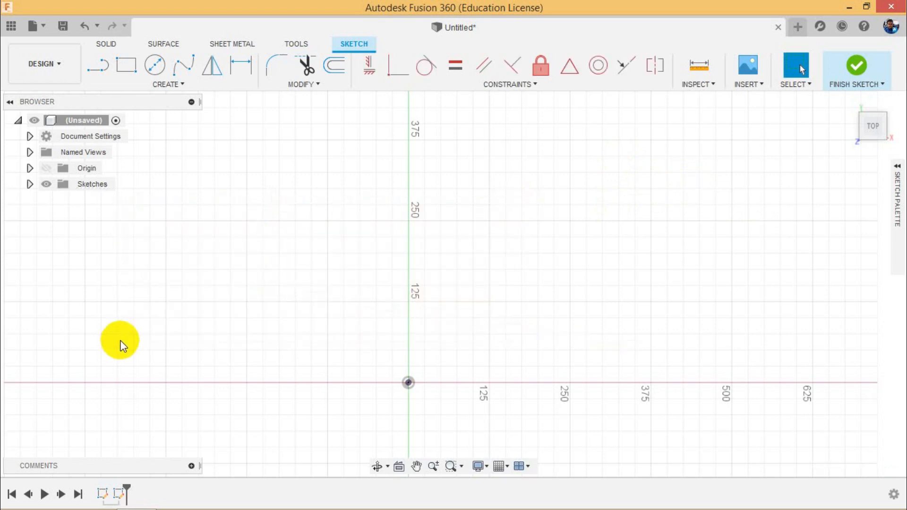
Step: Draw a single sloping line that rises steeply across the vertical axis, above the origin
left_click(94, 60)
left_click(338, 318)
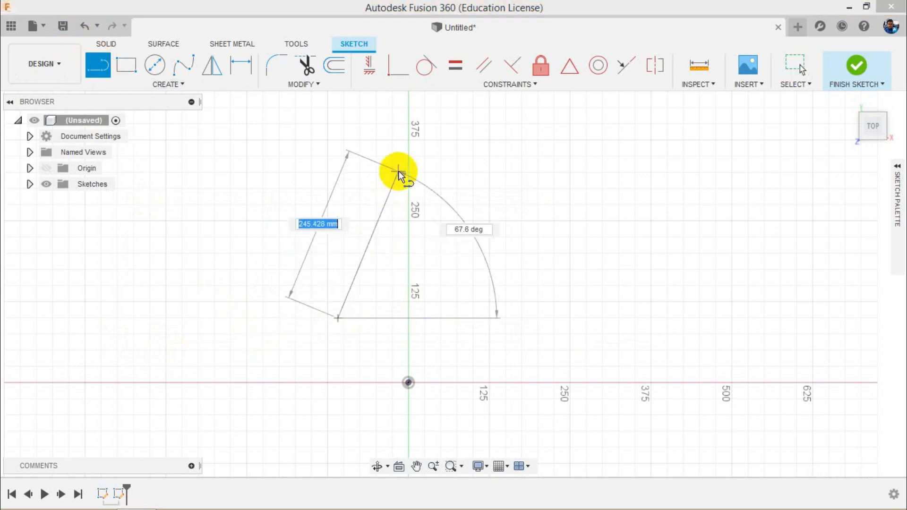
left_click(449, 156)
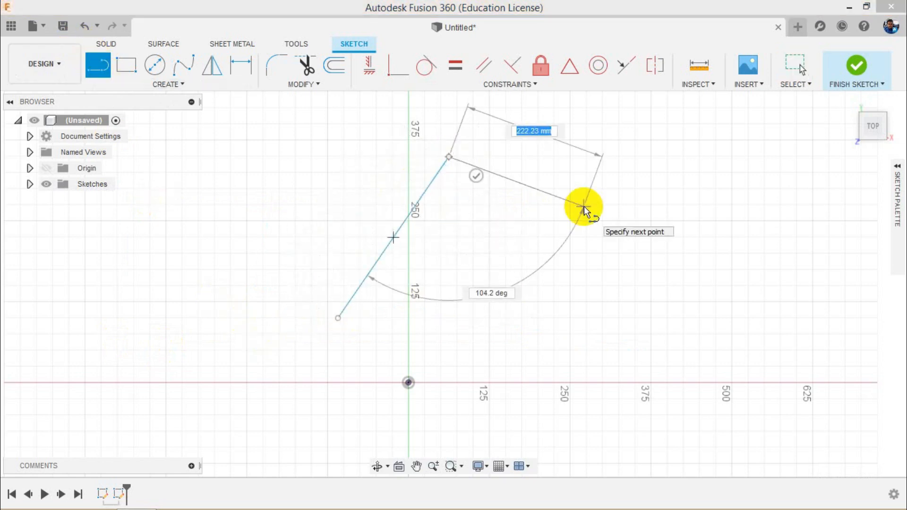
key("Escape")
Step: Draw a second line to the right of the first, sloping down towards the lower right
left_click(96, 64)
left_click(491, 171)
left_click(714, 293)
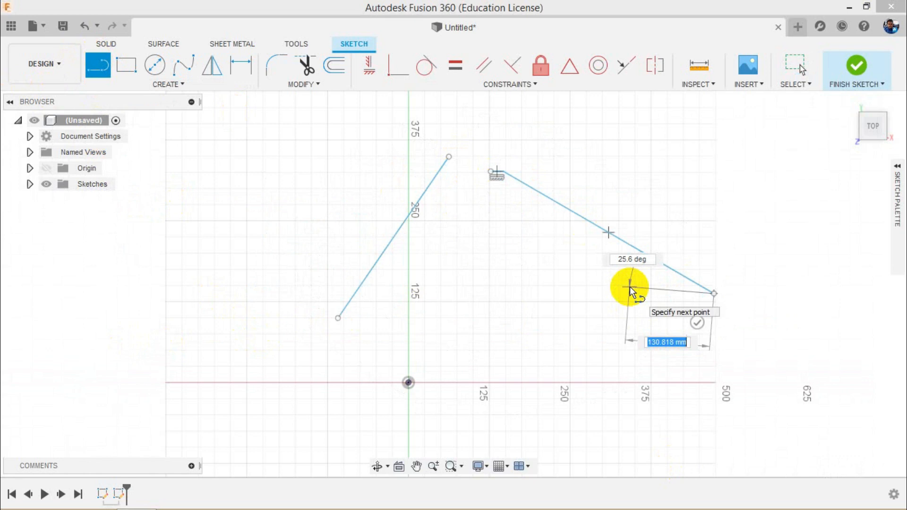
key("Escape")
Step: Delete the stray short horizontal segment at the second line's upper end
scroll(534, 203, "up", 3)
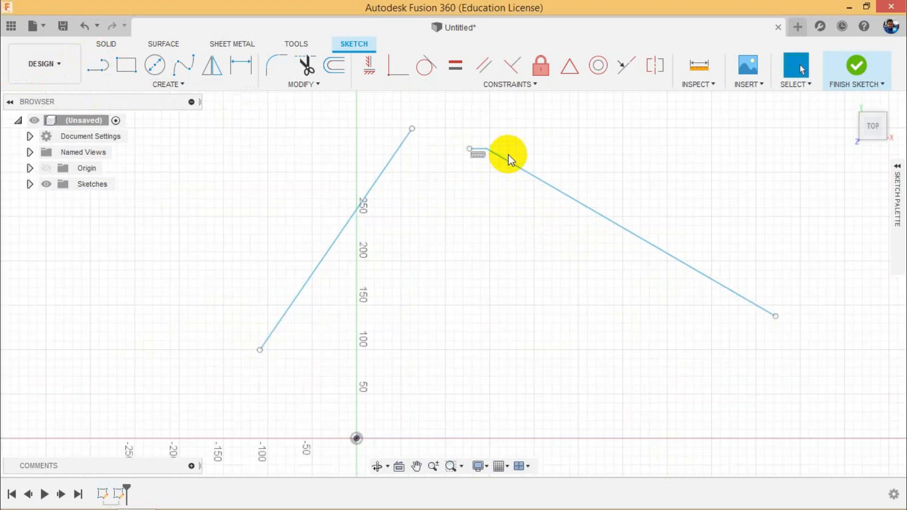
left_click(474, 149)
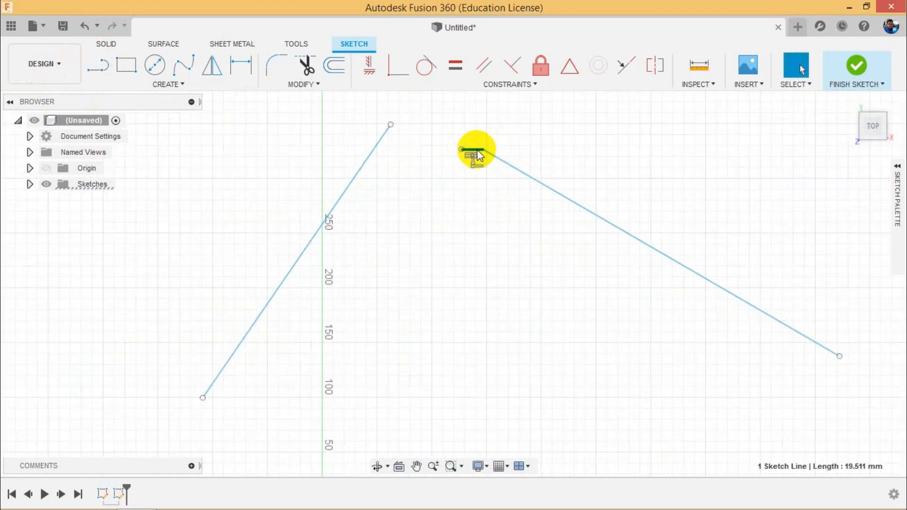
key("Delete")
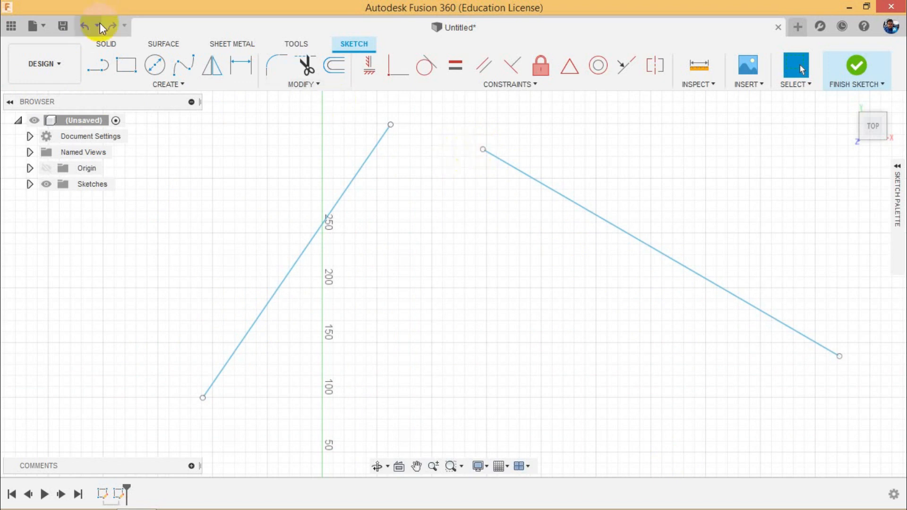
Step: Draw a long, slightly sloping line below the other two, just above the horizontal axis
left_click(109, 69)
scroll(543, 180, "down", 3)
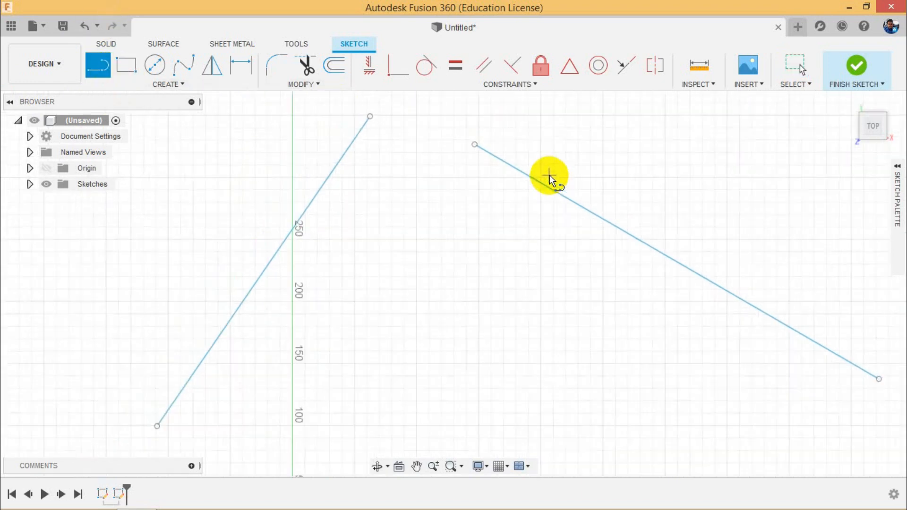
left_click(312, 363)
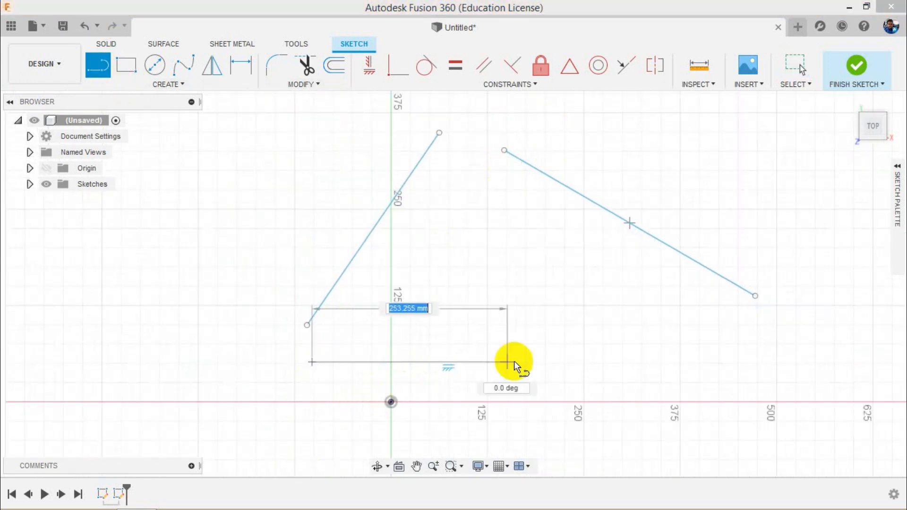
left_click(693, 386)
right_click(538, 291)
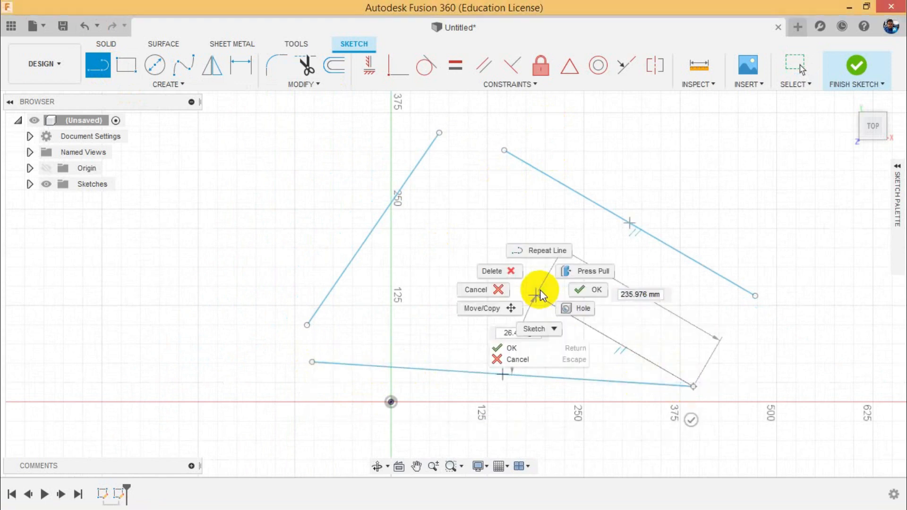
left_click(579, 290)
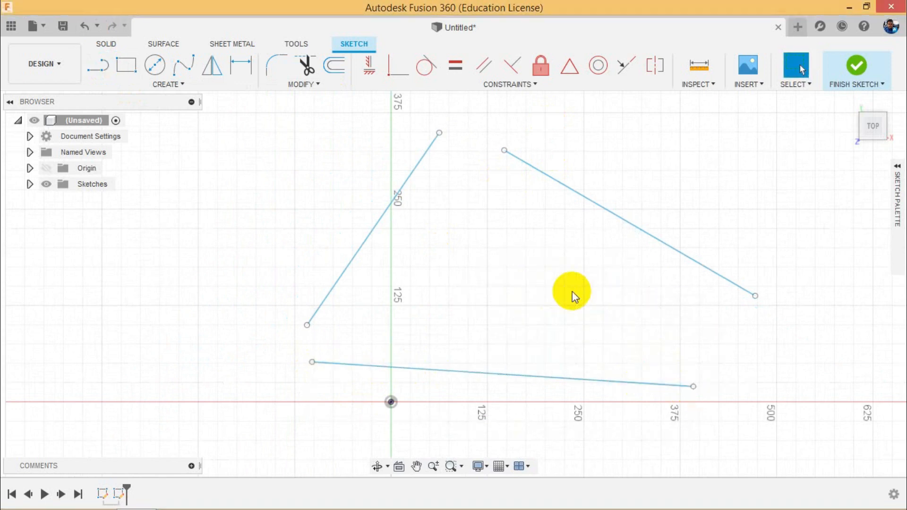
Step: Draw a short sloping line on the far right, between the free ends of the two long lines
left_click(106, 69)
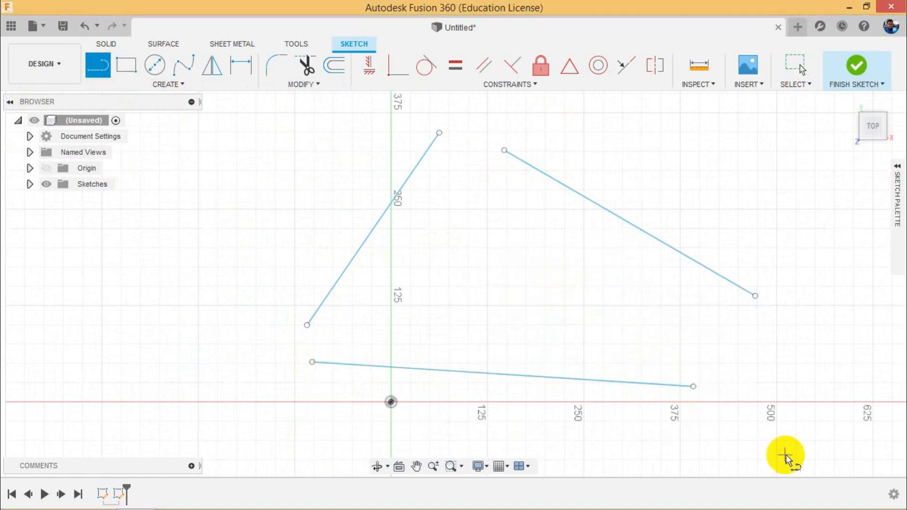
left_click(744, 395)
left_click(783, 332)
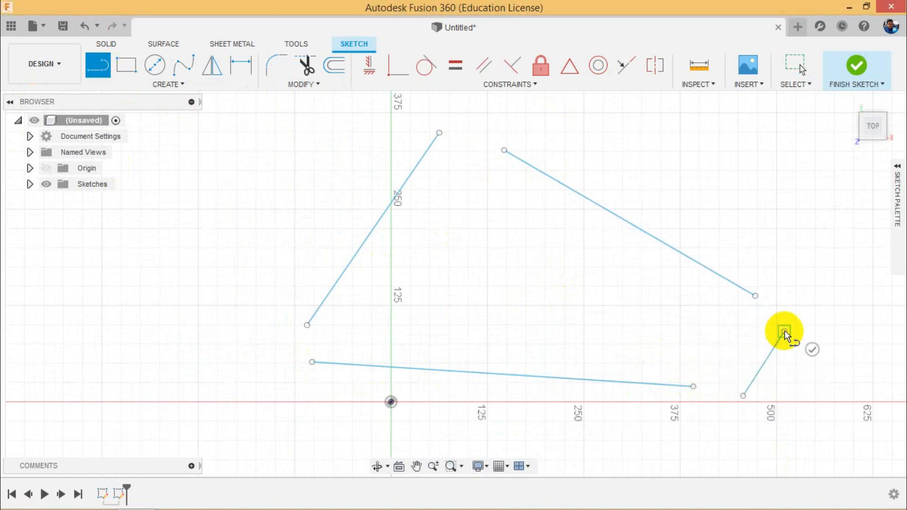
right_click(784, 331)
left_click(837, 328)
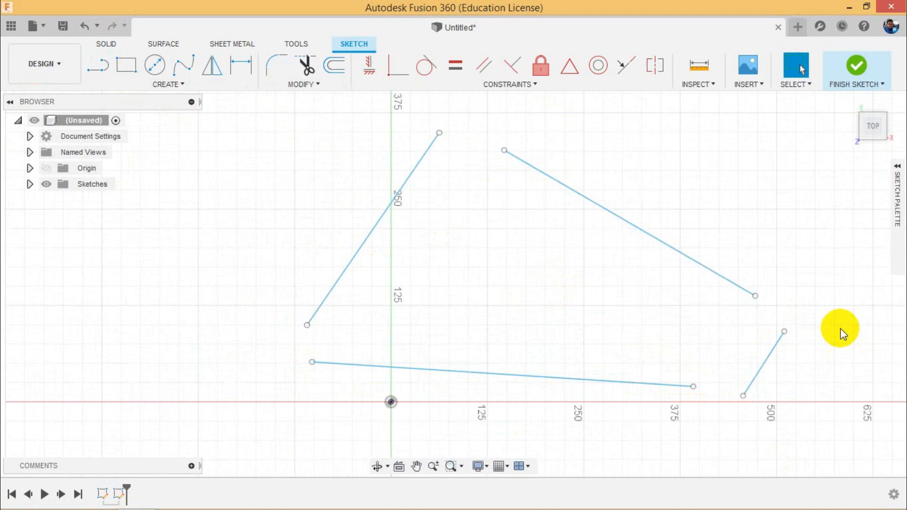
Step: Move the bottom line's left endpoint up and to the right, away from the steep line's lower end
mouse_move(812, 508)
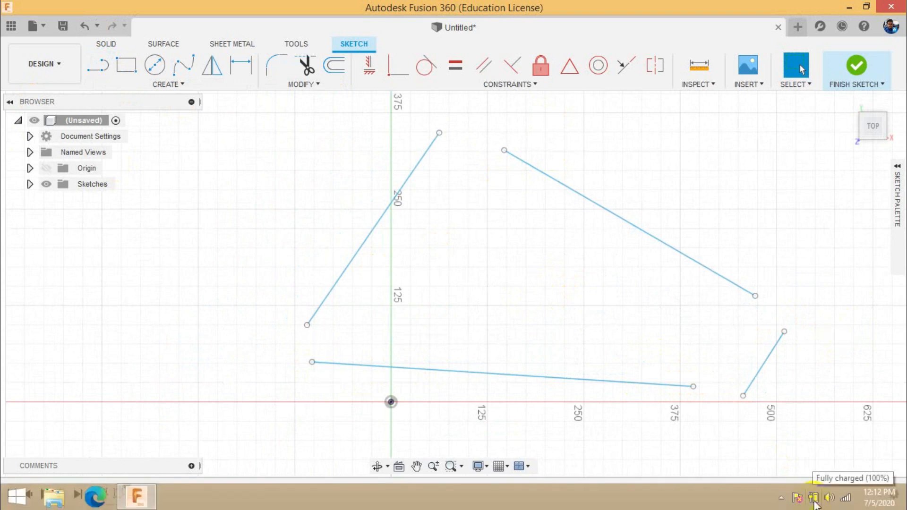
left_click(593, 383)
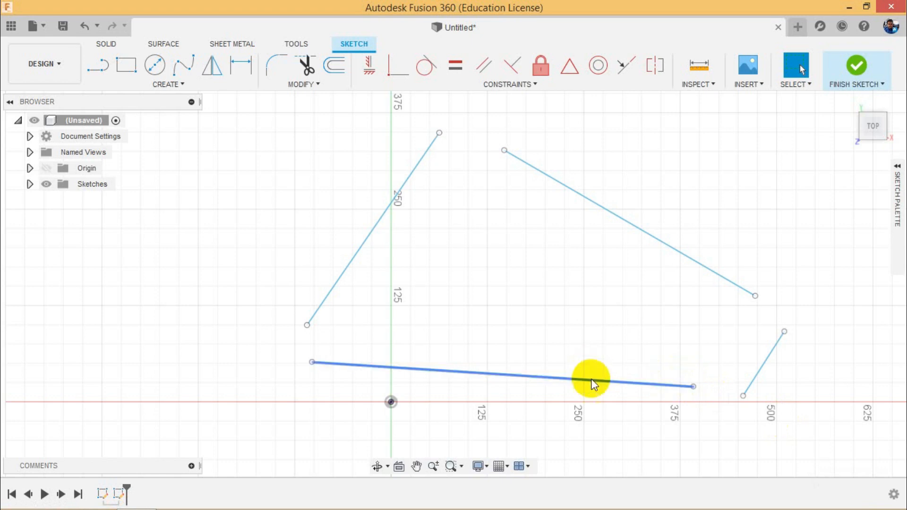
left_click_drag(312, 364, 367, 334)
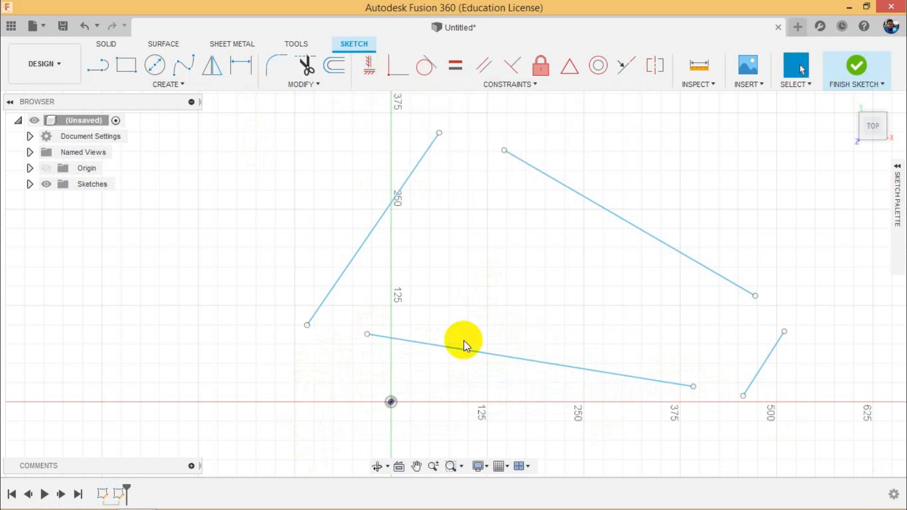
Step: Try making the bottom line's left endpoint coincident with the steep line's body, and undo the constraint
left_click(391, 70)
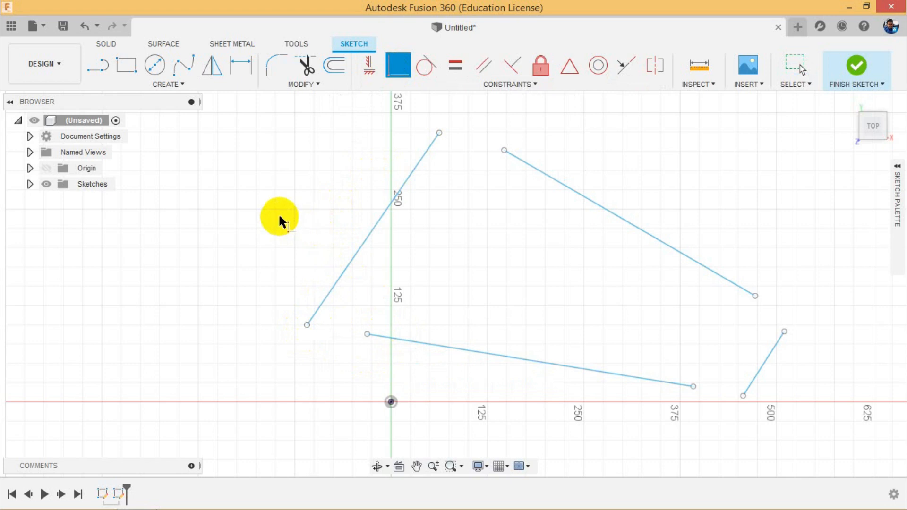
left_click(367, 334)
left_click(347, 266)
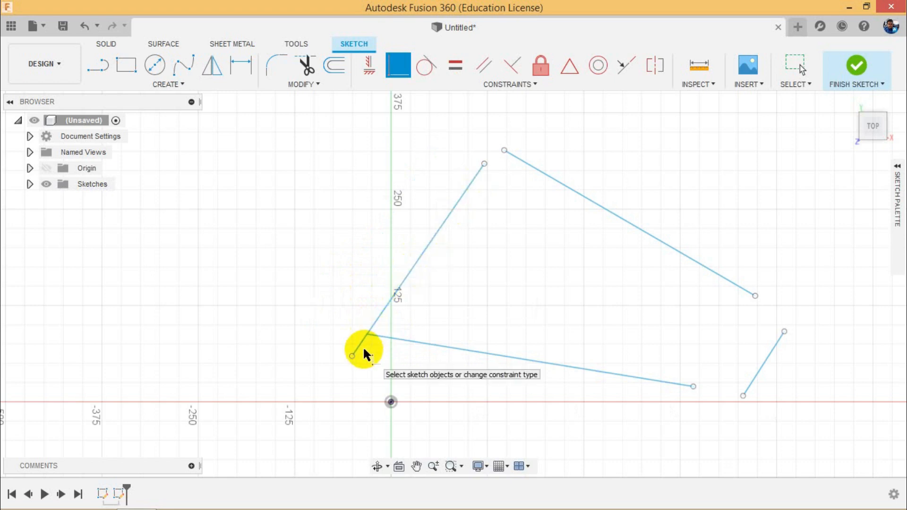
right_click(317, 289)
left_click(357, 288)
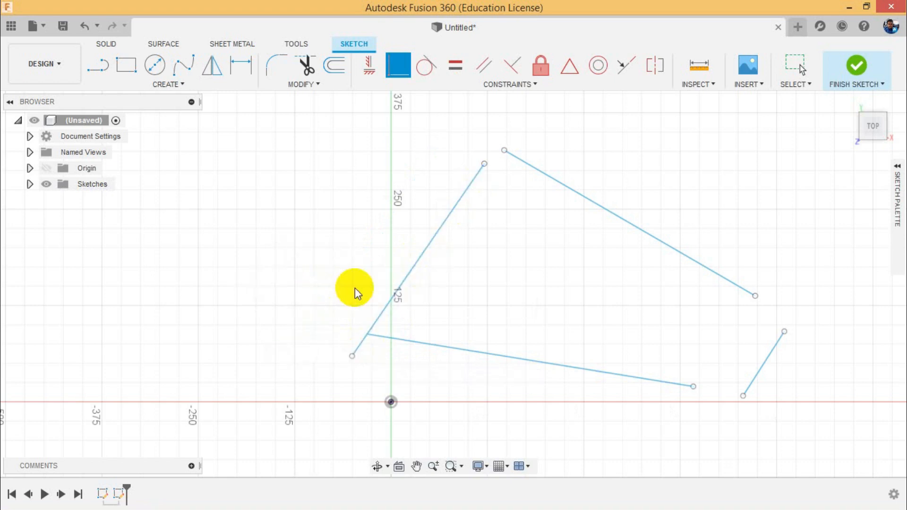
mouse_move(368, 335)
left_mouse_down()
mouse_move(441, 222)
mouse_move(368, 323)
mouse_move(376, 293)
mouse_move(463, 204)
mouse_move(425, 263)
mouse_move(376, 279)
mouse_move(363, 296)
left_mouse_up()
key("ctrl+z")
key("ctrl+z")
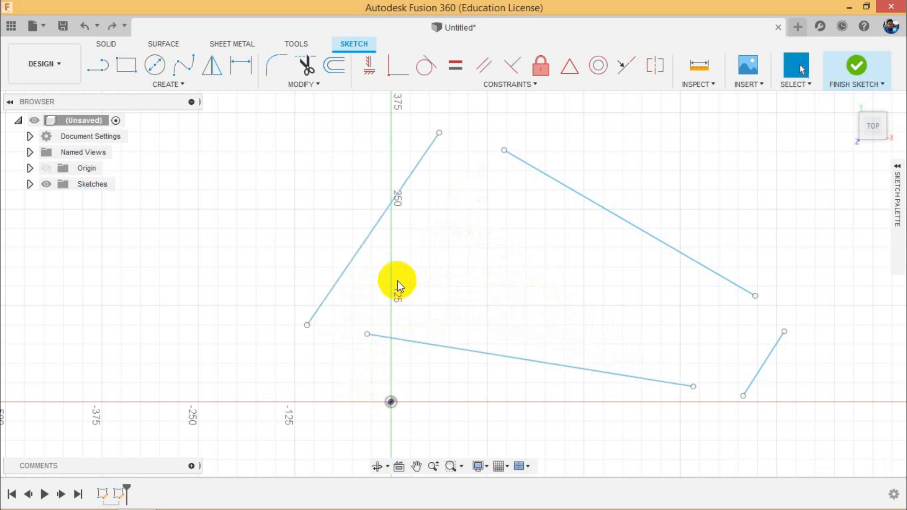
Step: Apply Coincident constraints joining the steep line's lower end to the bottom line and its upper end to the upper sloping line
left_click(392, 67)
left_click(366, 334)
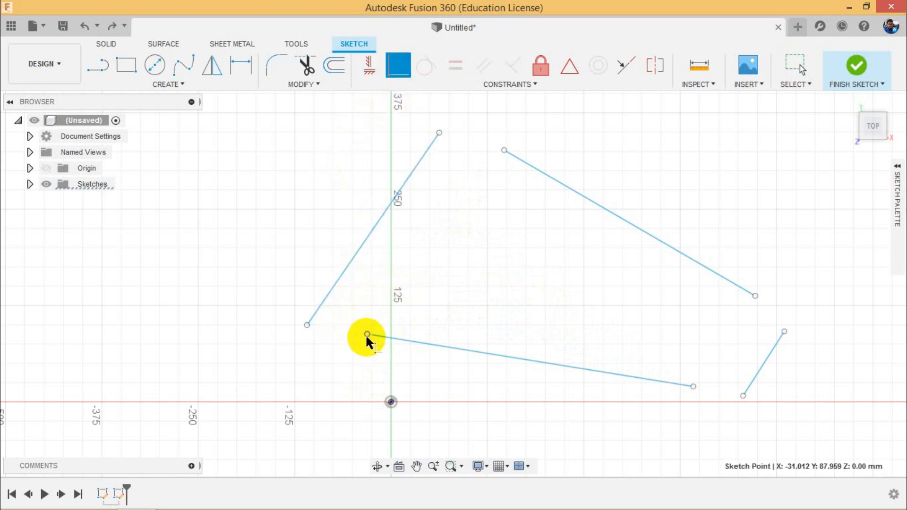
left_click(307, 325)
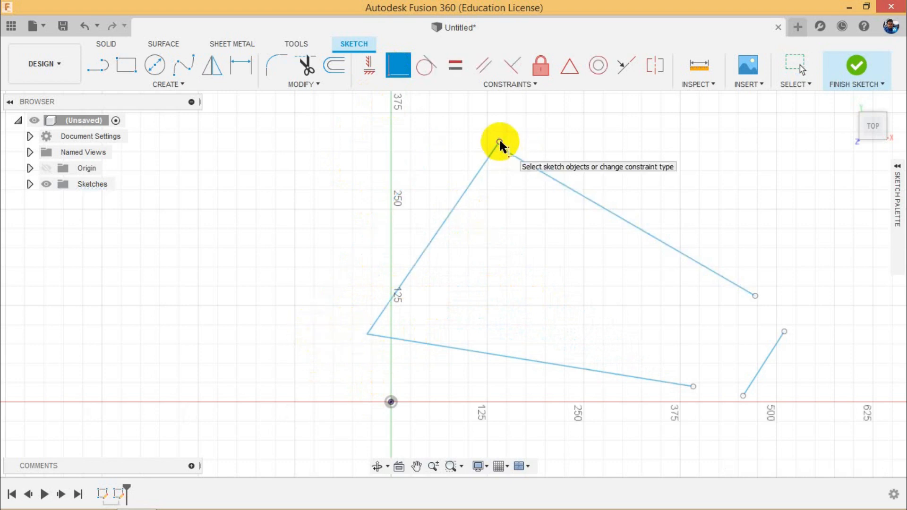
left_click(501, 151)
left_click(501, 151)
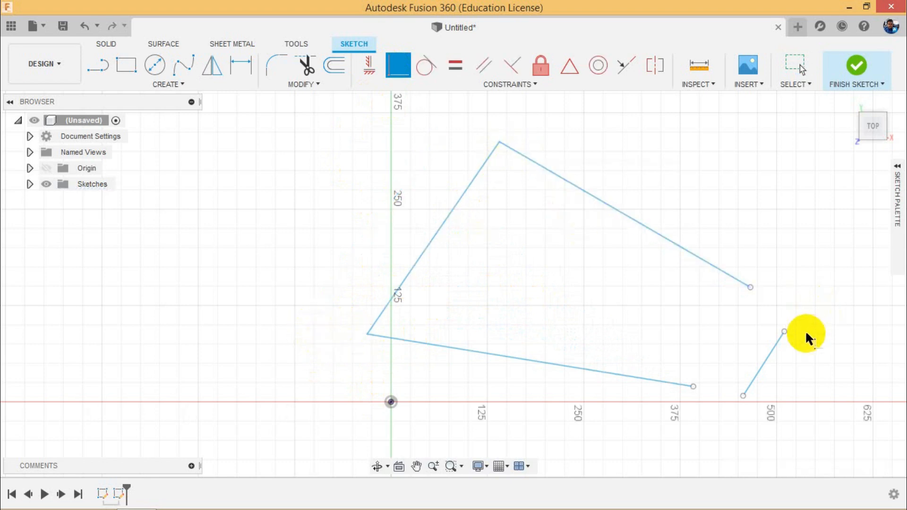
Step: Make both ends of the short right line coincident with the free ends of the upper and bottom lines, closing the four-sided profile
left_click(785, 331)
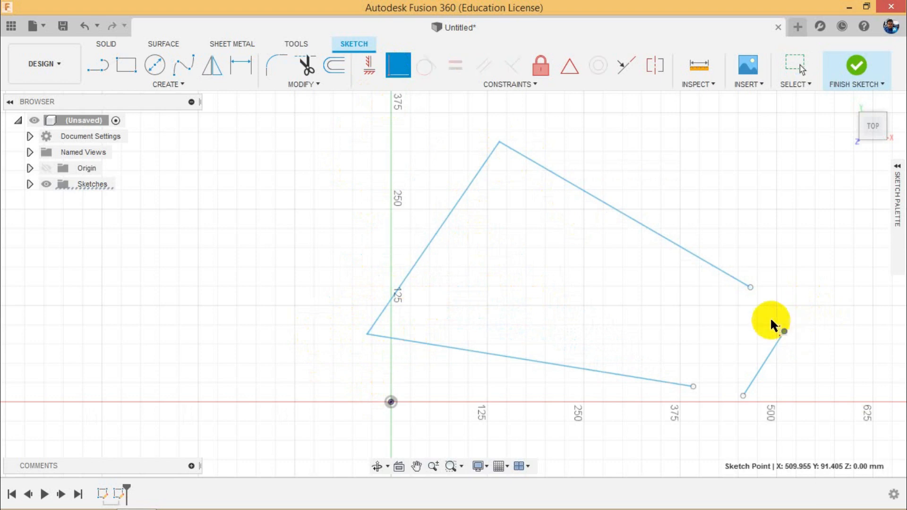
left_click(751, 288)
left_click(743, 396)
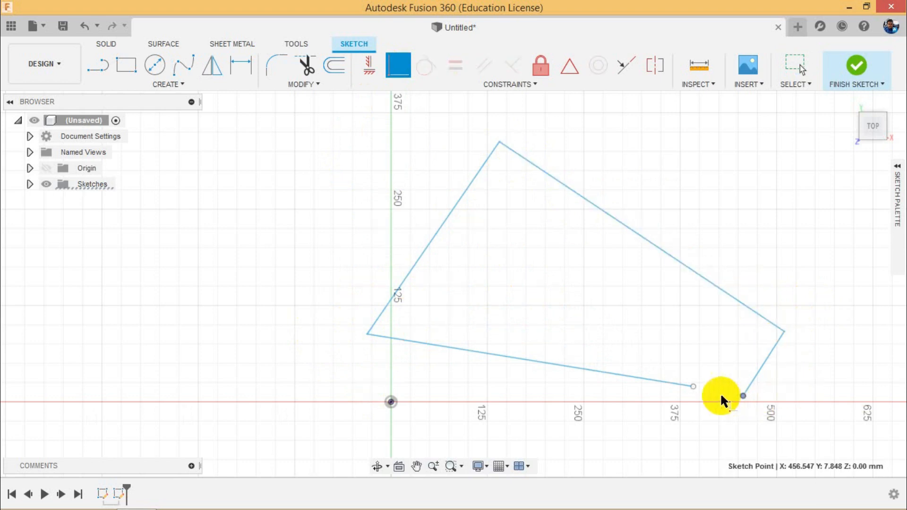
left_click(692, 387)
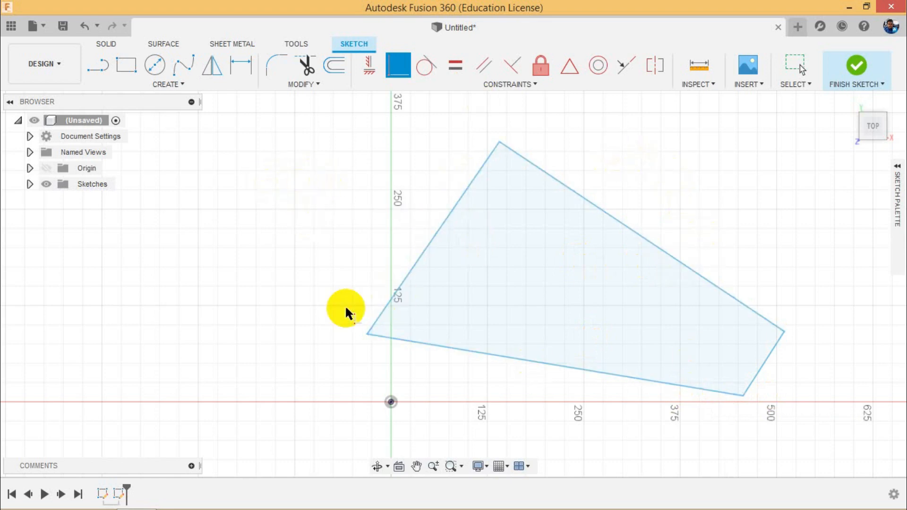
right_click(240, 278)
left_click(288, 278)
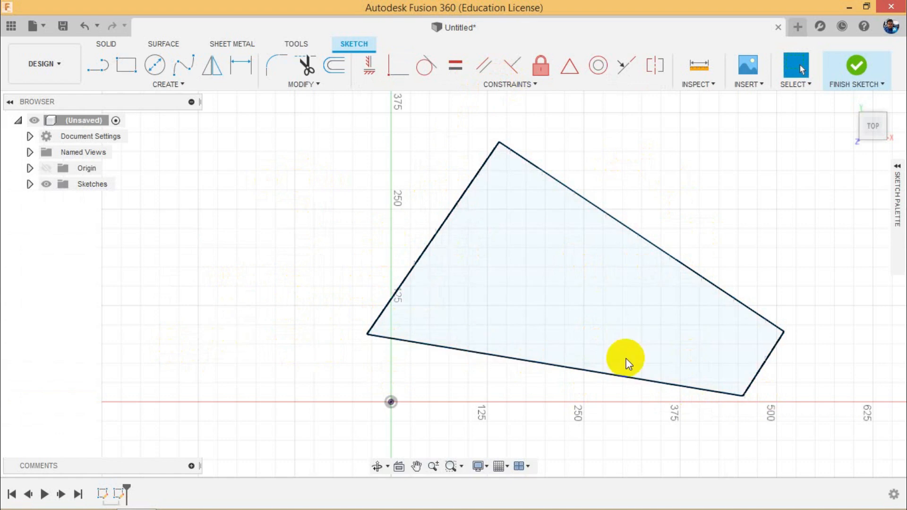
Step: Move the lower-left corner of the closed profile slightly downward
left_click(531, 357)
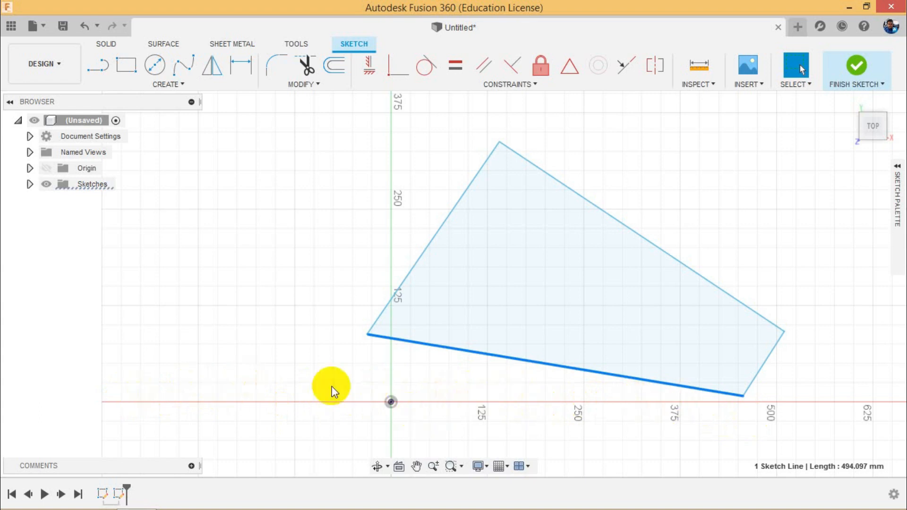
left_click(327, 271)
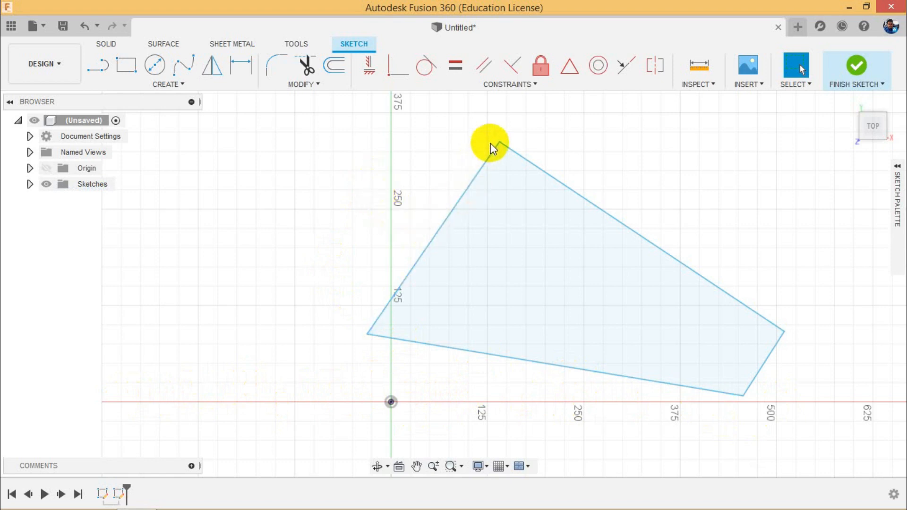
left_click(370, 66)
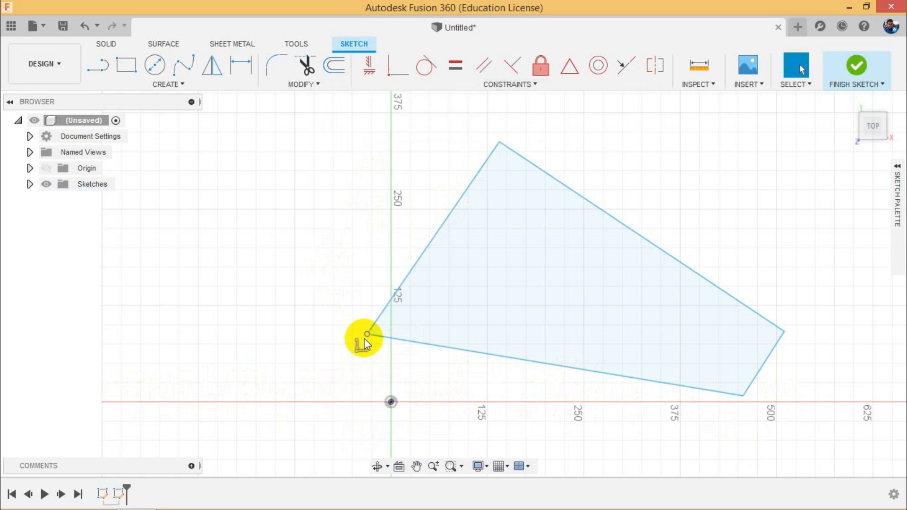
key("Escape")
mouse_move(365, 335)
left_mouse_down()
mouse_move(361, 366)
mouse_move(370, 335)
mouse_move(366, 351)
left_mouse_up()
left_click(401, 357)
left_click(304, 309)
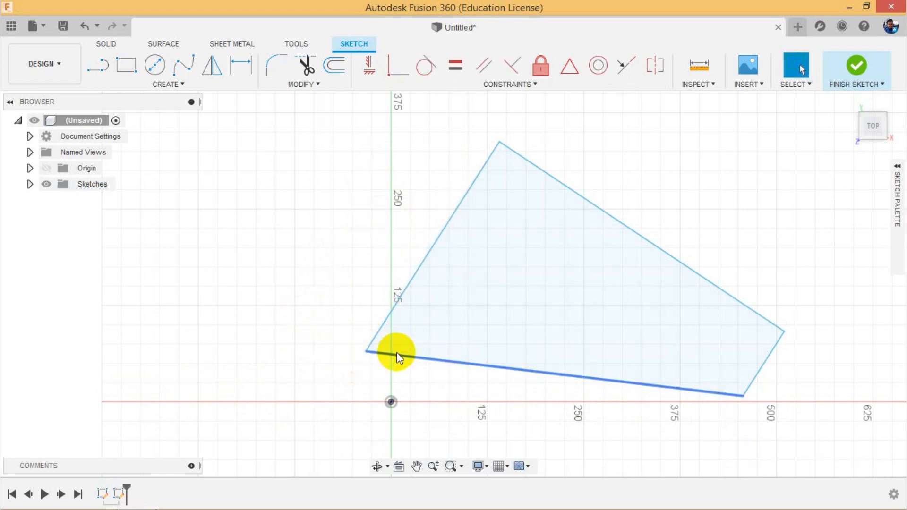
Step: Apply the Horizontal/Vertical constraint to the profile's bottom line to make it horizontal
left_click(395, 355)
left_click(328, 287)
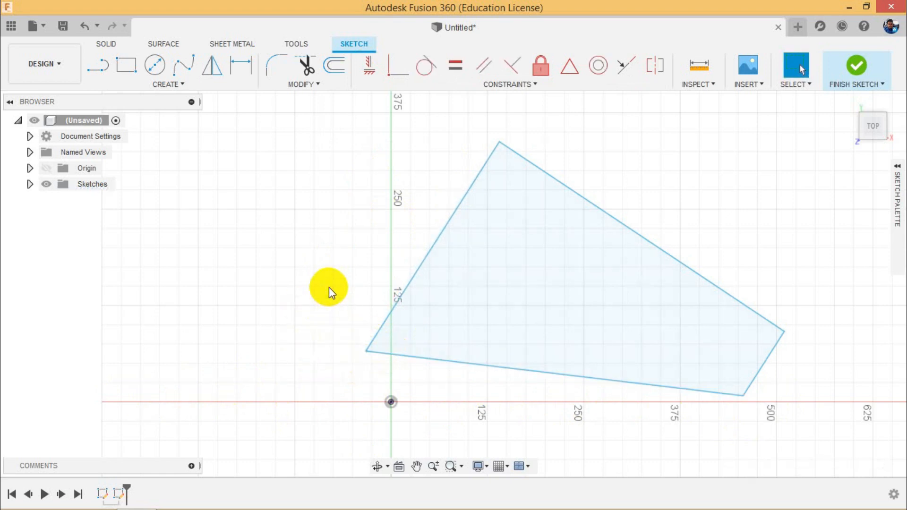
left_click(397, 358)
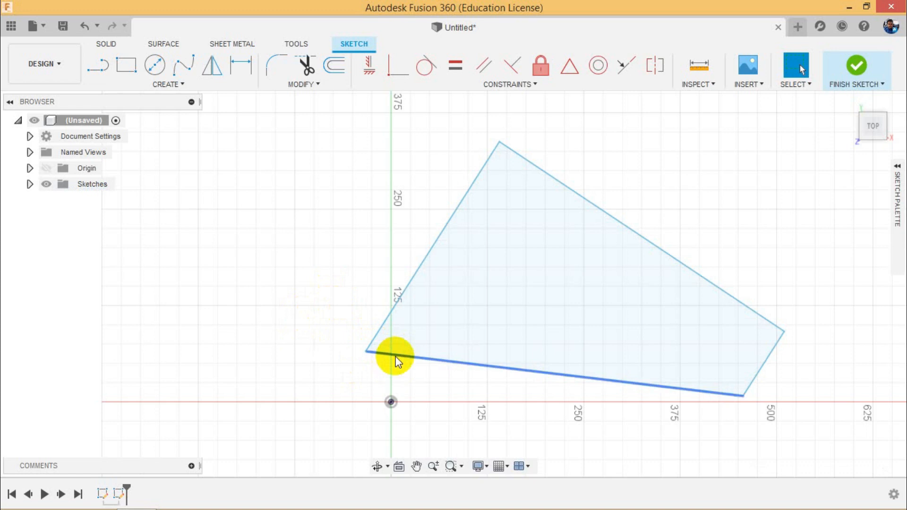
left_click(371, 65)
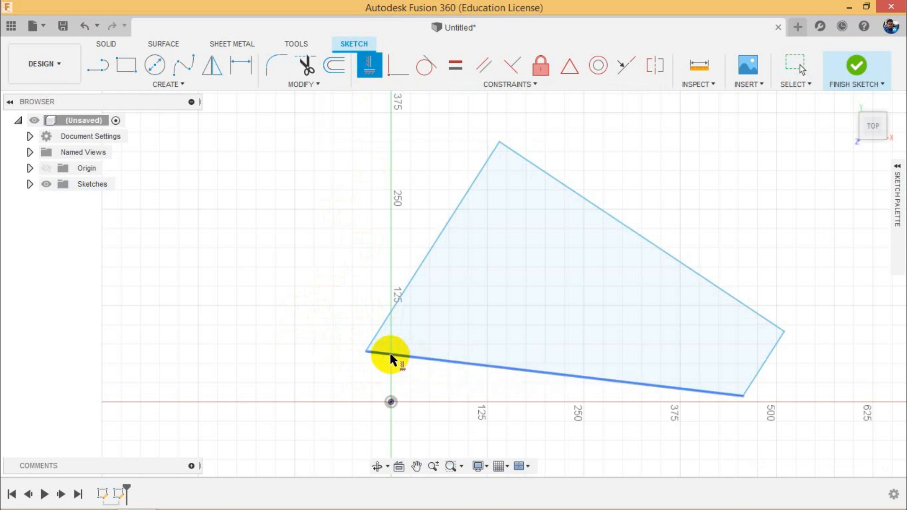
left_click(452, 361)
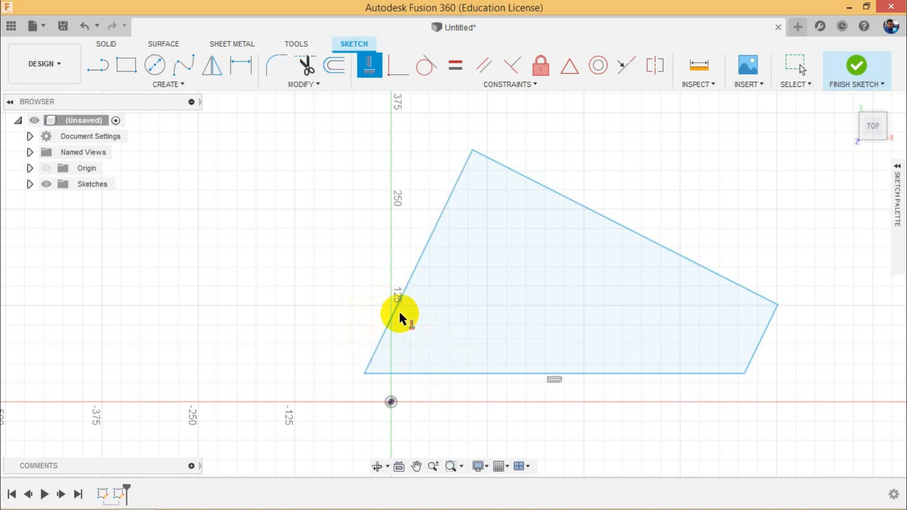
Step: Apply the Horizontal/Vertical constraint to the steep line, the upper sloping line and the short right line, turning the profile into a rectangle
left_click(407, 283)
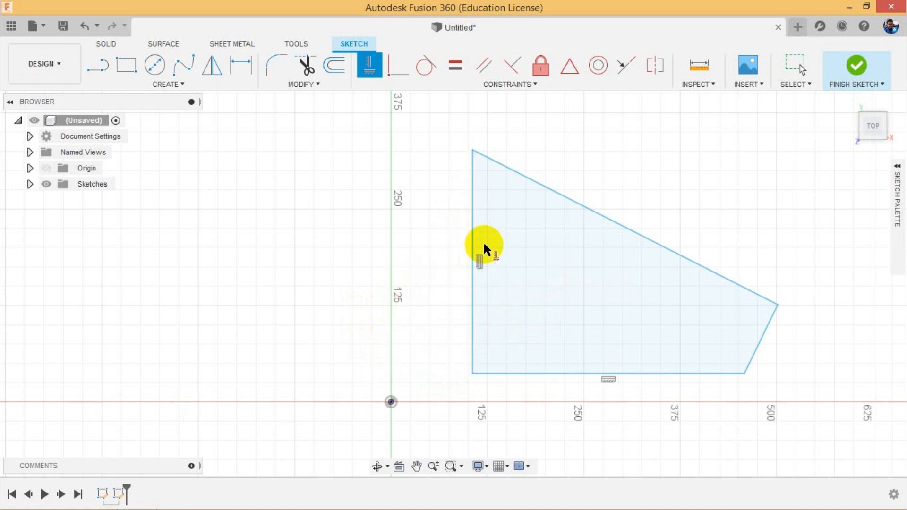
left_click(513, 173)
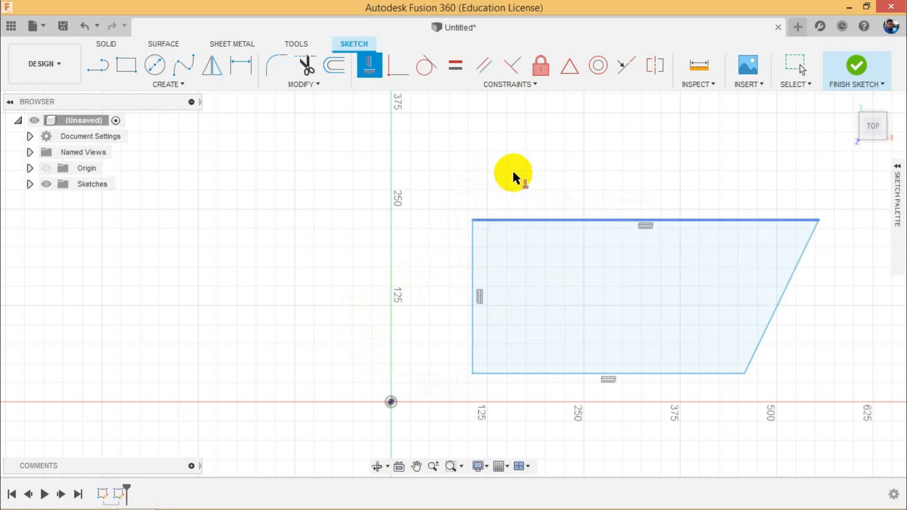
left_click(810, 236)
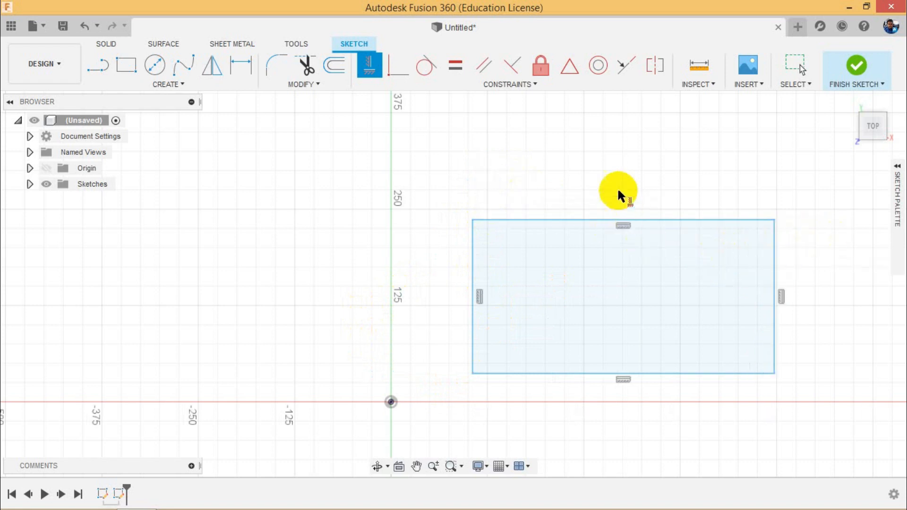
scroll(642, 261, "down", 2)
scroll(651, 255, "up", 3)
scroll(724, 226, "up", 2)
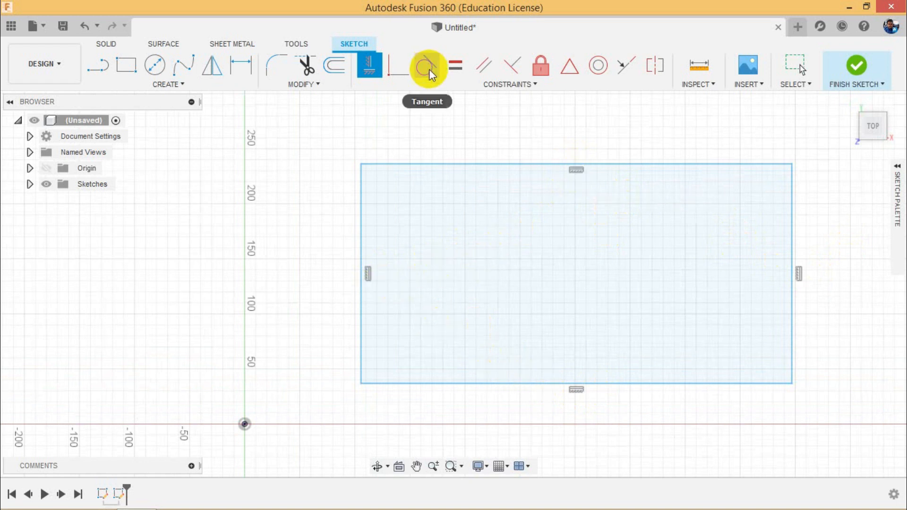
right_click(430, 121)
left_click(485, 119)
Step: Move the rectangle's upper-left corner around, ending at about X 50 mm, Y 269 mm
mouse_move(361, 167)
left_mouse_down()
mouse_move(405, 189)
mouse_move(269, 197)
mouse_move(198, 150)
mouse_move(192, 123)
mouse_move(240, 211)
left_mouse_up()
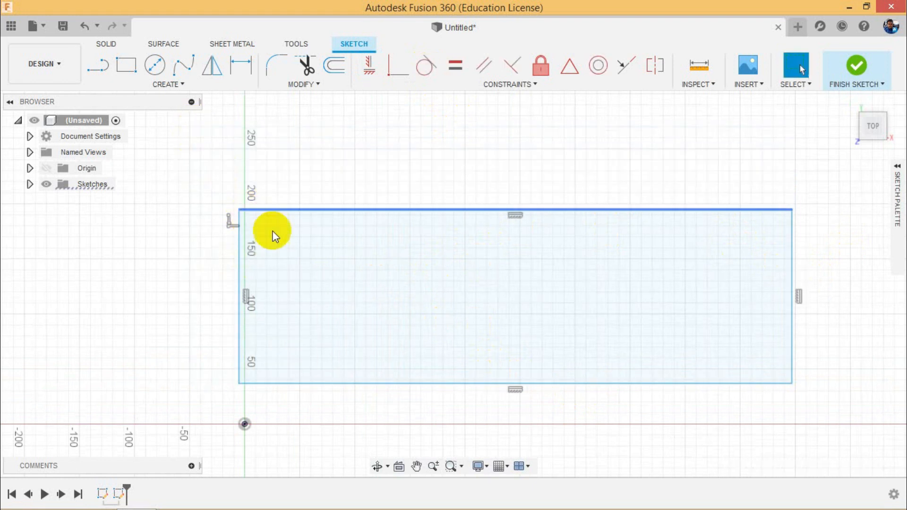
left_click_drag(239, 210, 208, 117)
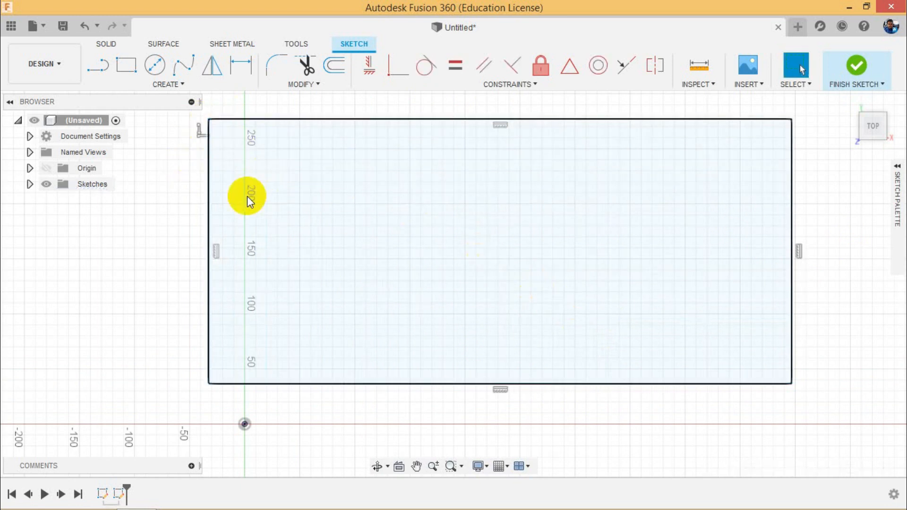
left_click(242, 75)
left_click_drag(208, 121, 308, 155)
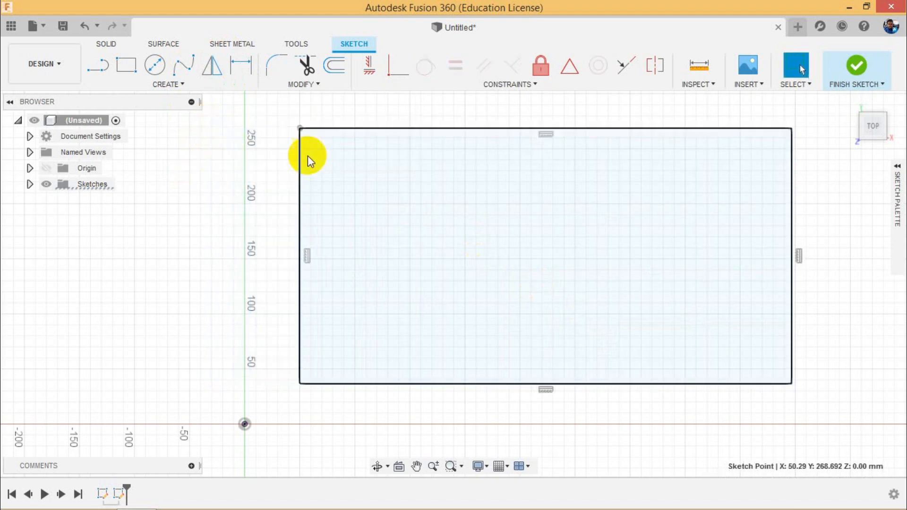
left_click(246, 200)
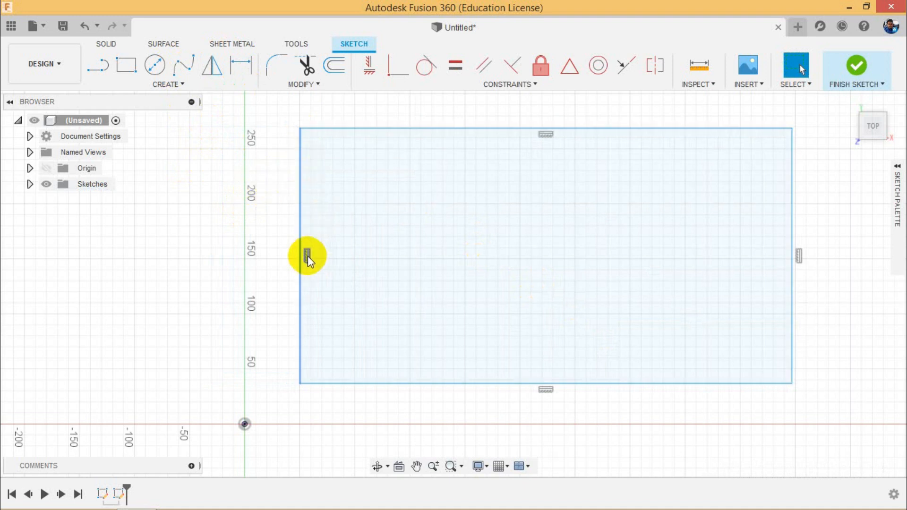
left_click(407, 56)
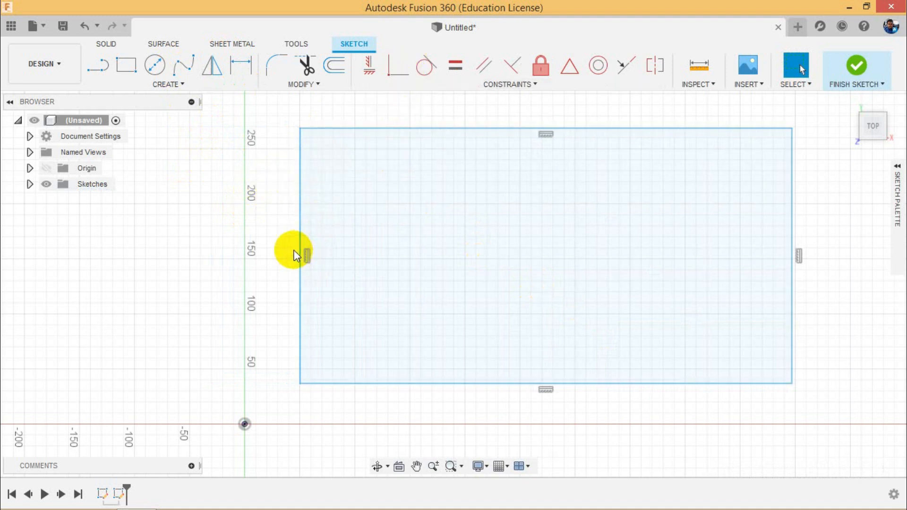
Step: Apply a Coincident constraint between the rectangle's lower-left corner and the sketch origin
scroll(328, 348, "down", 2)
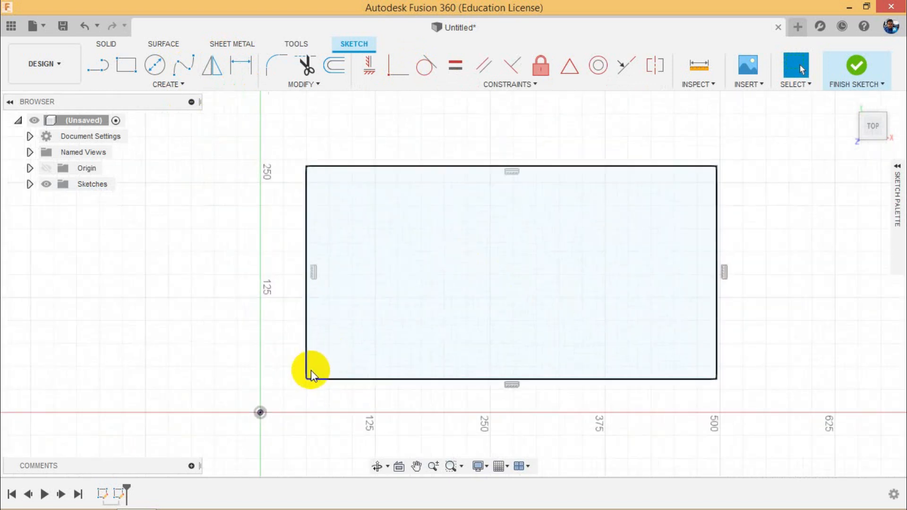
scroll(310, 369, "up", 2)
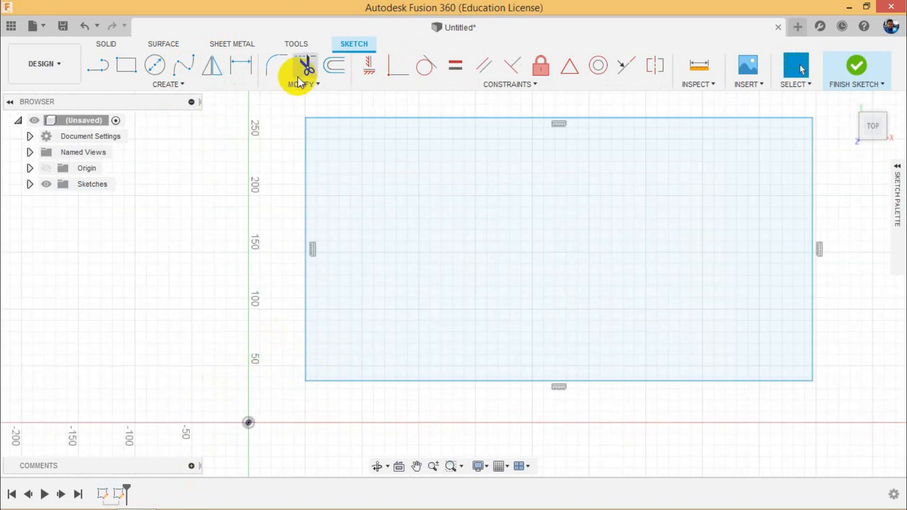
left_click(396, 65)
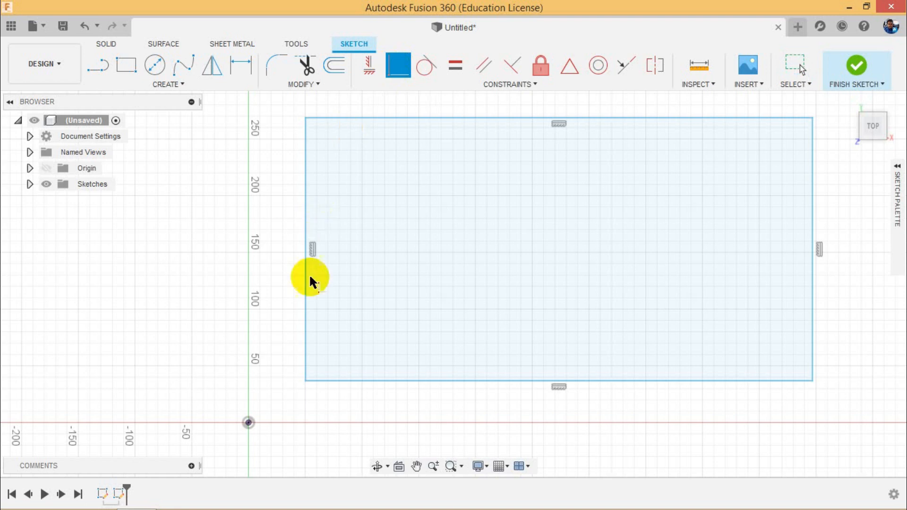
left_click(304, 381)
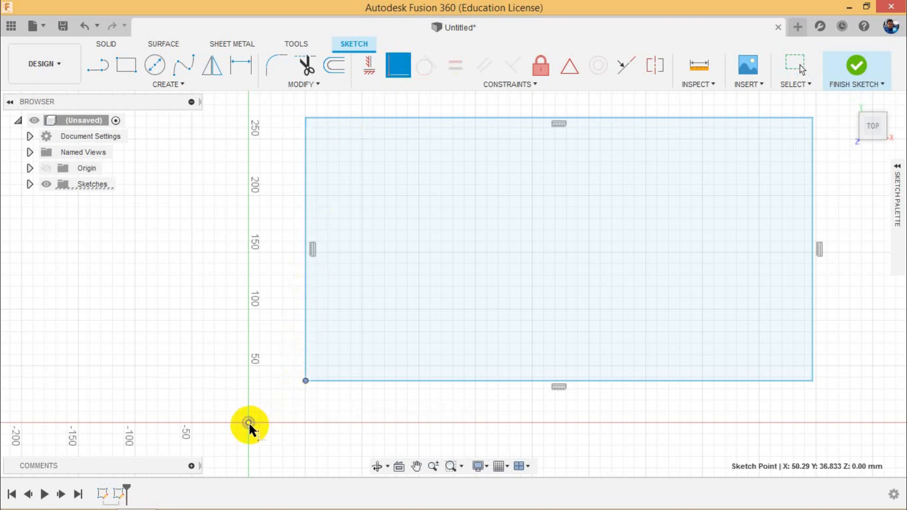
left_click(249, 421)
scroll(358, 353, "down", 2)
scroll(267, 356, "up", 3)
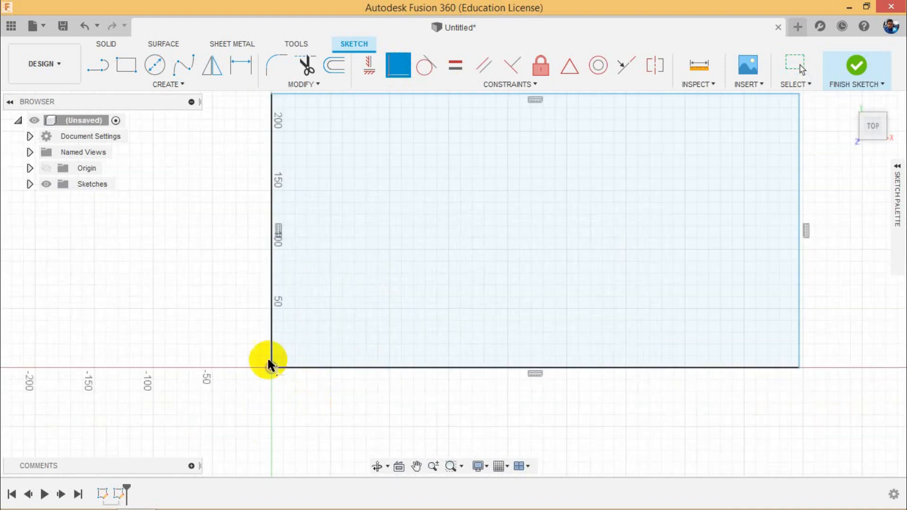
right_click(217, 247)
left_click(244, 263)
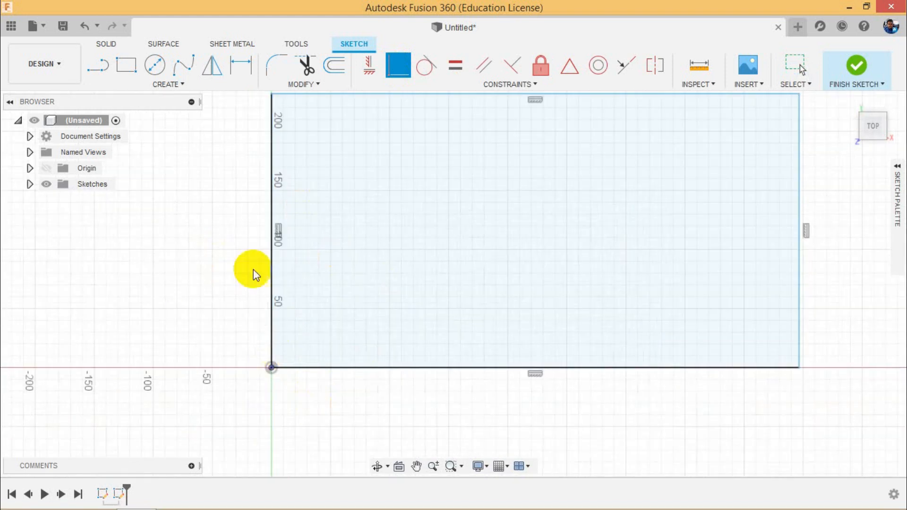
key("Escape")
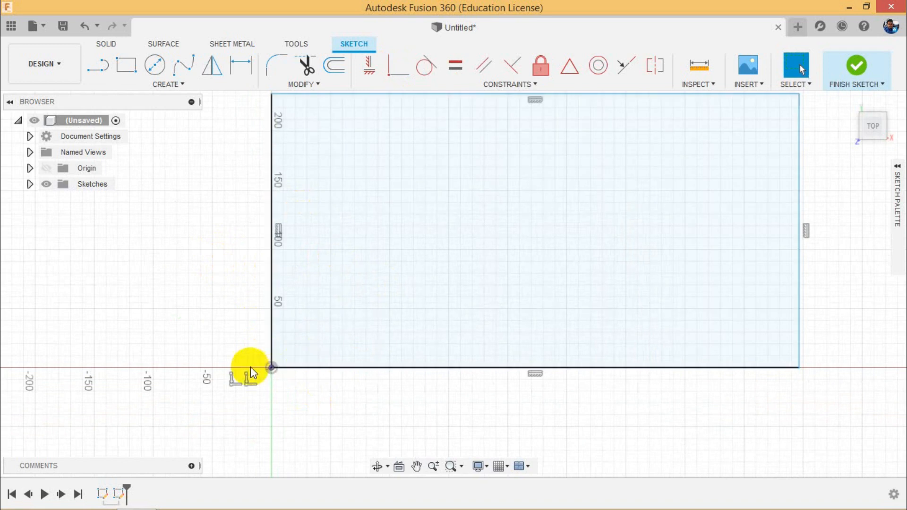
Step: Move the rectangle's upper-right corner around, ending at about X 469 mm, Y 259 mm
scroll(330, 320, "down", 3)
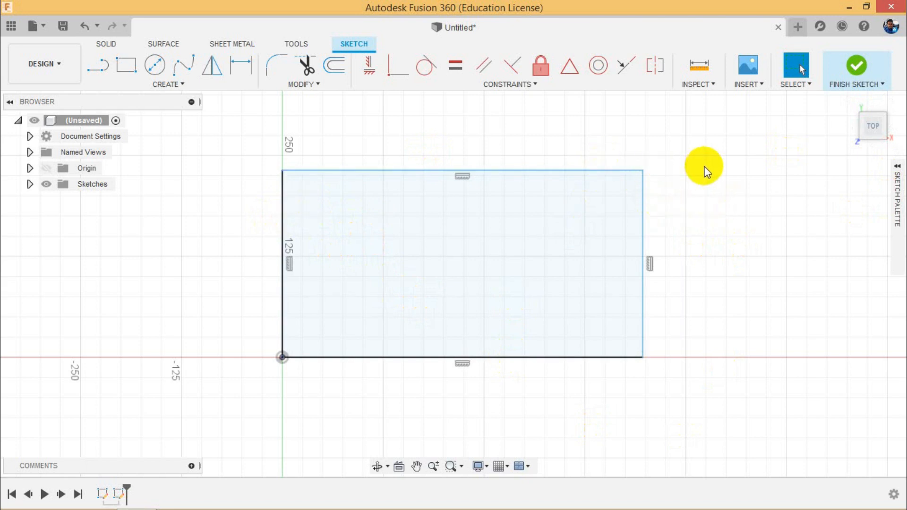
left_click_drag(642, 170, 608, 124)
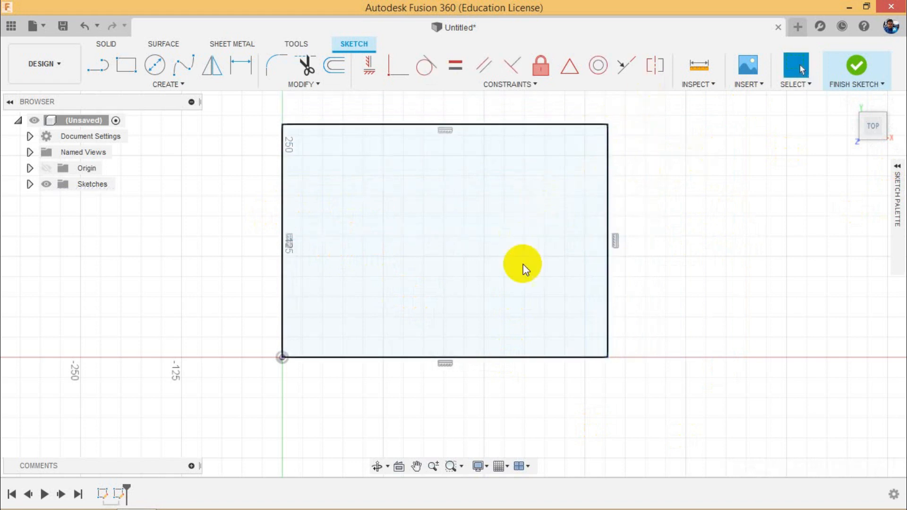
left_click_drag(608, 126, 661, 147)
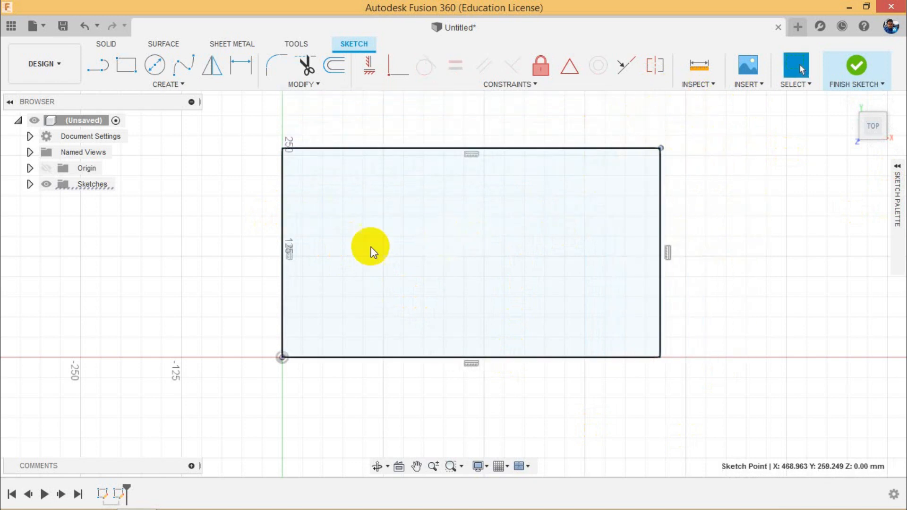
Step: Add a horizontal dimension above the rectangle and set its width to 400 mm
left_click(239, 67)
left_click(281, 184)
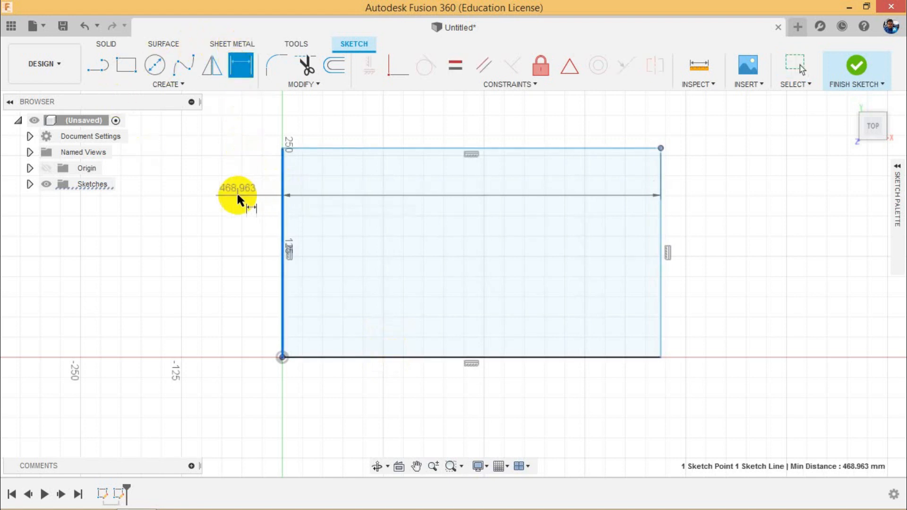
left_click(431, 112)
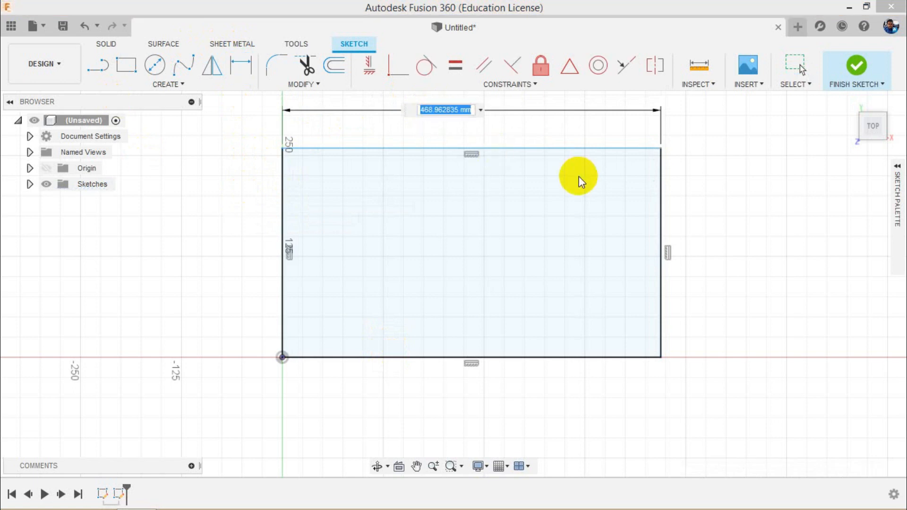
type("400")
key("Return")
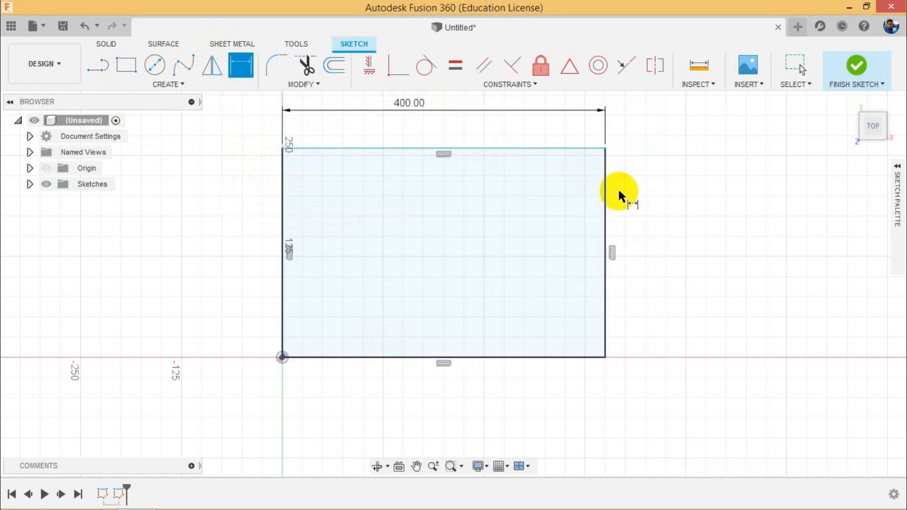
Step: Dimension the rectangle's right edge and set its height to 250 mm
left_click(607, 194)
left_click(655, 216)
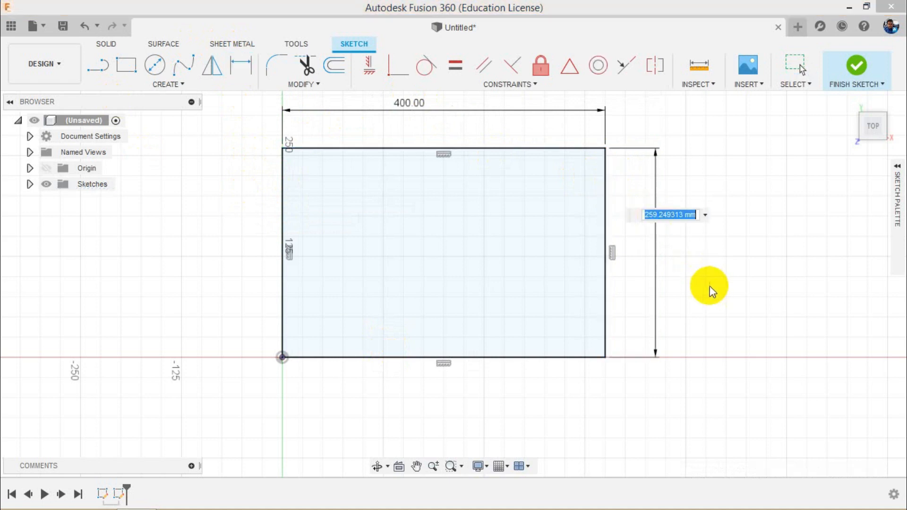
type("250")
key("Return")
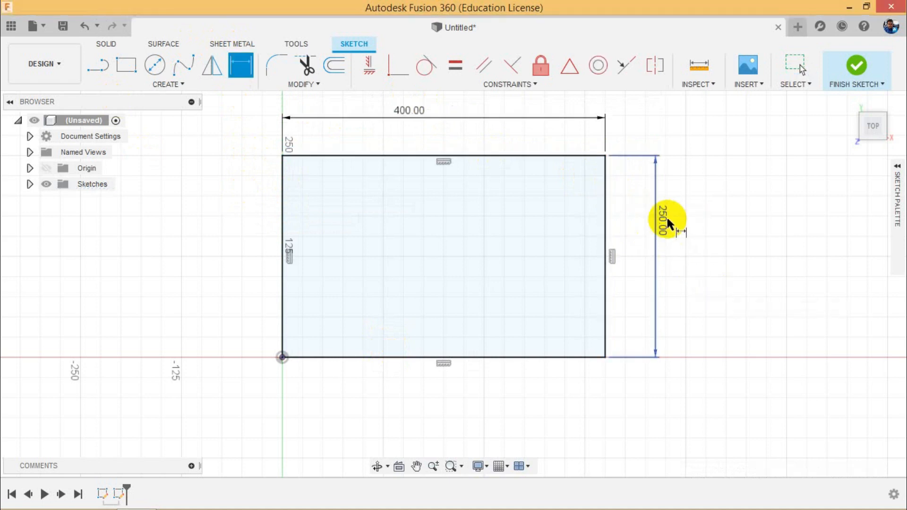
Step: Delete the 250 mm height dimension beside the rectangle
mouse_move(498, 505)
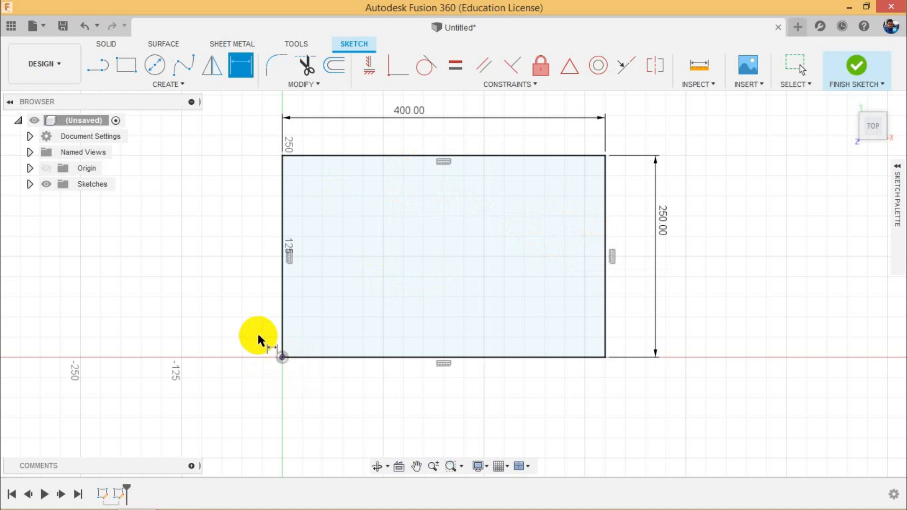
right_click(236, 298)
left_click(189, 299)
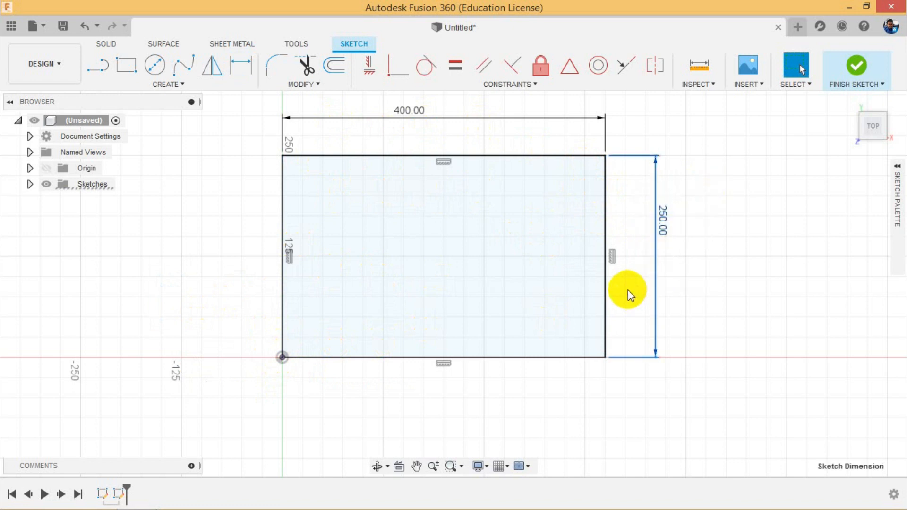
key("Delete")
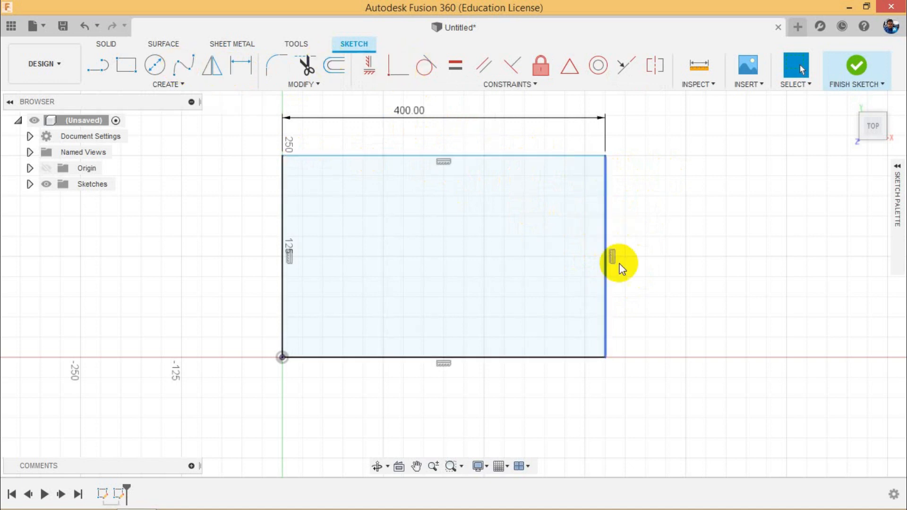
Step: Apply an Equal constraint between the rectangle's top and right edges, making it a square
left_click(581, 156)
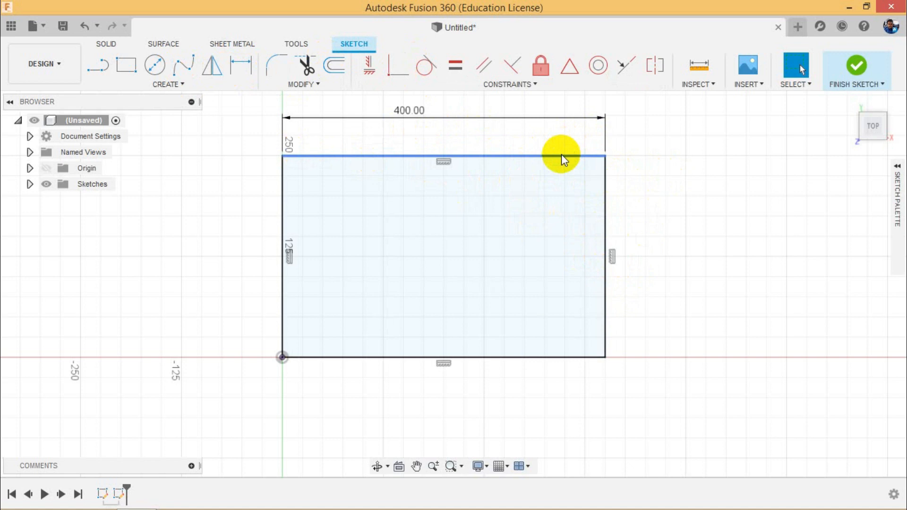
left_click(454, 67)
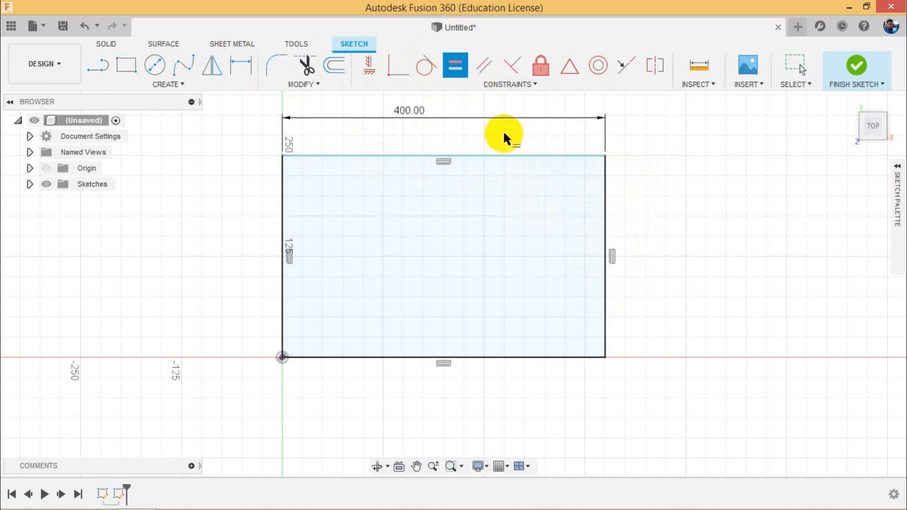
left_click(522, 156)
left_click(604, 189)
scroll(590, 274, "down", 5)
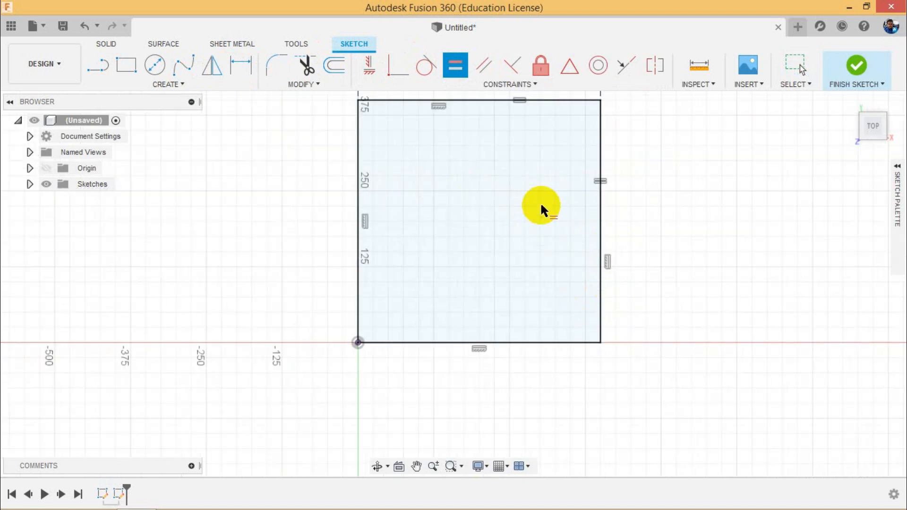
scroll(553, 132, "up", 4)
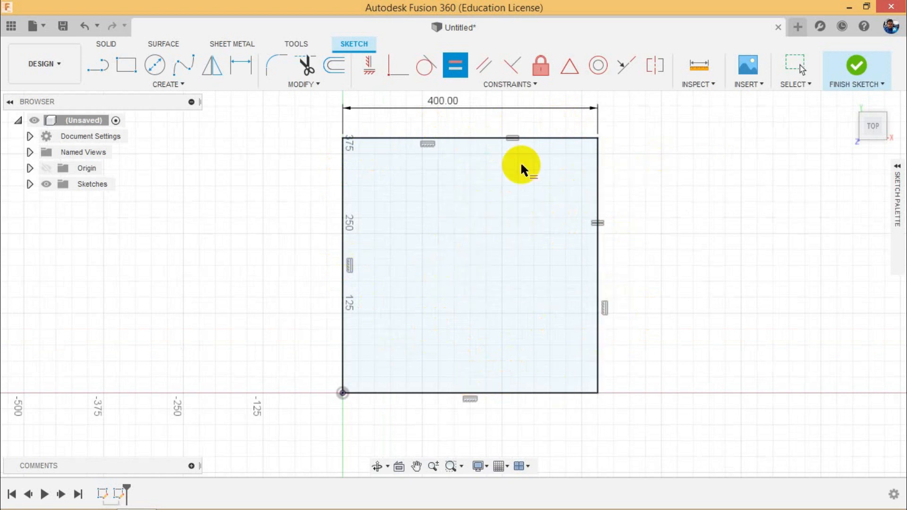
Step: Draw a separate line to the right of the square, sloping down towards its lower-right end
left_click(98, 66)
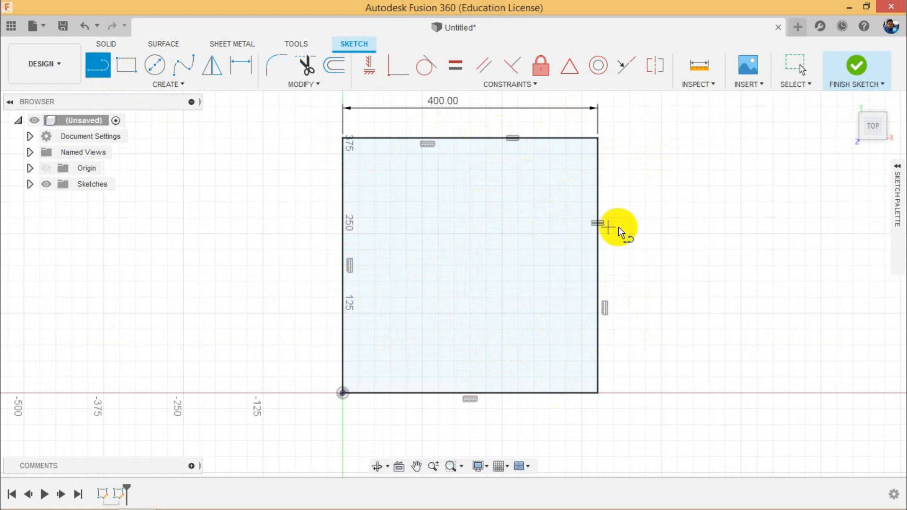
left_click(635, 223)
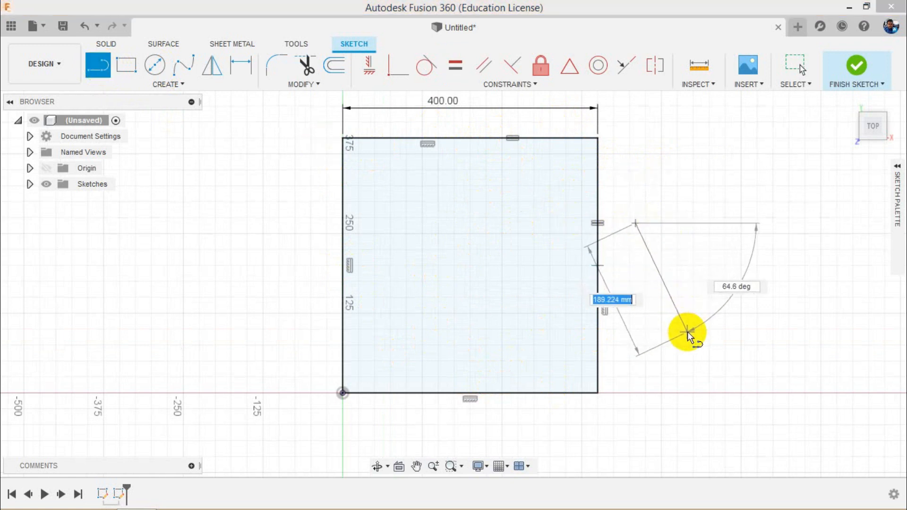
left_click(746, 321)
right_click(683, 390)
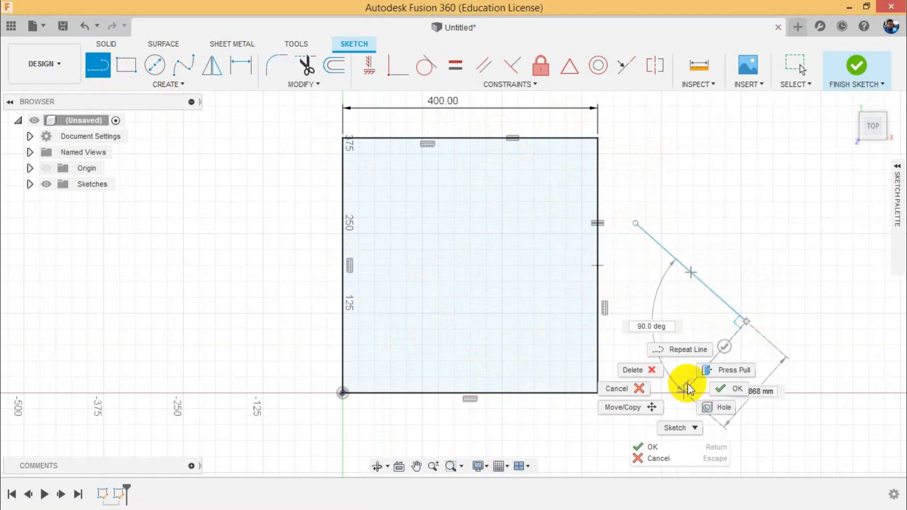
left_click(718, 389)
scroll(661, 200, "down", 2)
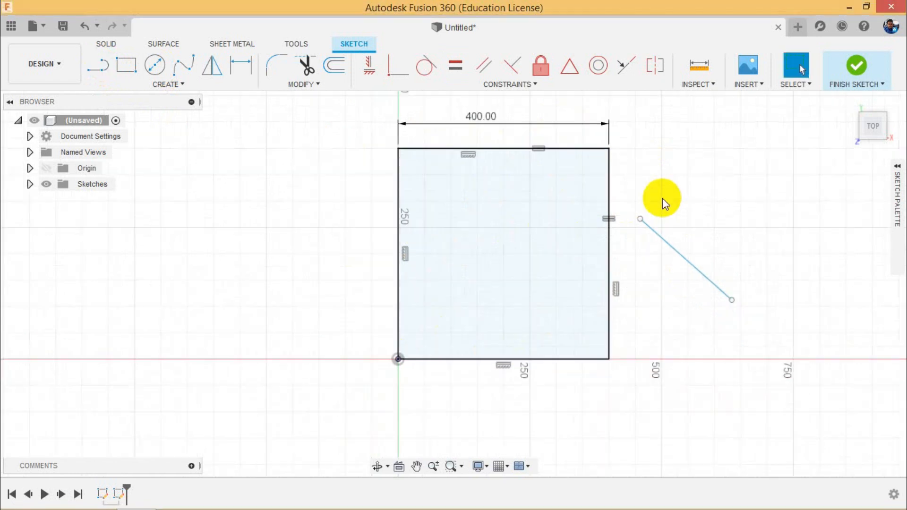
Step: Apply a Coincident constraint attaching the loose line's upper-left endpoint to the square's right edge
scroll(656, 231, "up", 4)
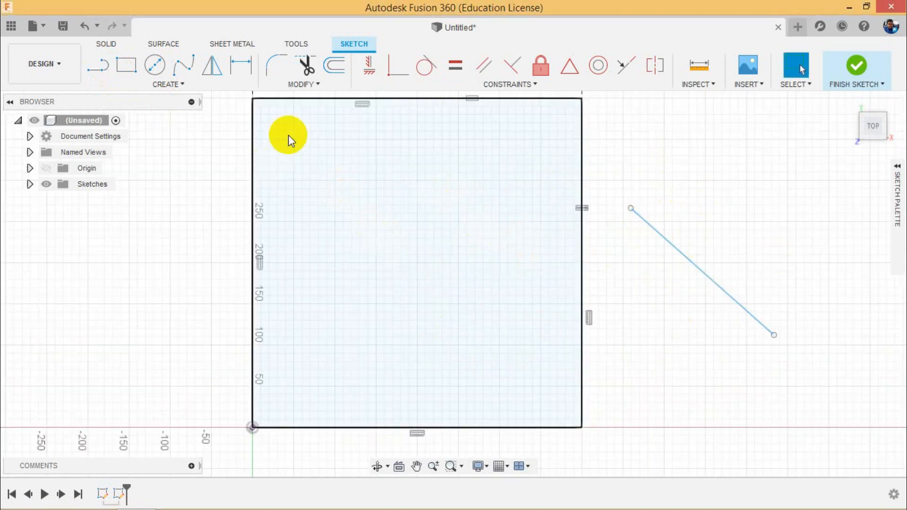
left_click(388, 73)
left_click(632, 207)
left_click(583, 181)
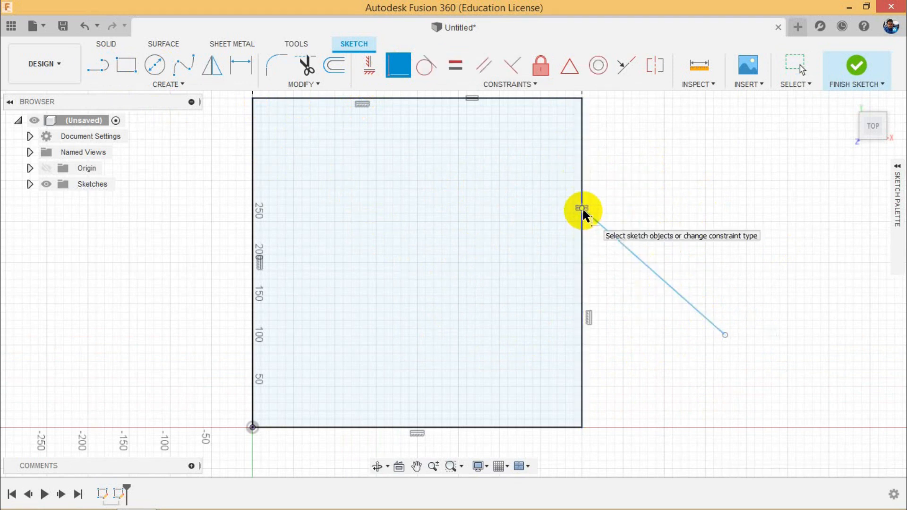
left_click(605, 233)
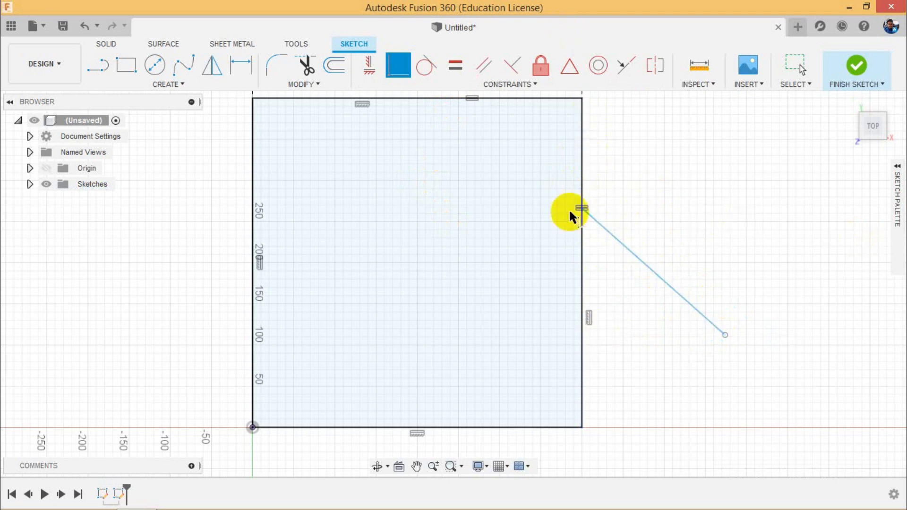
right_click(704, 202)
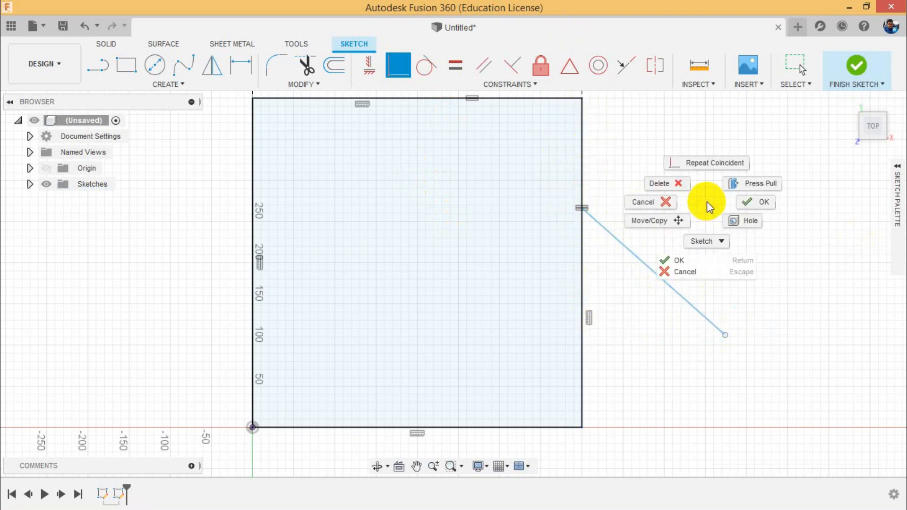
left_click(750, 203)
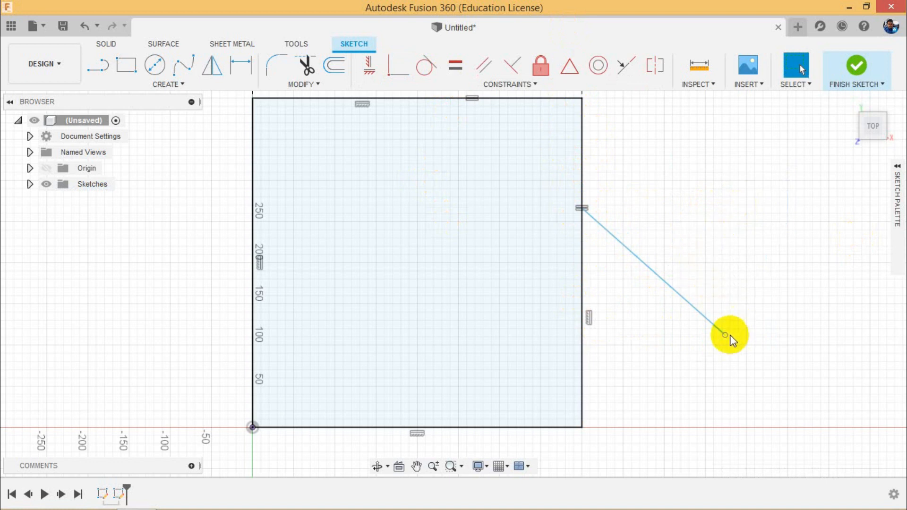
Step: Swing the attached line's free end upward, and constrain the line Perpendicular to the square's right edge
left_click_drag(727, 336, 713, 257)
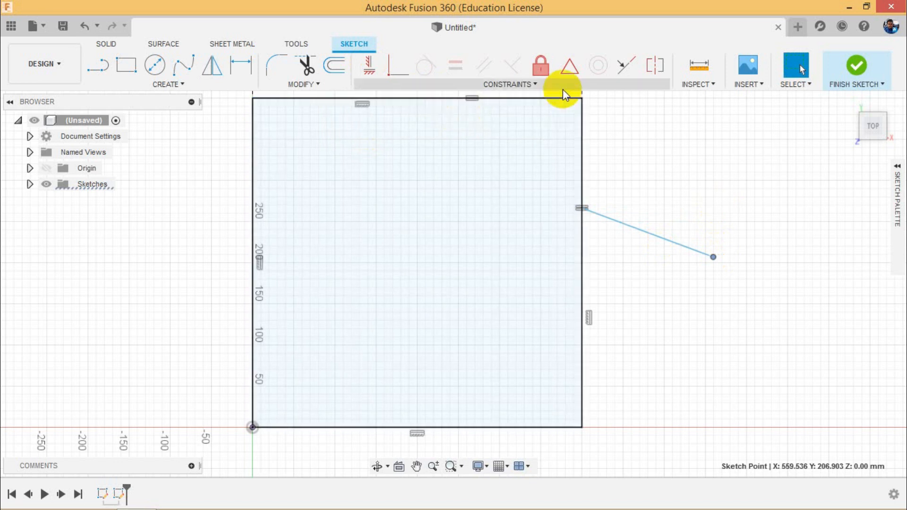
left_click(685, 197)
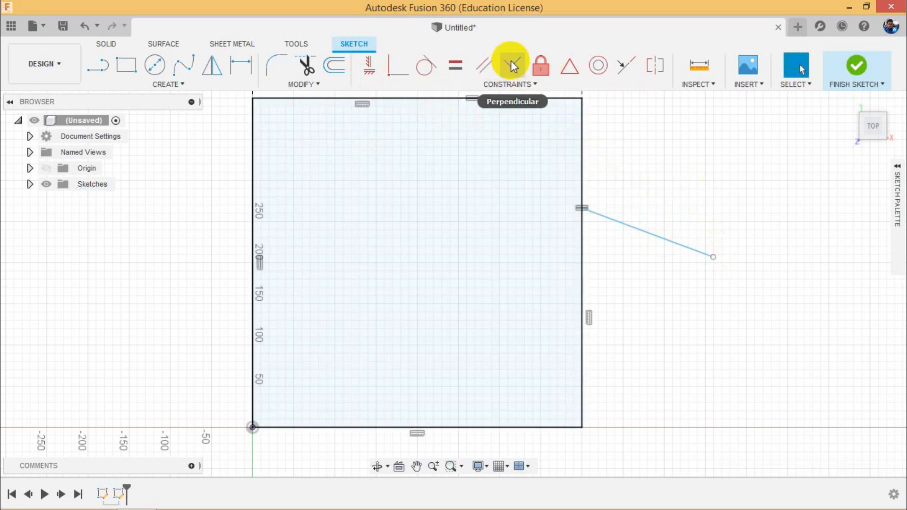
left_click(677, 249)
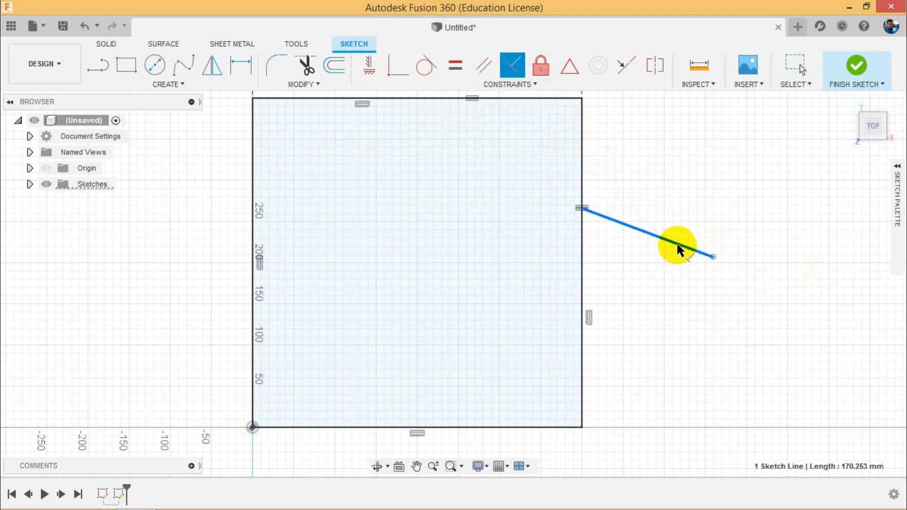
left_click(581, 230)
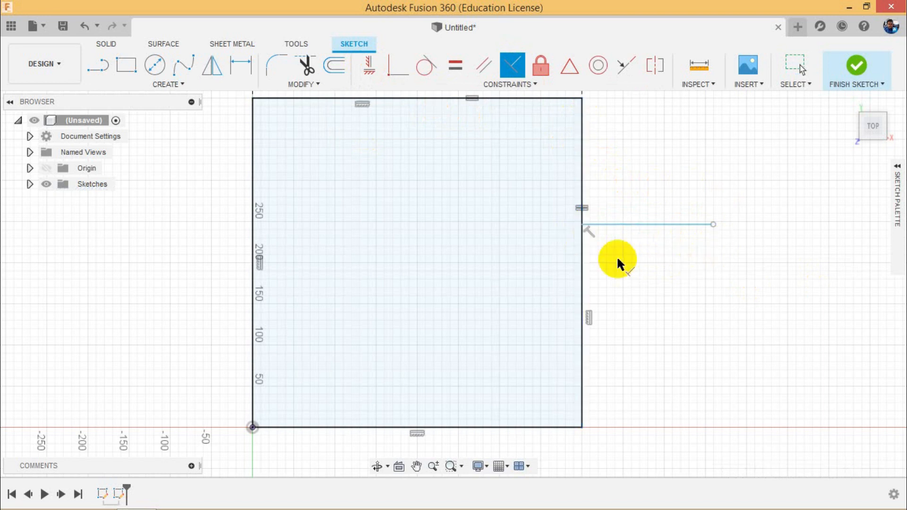
right_click(660, 179)
left_click(691, 176)
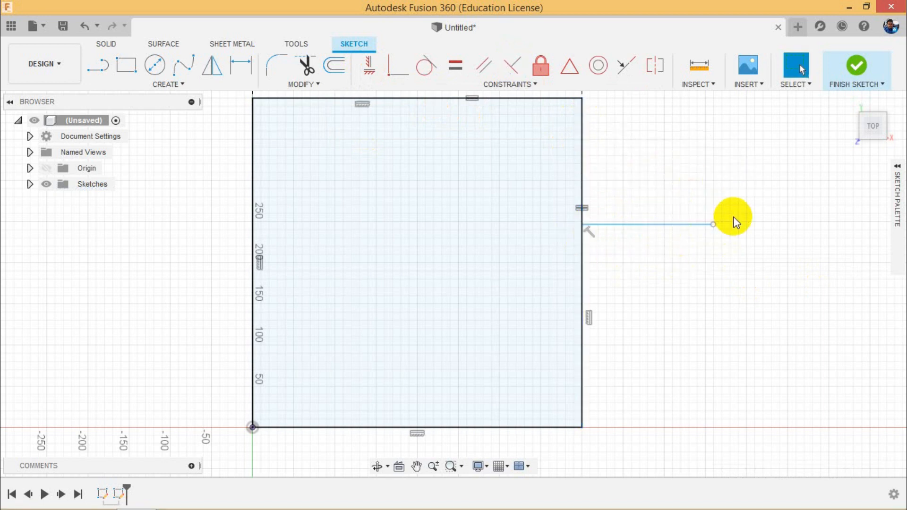
Step: Move the perpendicular line upward along the square's right edge
left_click_drag(716, 225, 709, 161)
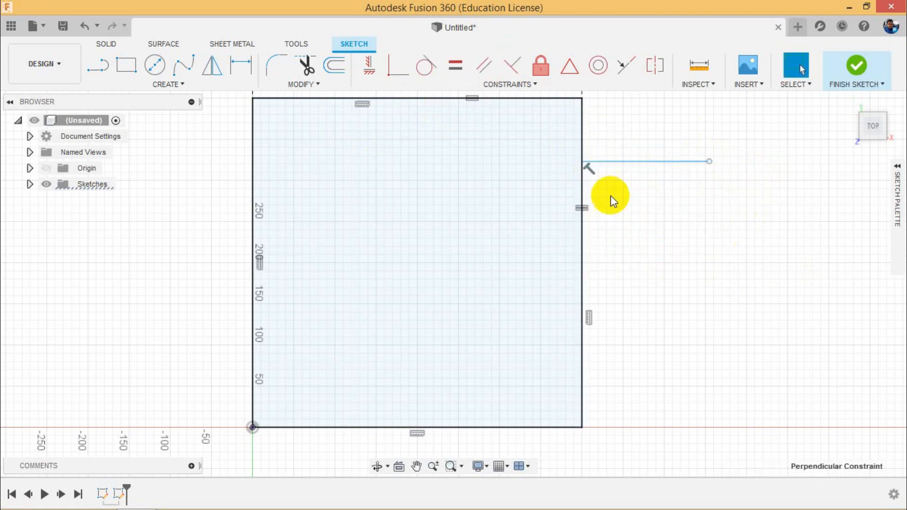
scroll(598, 175, "up", 3)
scroll(646, 257, "down", 3)
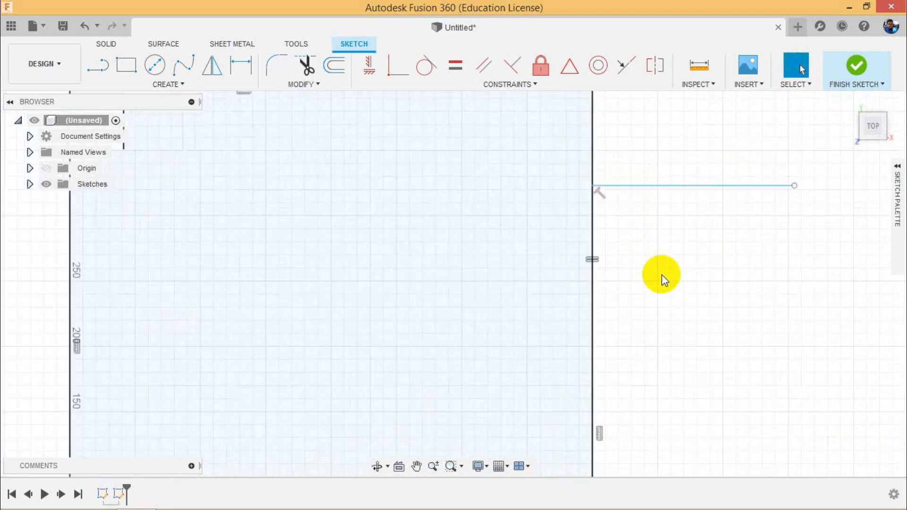
Step: Draw a center-diameter circle with a radius of about 39 mm inside the square near its upper-left corner
scroll(678, 293, "down", 2)
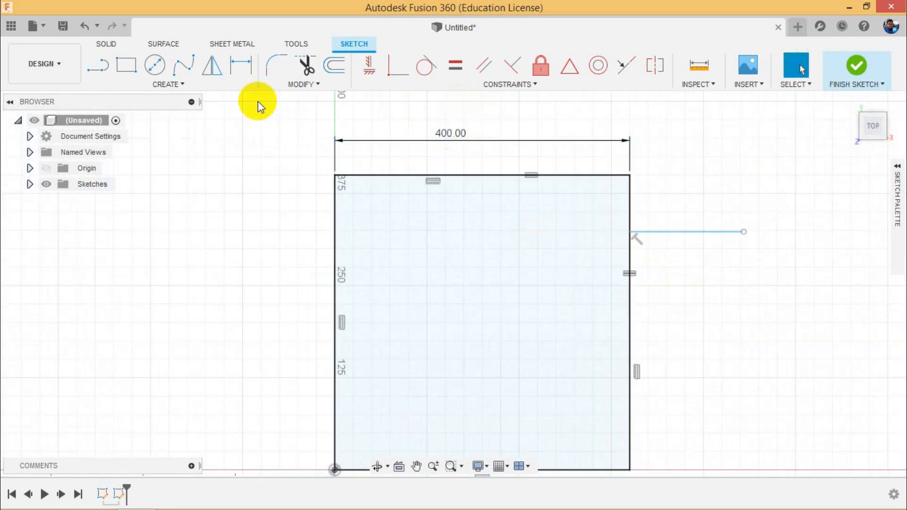
left_click(156, 63)
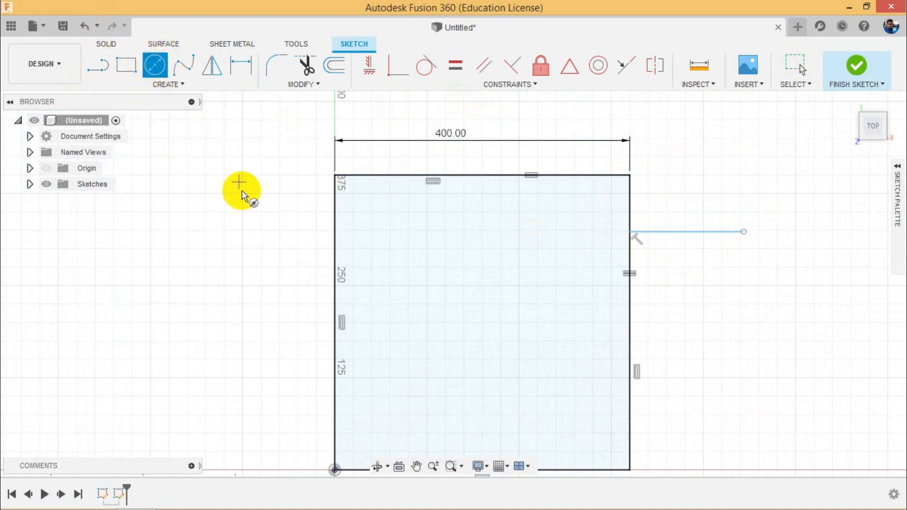
left_click(389, 231)
left_click(403, 256)
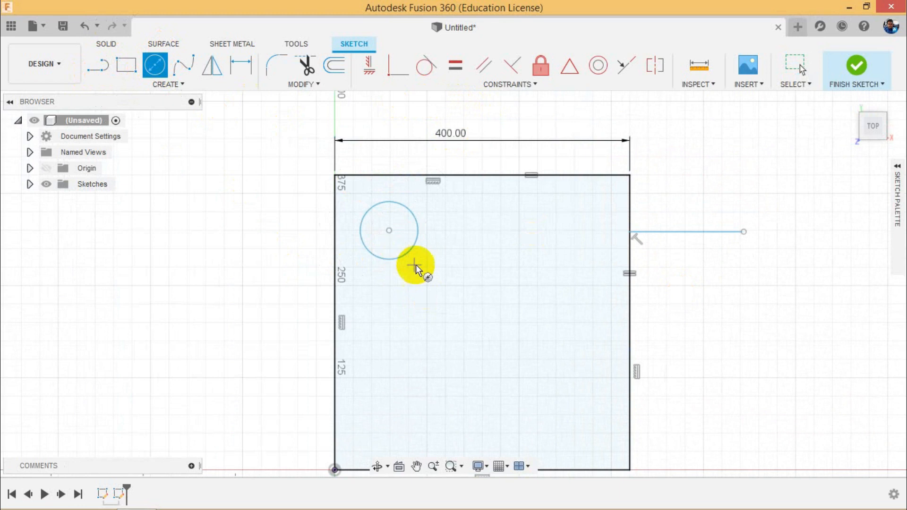
right_click(277, 186)
left_click(314, 186)
Step: Apply Tangent constraints between the circle and the square's top and left edges
scroll(370, 189, "up", 2)
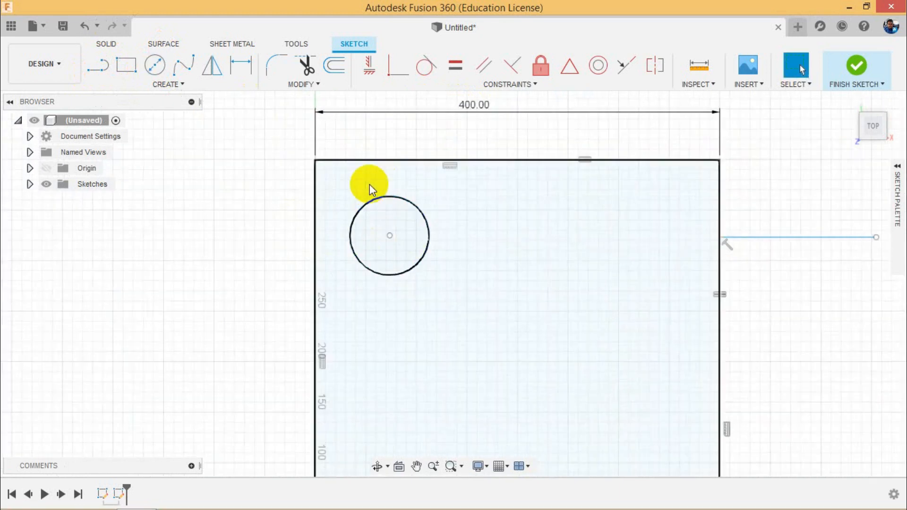
scroll(369, 184, "up", 3)
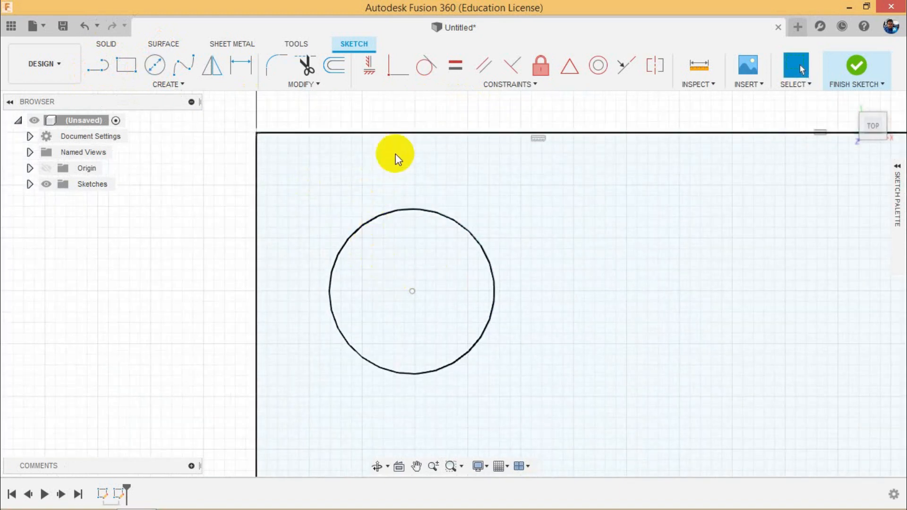
left_click(422, 68)
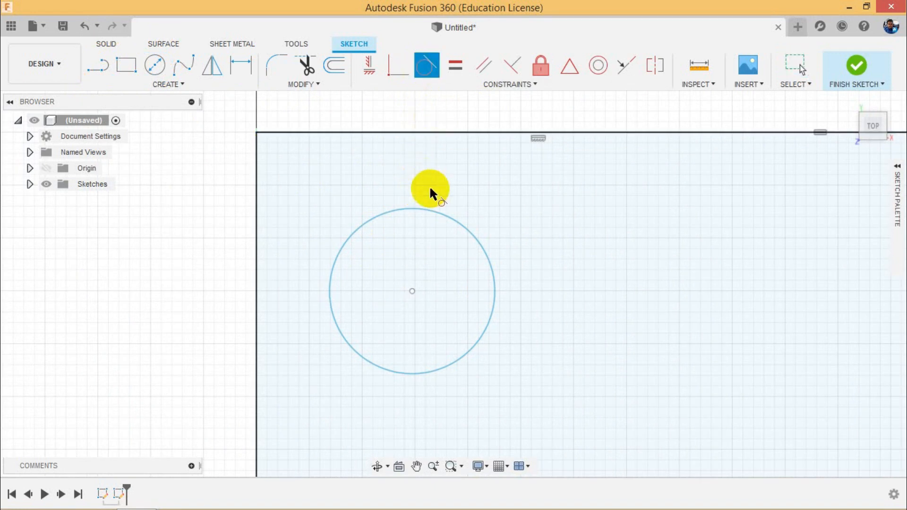
left_click(421, 210)
left_click(389, 129)
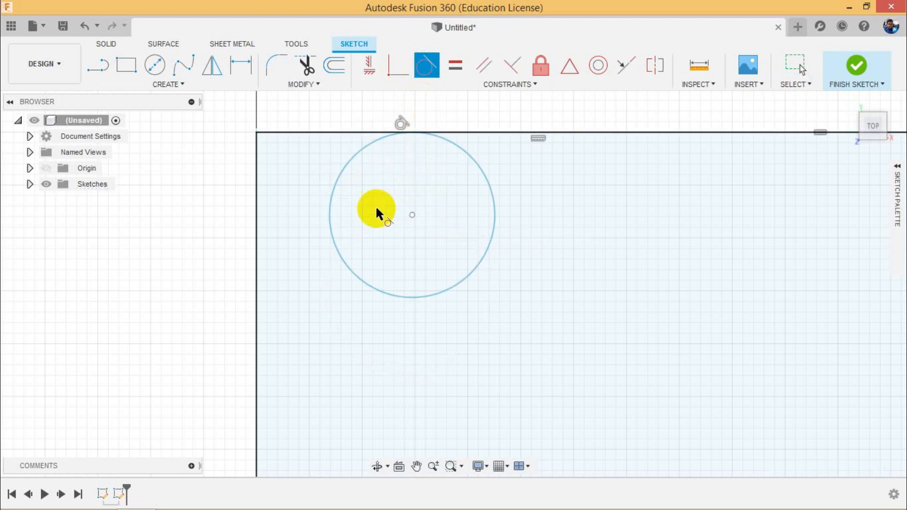
left_click(338, 253)
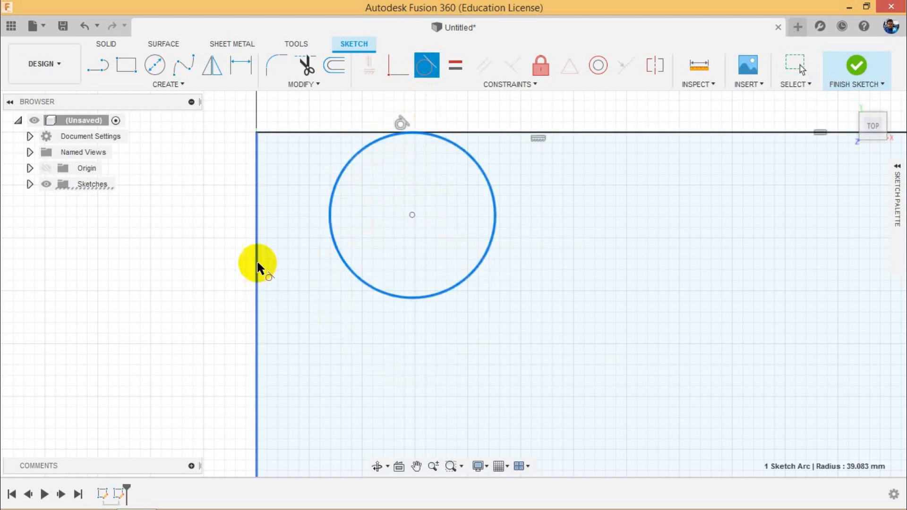
left_click(257, 266)
Step: Draw a second center-diameter circle of similar size just below and to the right of the first circle
scroll(347, 293, "down", 2)
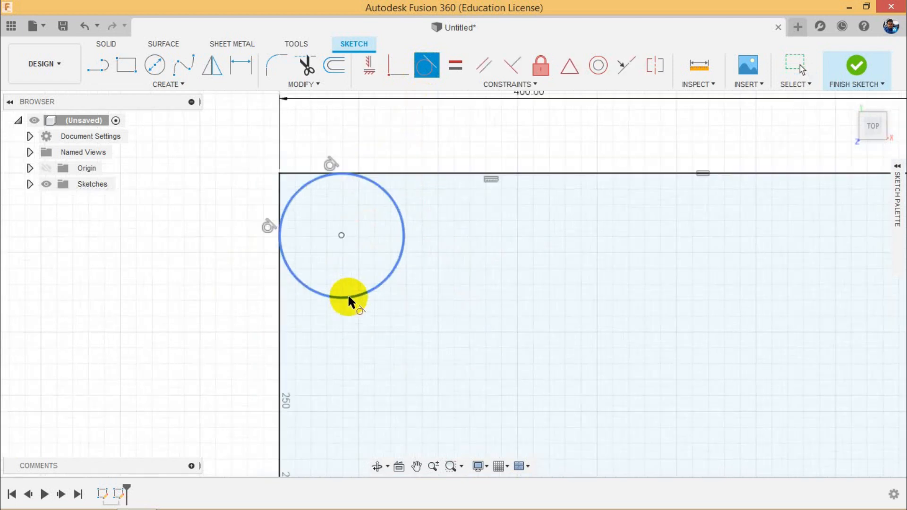
left_click(163, 69)
left_click(461, 303)
left_click(482, 362)
right_click(413, 140)
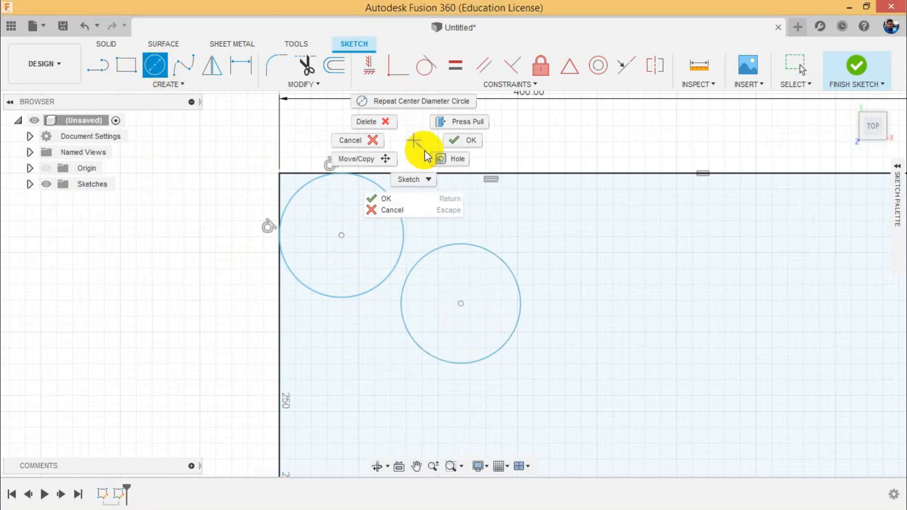
left_click(455, 142)
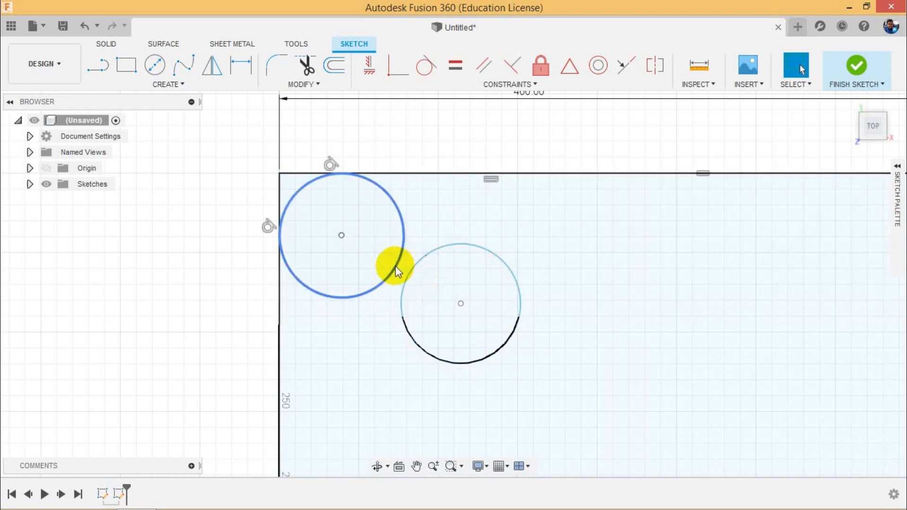
Step: Make the two circles tangent to each other, and move the second circle's centre down and to the right
left_click(423, 69)
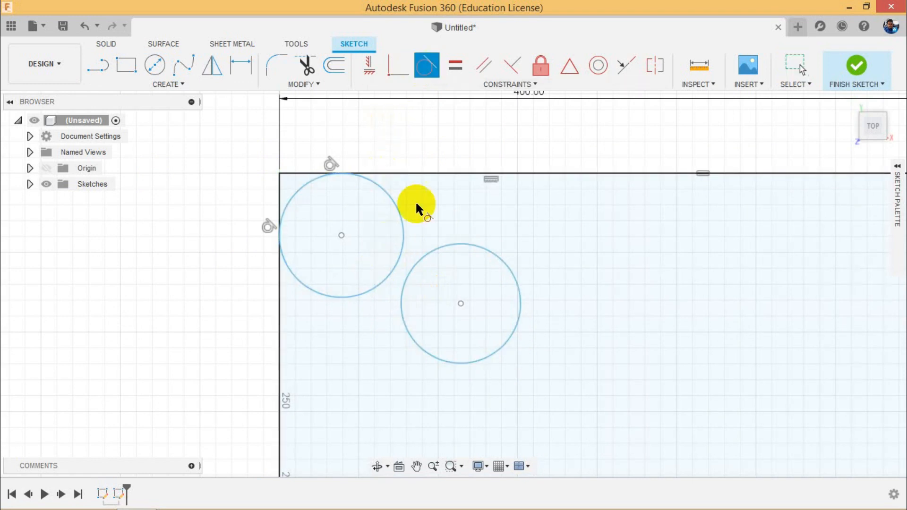
left_click(426, 251)
left_click(401, 245)
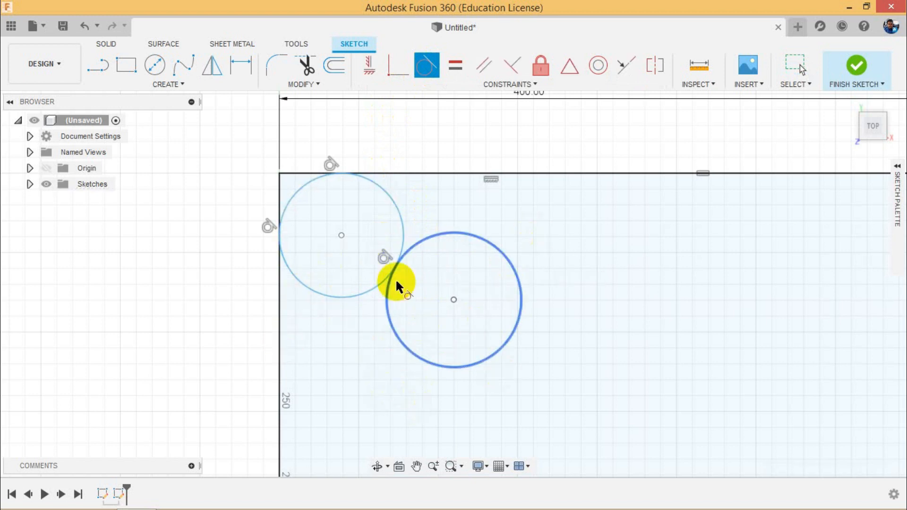
right_click(411, 135)
left_click(449, 148)
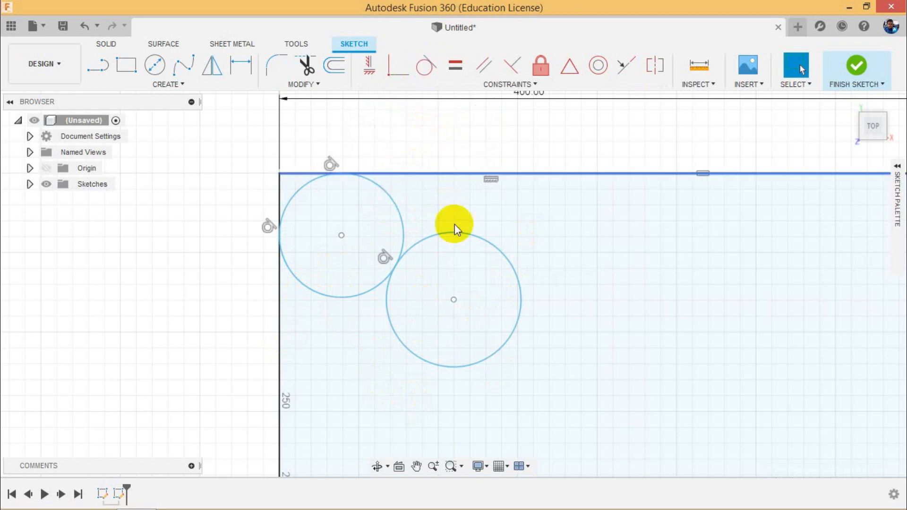
left_click_drag(449, 308, 555, 373)
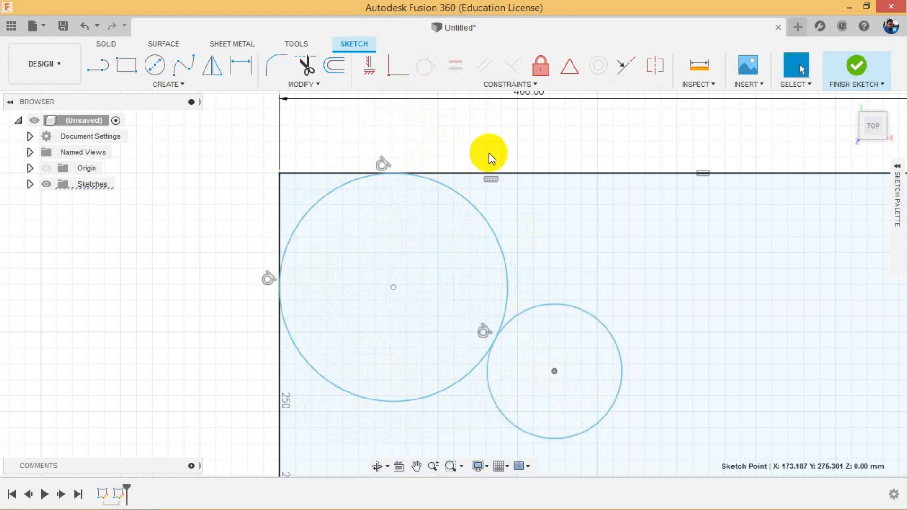
left_click(492, 148)
Step: Draw a diagonal line from the square's upper-left corner to its lower-right corner
scroll(492, 213, "down", 5)
scroll(519, 263, "down", 3)
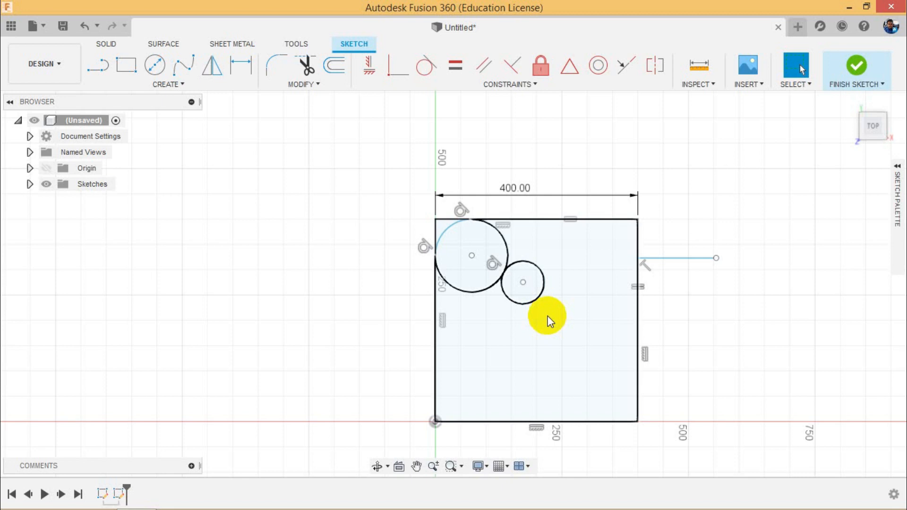
left_click(98, 65)
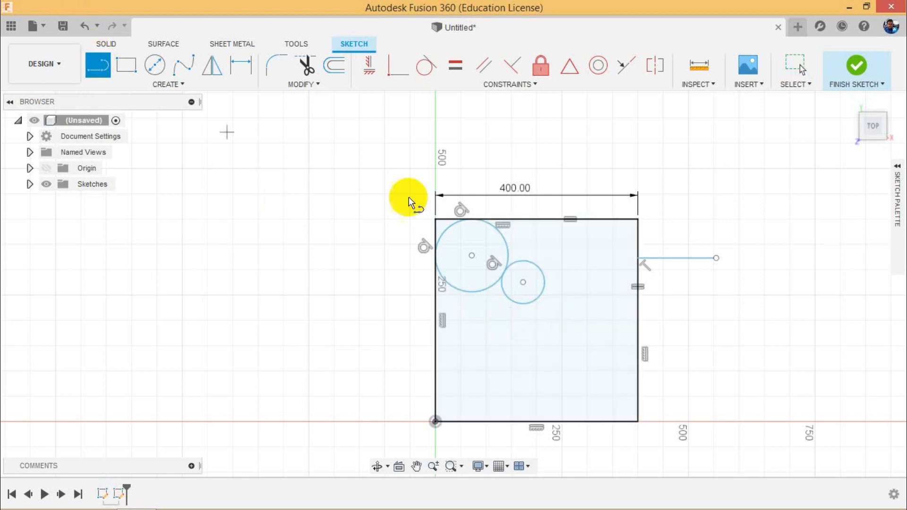
left_click(435, 219)
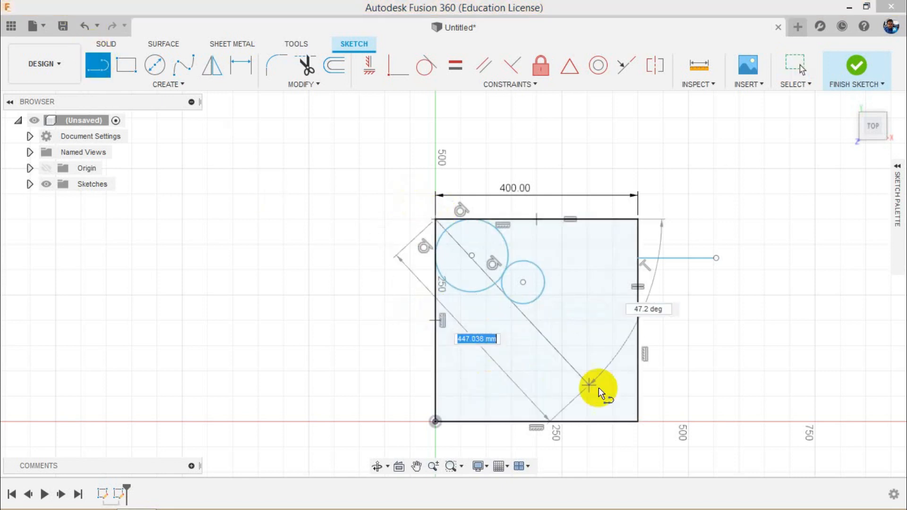
left_click(636, 422)
right_click(355, 229)
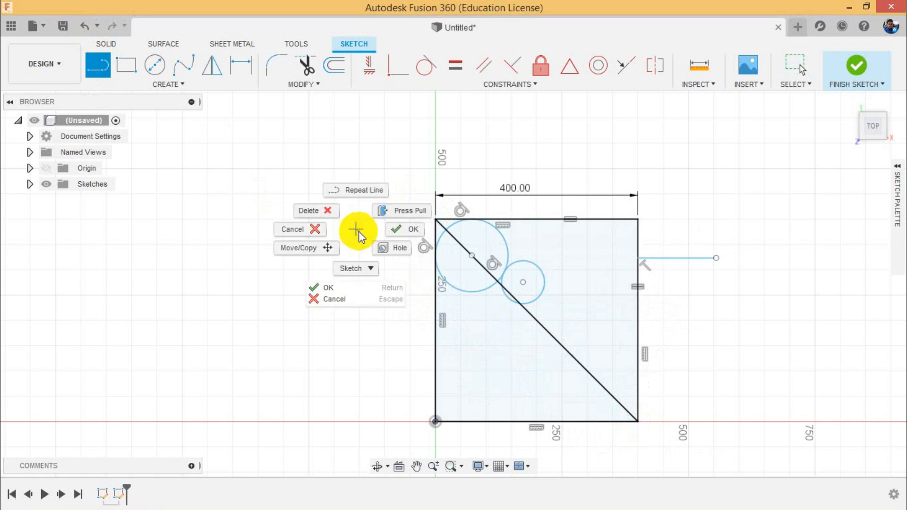
left_click(395, 233)
Step: Convert the square's diagonal line to construction geometry
scroll(568, 334, "up", 5)
left_click(356, 160)
right_click(356, 161)
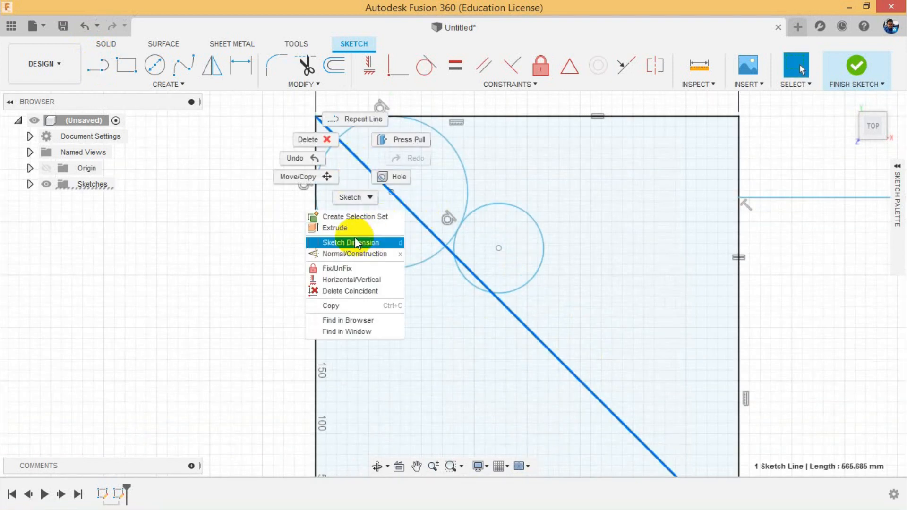
left_click(355, 254)
left_click(260, 236)
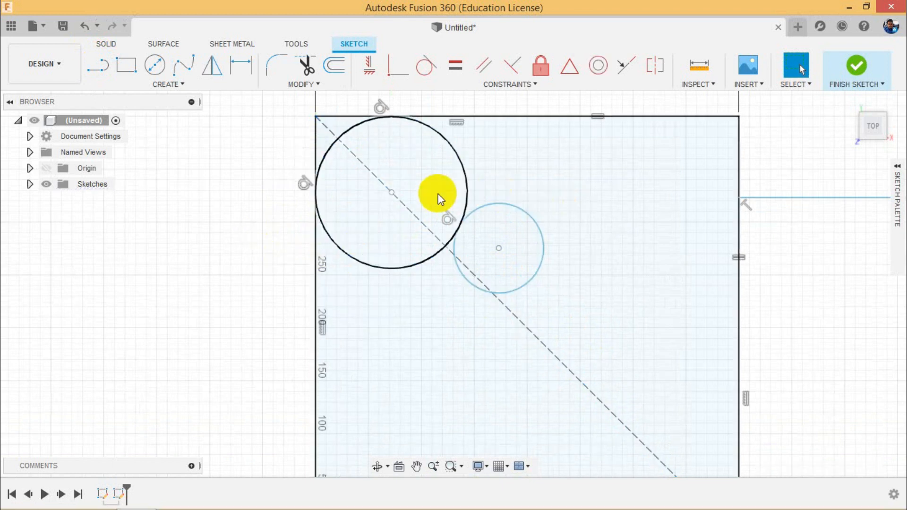
Step: Enlarge the corner circle by moving its centre down and to the right beside the diagonal construction line
left_click(397, 196)
mouse_move(394, 194)
left_mouse_down()
mouse_move(465, 208)
mouse_move(419, 192)
mouse_move(405, 203)
left_mouse_up()
left_click(218, 189)
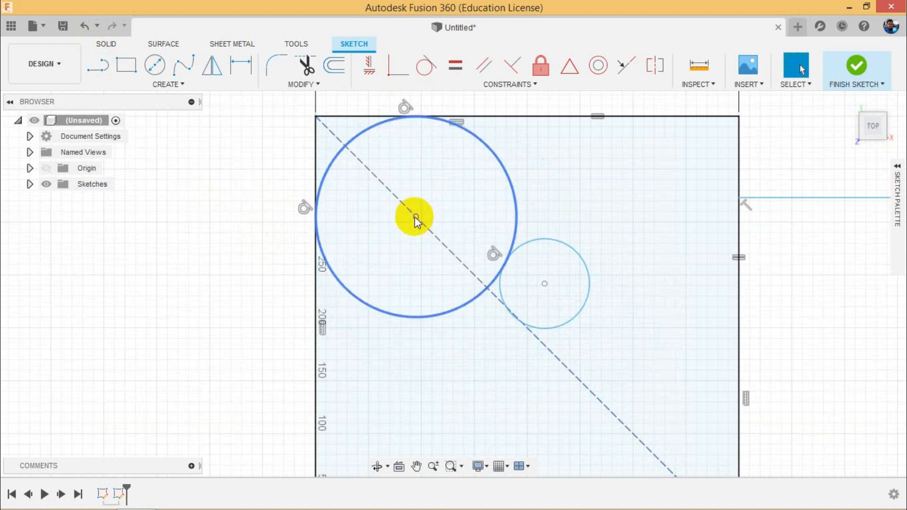
Step: Try to make the large corner circle's centre coincident with the diagonal construction line
left_click(398, 66)
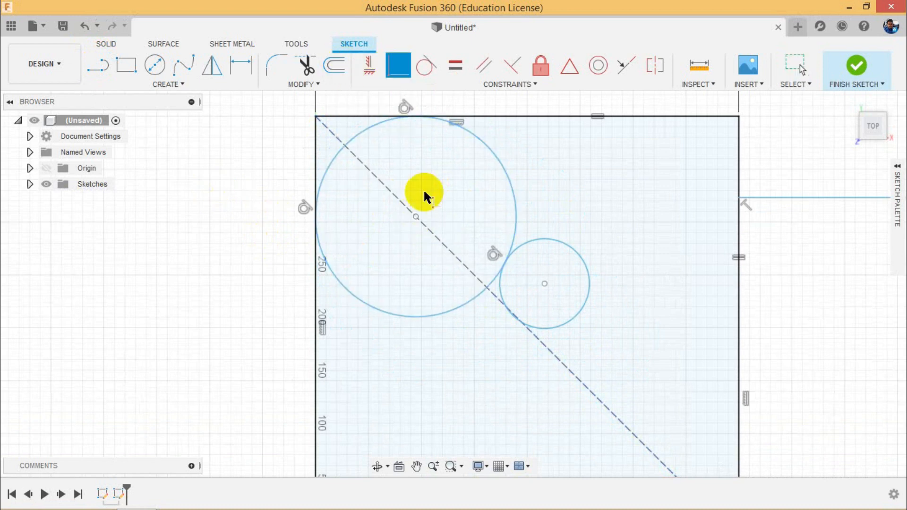
left_click(414, 216)
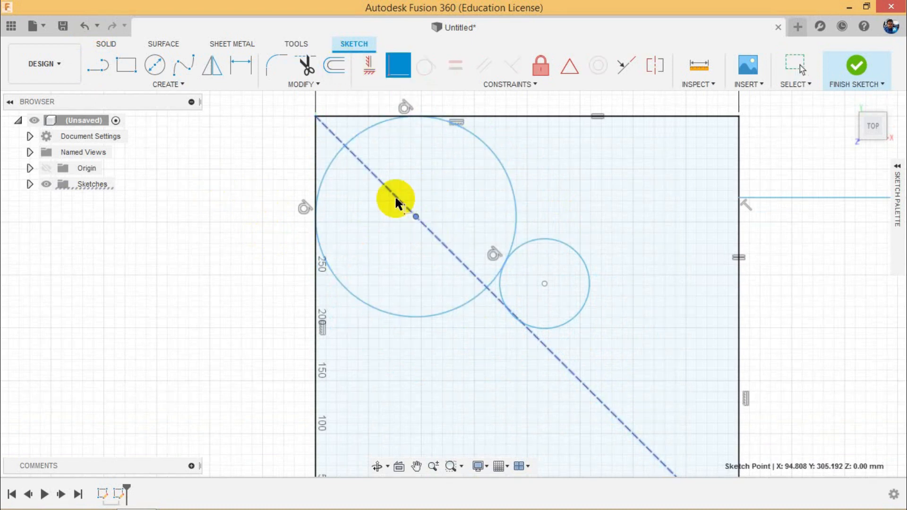
left_click(490, 314)
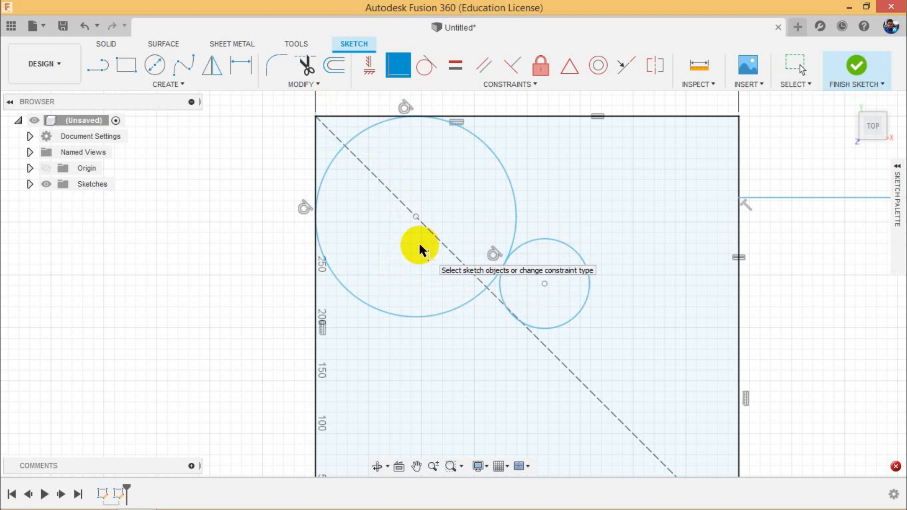
key("Escape")
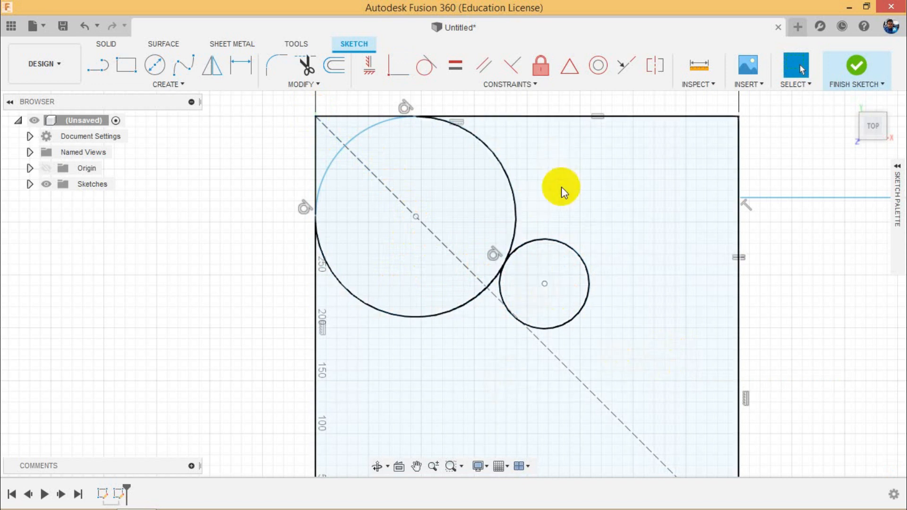
Step: Make the smaller circle's centre coincident with the diagonal construction line, and enlarge that circle to about 160 mm in diameter
left_click_drag(548, 286, 567, 300)
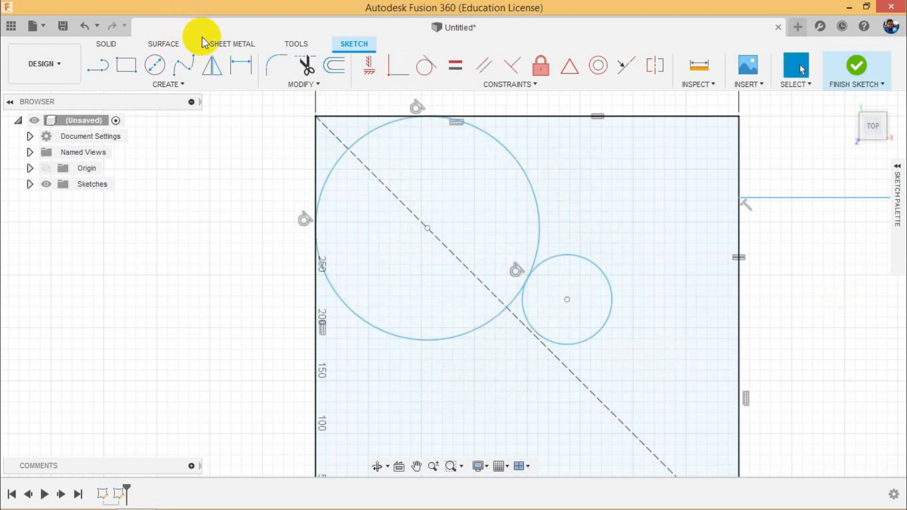
left_click(398, 67)
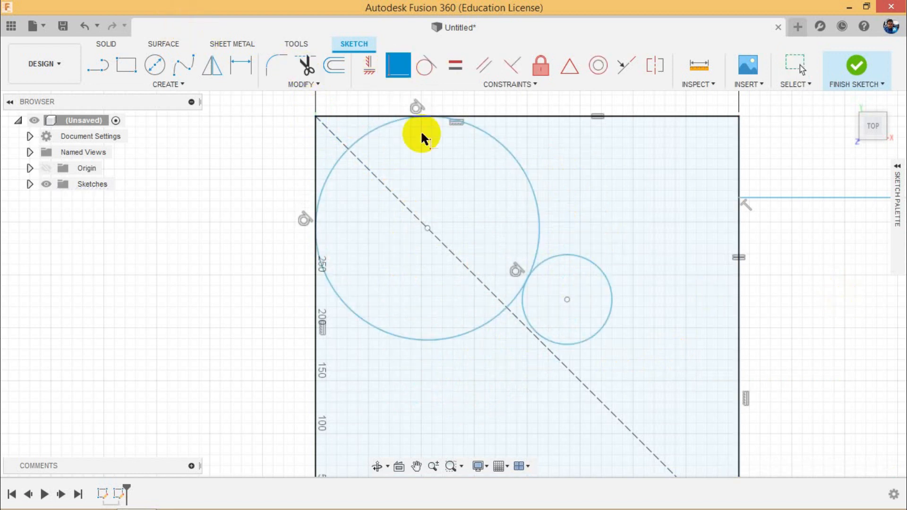
left_click(567, 299)
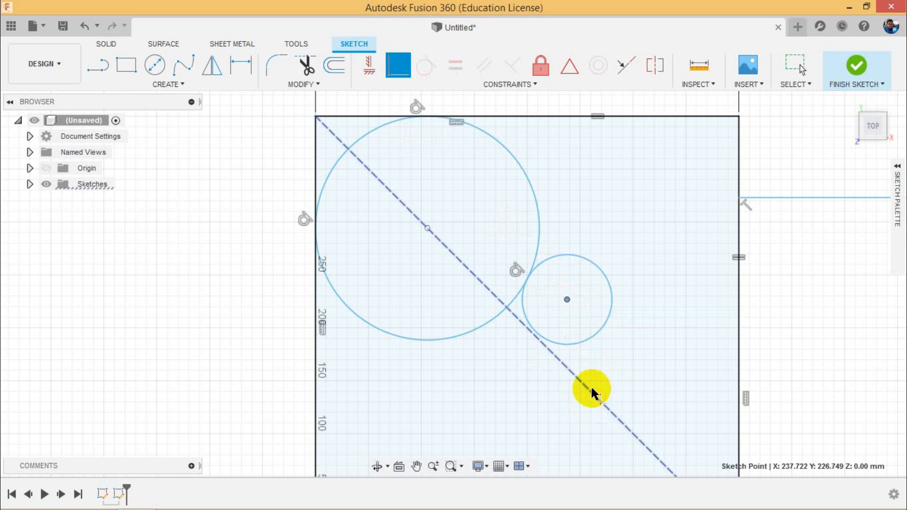
left_click(590, 389)
right_click(794, 315)
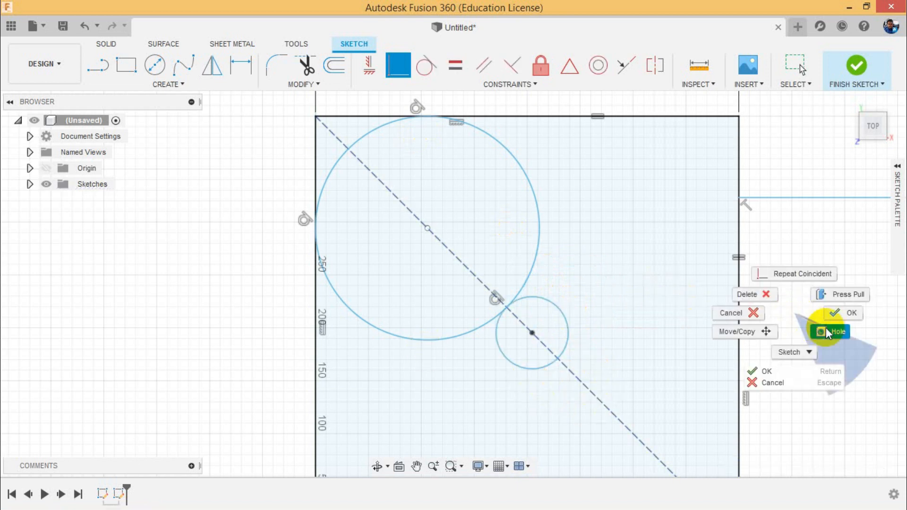
left_click(830, 328)
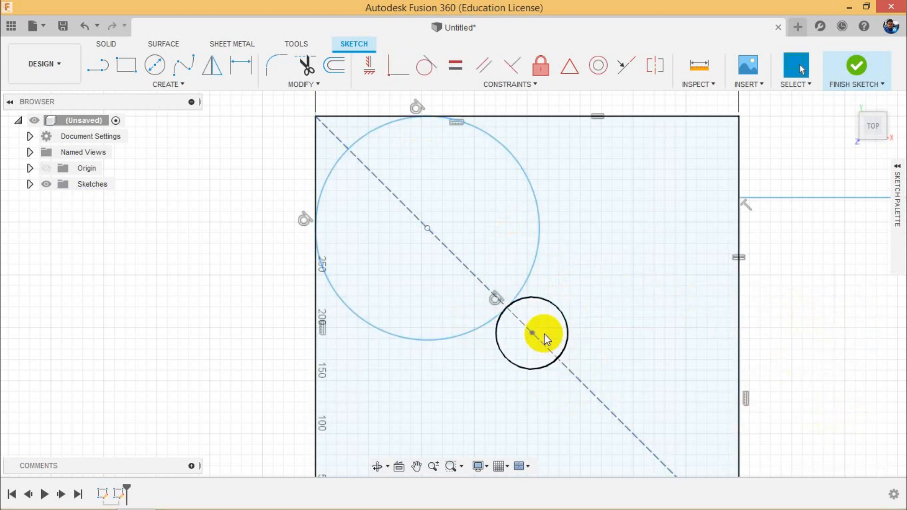
left_click_drag(562, 317, 616, 338)
left_click(195, 243)
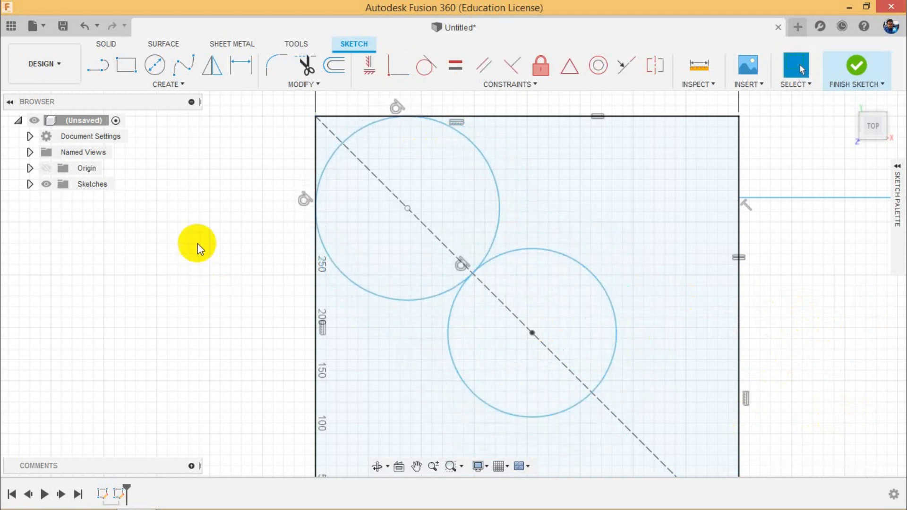
Step: Dimension the diameter of the circle in the square's upper-left corner as 170 mm
left_click(242, 65)
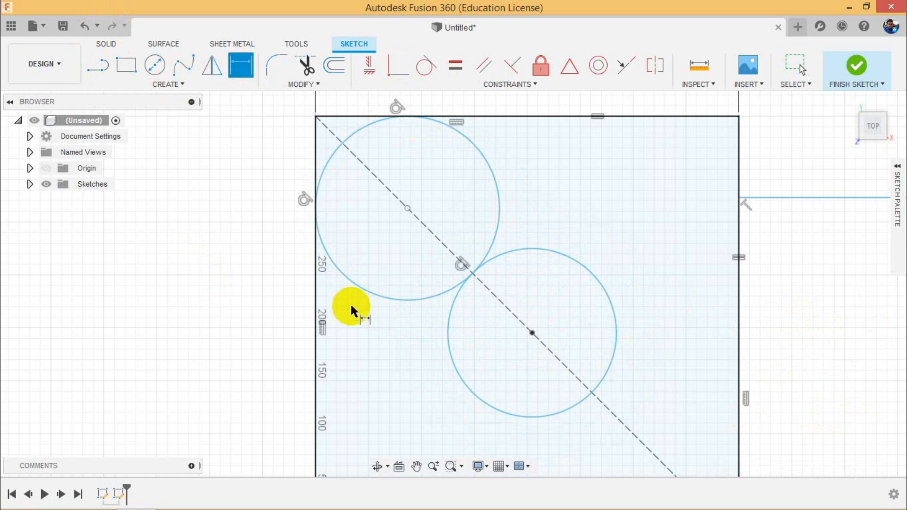
left_click(361, 287)
left_click(216, 168)
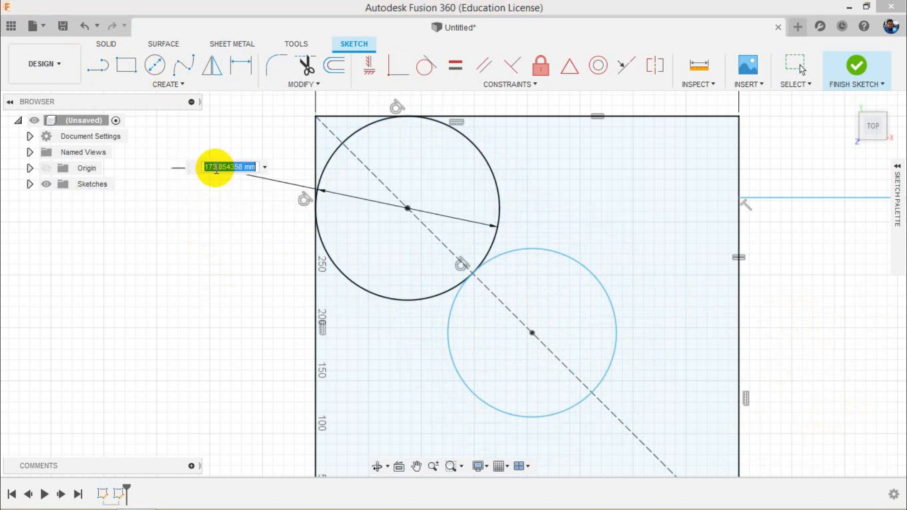
type("170")
key("Return")
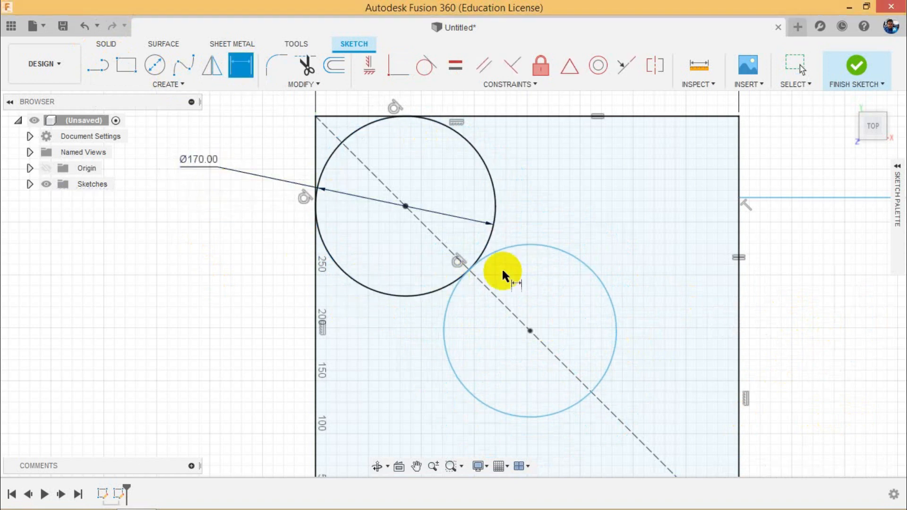
Step: Dimension the second circle's diameter as 120 mm, placing the dimension above the circle
left_click(509, 255)
left_click(573, 207)
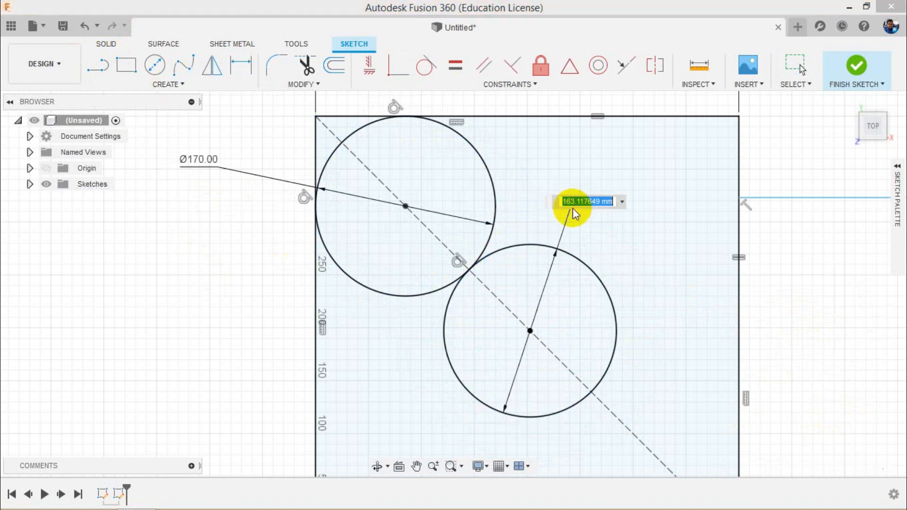
type("1")
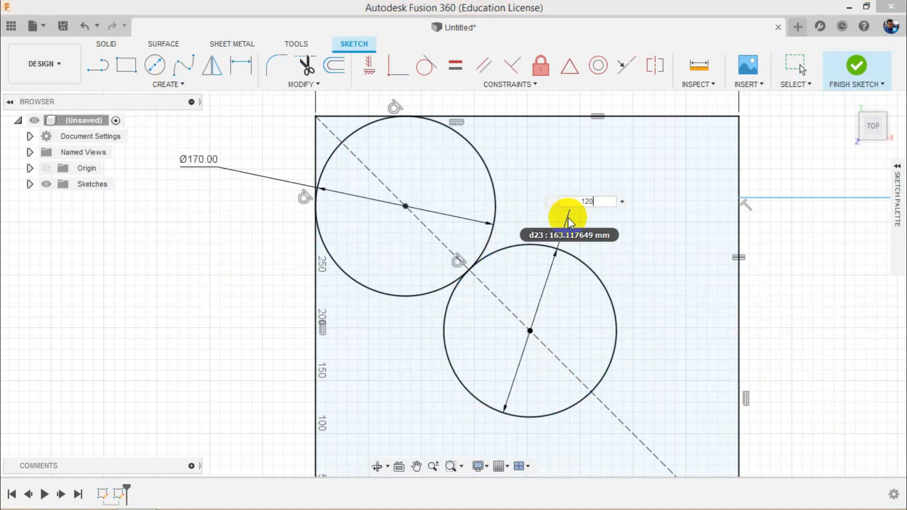
type("20")
key("Return")
scroll(414, 381, "down", 2)
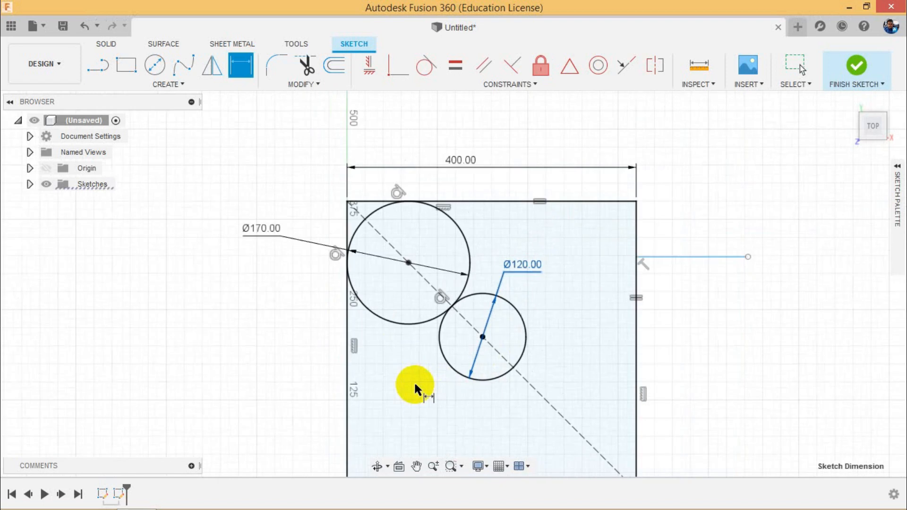
scroll(616, 355, "down", 2)
scroll(519, 299, "down", 1)
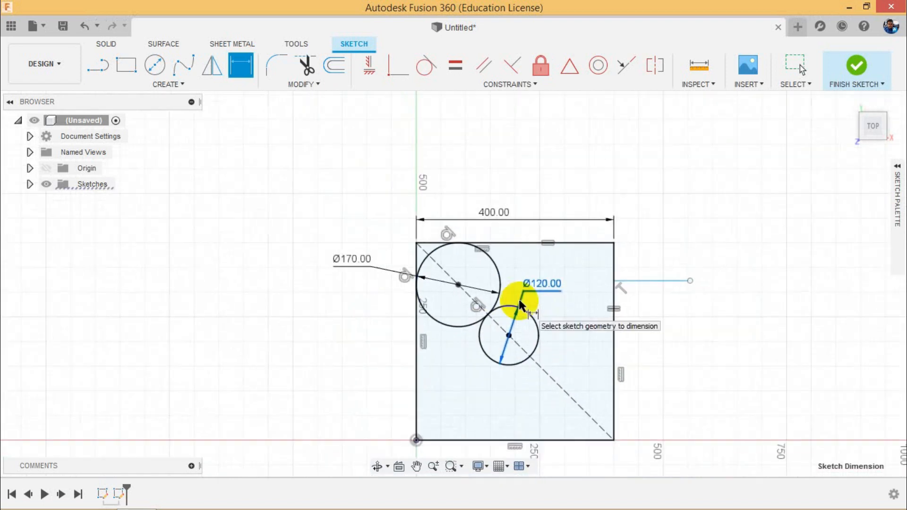
scroll(518, 299, "up", 4)
right_click(791, 204)
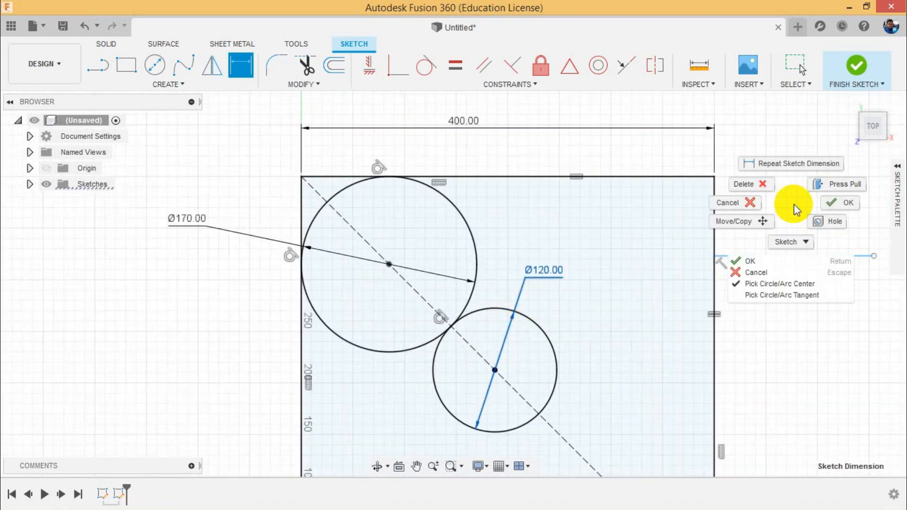
left_click(830, 201)
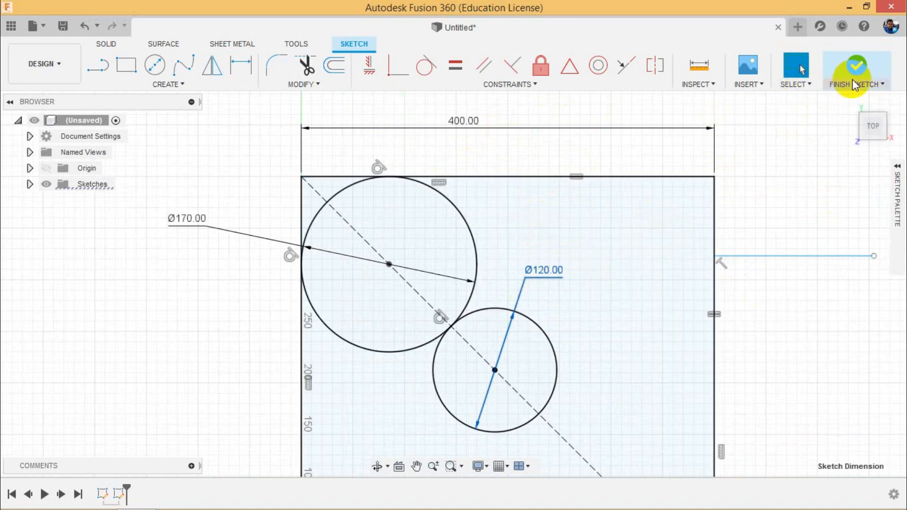
Step: Finish the sketch containing the square, the diagonal and the two tangent circles
left_click(857, 66)
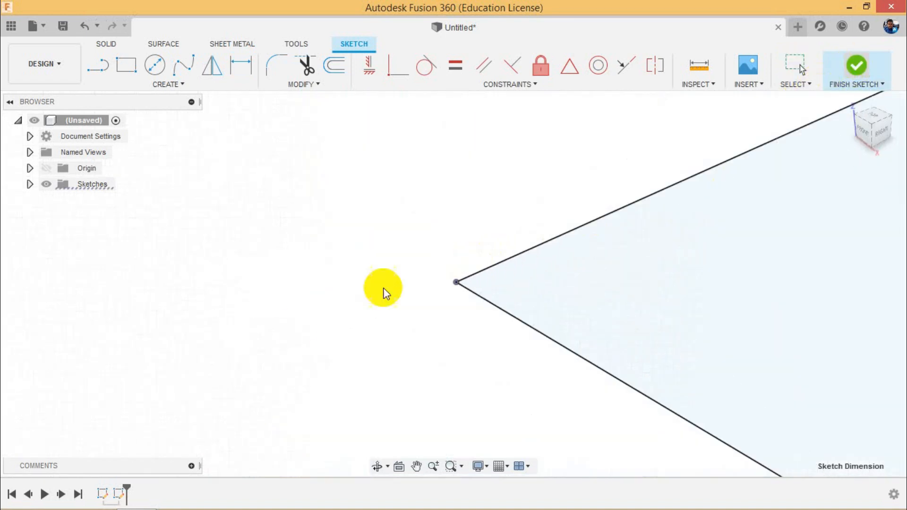
left_click(121, 497)
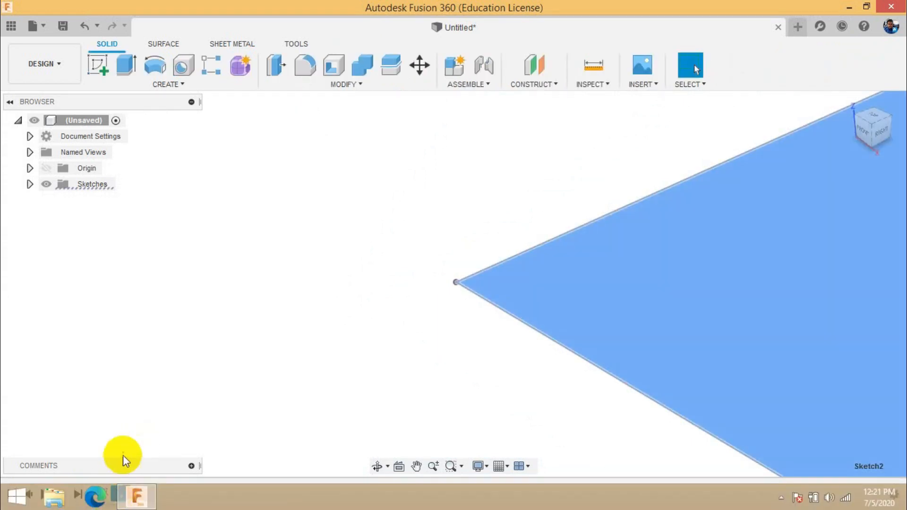
left_click(120, 497)
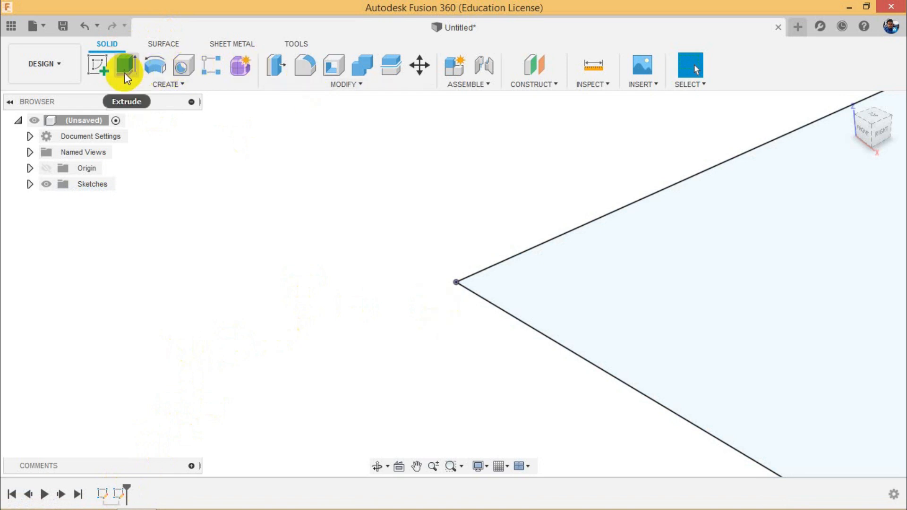
scroll(390, 368, "down", 3)
scroll(390, 367, "down", 5)
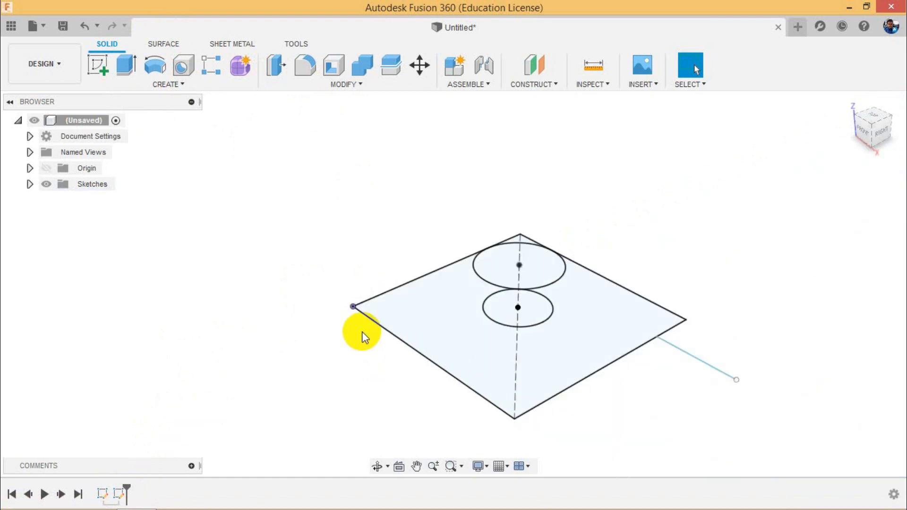